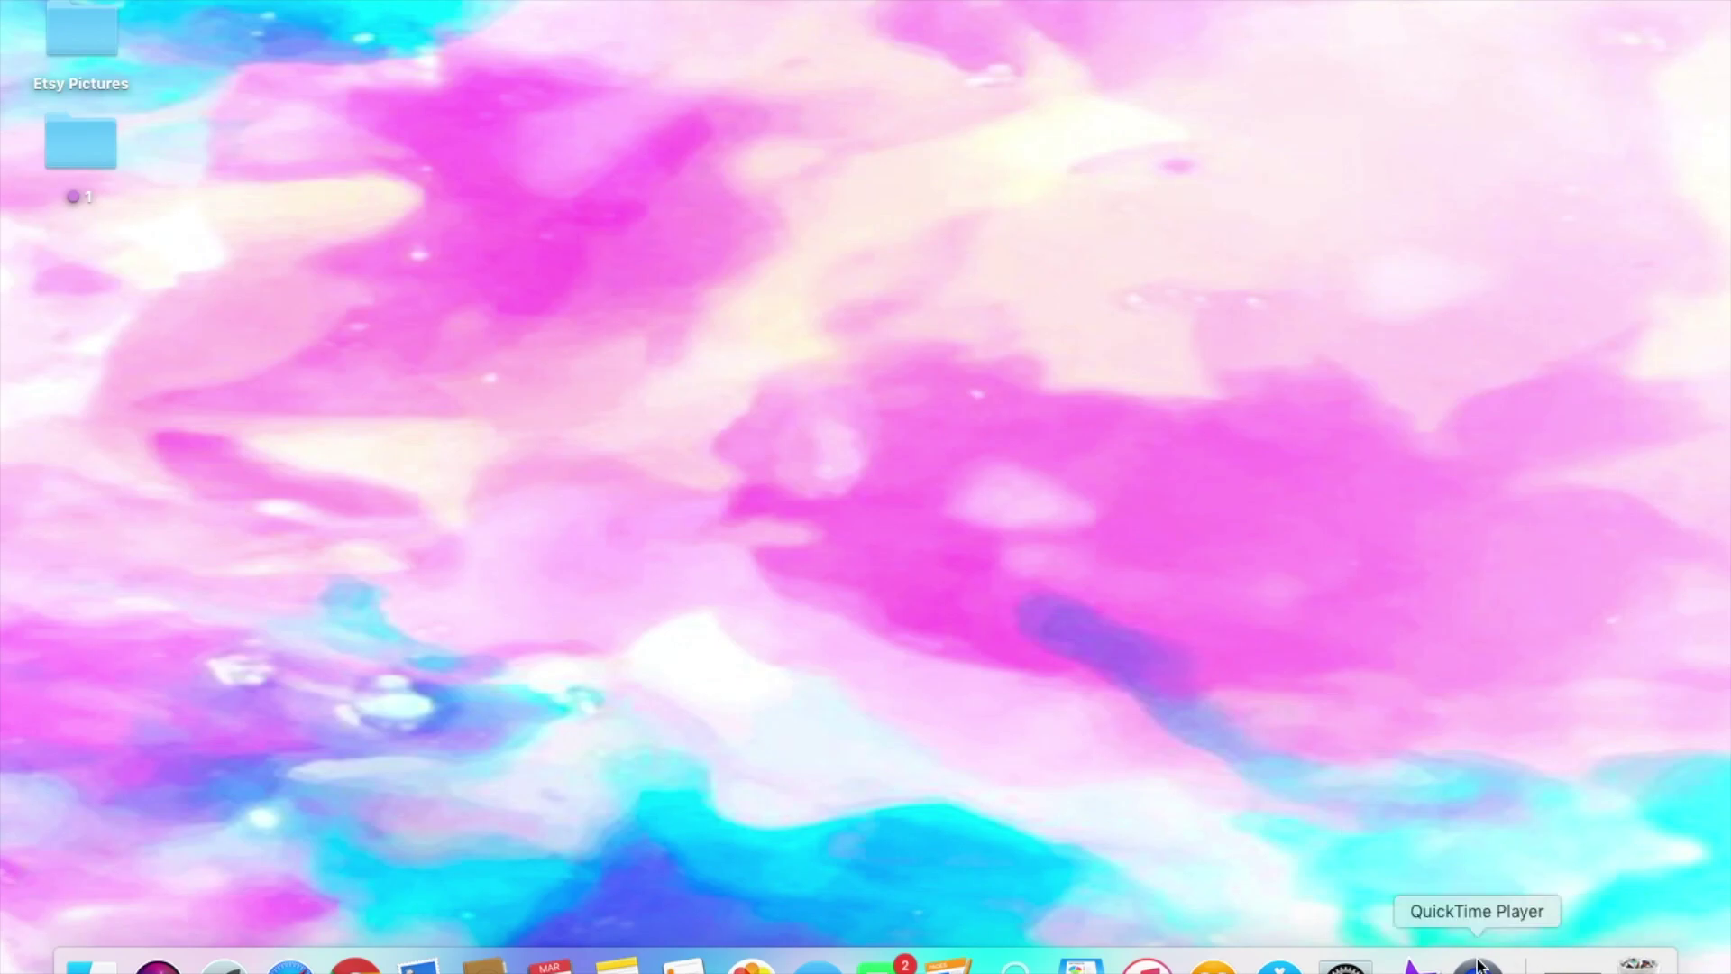
Step: Launch Cricut Design Space from the Mac's installed applications
{"action": "left_click", "coordinate": [91, 964]}
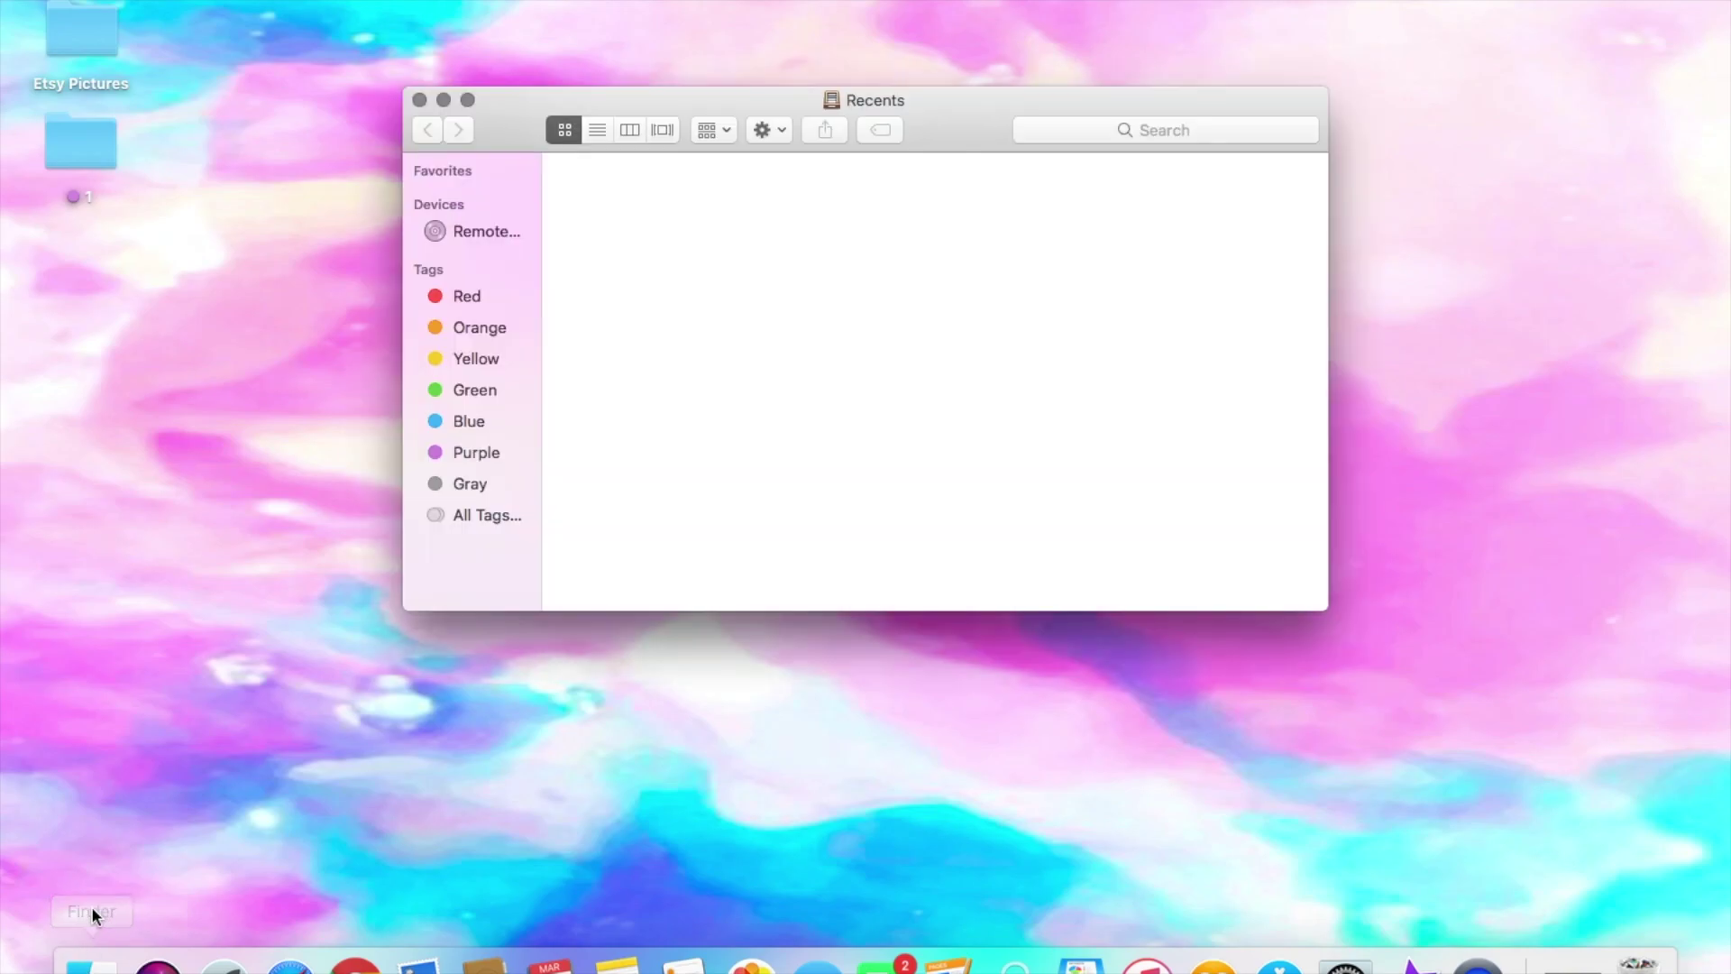
{"action": "left_click", "coordinate": [419, 99]}
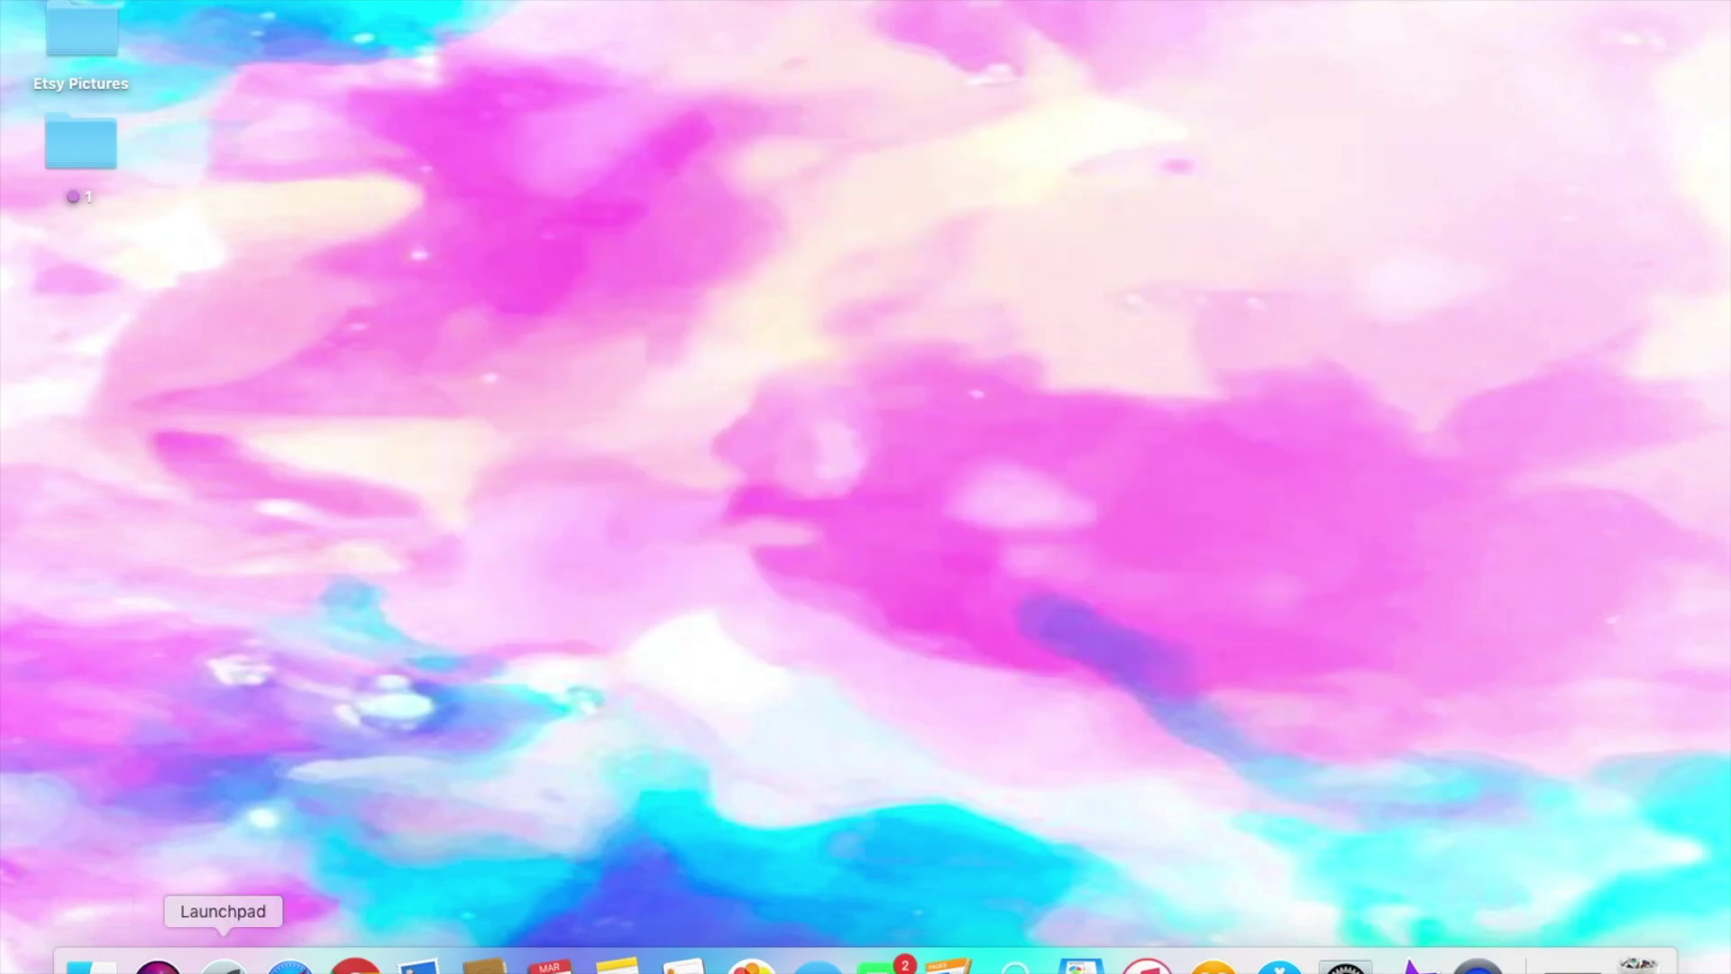
{"action": "left_click", "coordinate": [223, 963]}
{"action": "left_click", "coordinate": [859, 753]}
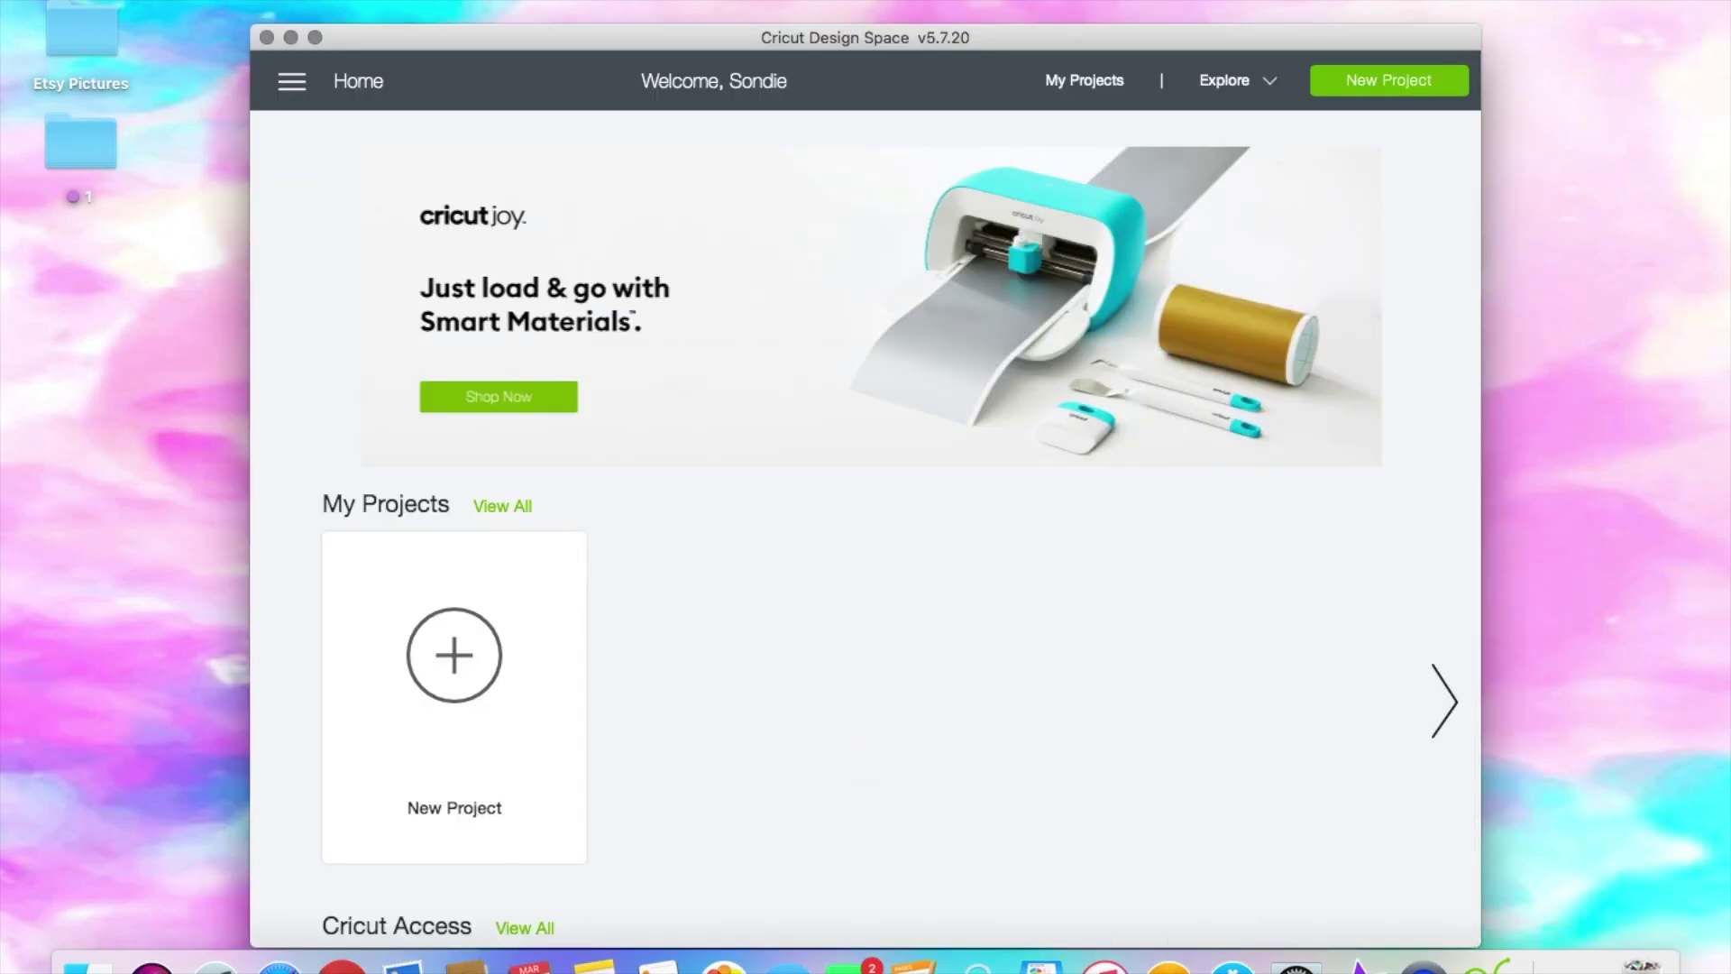
Step: Enlarge the Design Space window until it nearly fills the screen's width and height
{"action": "left_click_drag", "start_coordinate": [252, 24], "coordinate": [25, 0]}
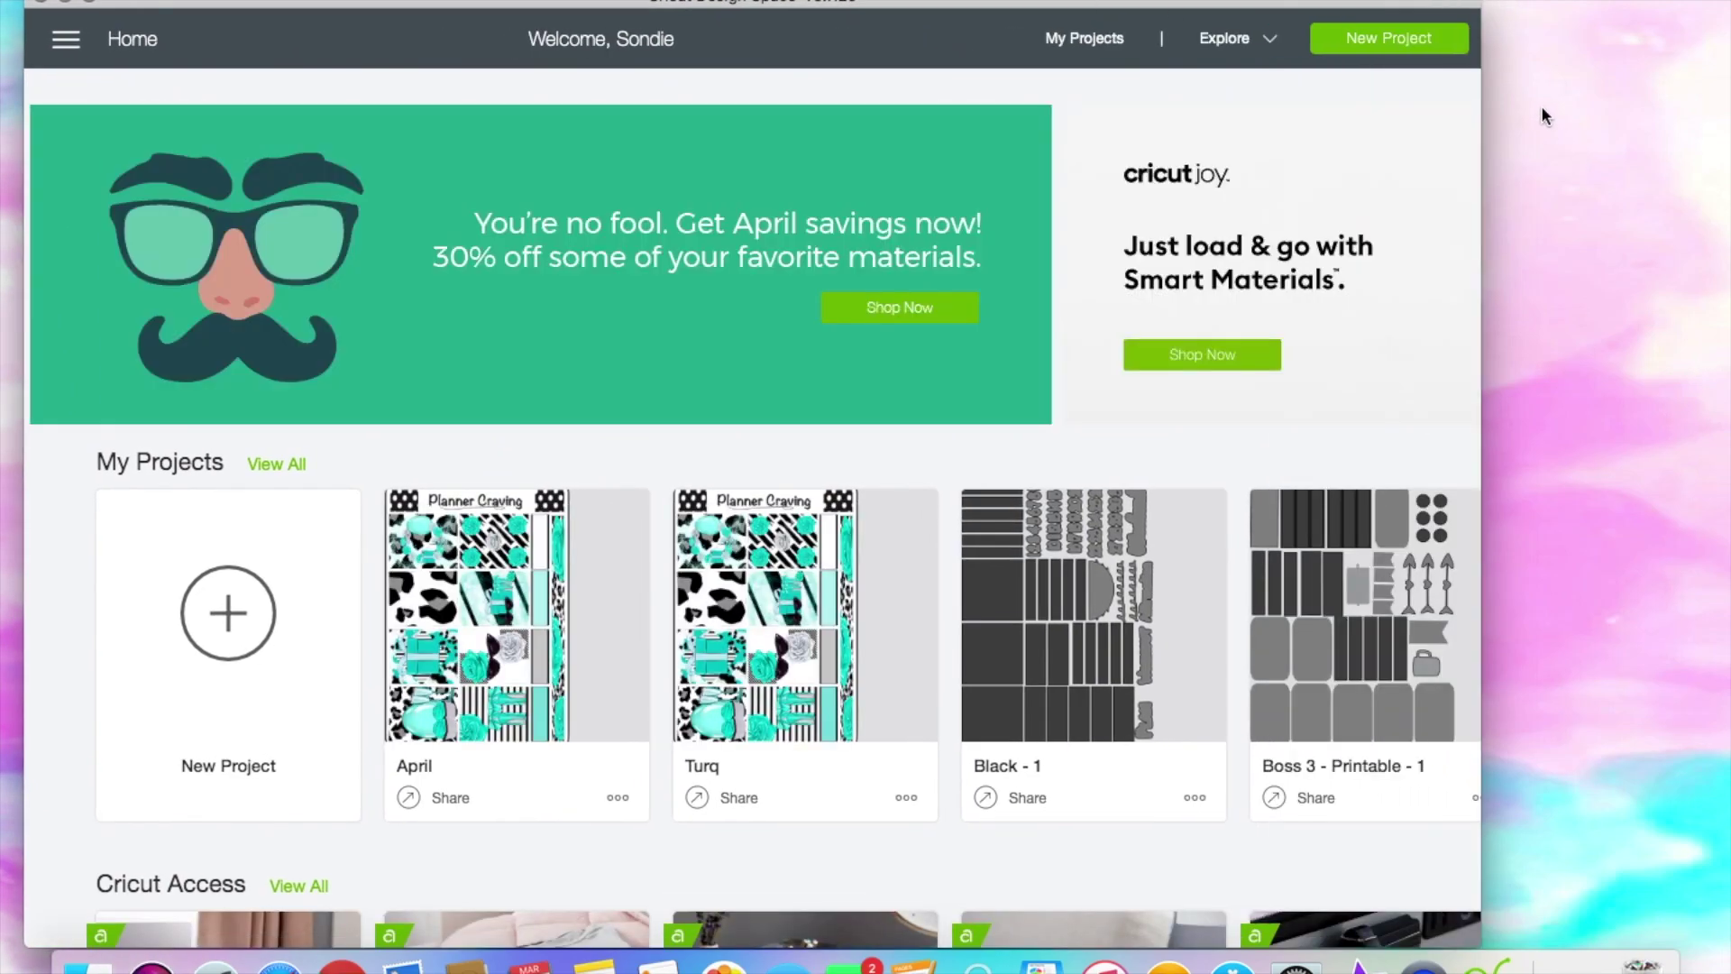
{"action": "left_click_drag", "start_coordinate": [1480, 3], "coordinate": [1693, 2]}
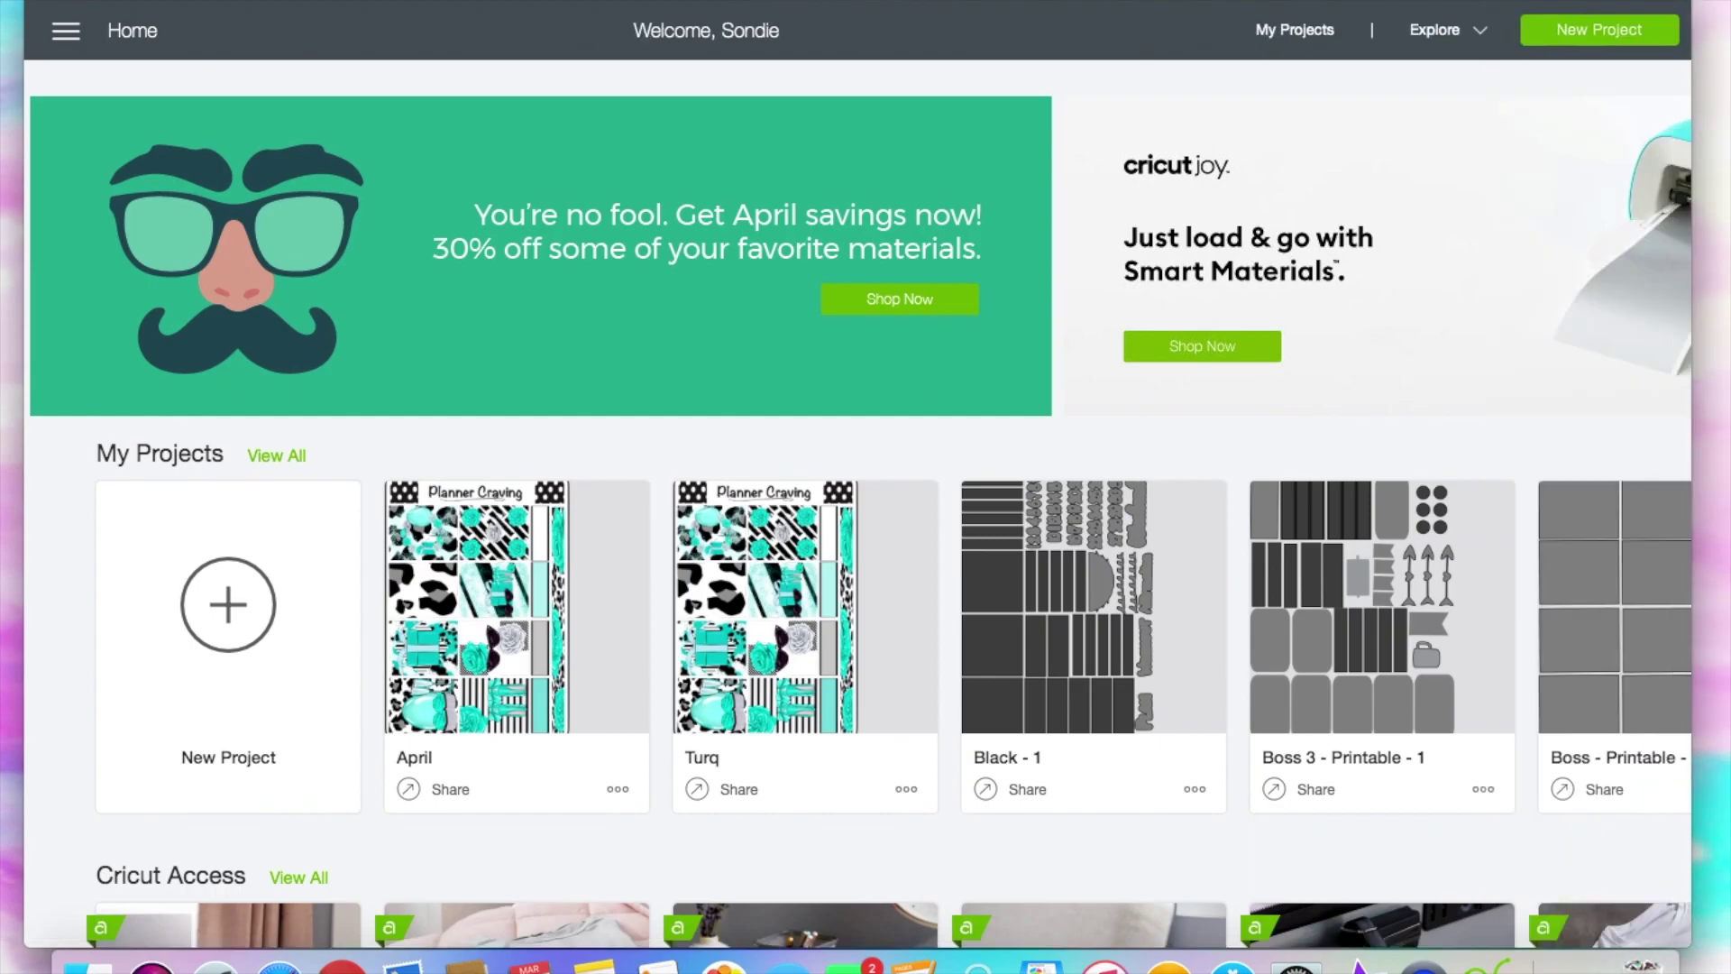
{"action": "left_click_drag", "start_coordinate": [1509, 3], "coordinate": [1530, 2]}
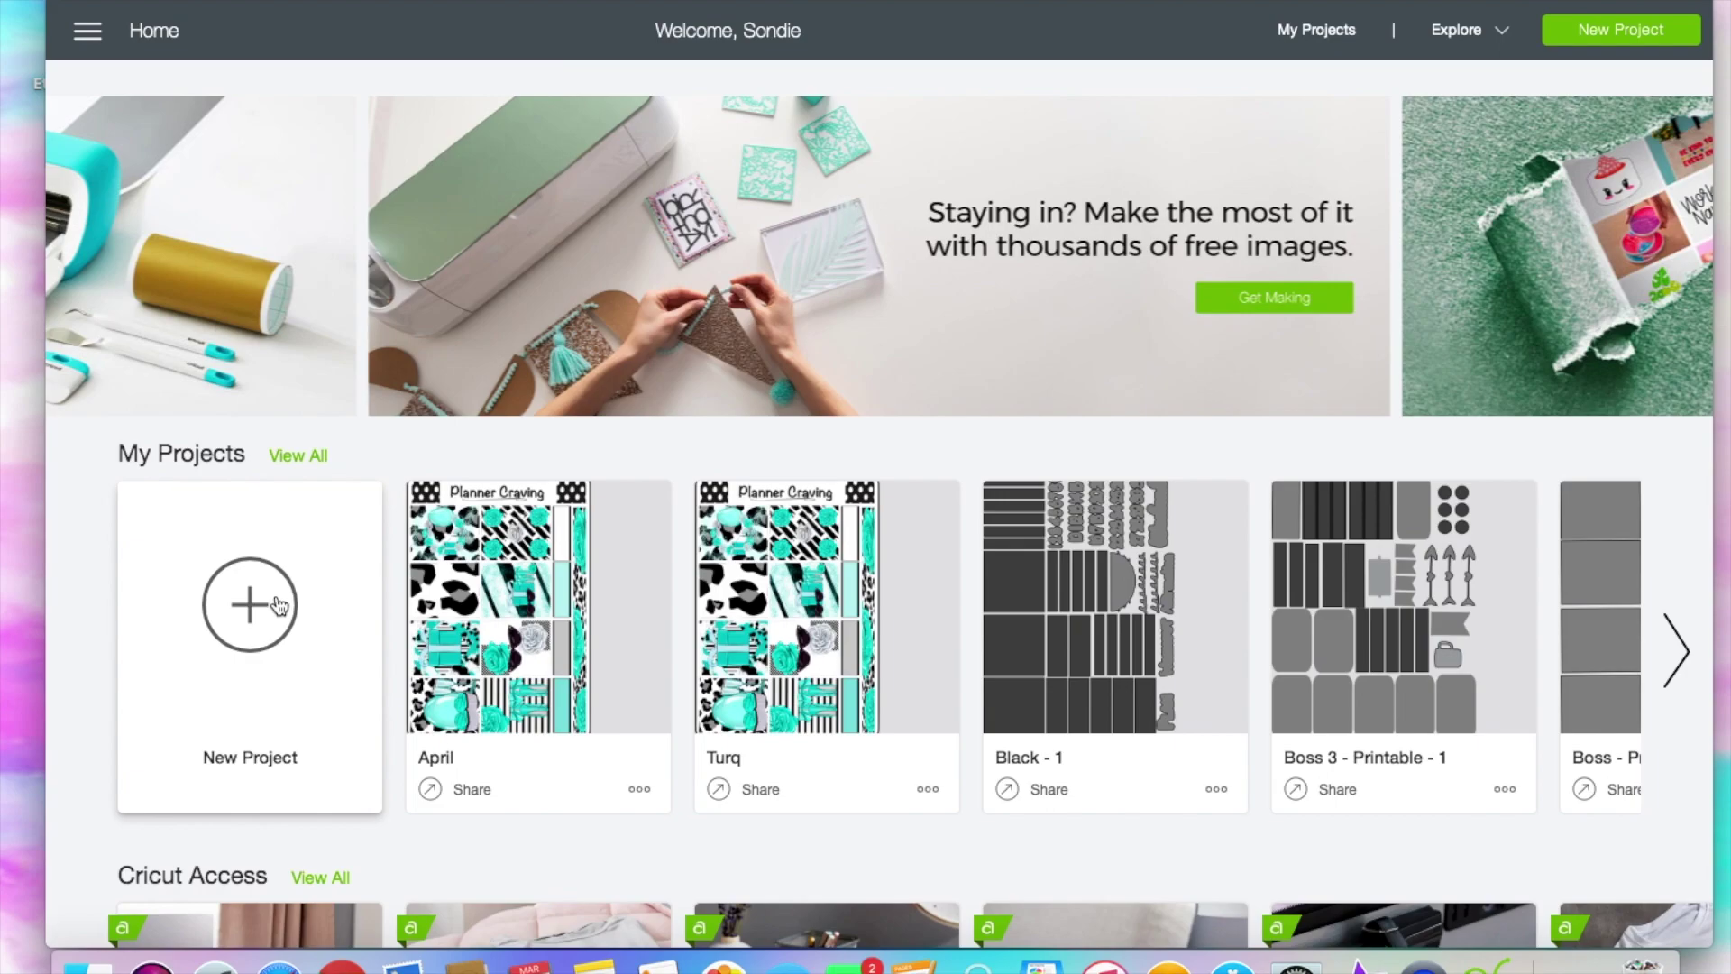
Step: Start a new project and add an empty text box to the canvas
{"action": "left_click", "coordinate": [251, 604]}
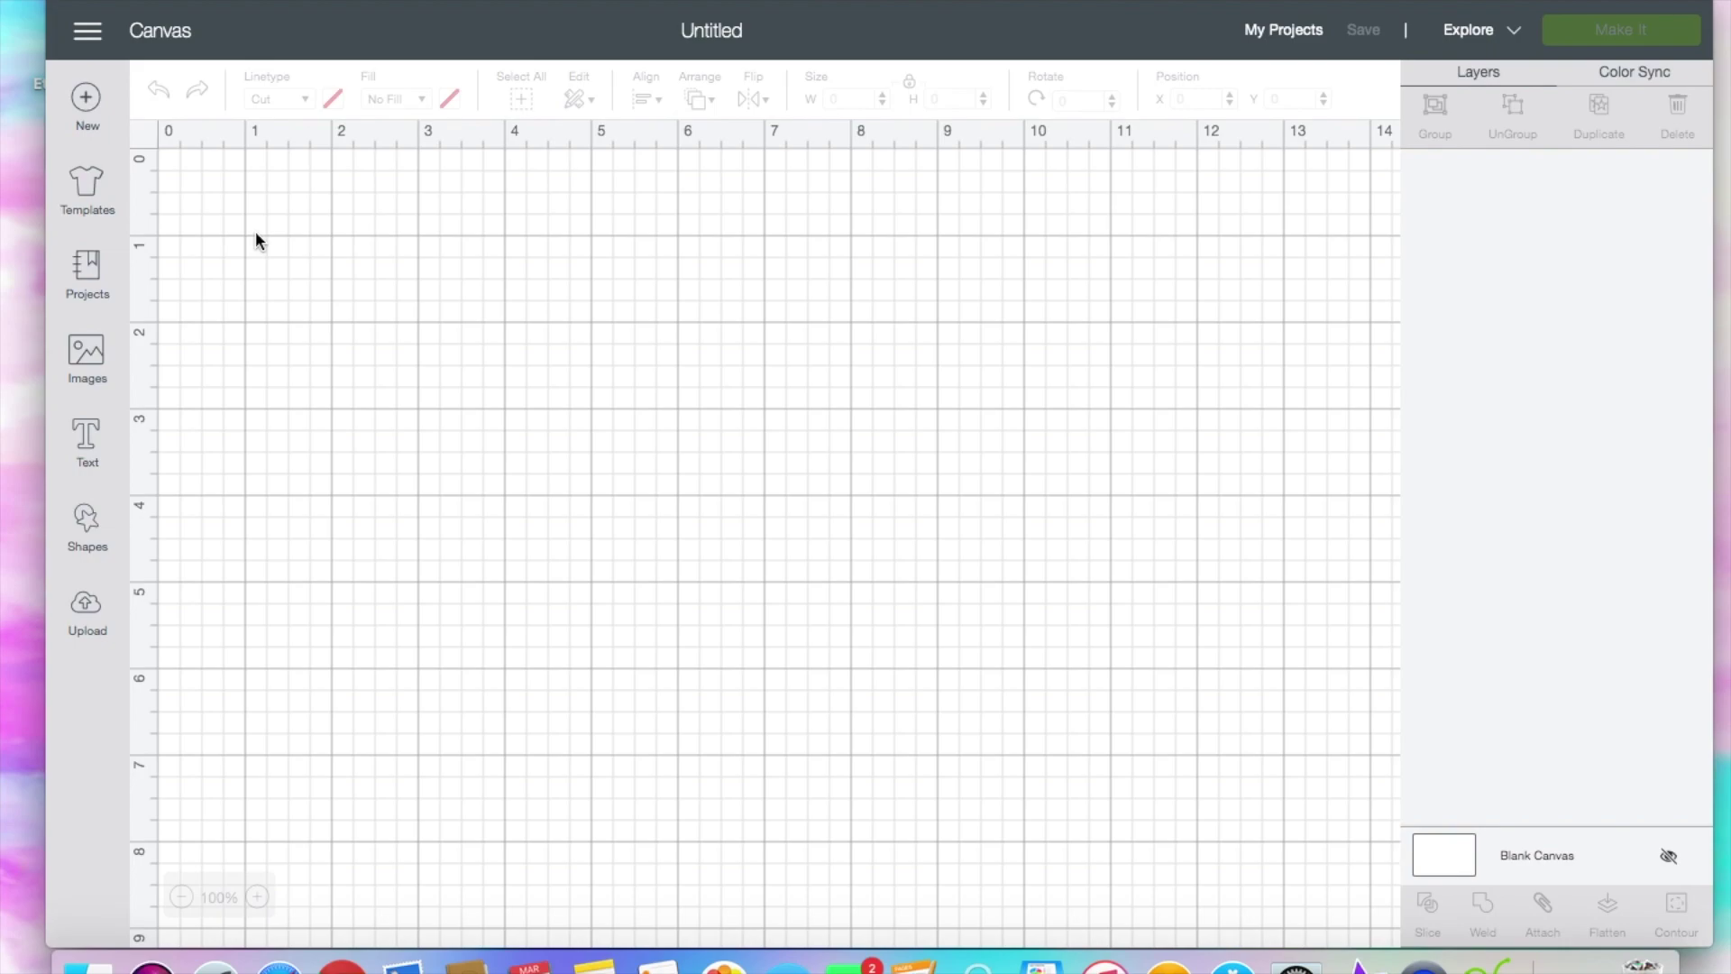
{"action": "left_click", "coordinate": [88, 450]}
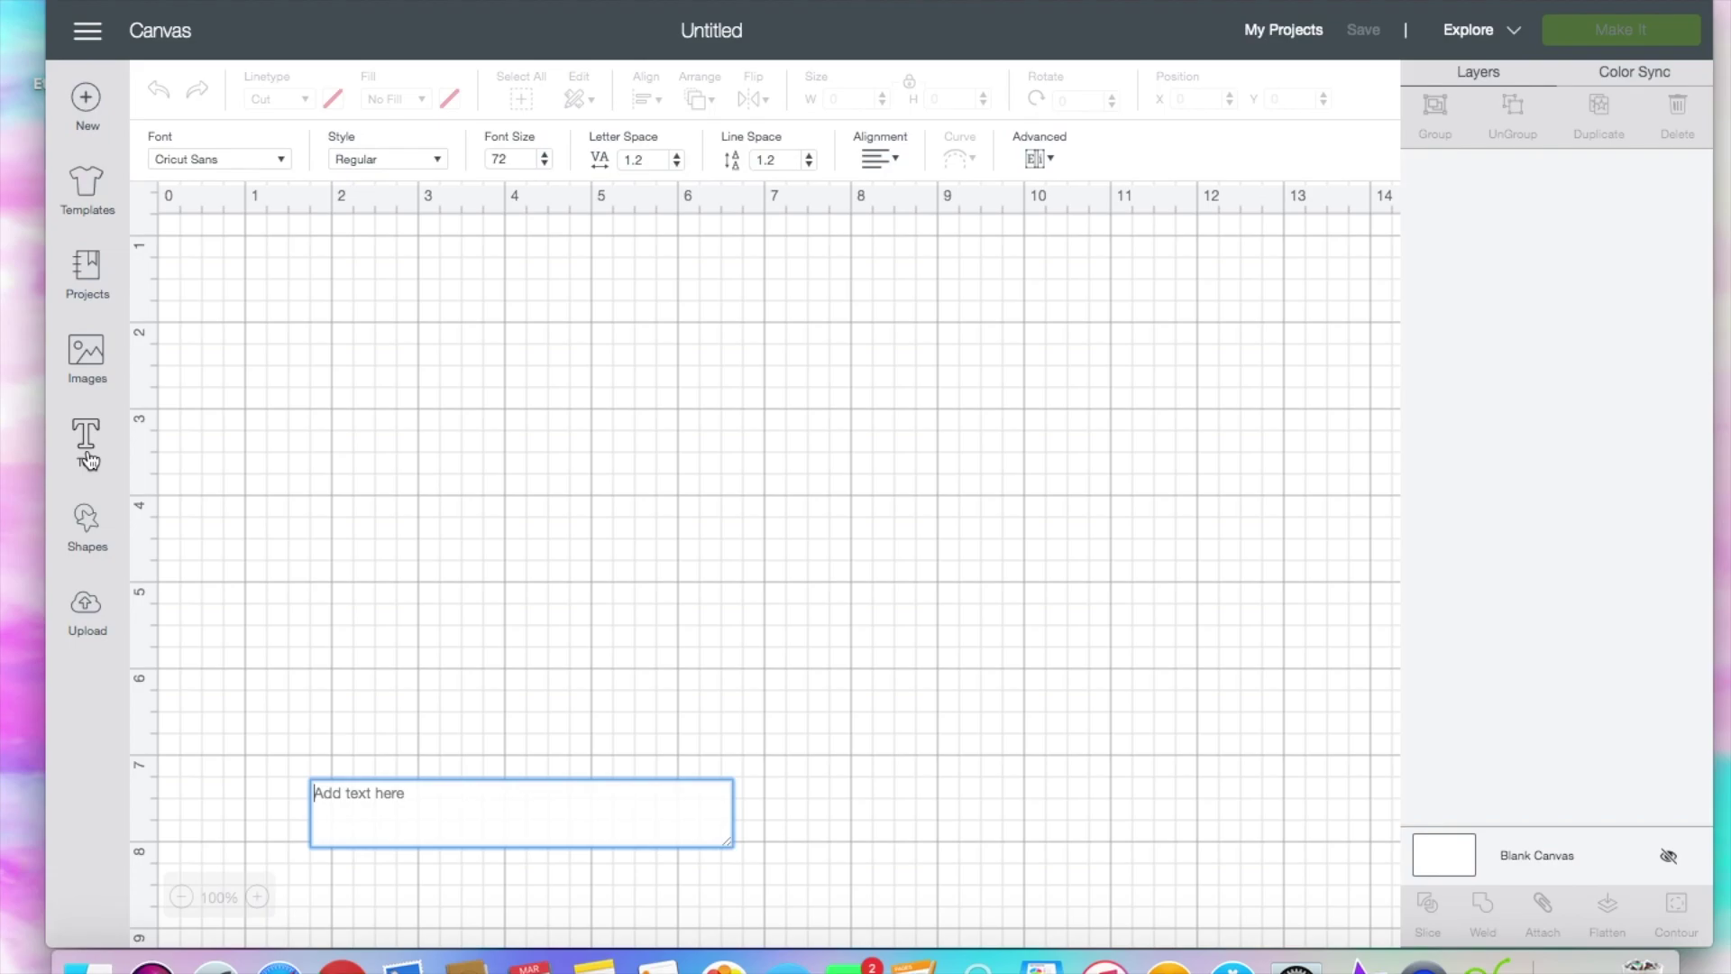
Step: Search the system fonts for "Heart" and set the text's font to Heartwarming
{"action": "left_click", "coordinate": [280, 161]}
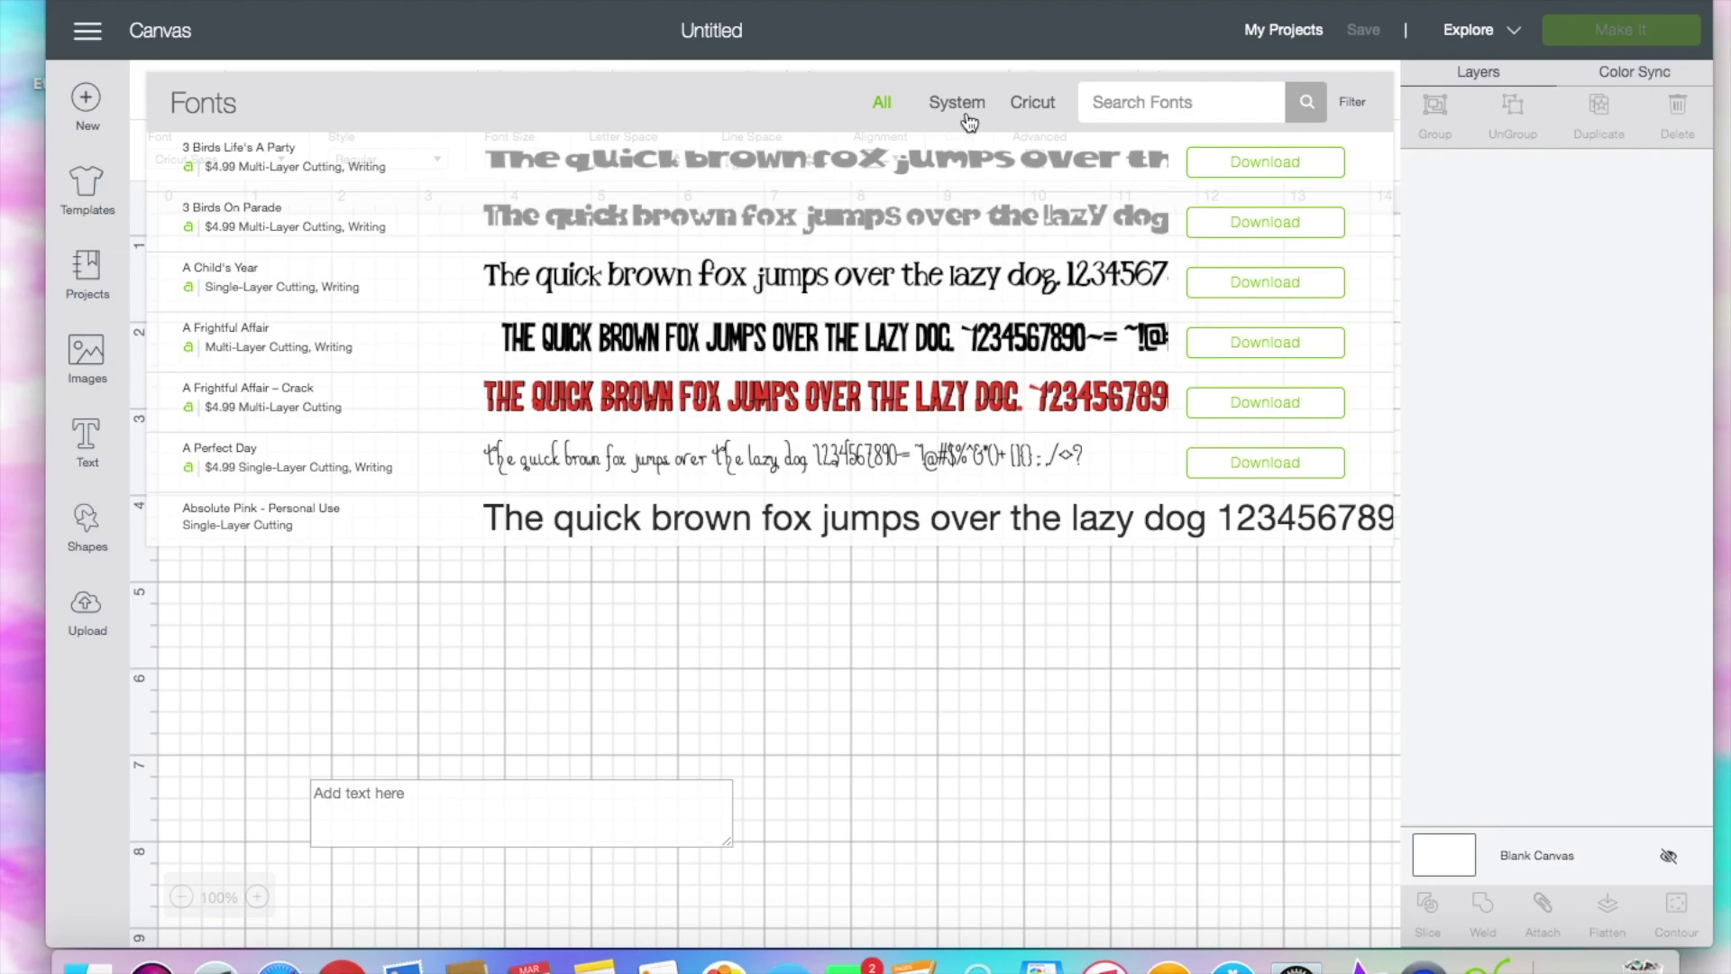
{"action": "left_click", "coordinate": [1013, 105]}
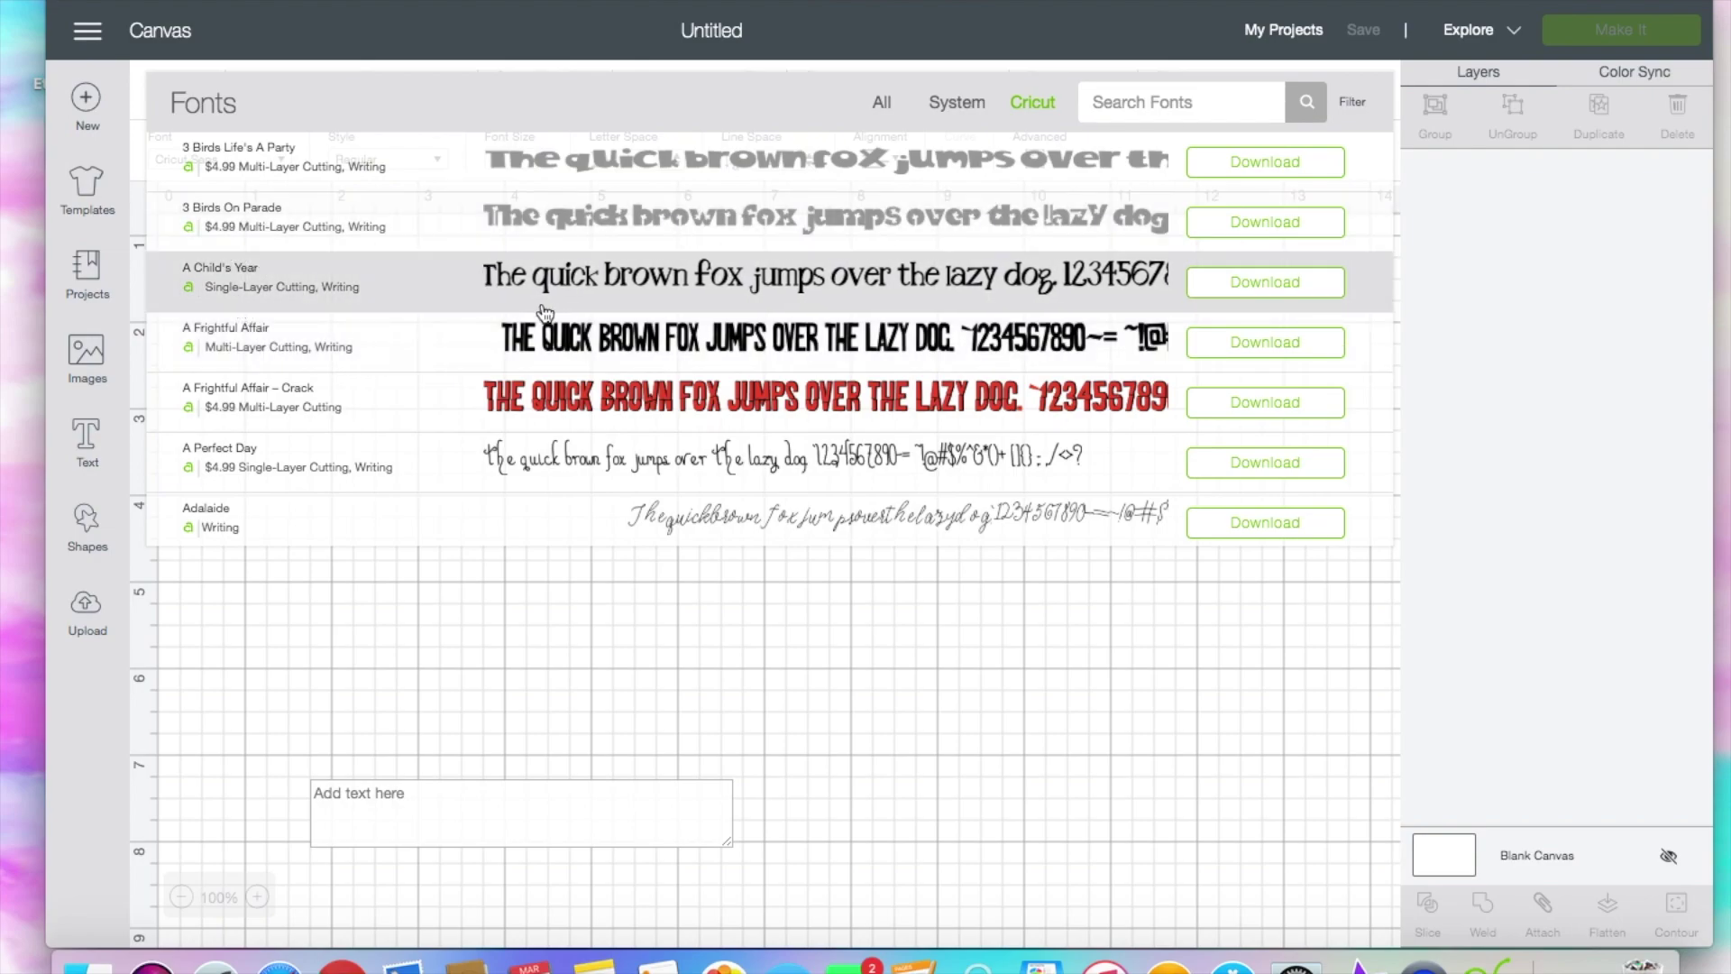
{"action": "left_click", "coordinate": [965, 101]}
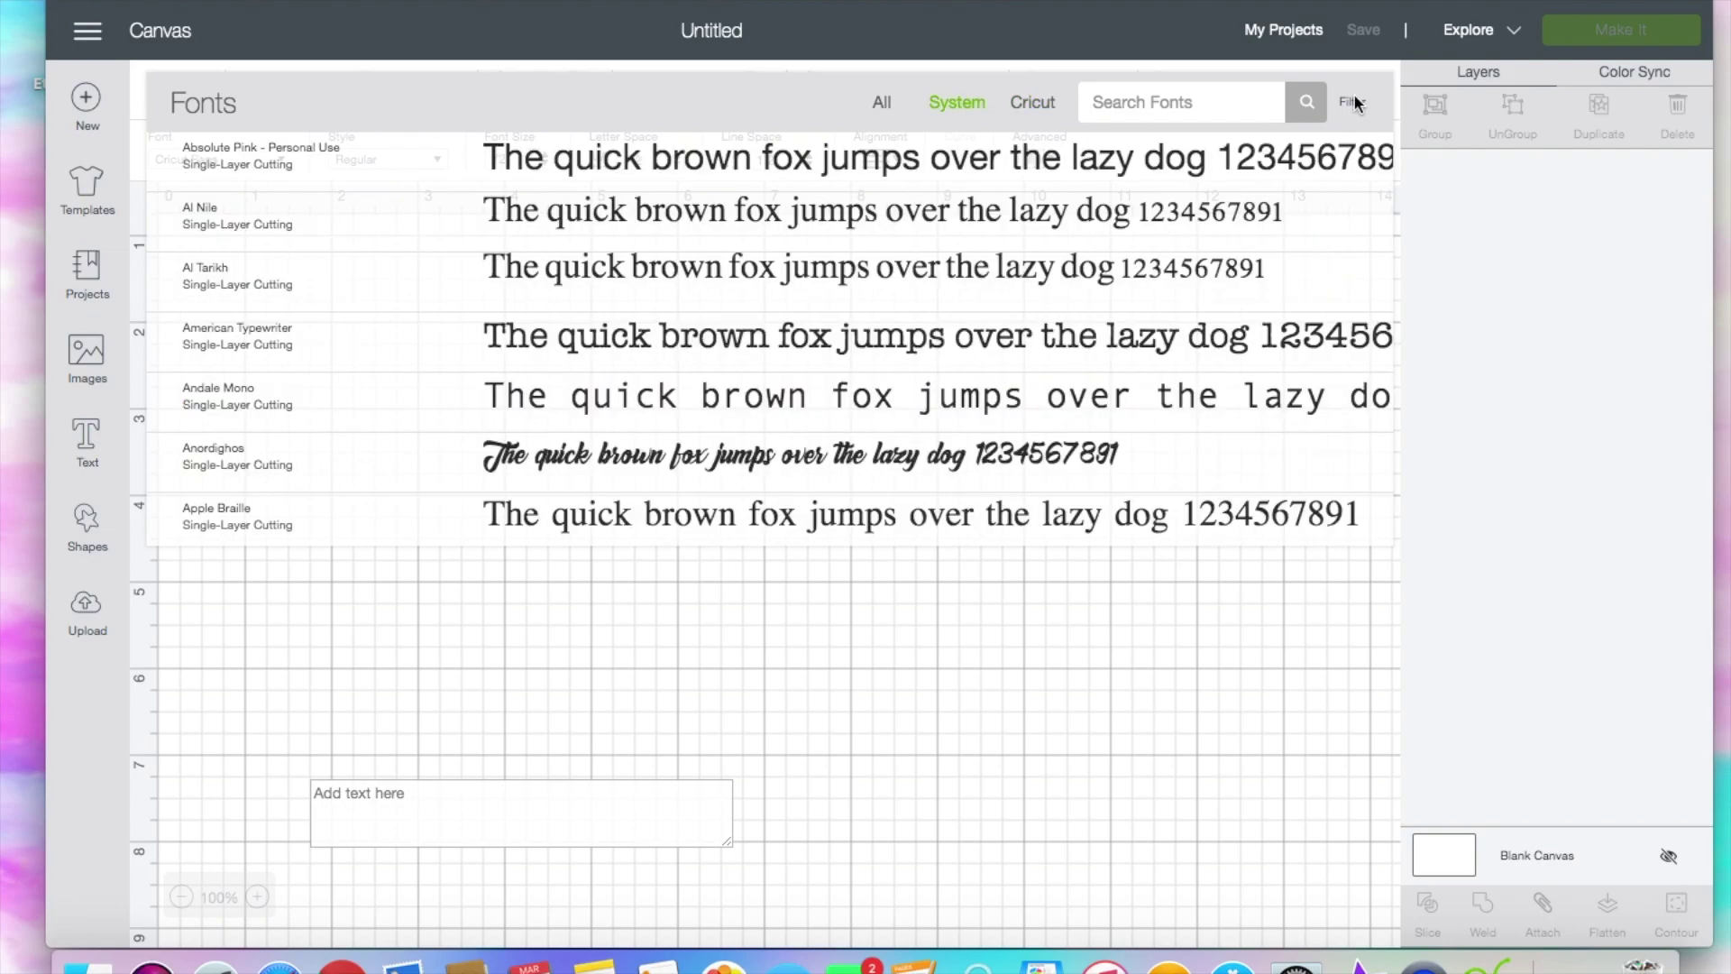
{"action": "left_click", "coordinate": [1236, 105]}
{"action": "type", "text": "Heart"}
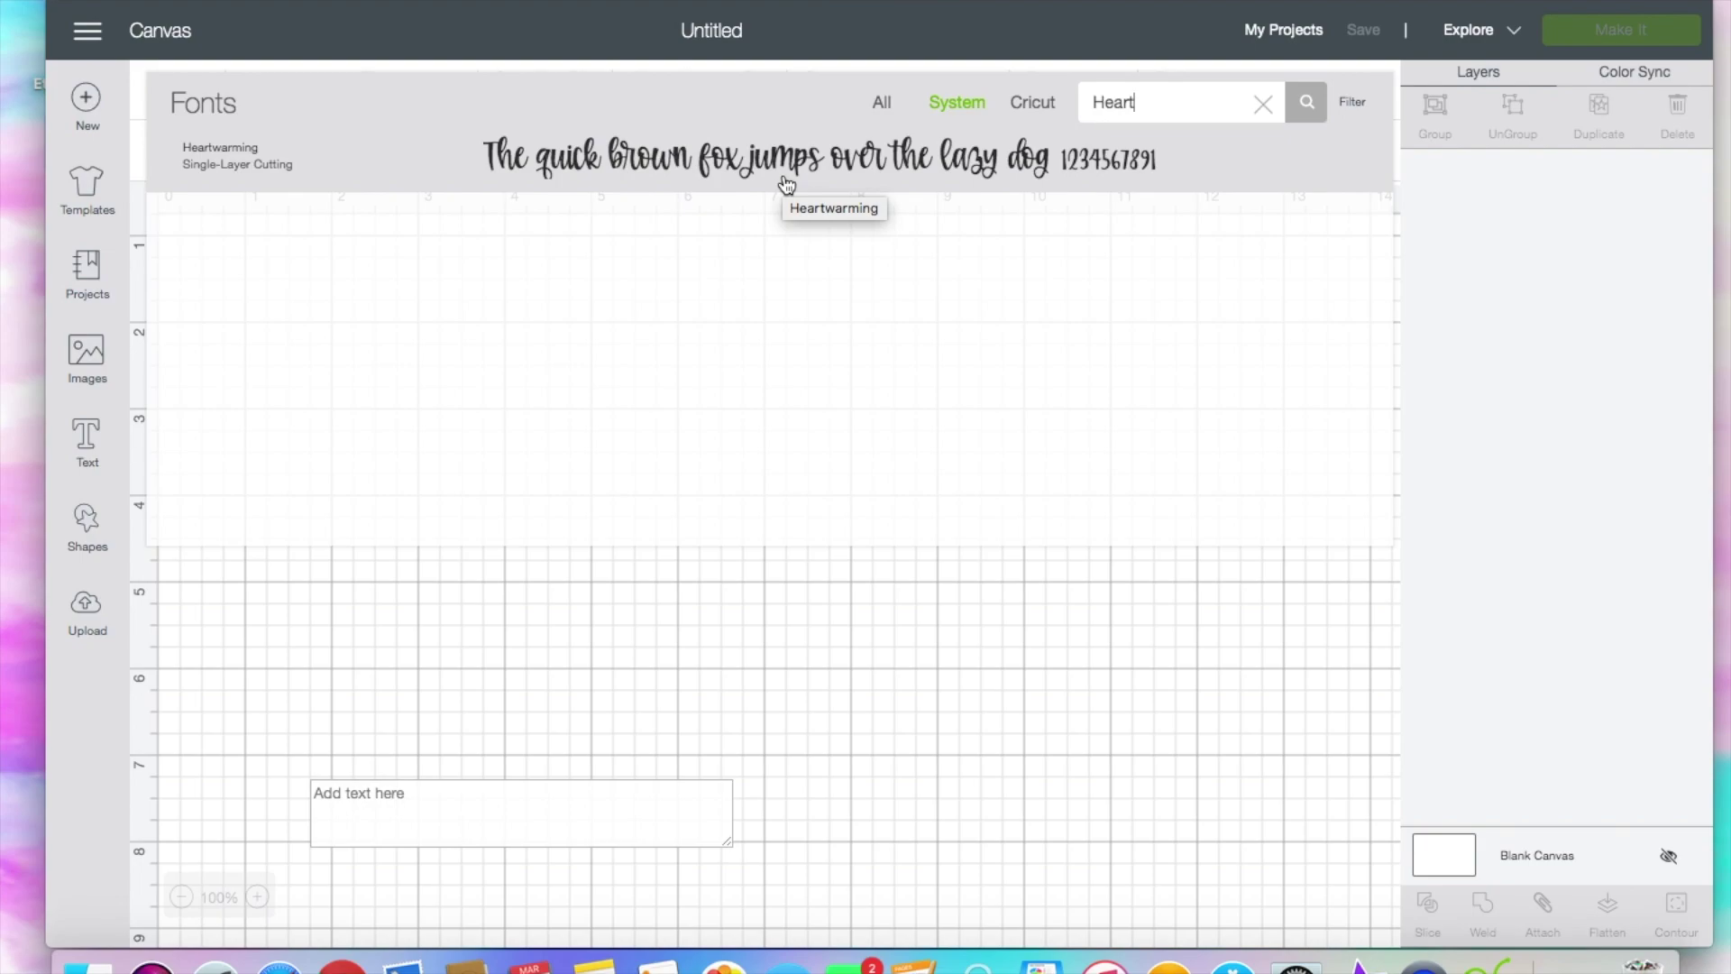
{"action": "left_click", "coordinate": [747, 161]}
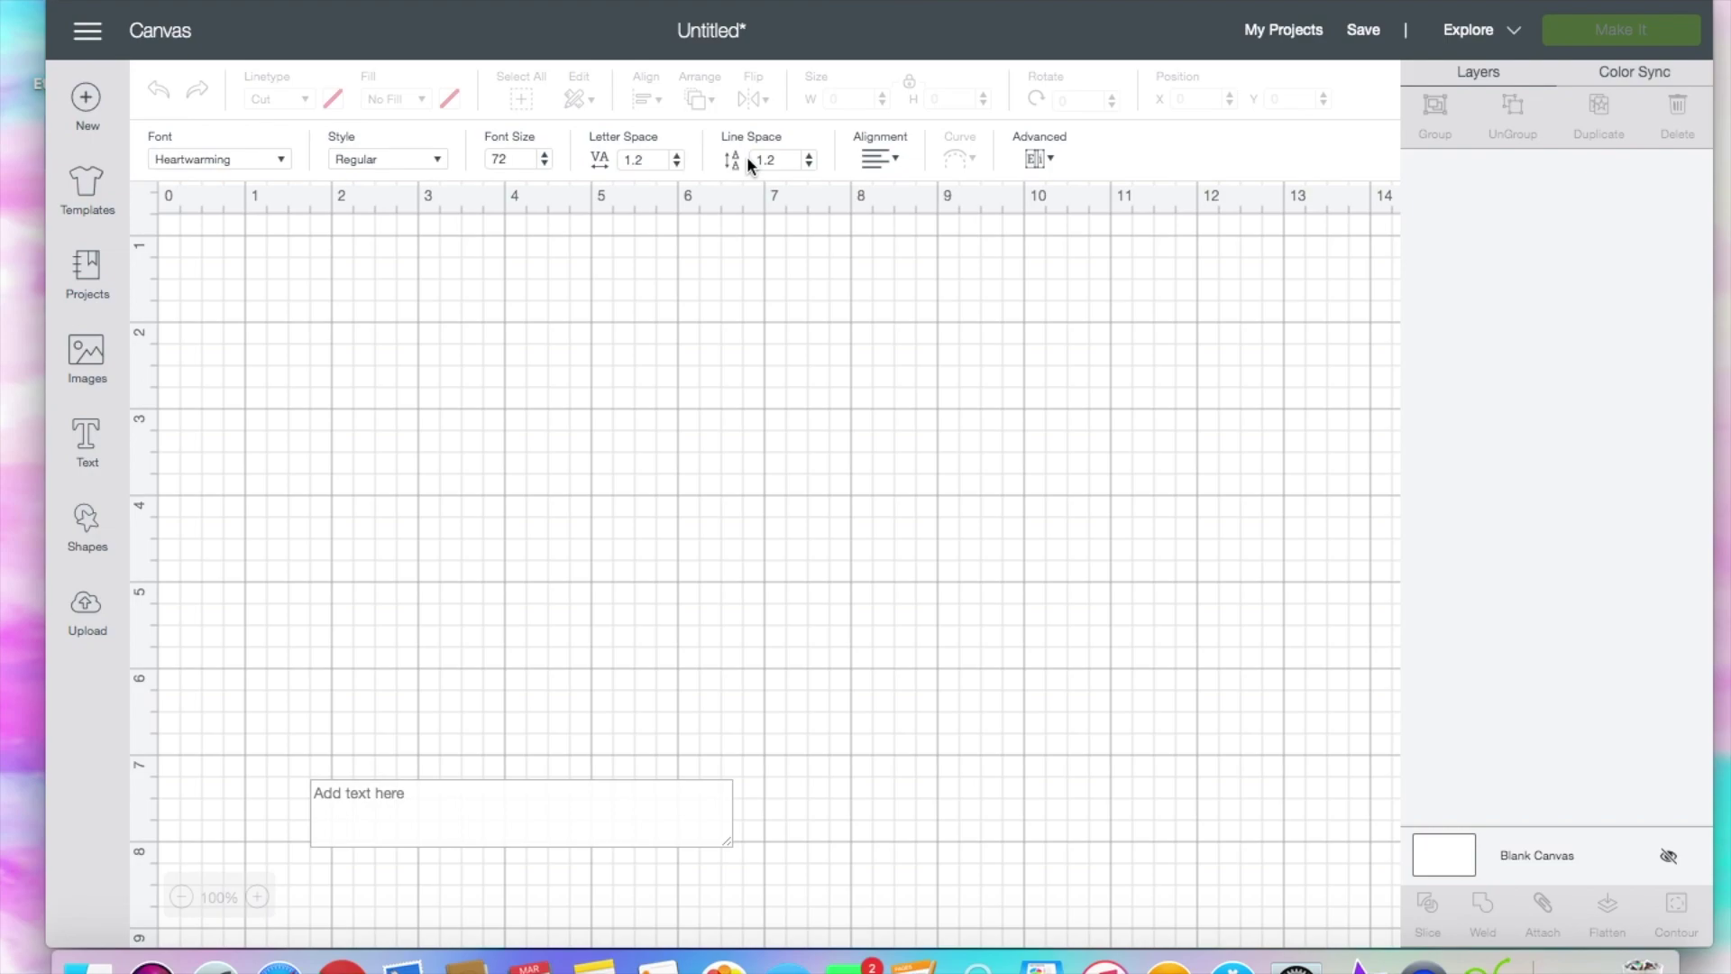
Step: Enter the first name as the text and move it up the canvas to about X 2.26, Y 2.56
{"action": "left_click", "coordinate": [360, 794]}
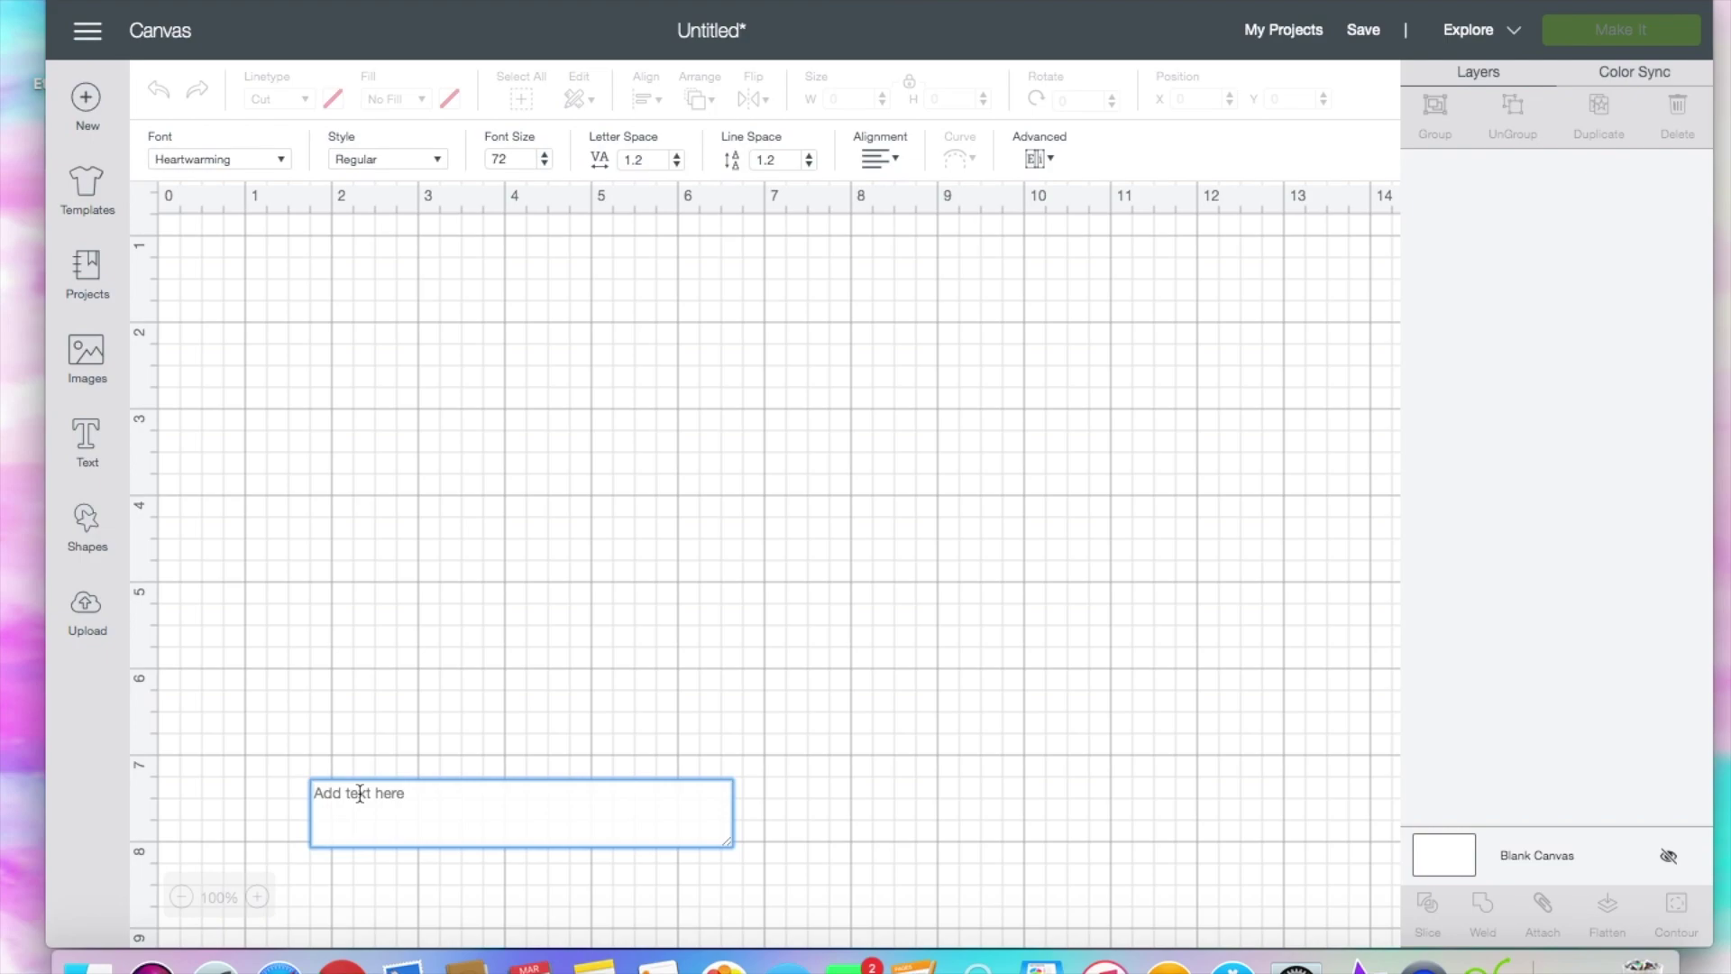
{"action": "type", "text": "Sondie"}
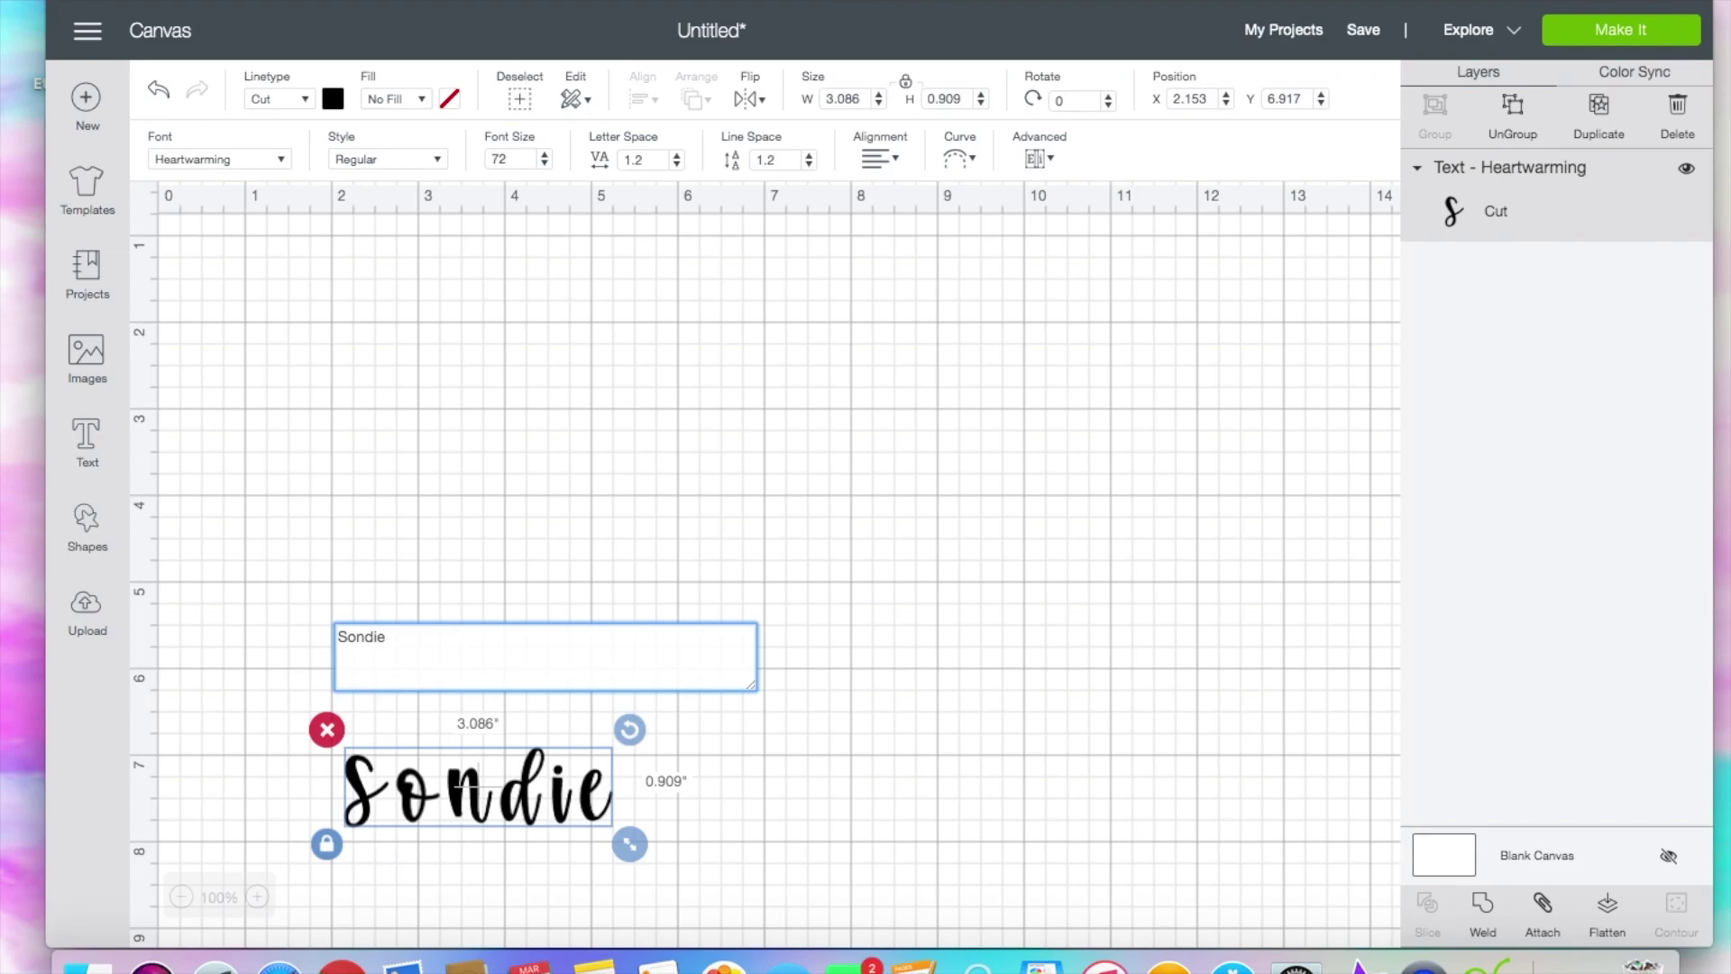
{"action": "left_click_drag", "start_coordinate": [478, 811], "coordinate": [486, 431]}
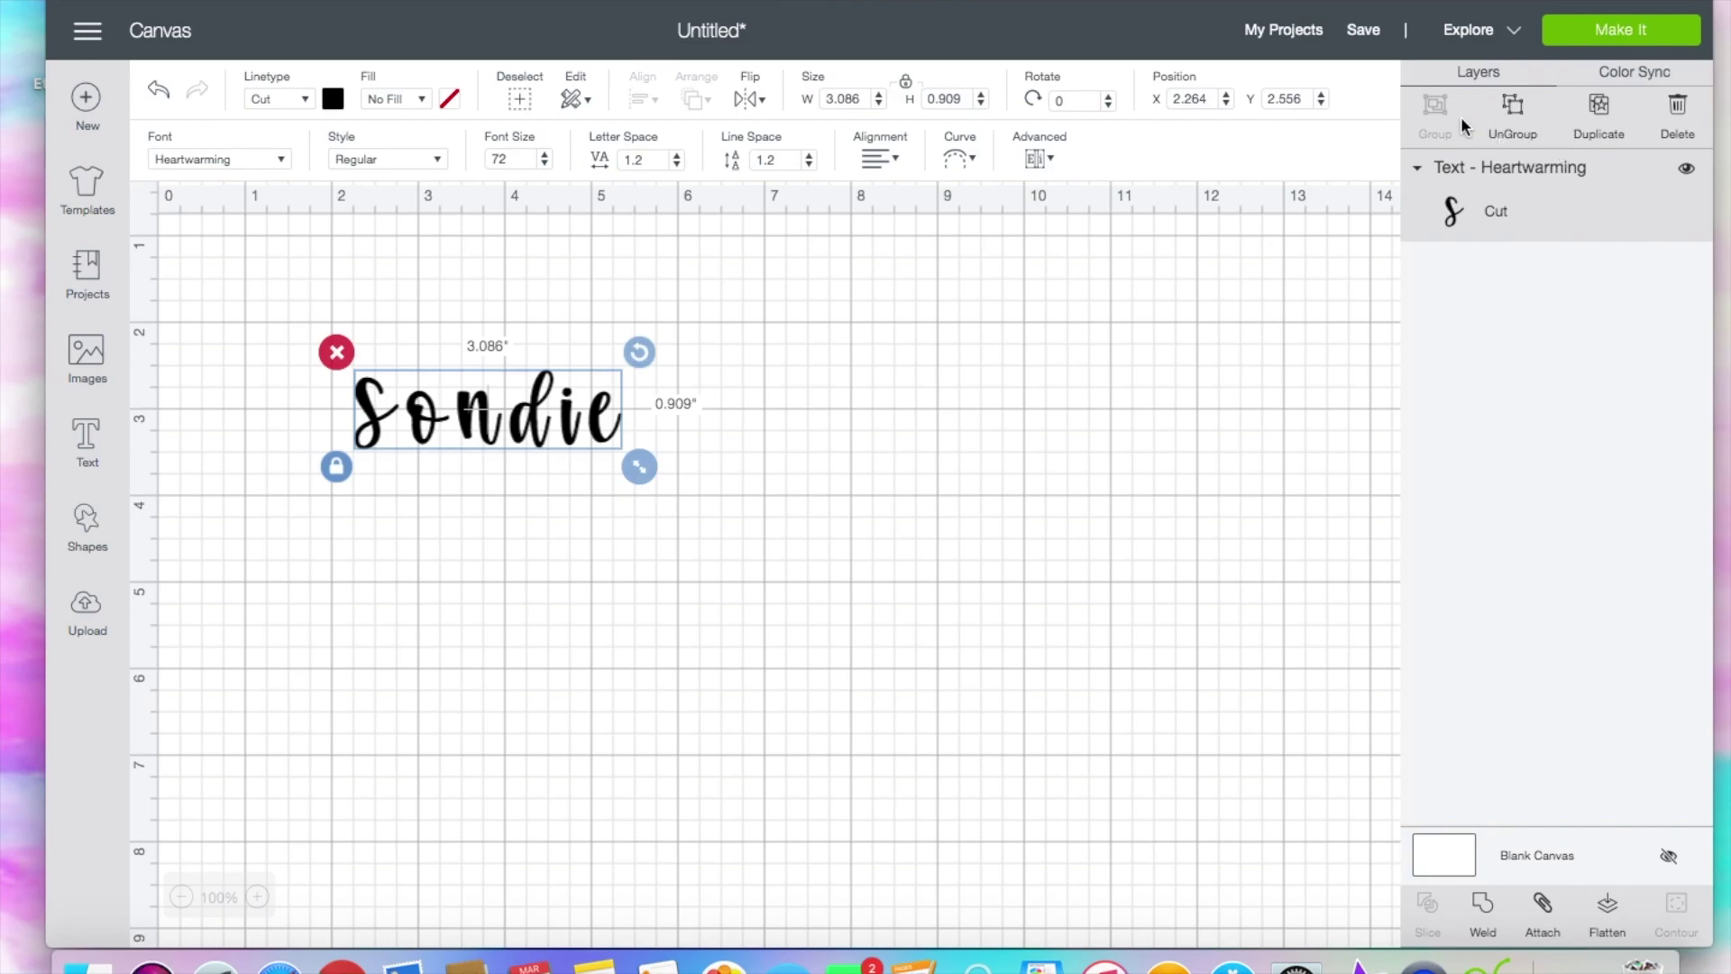
Step: Ungroup the name text into individual letters and check the separate letter layers by selecting them
{"action": "left_click", "coordinate": [1509, 120]}
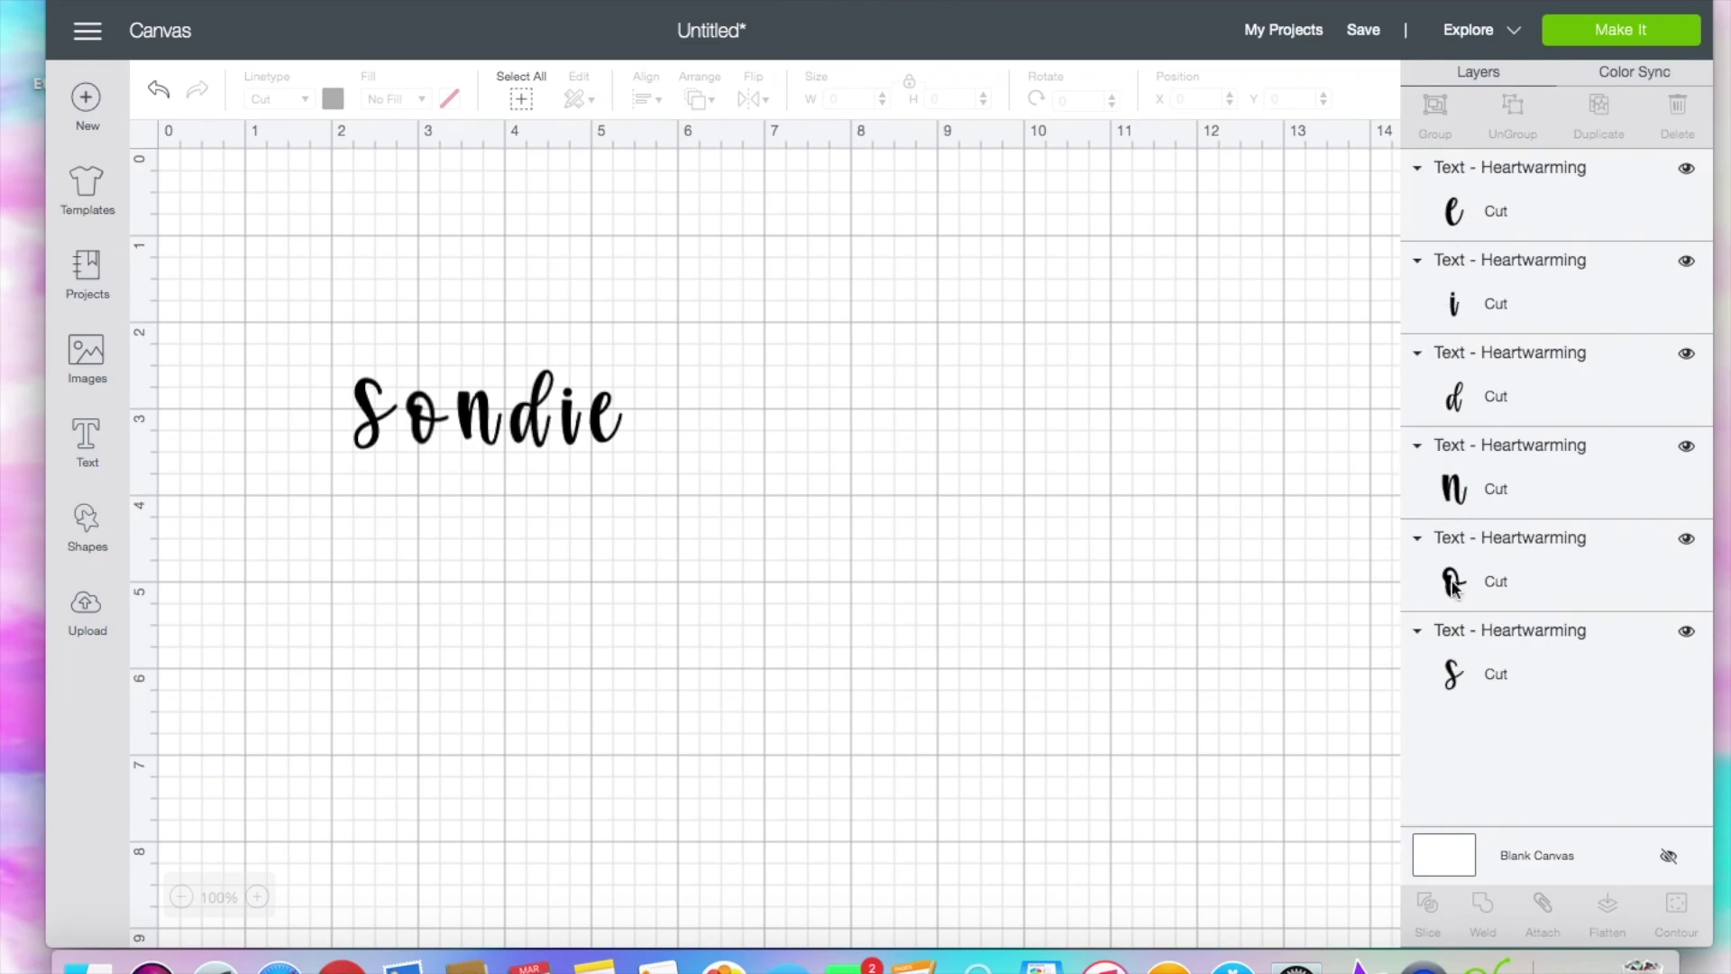
{"action": "left_click", "coordinate": [1485, 674]}
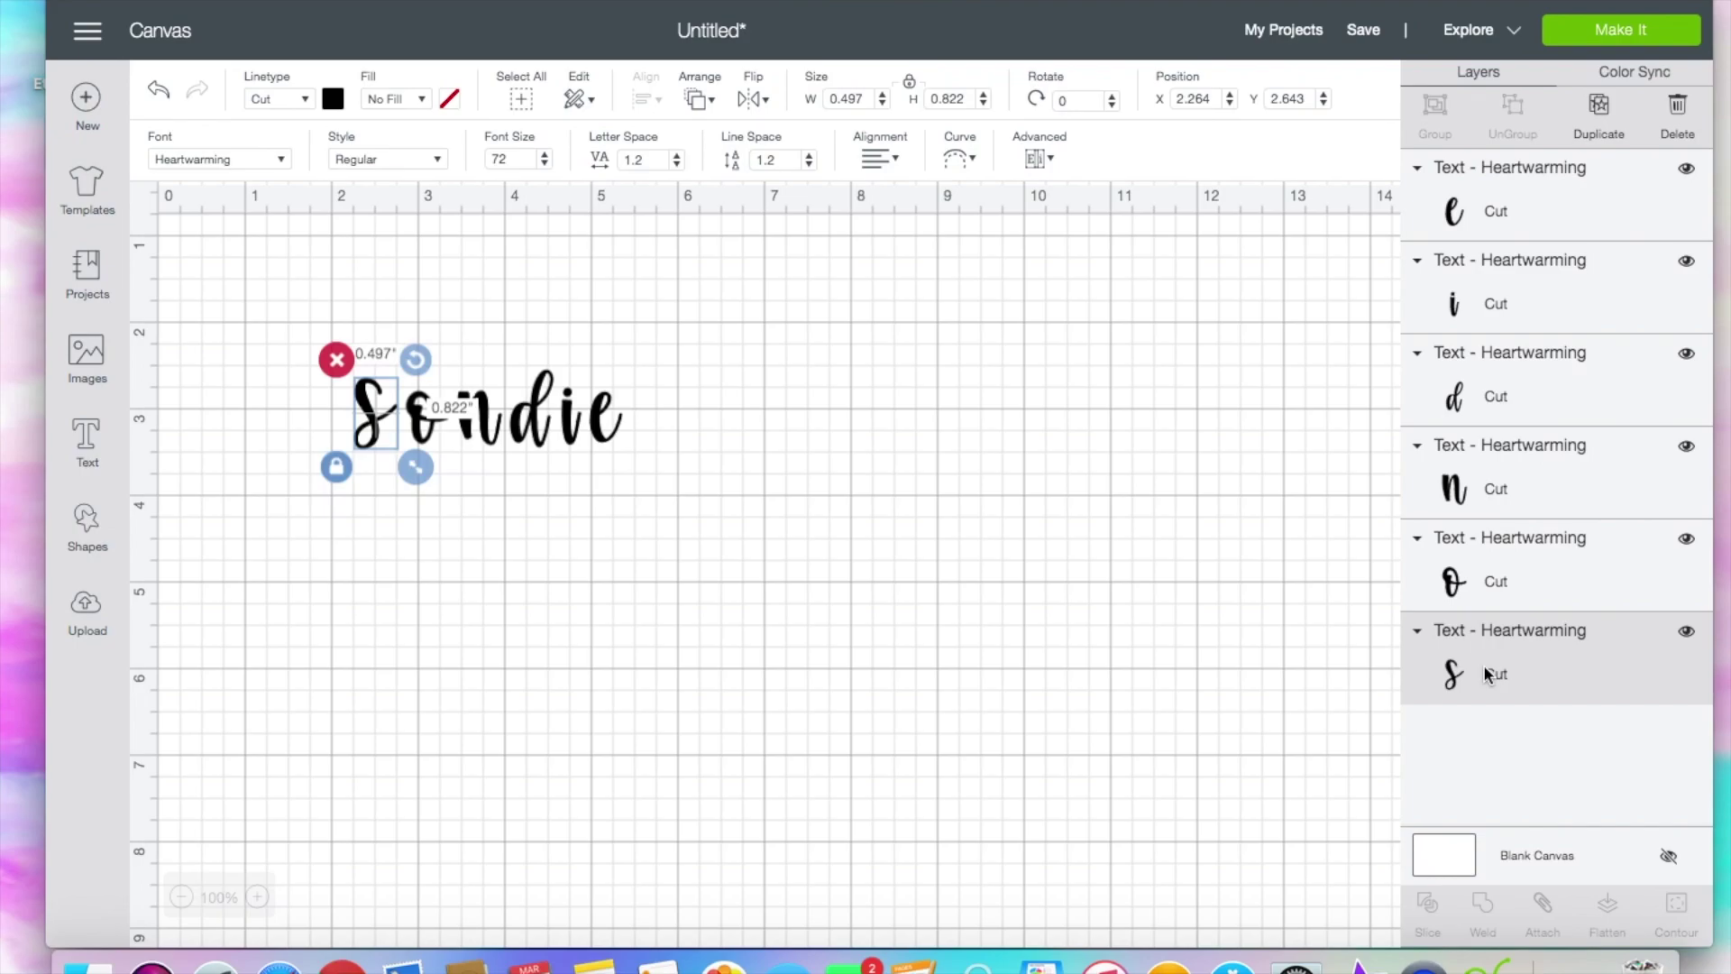
{"action": "left_click", "coordinate": [1539, 587]}
{"action": "left_click", "coordinate": [1544, 445]}
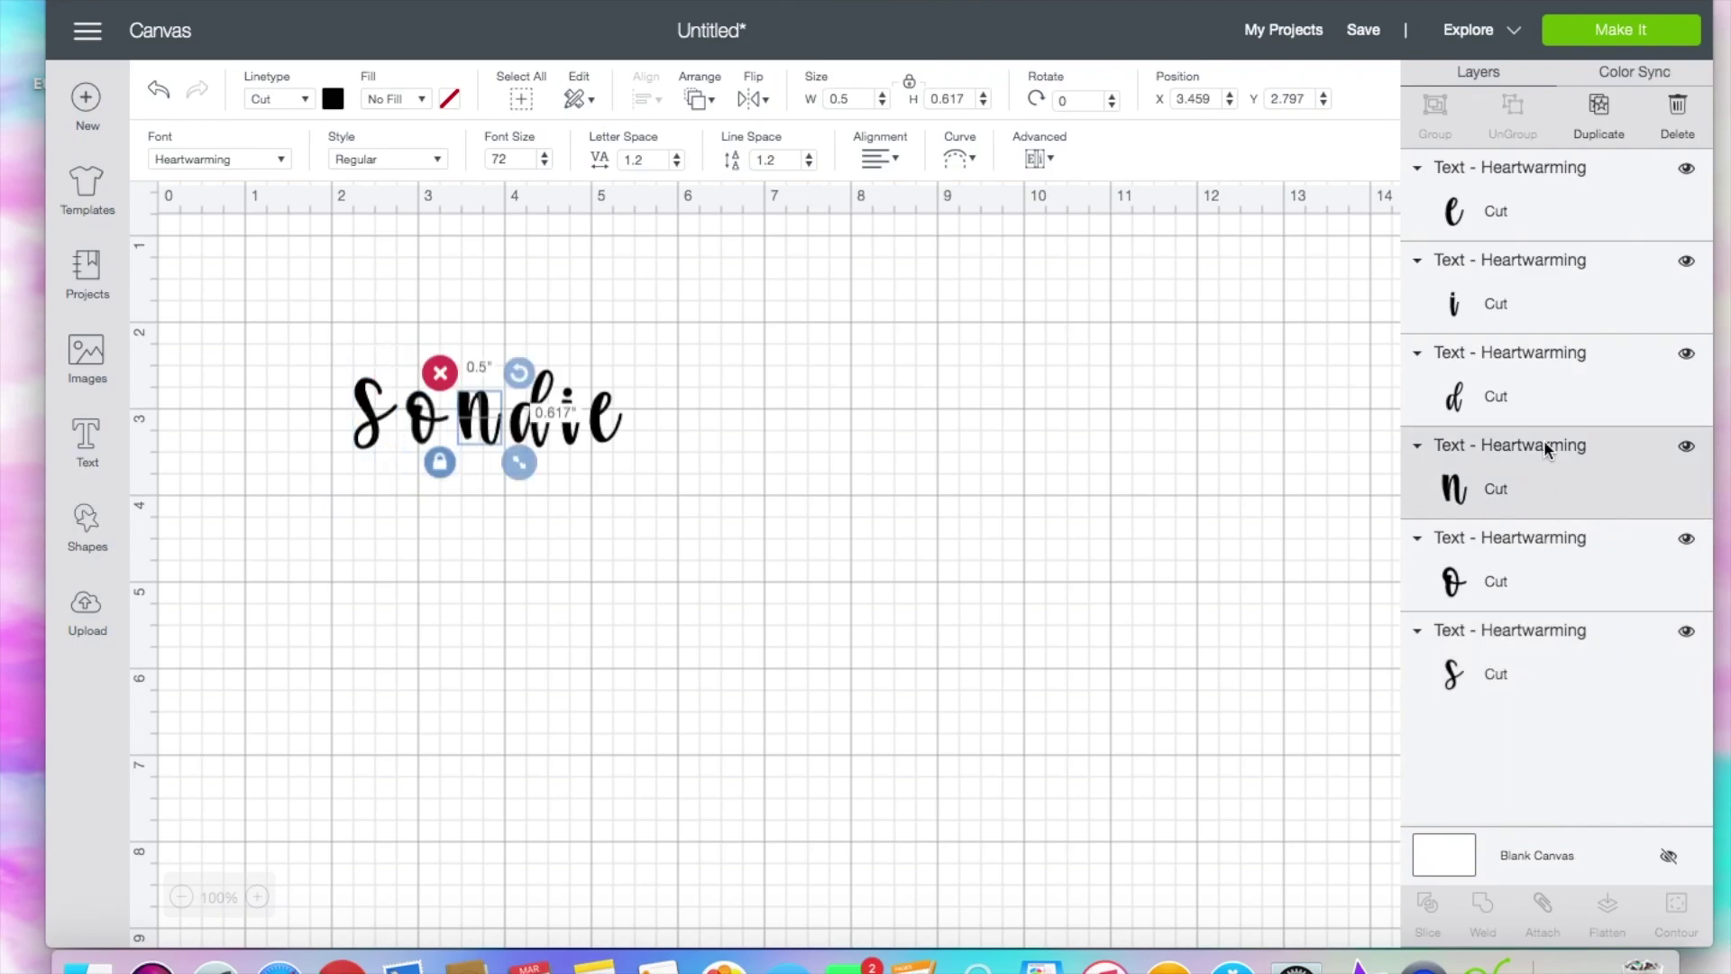
{"action": "left_click", "coordinate": [1534, 369]}
{"action": "left_click", "coordinate": [983, 463]}
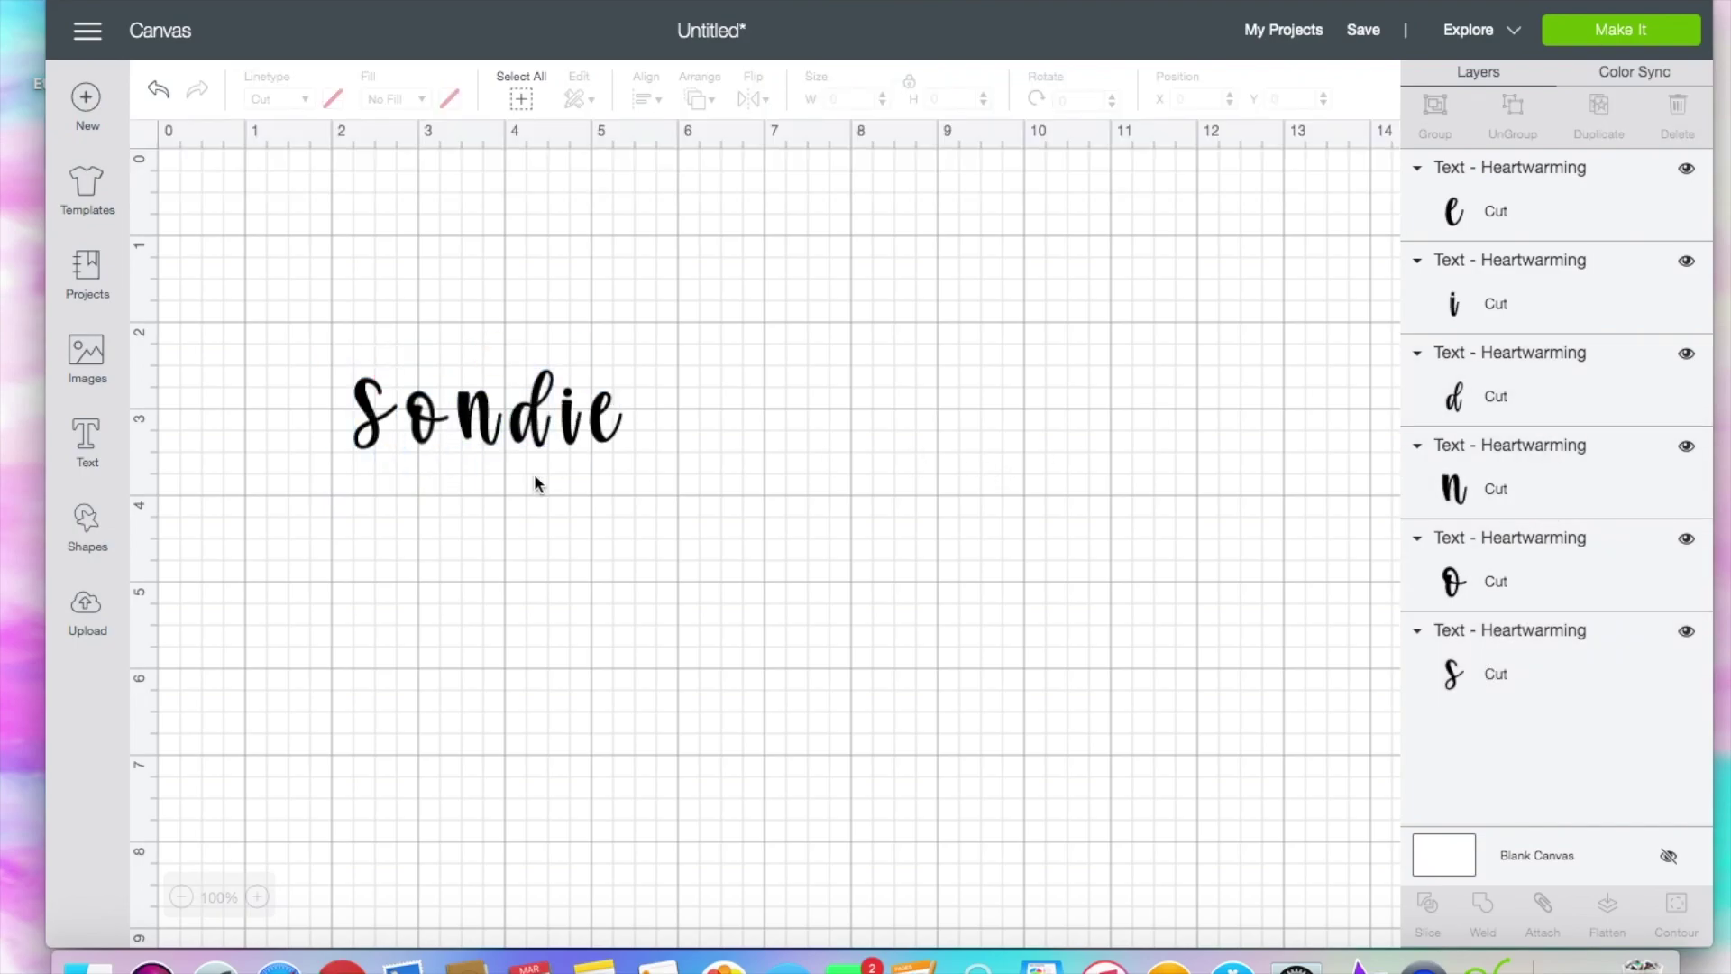
{"action": "left_click_drag", "start_coordinate": [629, 469], "coordinate": [255, 342]}
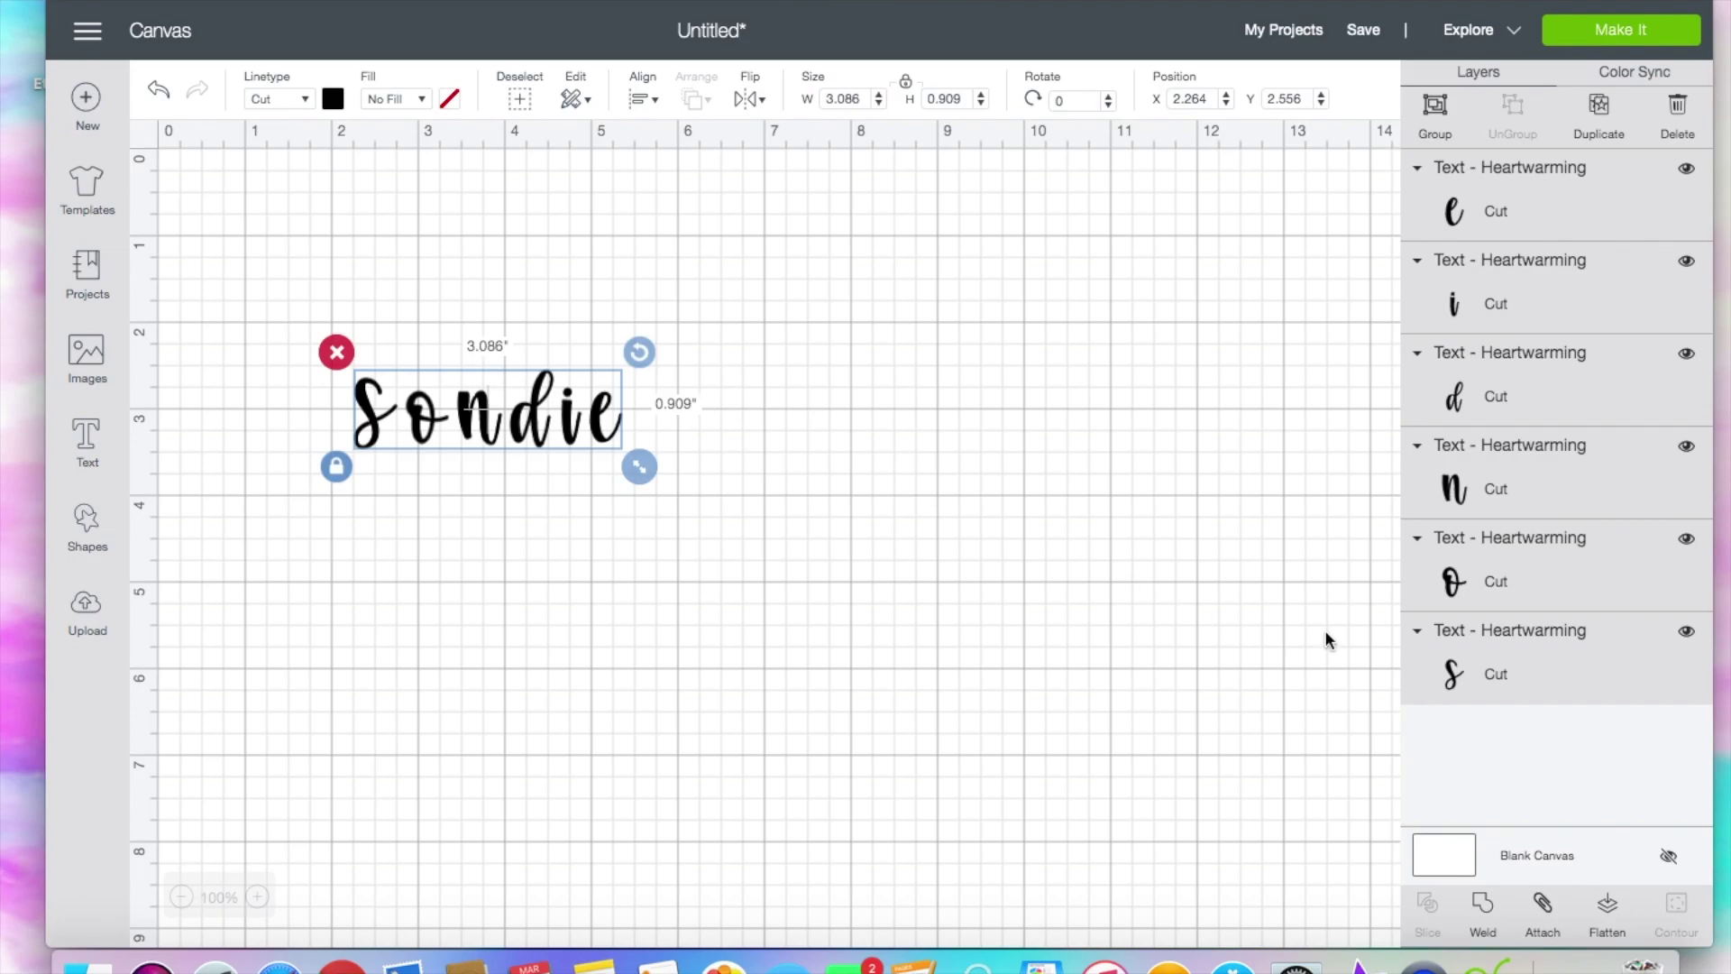
Step: Move the o and n closer so that the first three letters of the name connect
{"action": "left_click", "coordinate": [1572, 587]}
{"action": "mouse_move", "coordinate": [425, 434]}
{"action": "left_mouse_down"}
{"action": "mouse_move", "coordinate": [469, 428]}
{"action": "mouse_move", "coordinate": [443, 426]}
{"action": "left_mouse_up"}
{"action": "left_click", "coordinate": [543, 477]}
{"action": "left_click", "coordinate": [574, 465]}
Step: Move the d, i and e in to join the rest of the name, and lower the e slightly
{"action": "left_click", "coordinate": [1616, 404]}
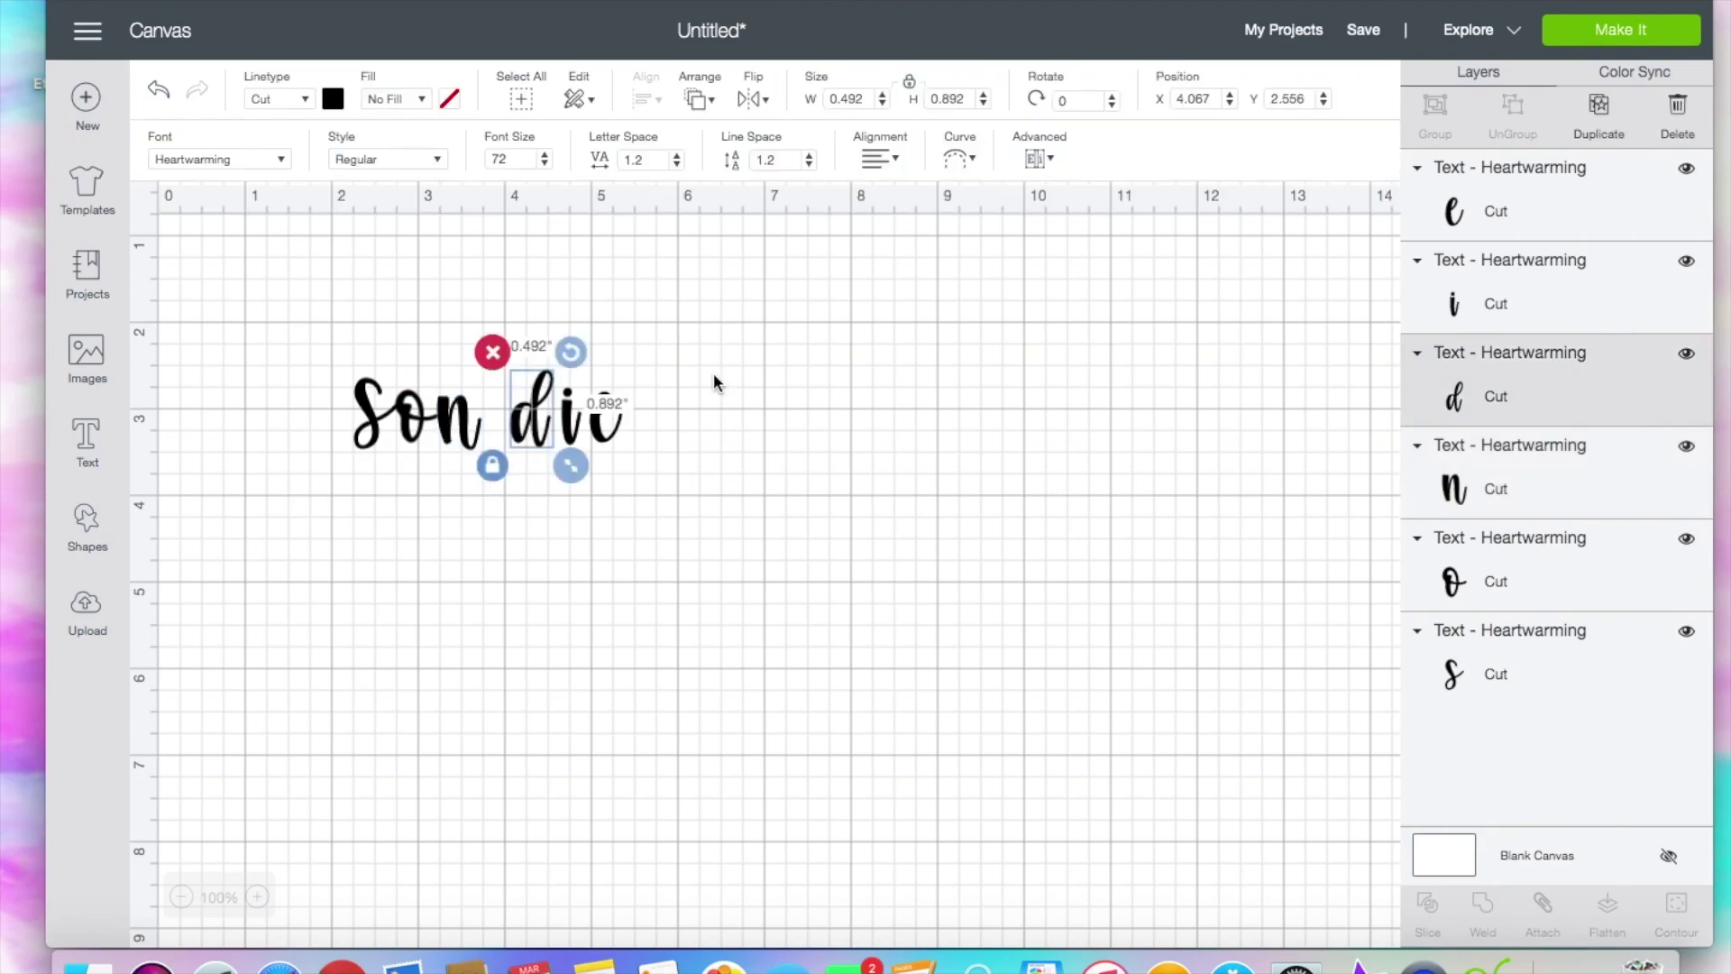
{"action": "mouse_move", "coordinate": [517, 435]}
{"action": "left_mouse_down"}
{"action": "mouse_move", "coordinate": [486, 440]}
{"action": "mouse_move", "coordinate": [571, 436]}
{"action": "mouse_move", "coordinate": [541, 429]}
{"action": "left_mouse_up"}
{"action": "left_click", "coordinate": [561, 433]}
{"action": "left_click", "coordinate": [602, 440]}
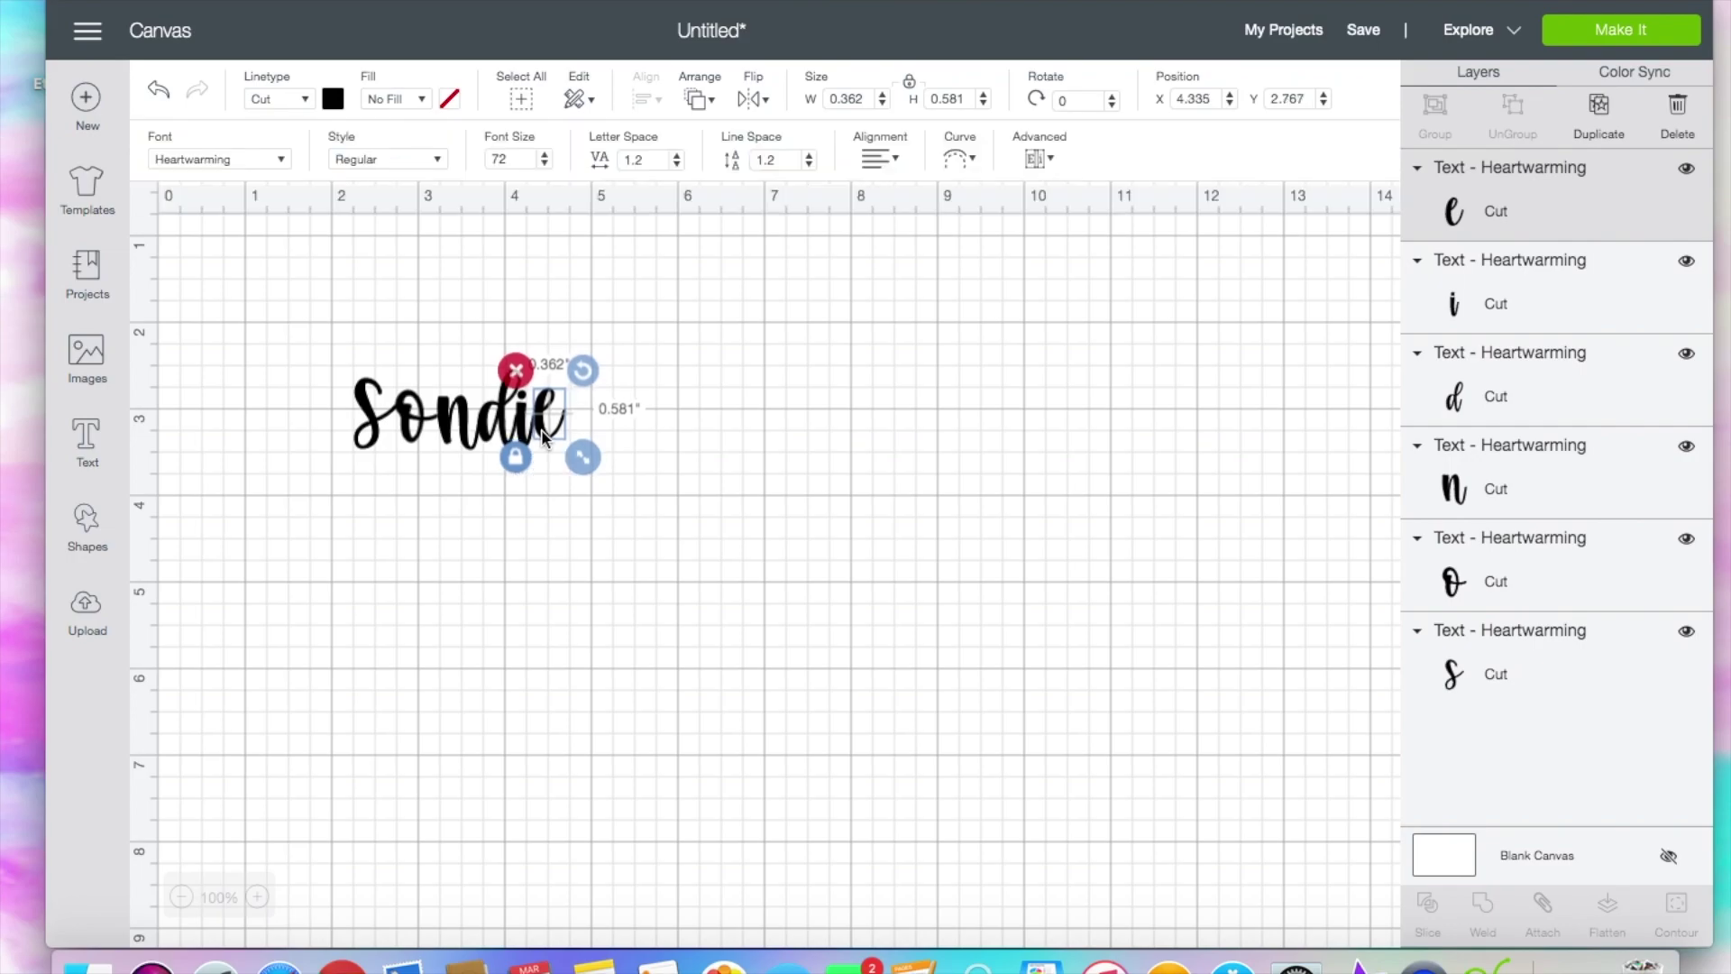
{"action": "left_click", "coordinate": [671, 492]}
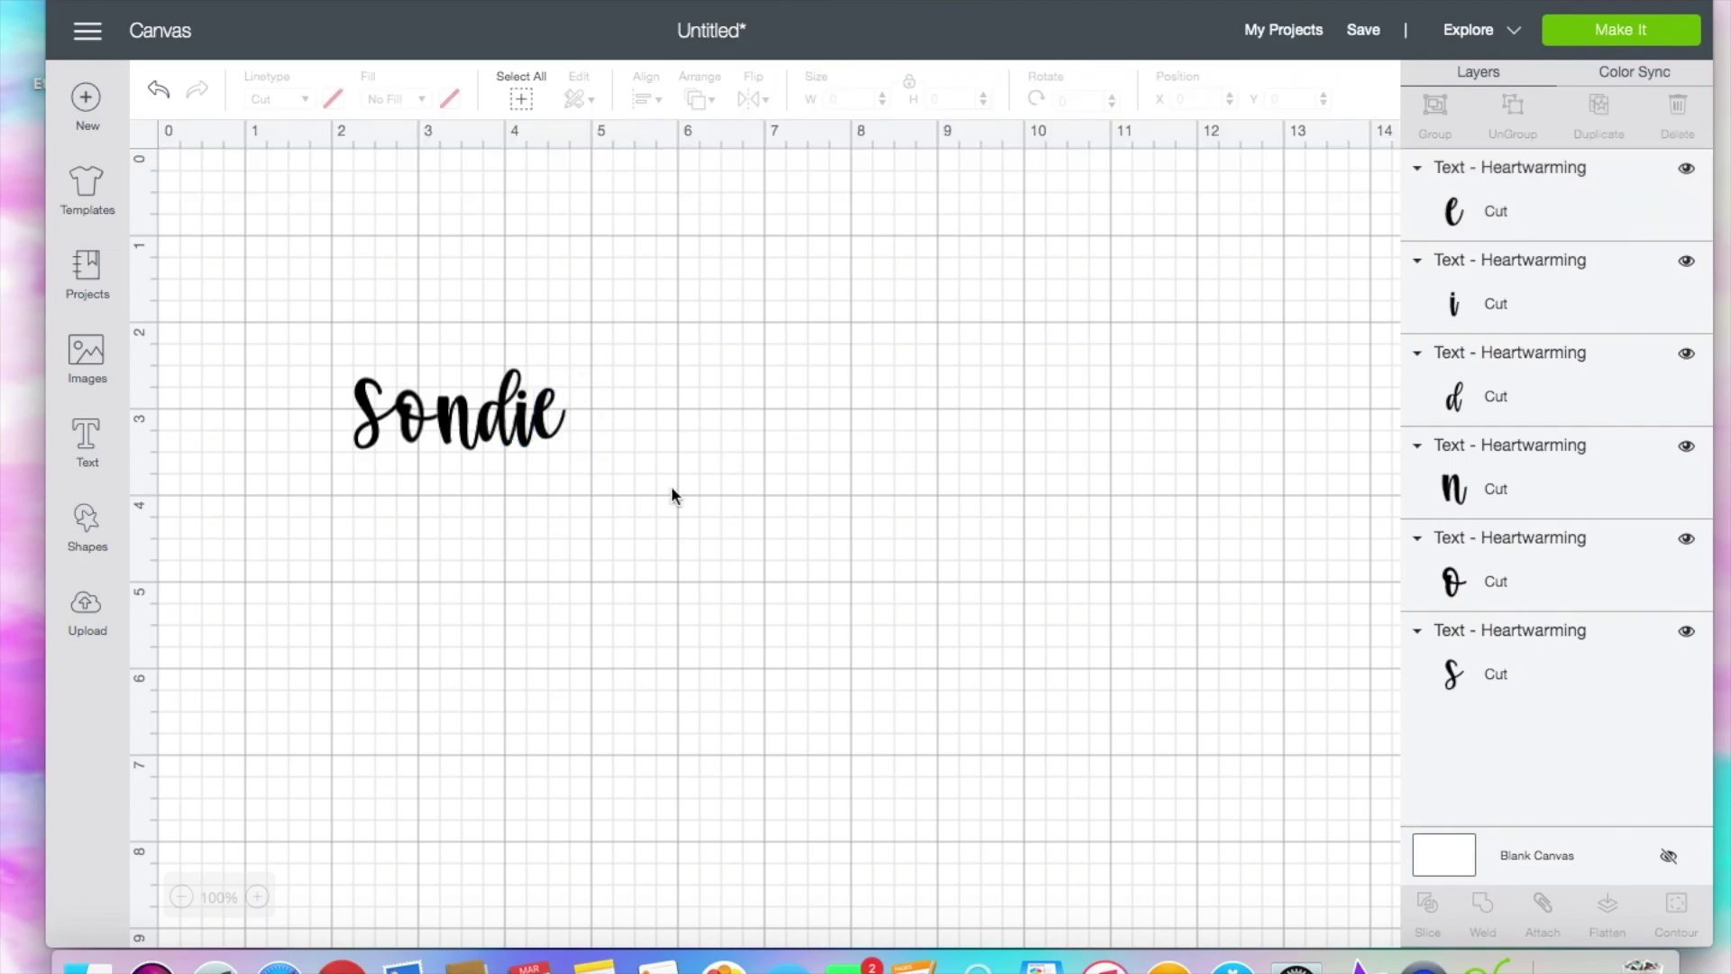
{"action": "left_click", "coordinate": [551, 442]}
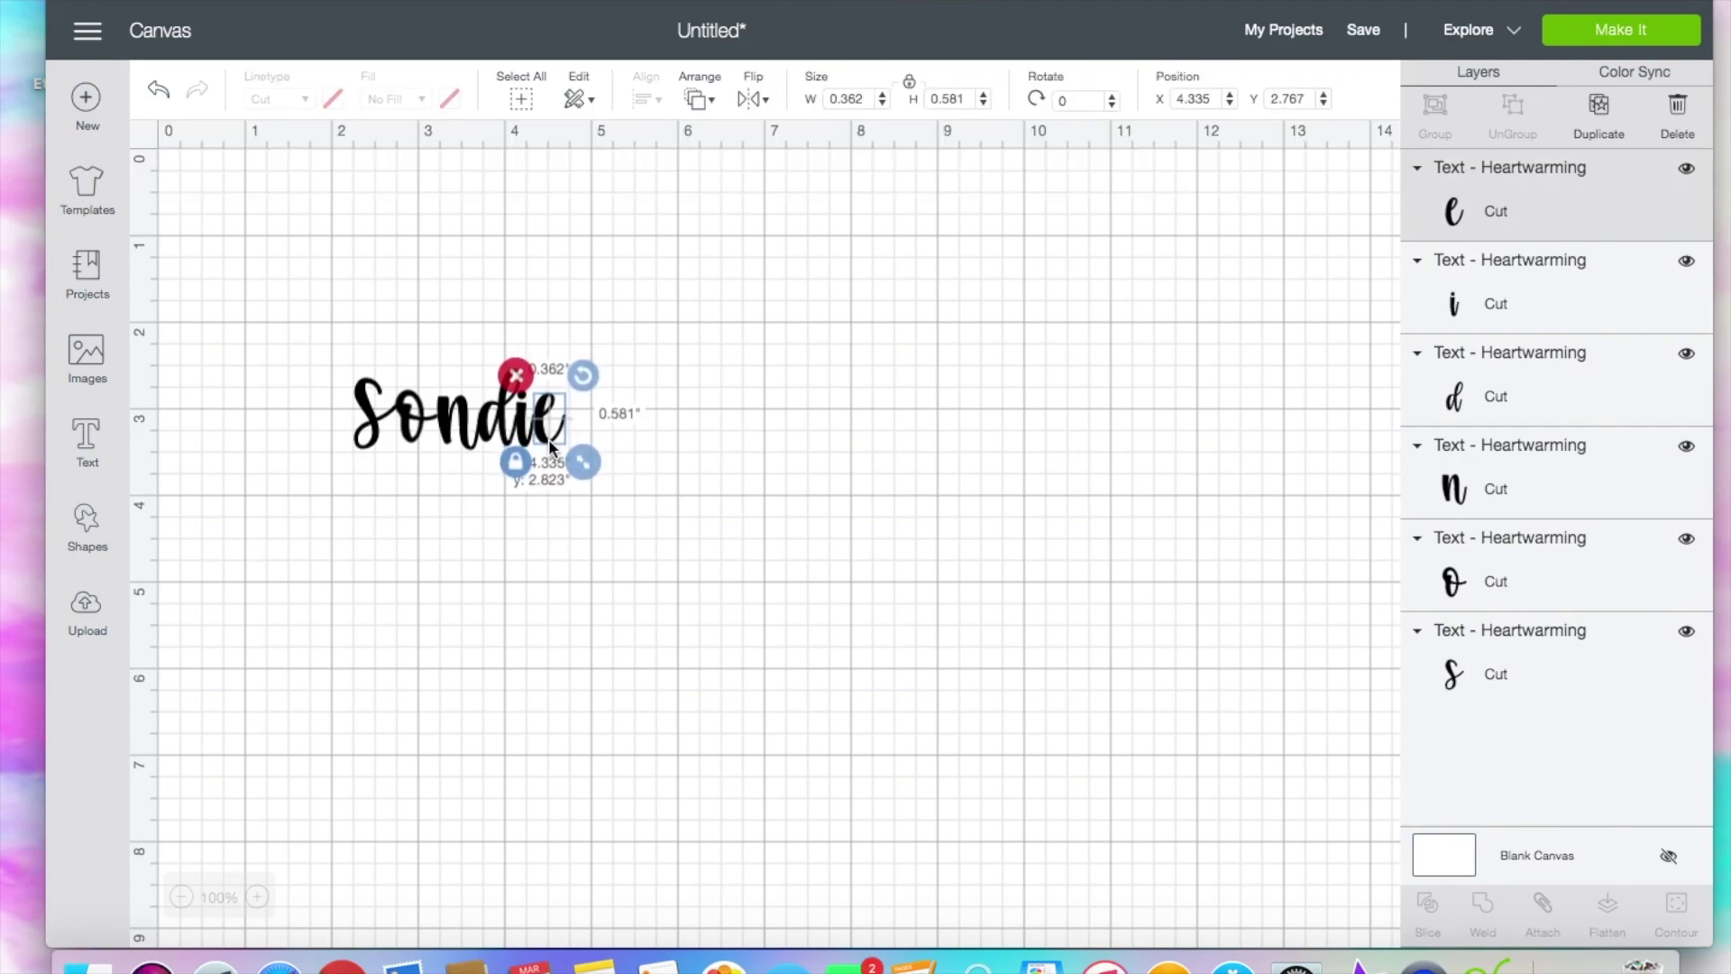
{"action": "left_click", "coordinate": [691, 477]}
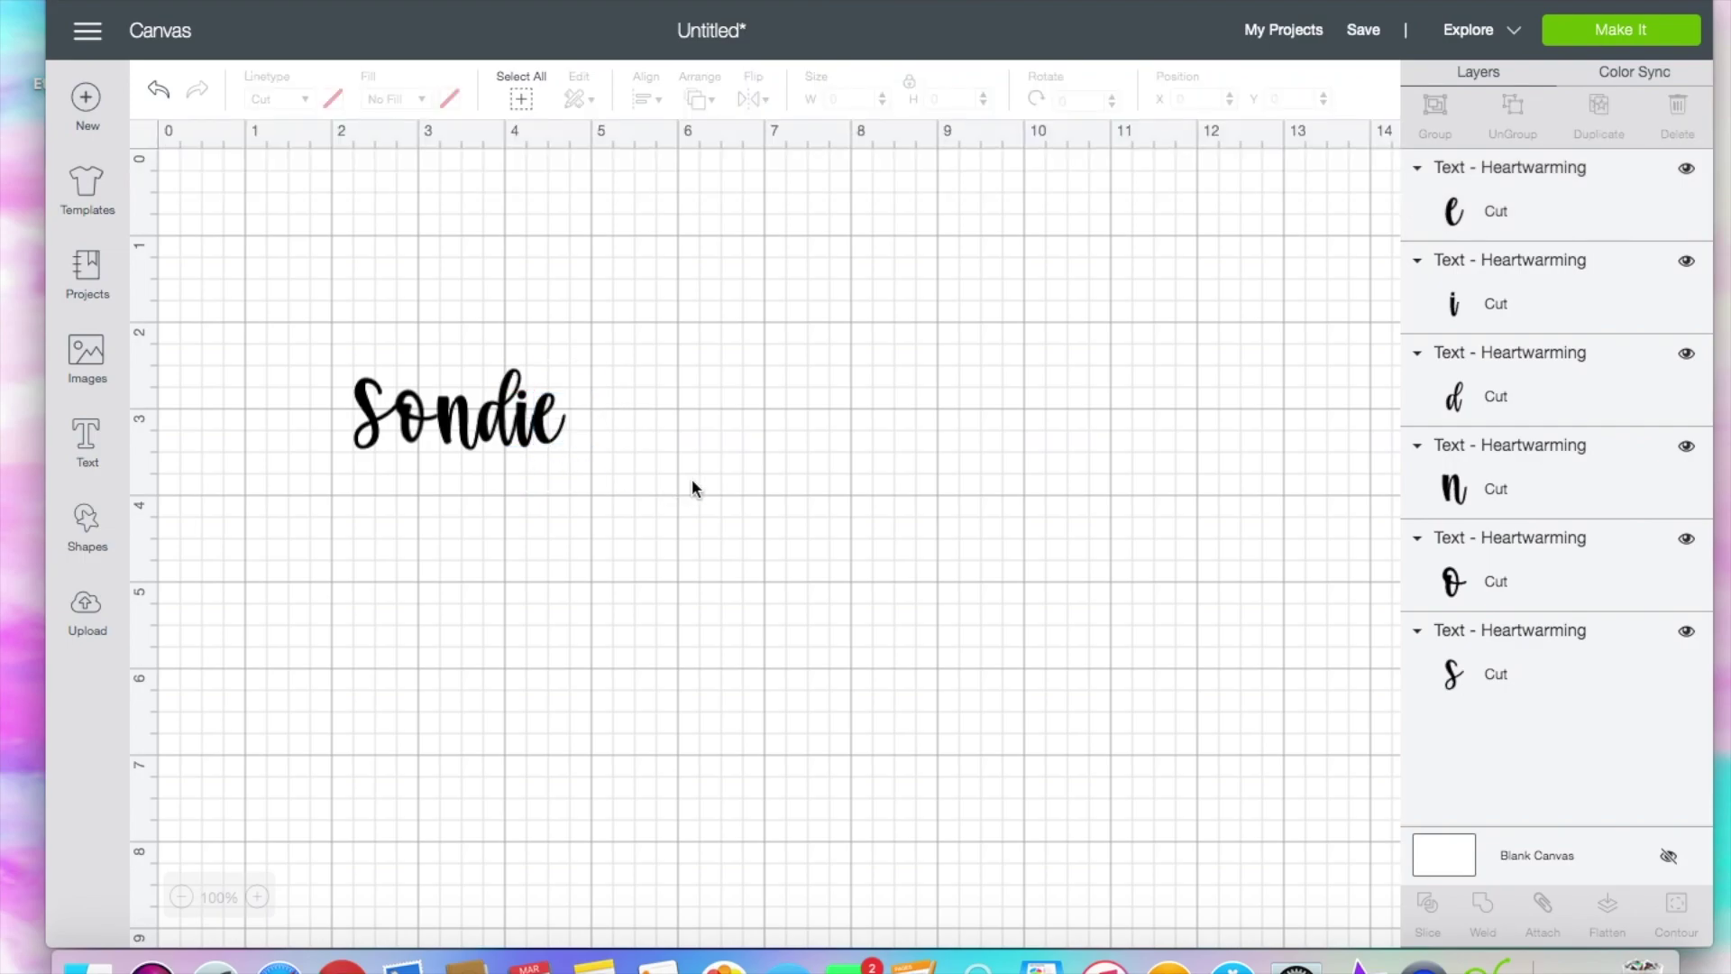
Step: Flatten all the letters of the name into a single printable image
{"action": "left_click_drag", "start_coordinate": [675, 483], "coordinate": [305, 363]}
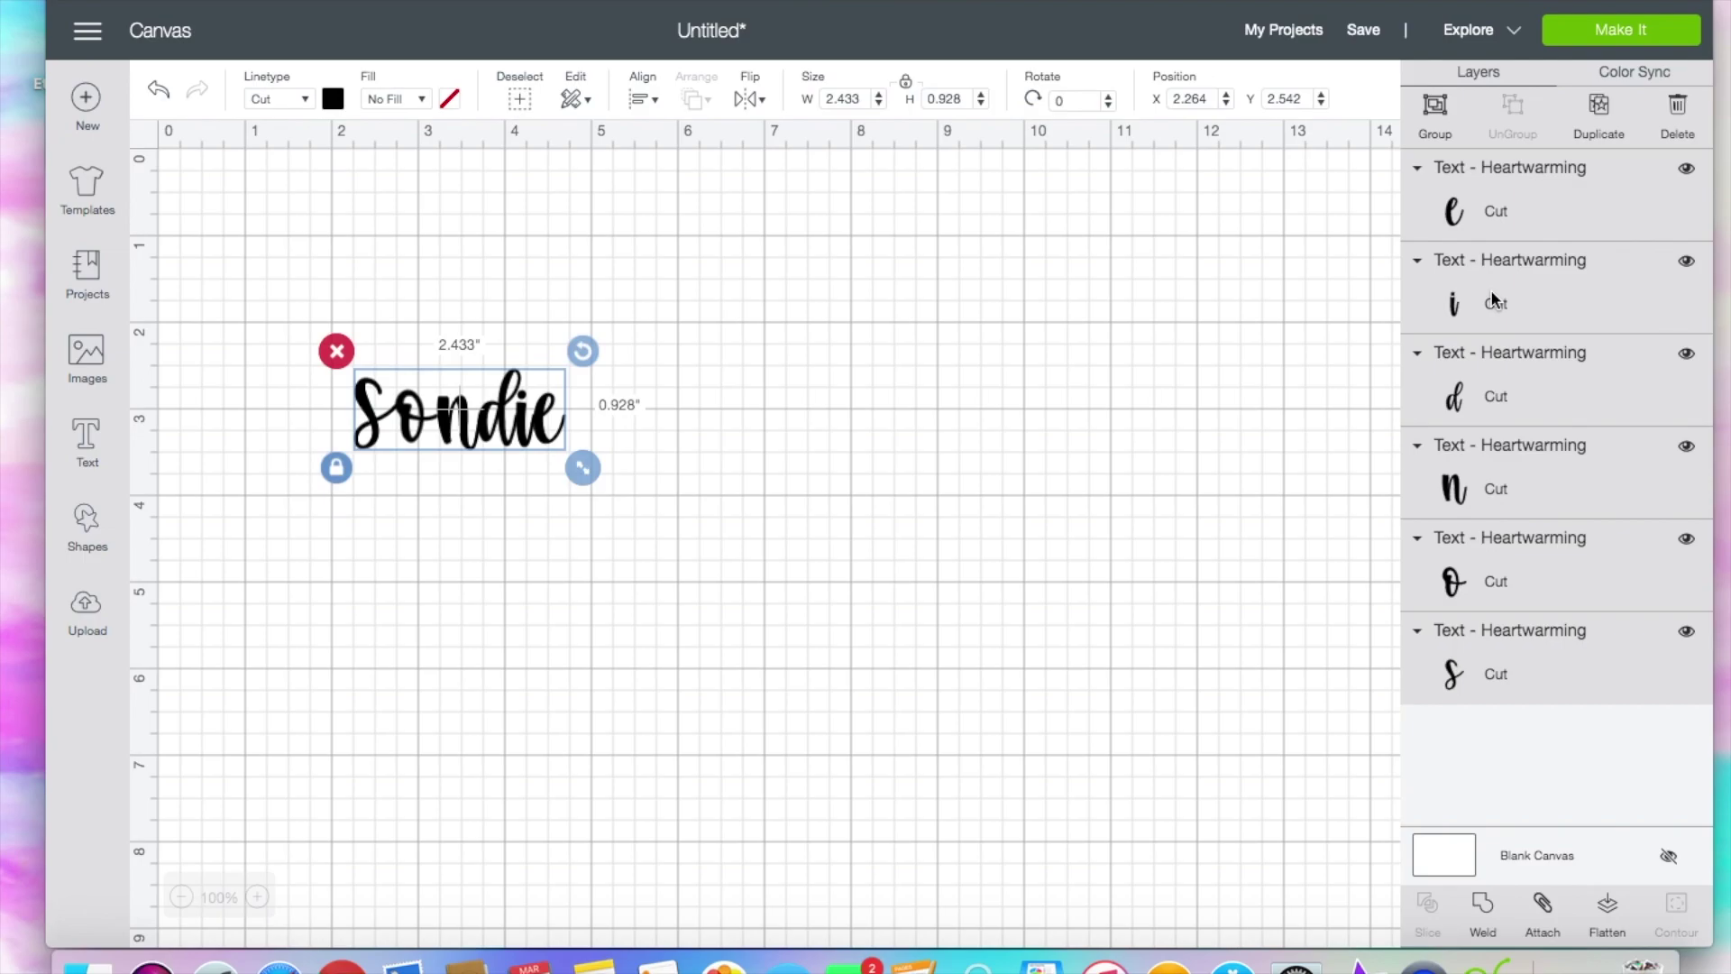
{"action": "left_click", "coordinate": [1614, 924]}
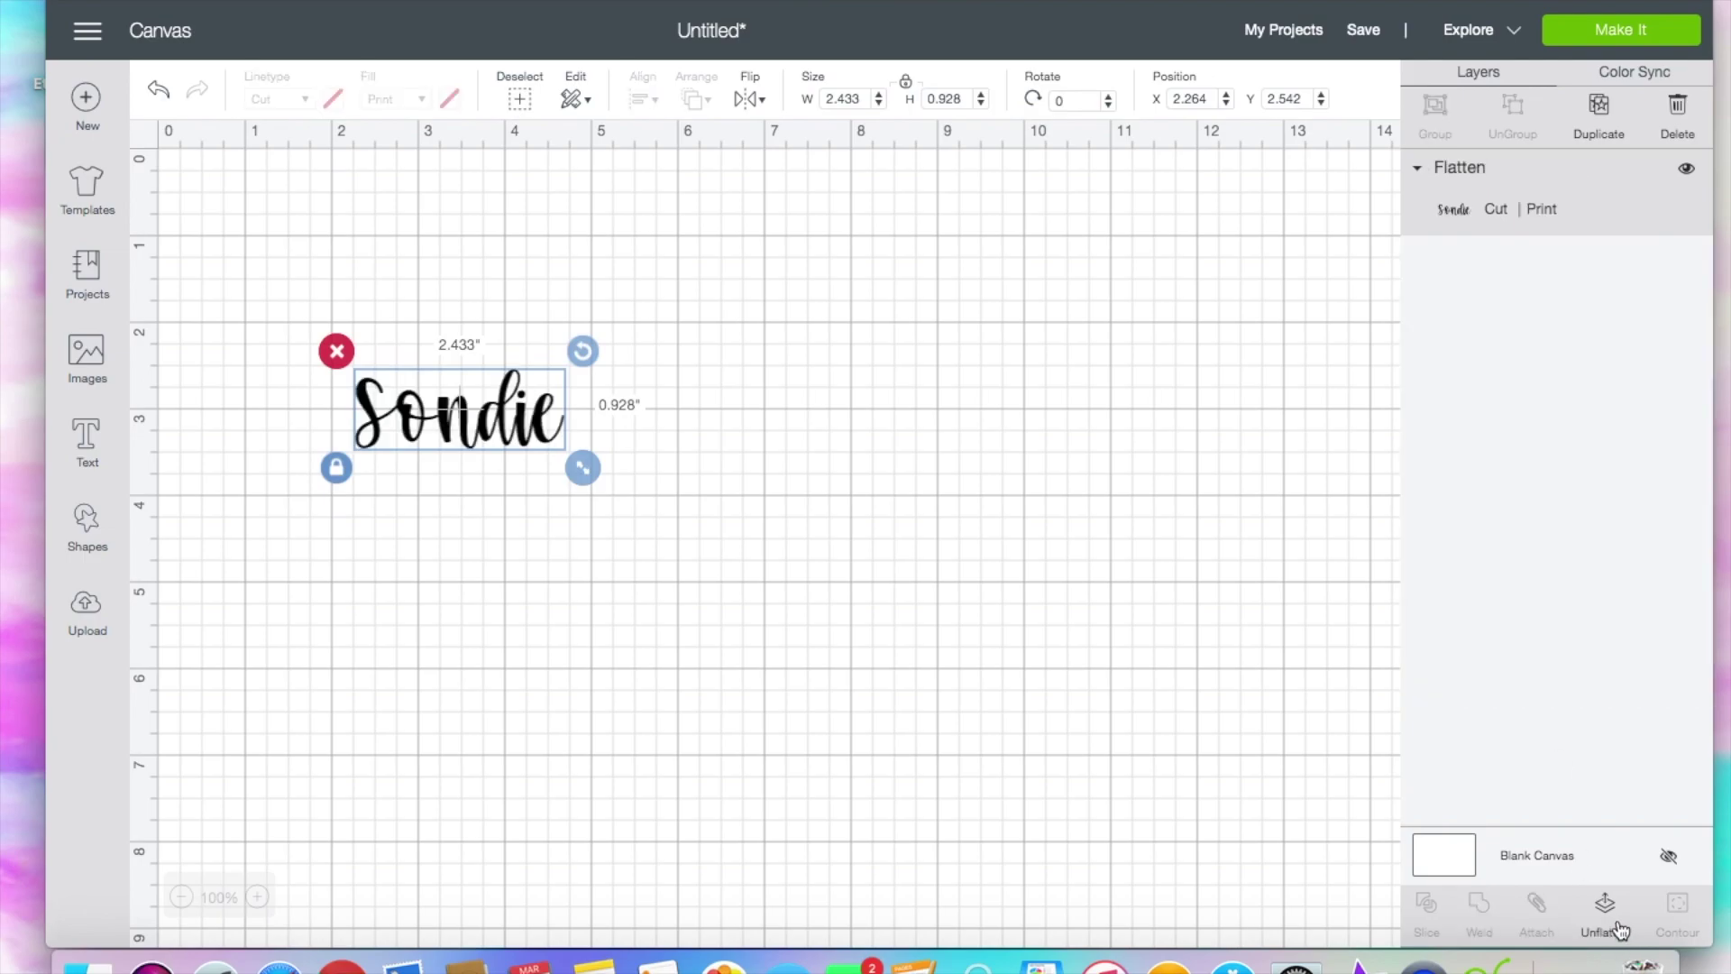
Step: Duplicate the flattened name four times
{"action": "left_click", "coordinate": [474, 405]}
{"action": "left_click", "coordinate": [460, 431]}
{"action": "left_click", "coordinate": [1598, 116]}
{"action": "left_click", "coordinate": [1599, 115]}
{"action": "left_click", "coordinate": [1596, 108]}
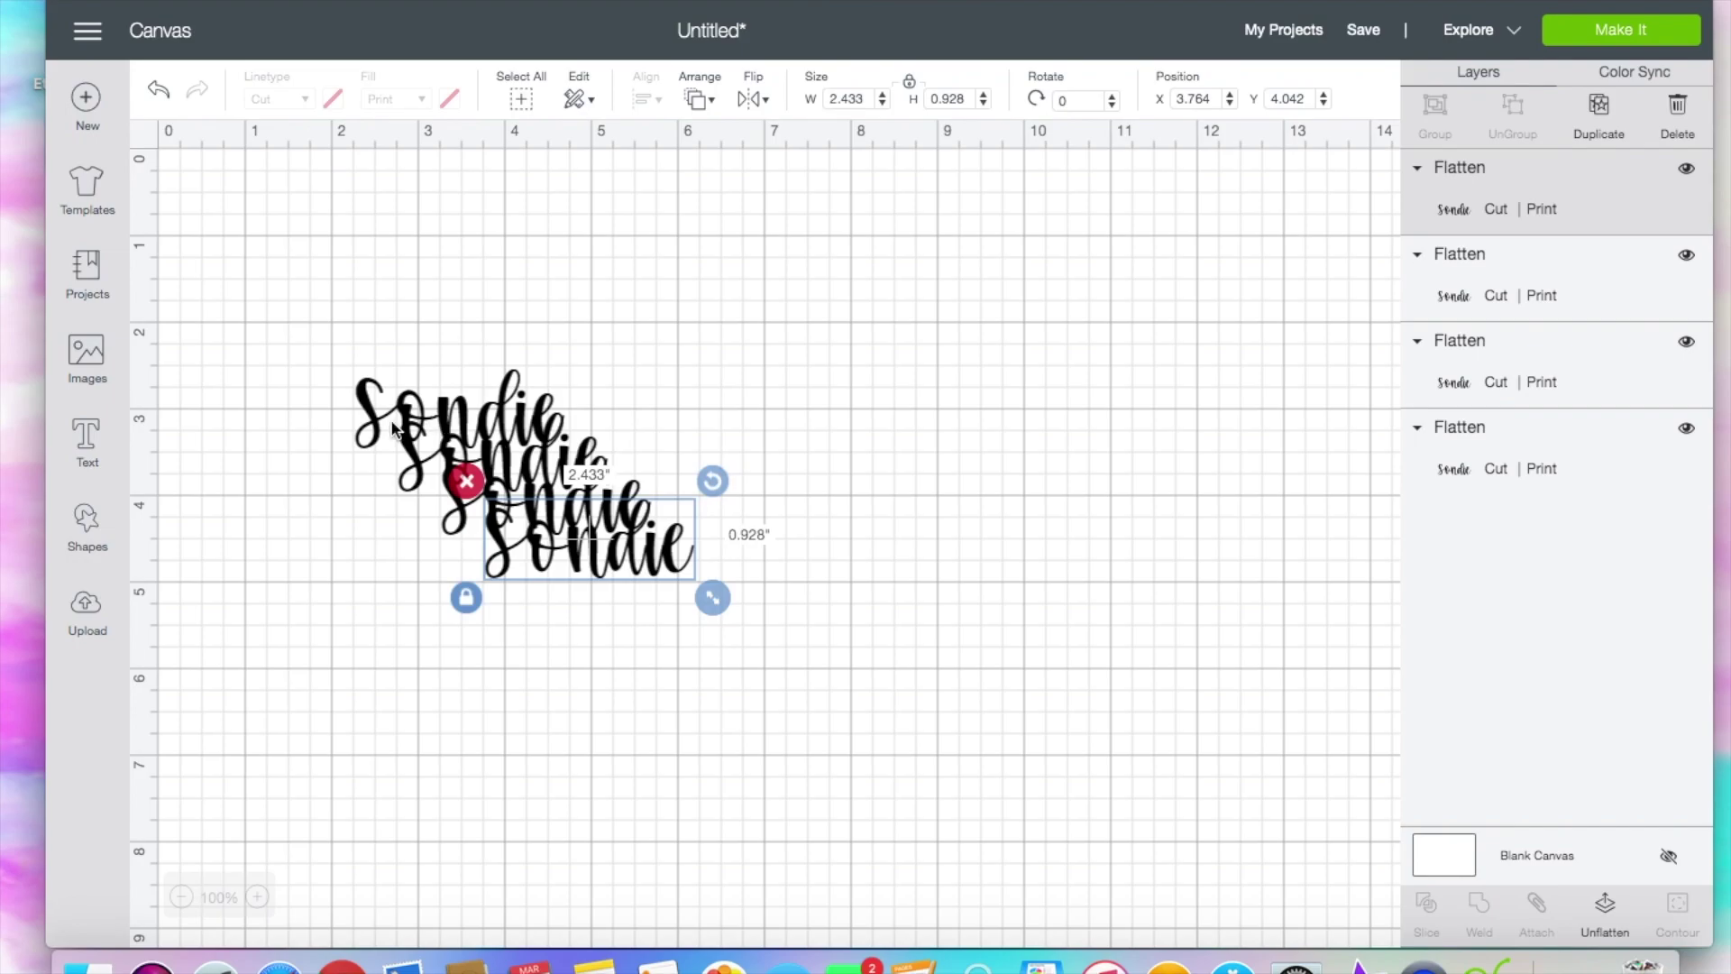
{"action": "left_click", "coordinate": [1584, 128]}
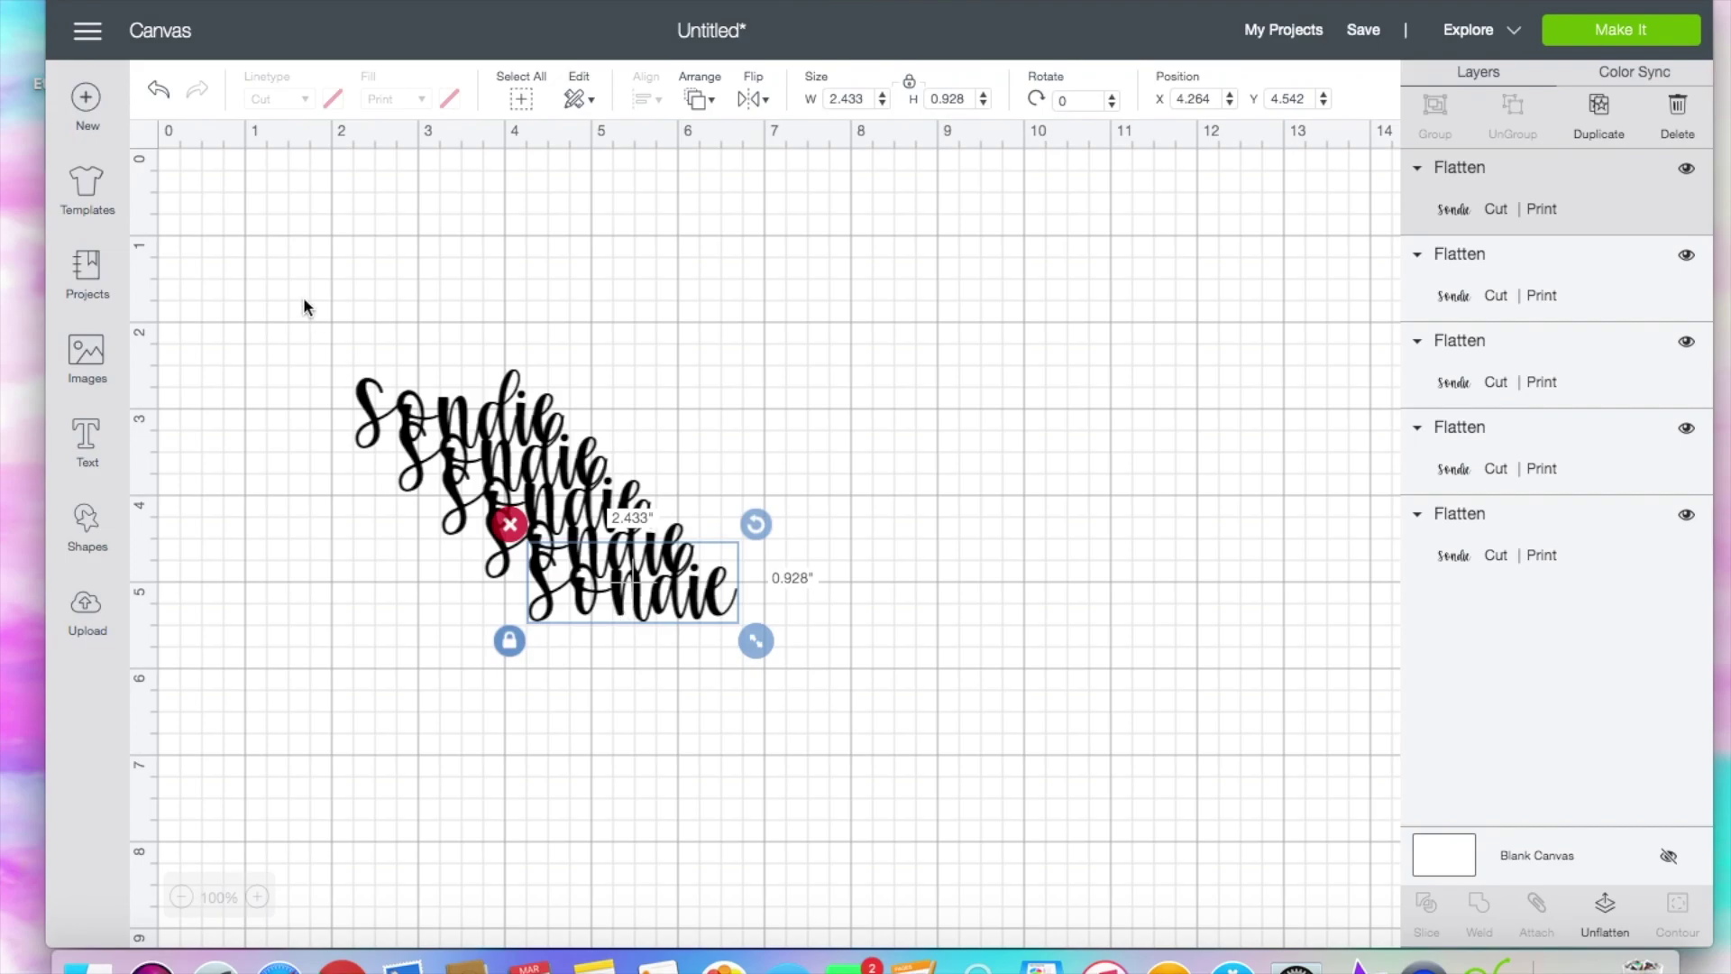
Step: Move the lowest copy clear of the stack, to about X 4.38, Y 5.67, and unflatten it
{"action": "left_click_drag", "start_coordinate": [622, 538], "coordinate": [623, 552]}
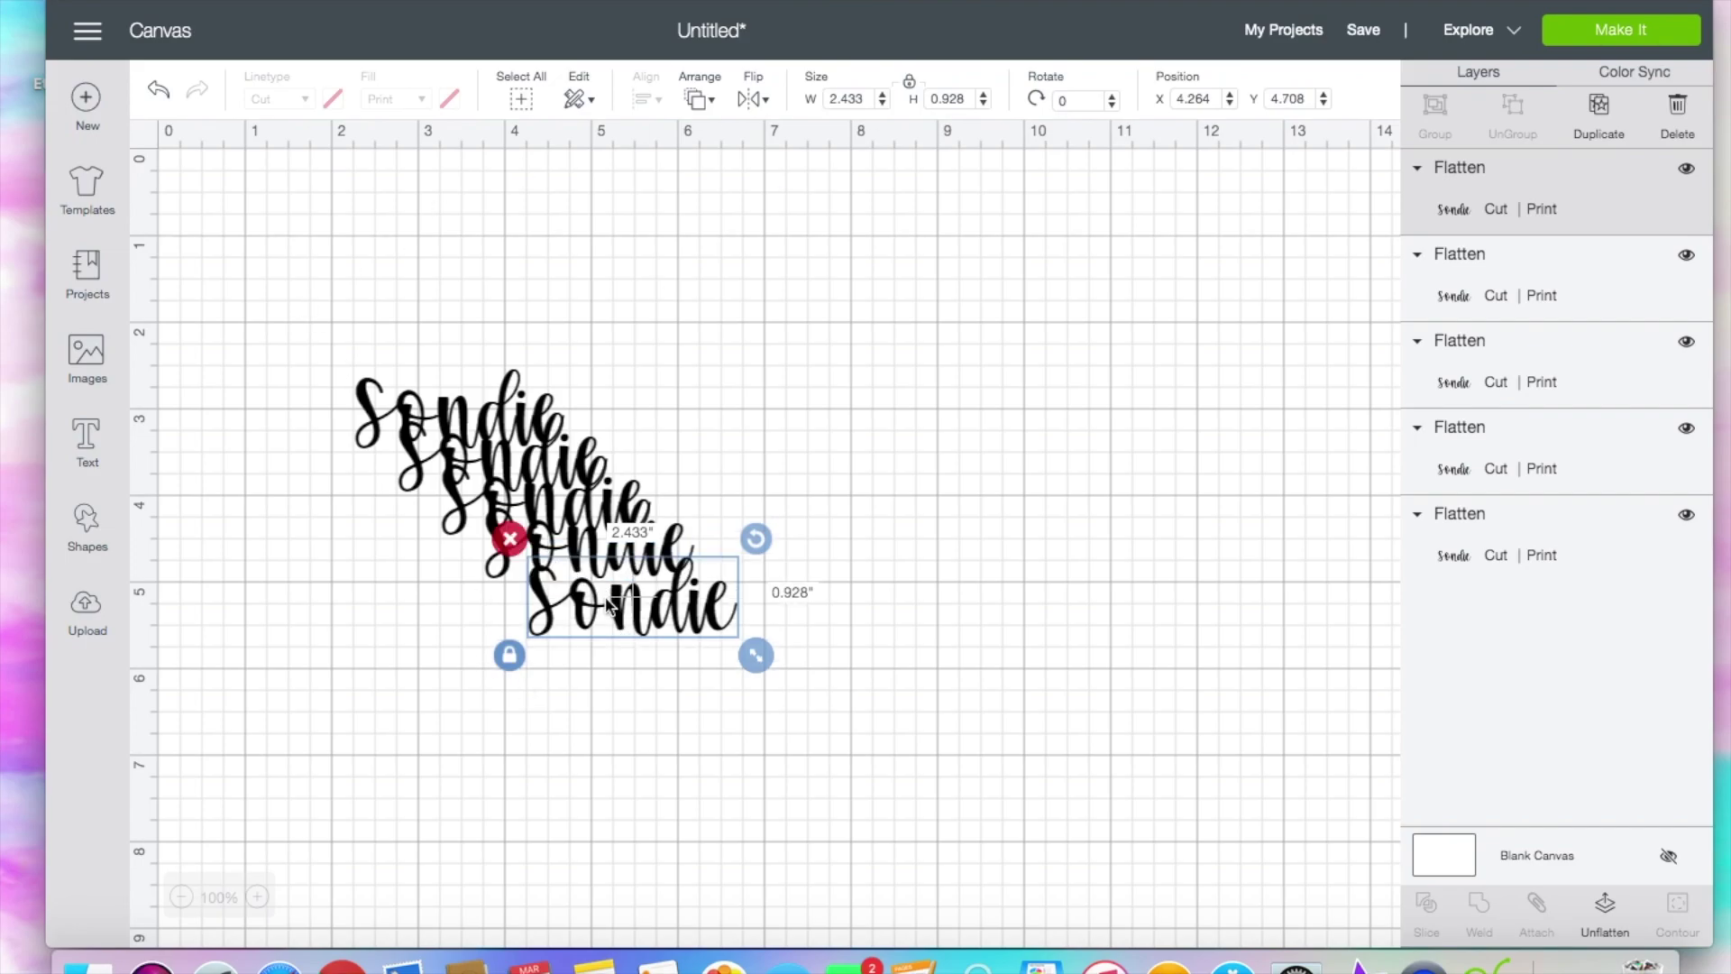
{"action": "left_click_drag", "start_coordinate": [597, 613], "coordinate": [609, 695]}
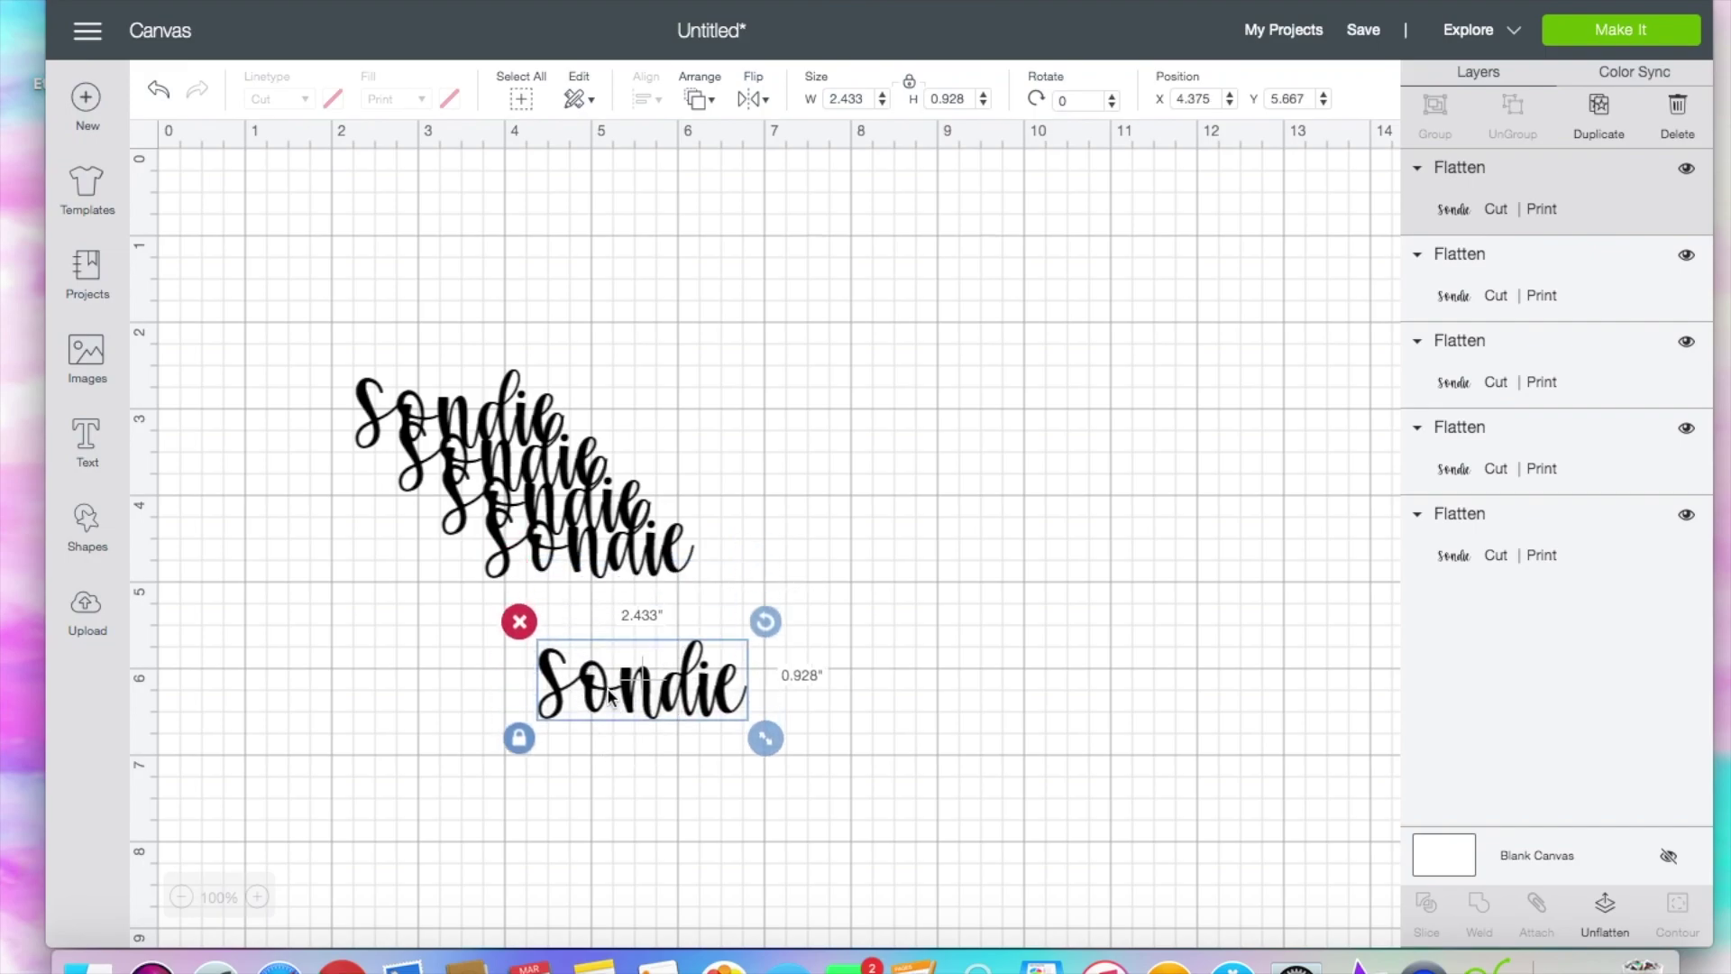
{"action": "left_click", "coordinate": [1605, 910]}
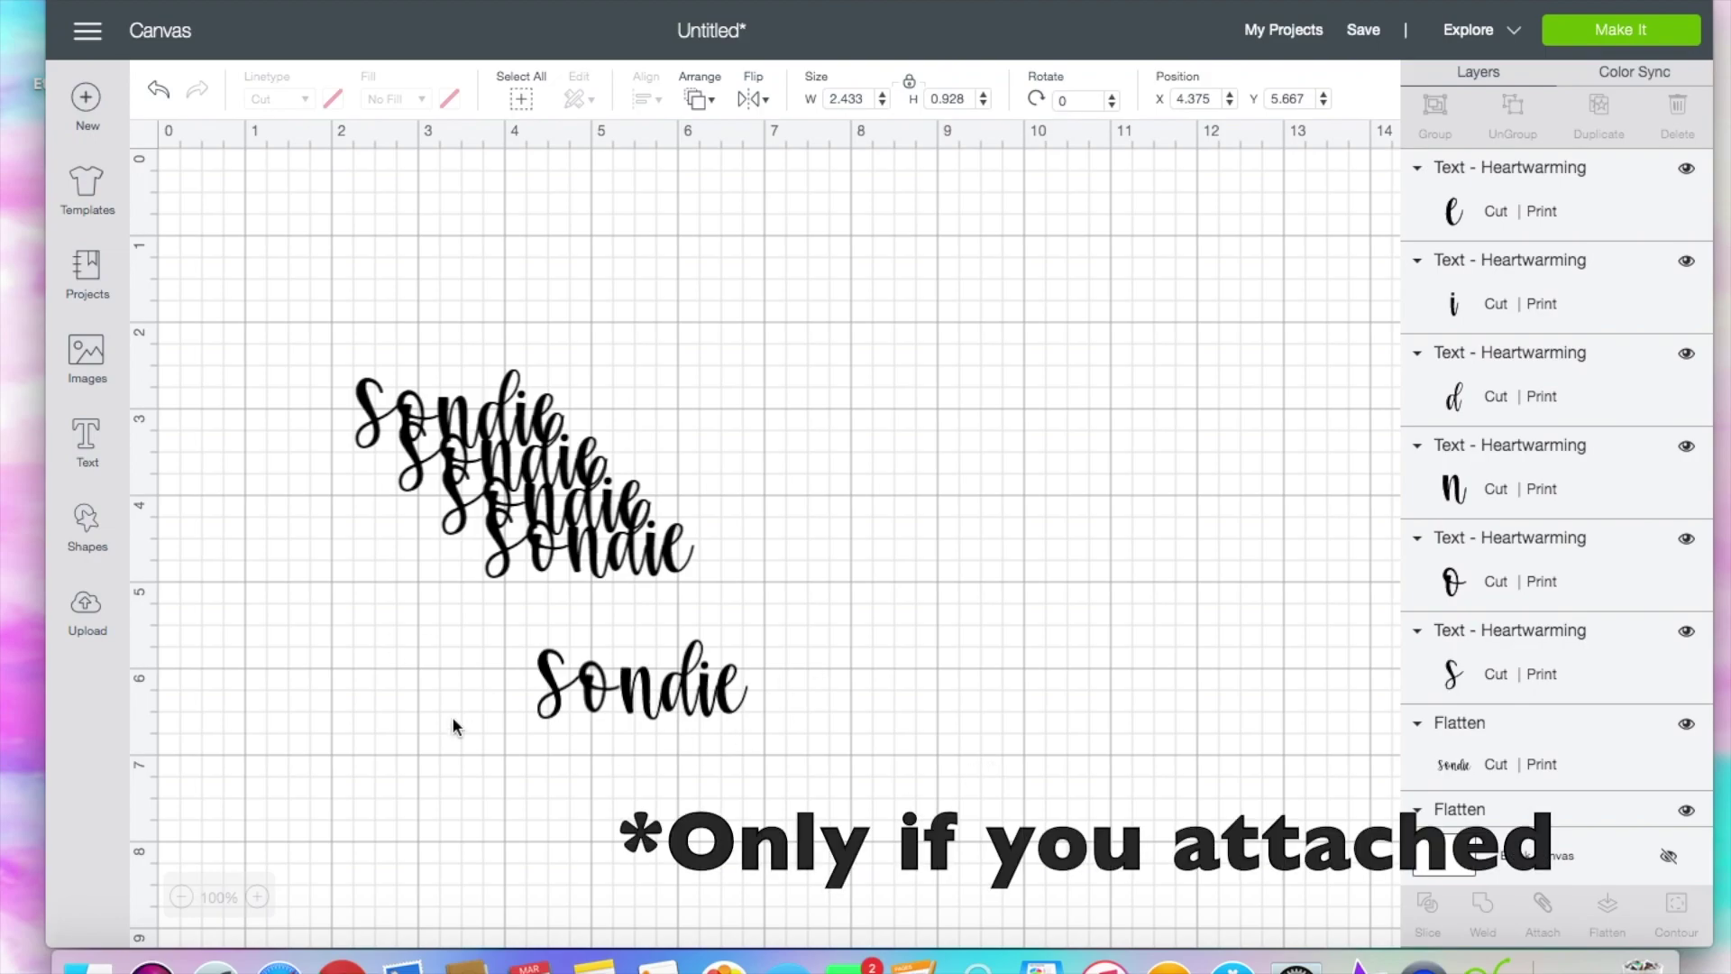
Step: Recolour all the letters of the unflattened name blue and flatten them back into one printable image
{"action": "left_click_drag", "start_coordinate": [766, 723], "coordinate": [387, 665]}
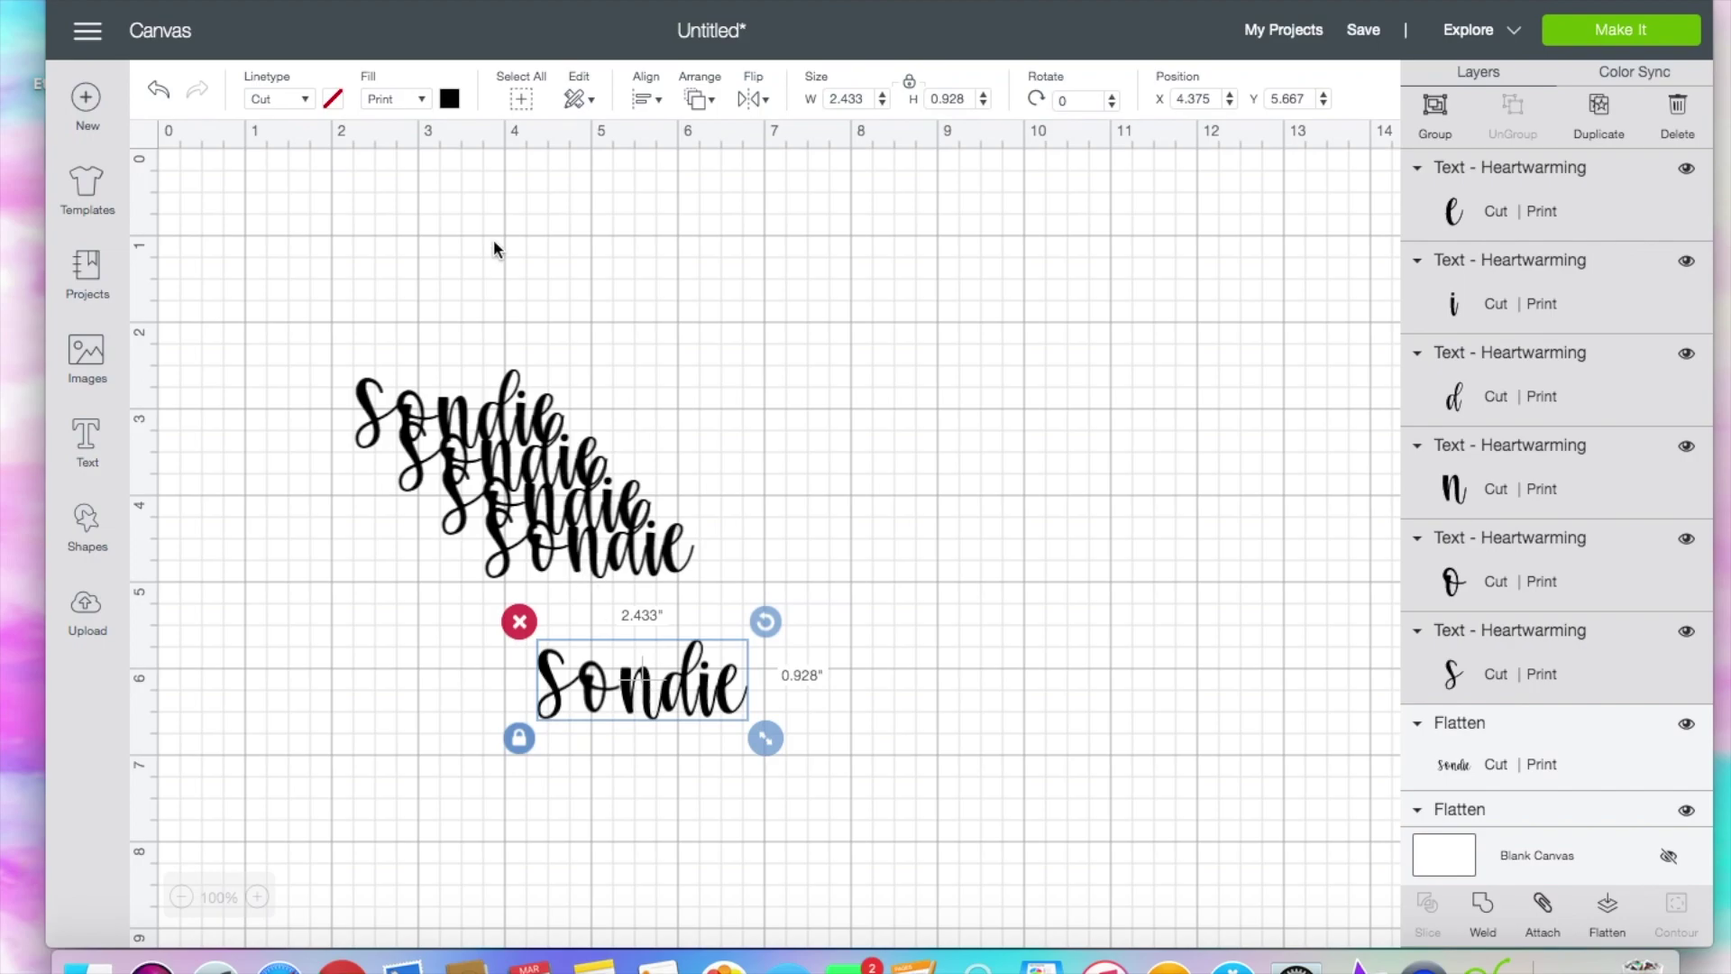
{"action": "left_click", "coordinate": [448, 100]}
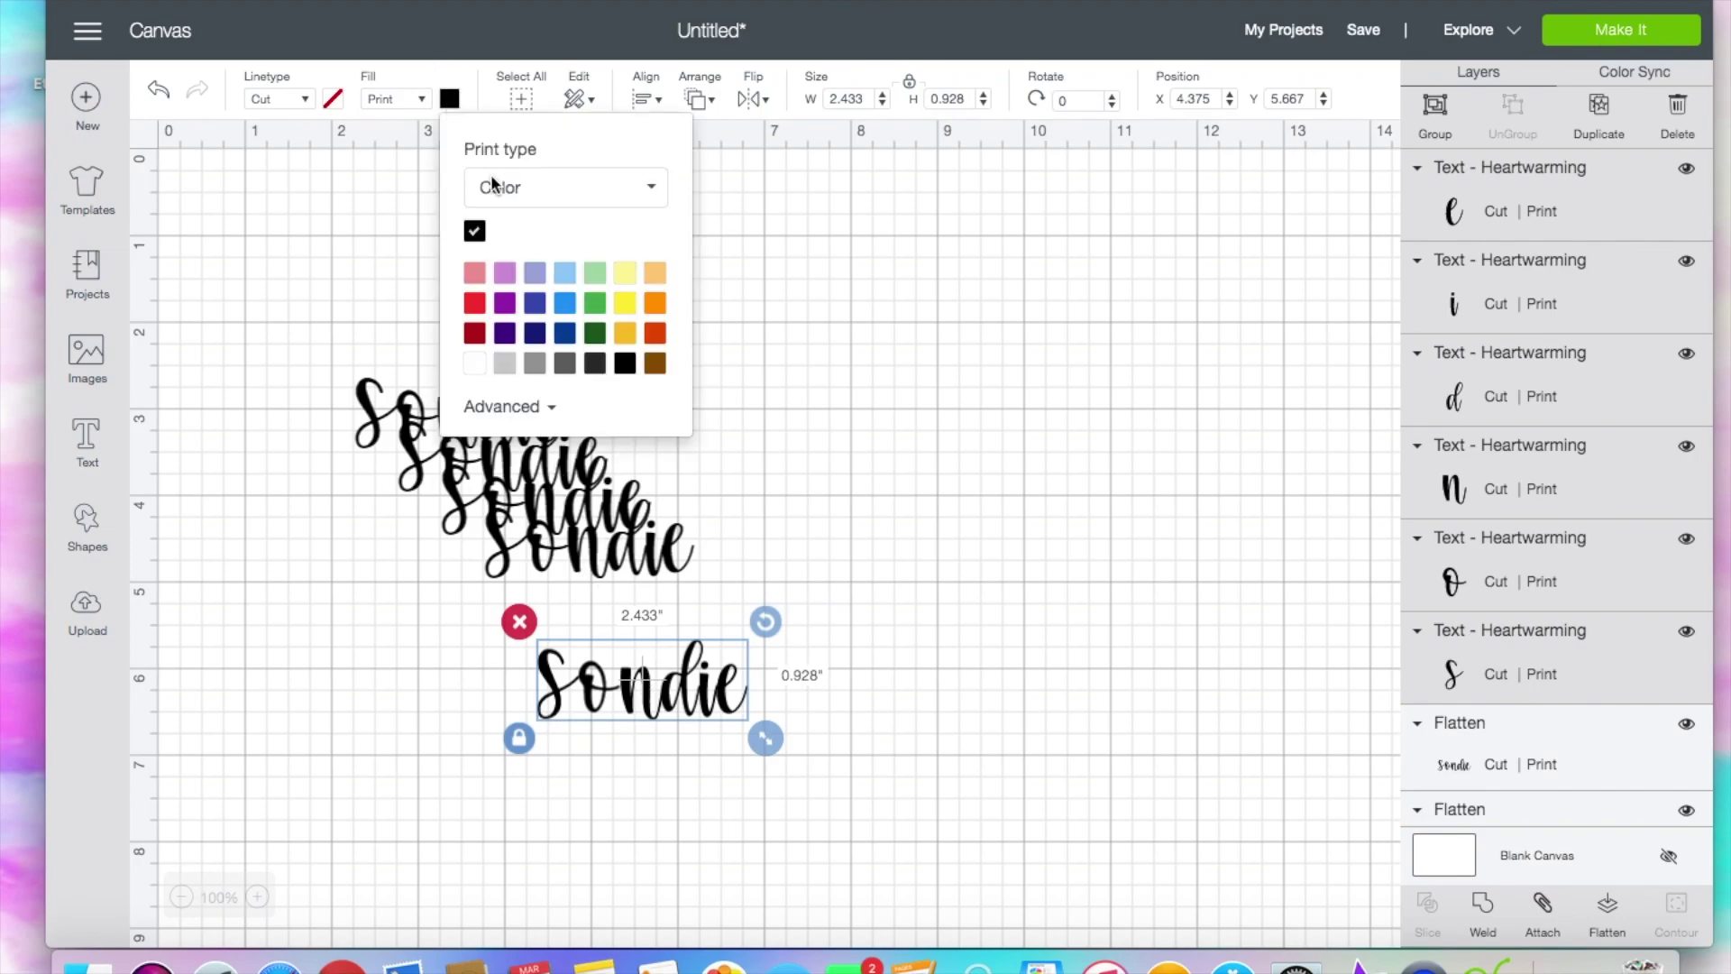
{"action": "left_click", "coordinate": [564, 304]}
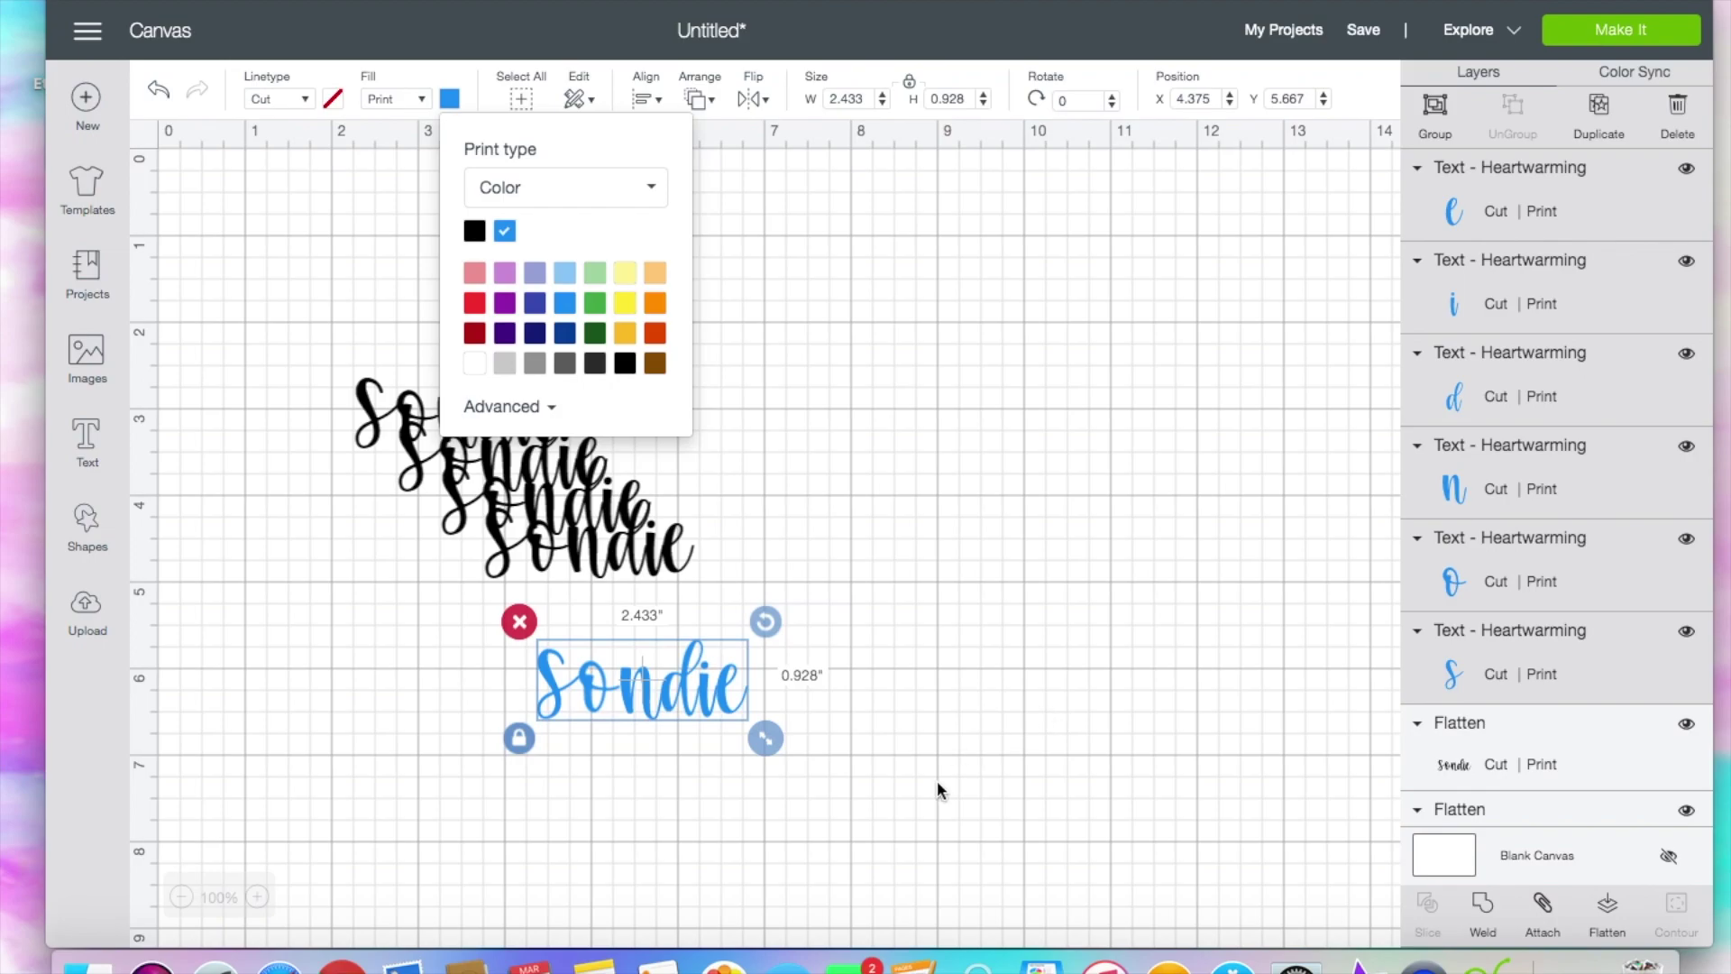
{"action": "left_click", "coordinate": [901, 780]}
{"action": "left_click_drag", "start_coordinate": [798, 768], "coordinate": [505, 634]}
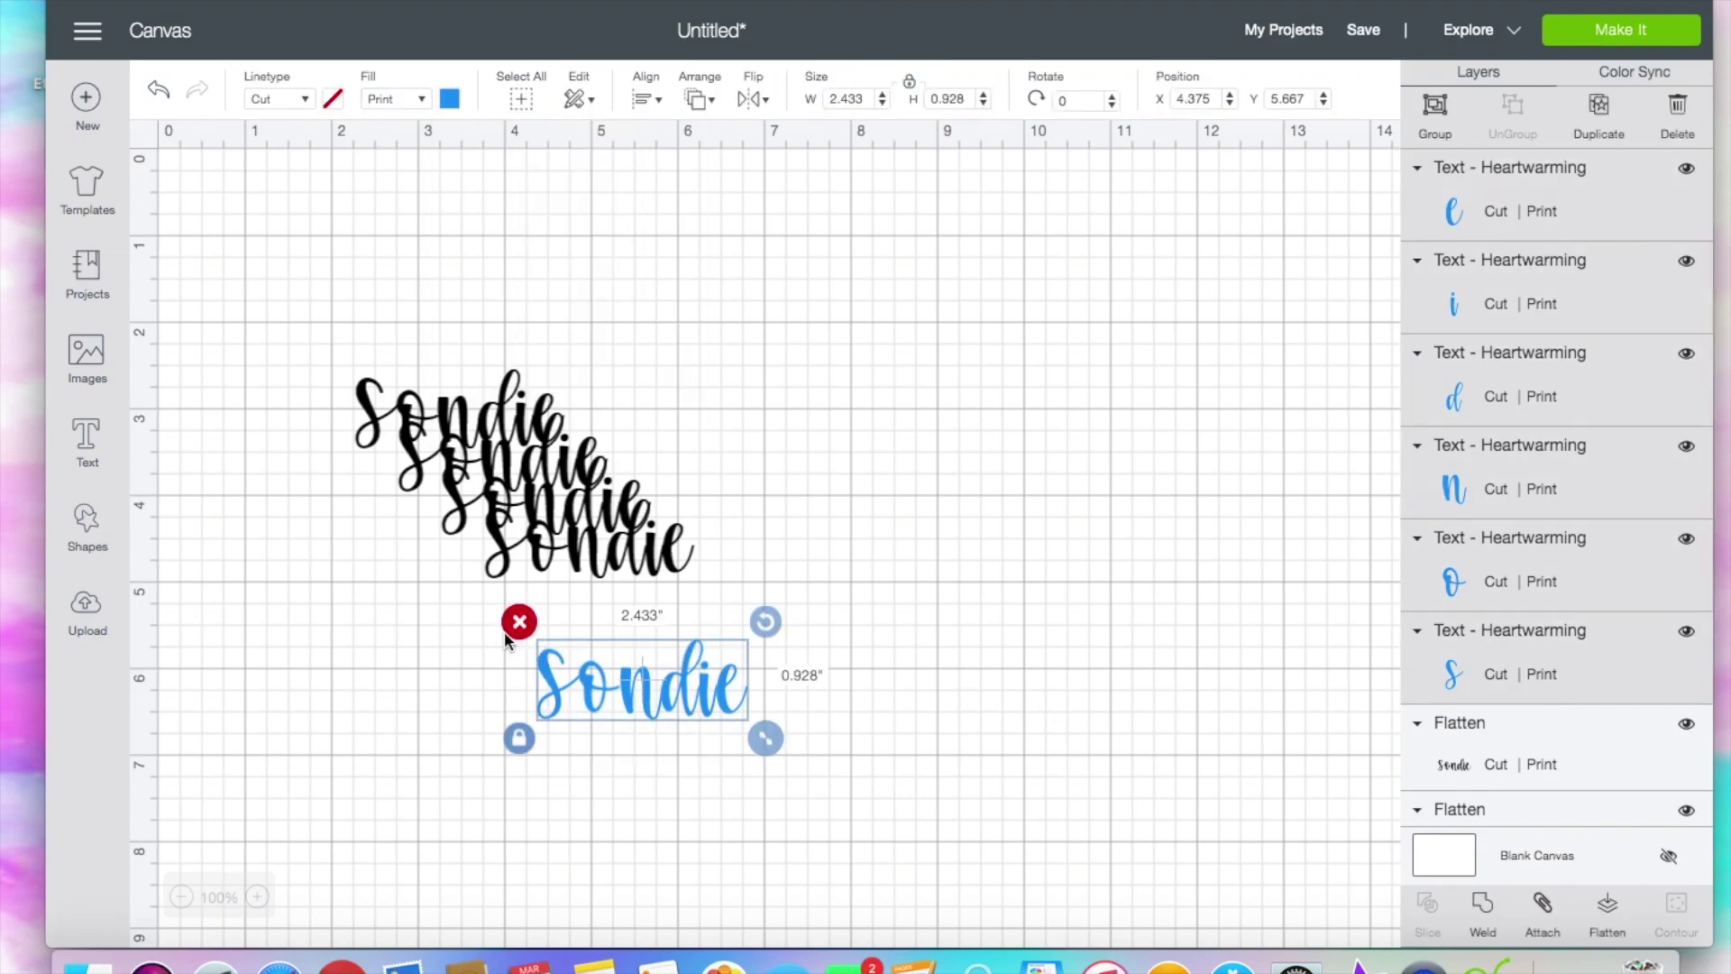
{"action": "left_click", "coordinate": [1608, 910]}
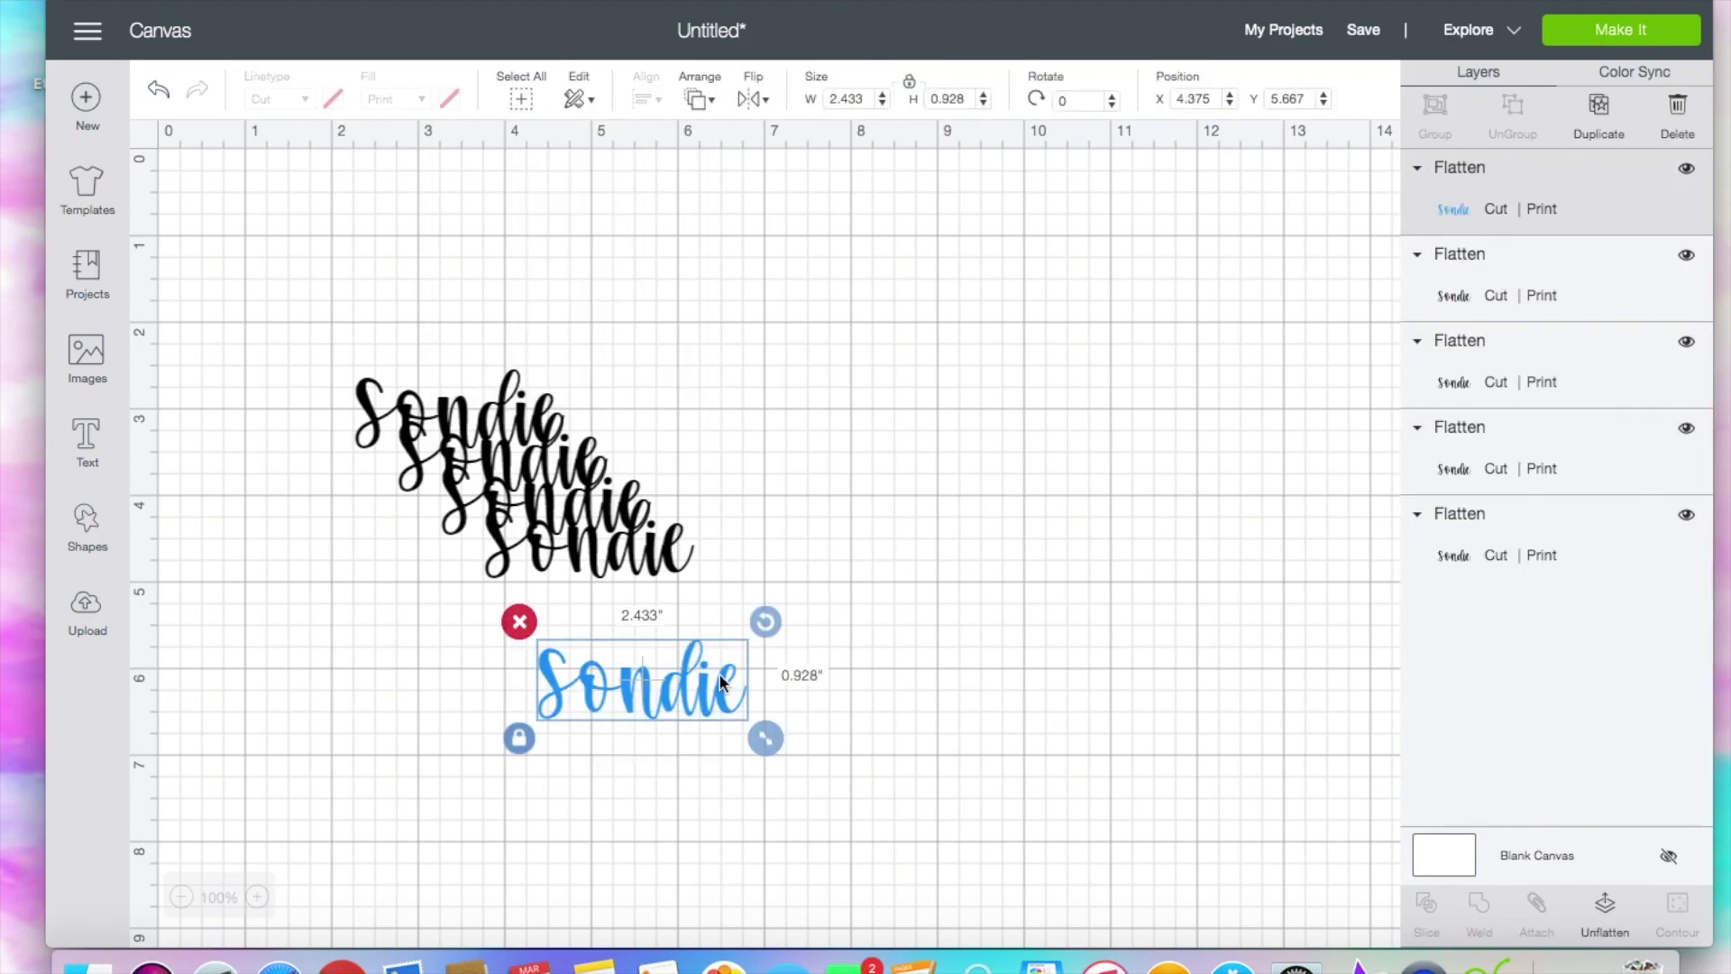
Step: Move the blue name to about X 6.11, Y 0.88, and place the lowest black copy beneath it at about X 6.01, Y 2.39
{"action": "left_click_drag", "start_coordinate": [628, 680], "coordinate": [780, 264]}
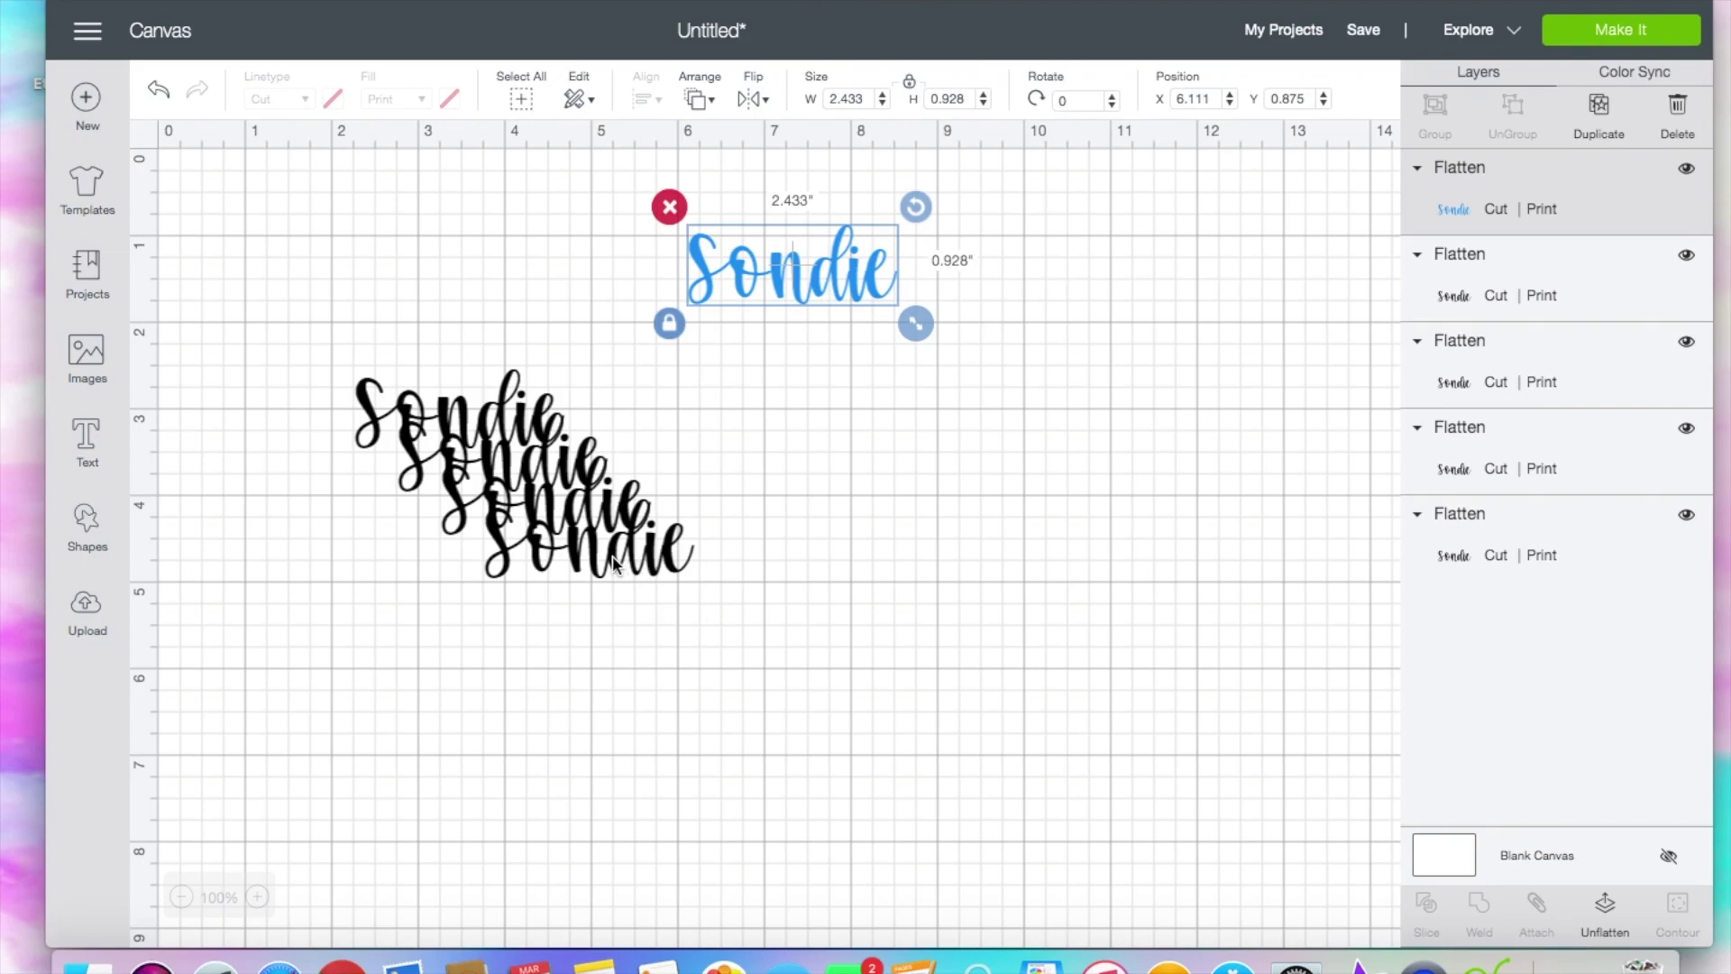
{"action": "left_click_drag", "start_coordinate": [613, 563], "coordinate": [645, 450]}
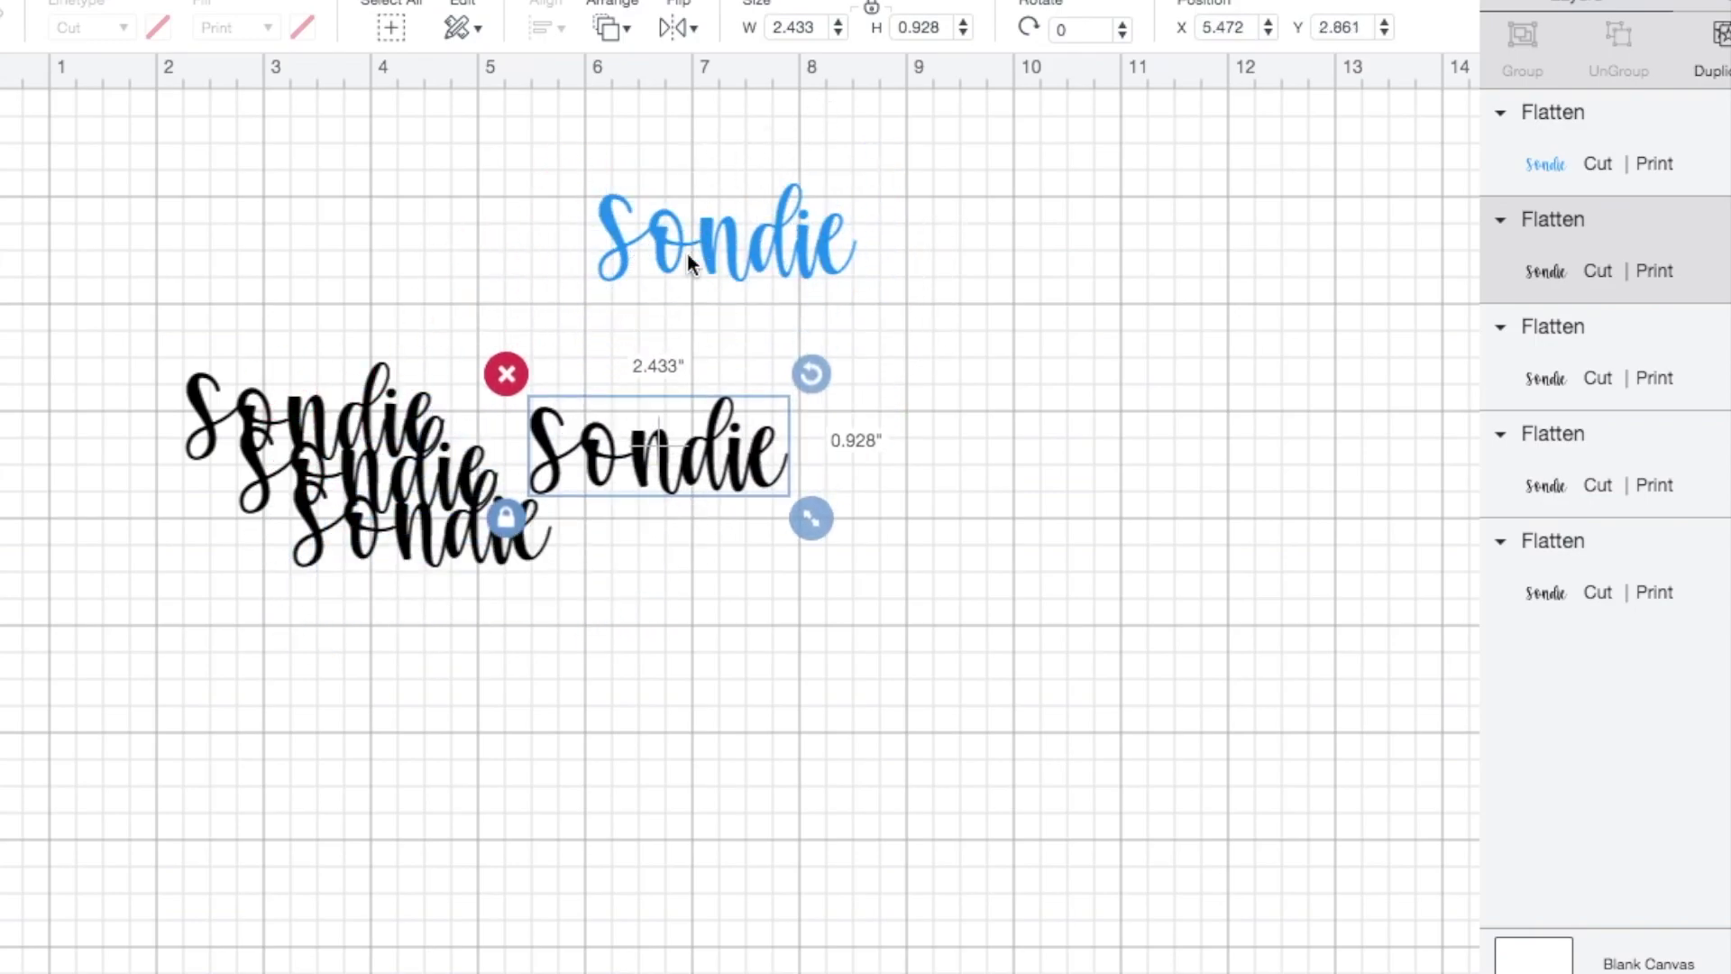
{"action": "right_click", "coordinate": [640, 464]}
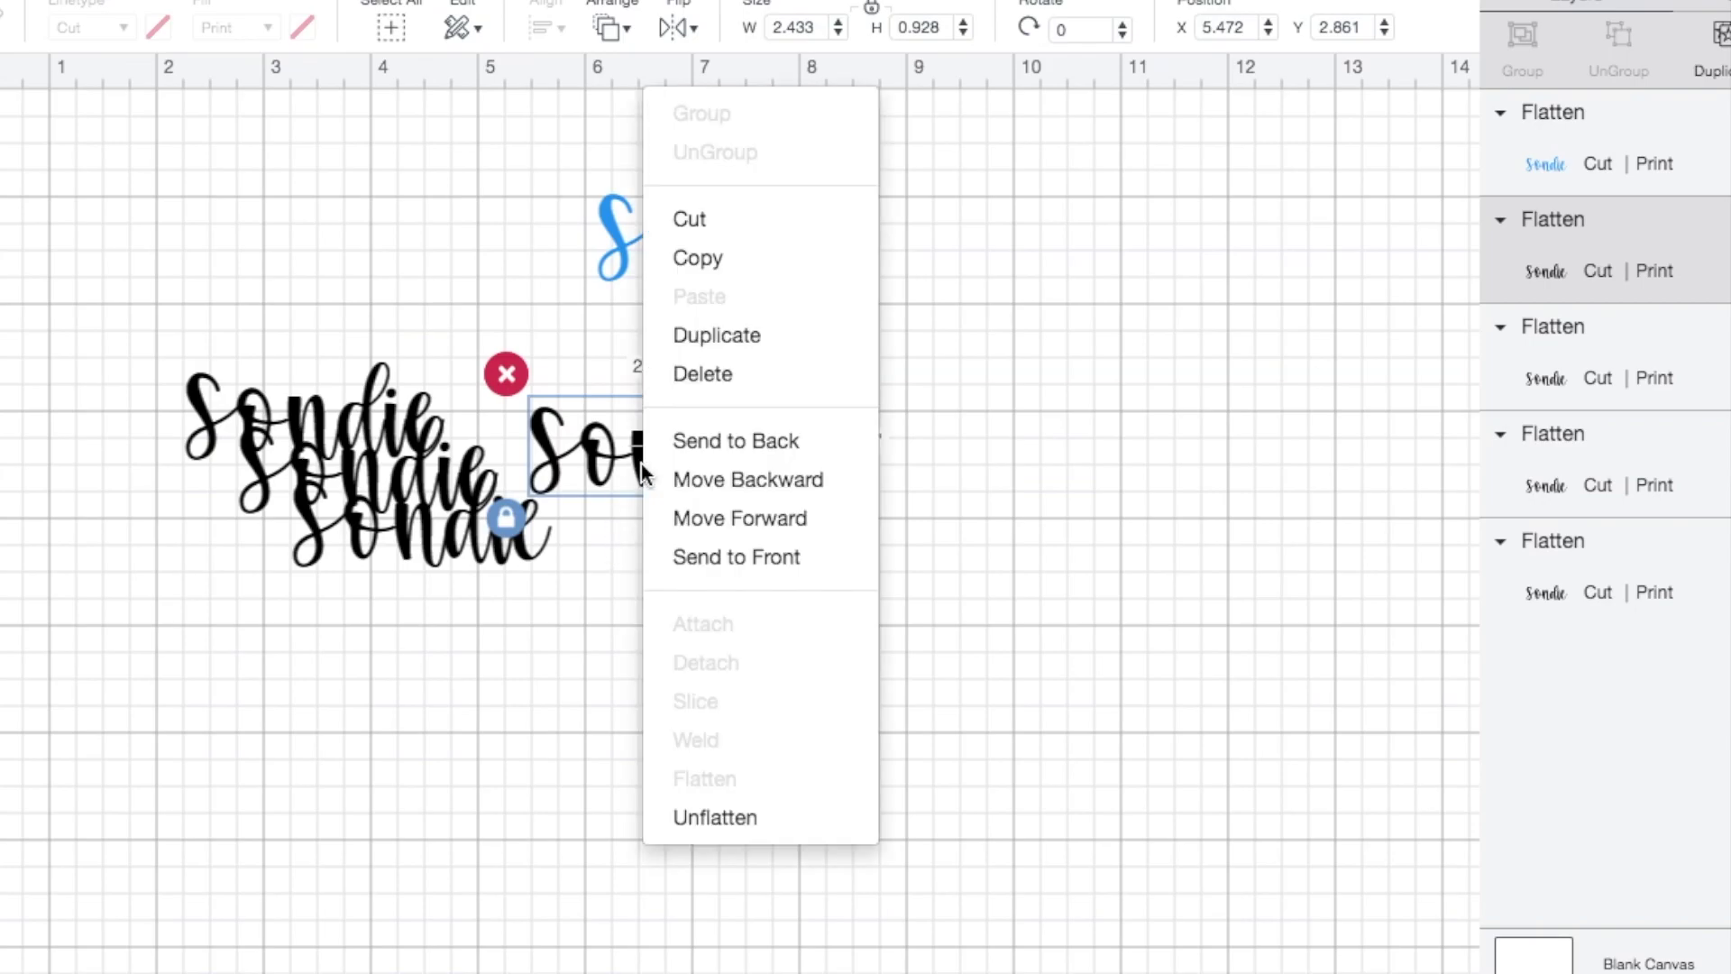
{"action": "left_click_drag", "start_coordinate": [641, 463], "coordinate": [701, 415]}
{"action": "right_click", "coordinate": [700, 415]}
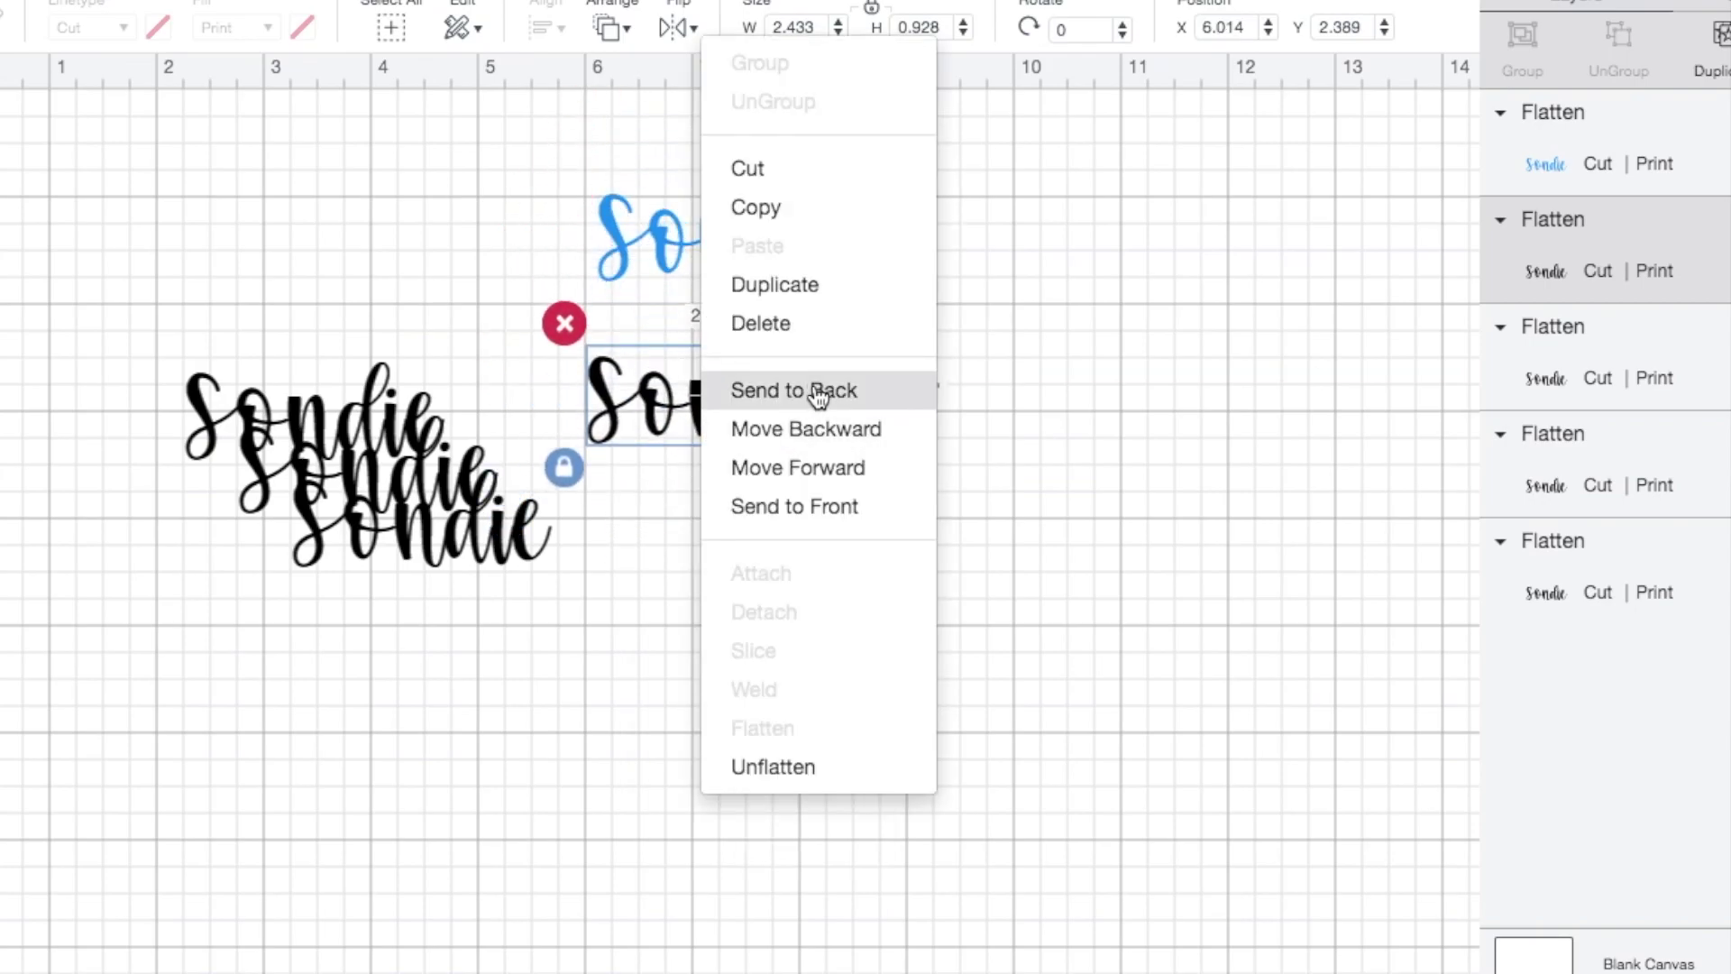
{"action": "left_click", "coordinate": [535, 795]}
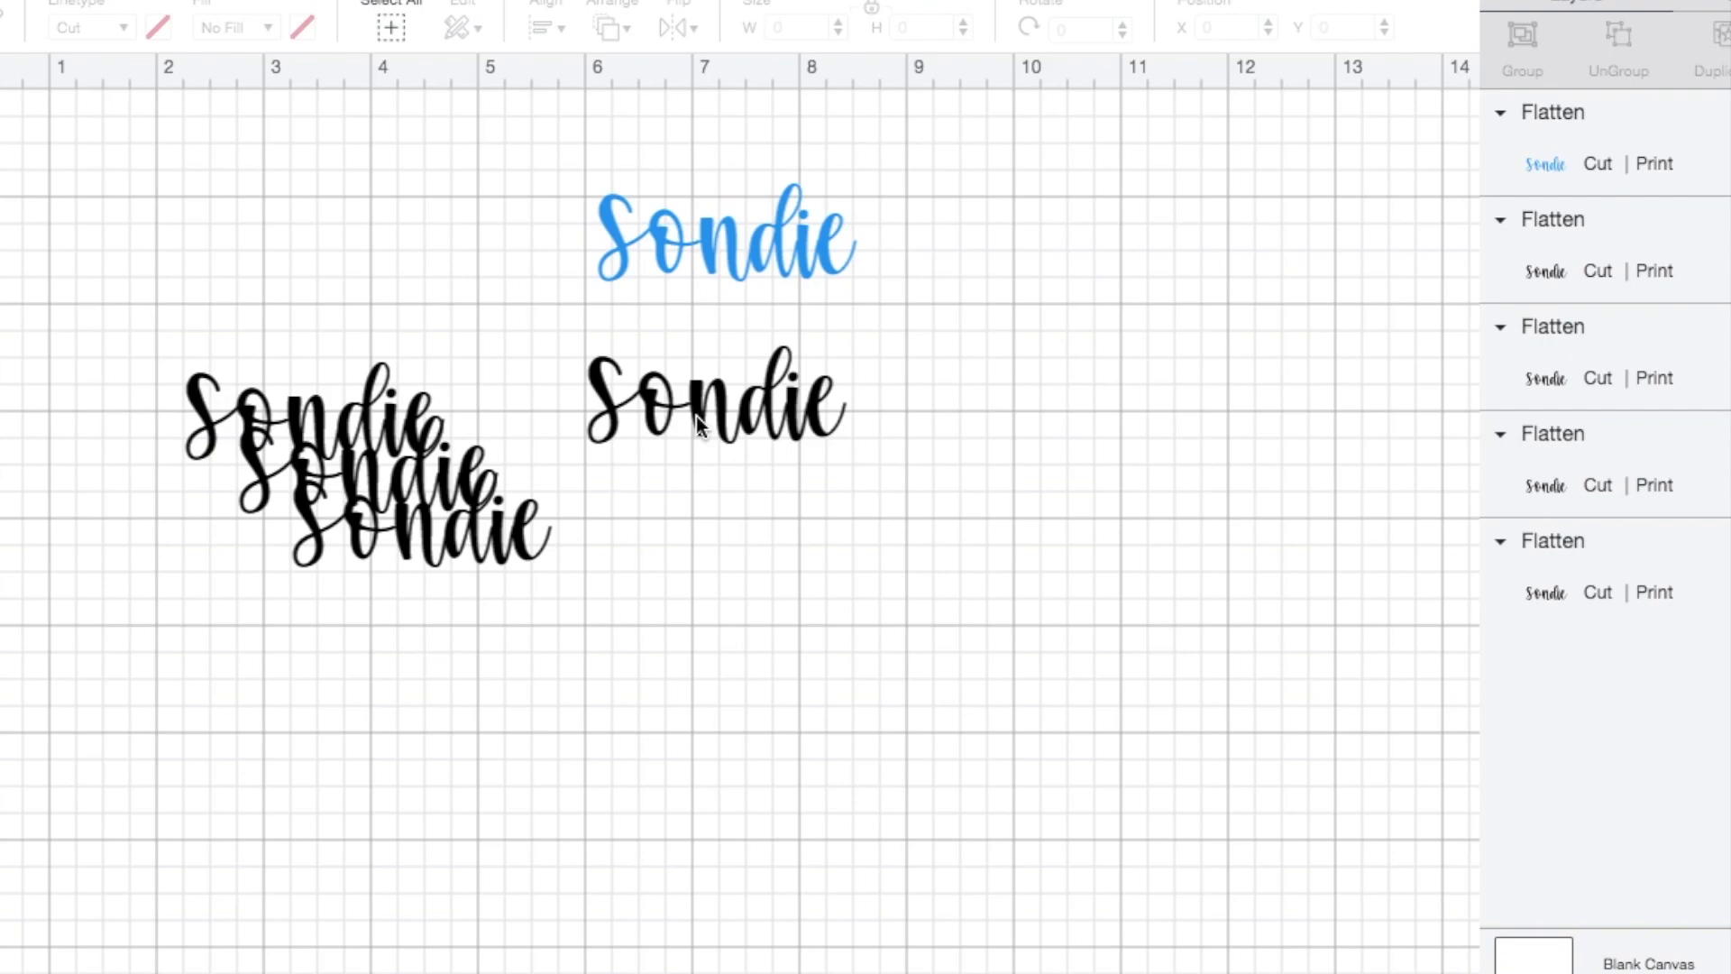
Step: Stack the four black copies behind the blue name, each slightly offset in a different direction to form a black outline
{"action": "left_click_drag", "start_coordinate": [699, 417], "coordinate": [717, 252]}
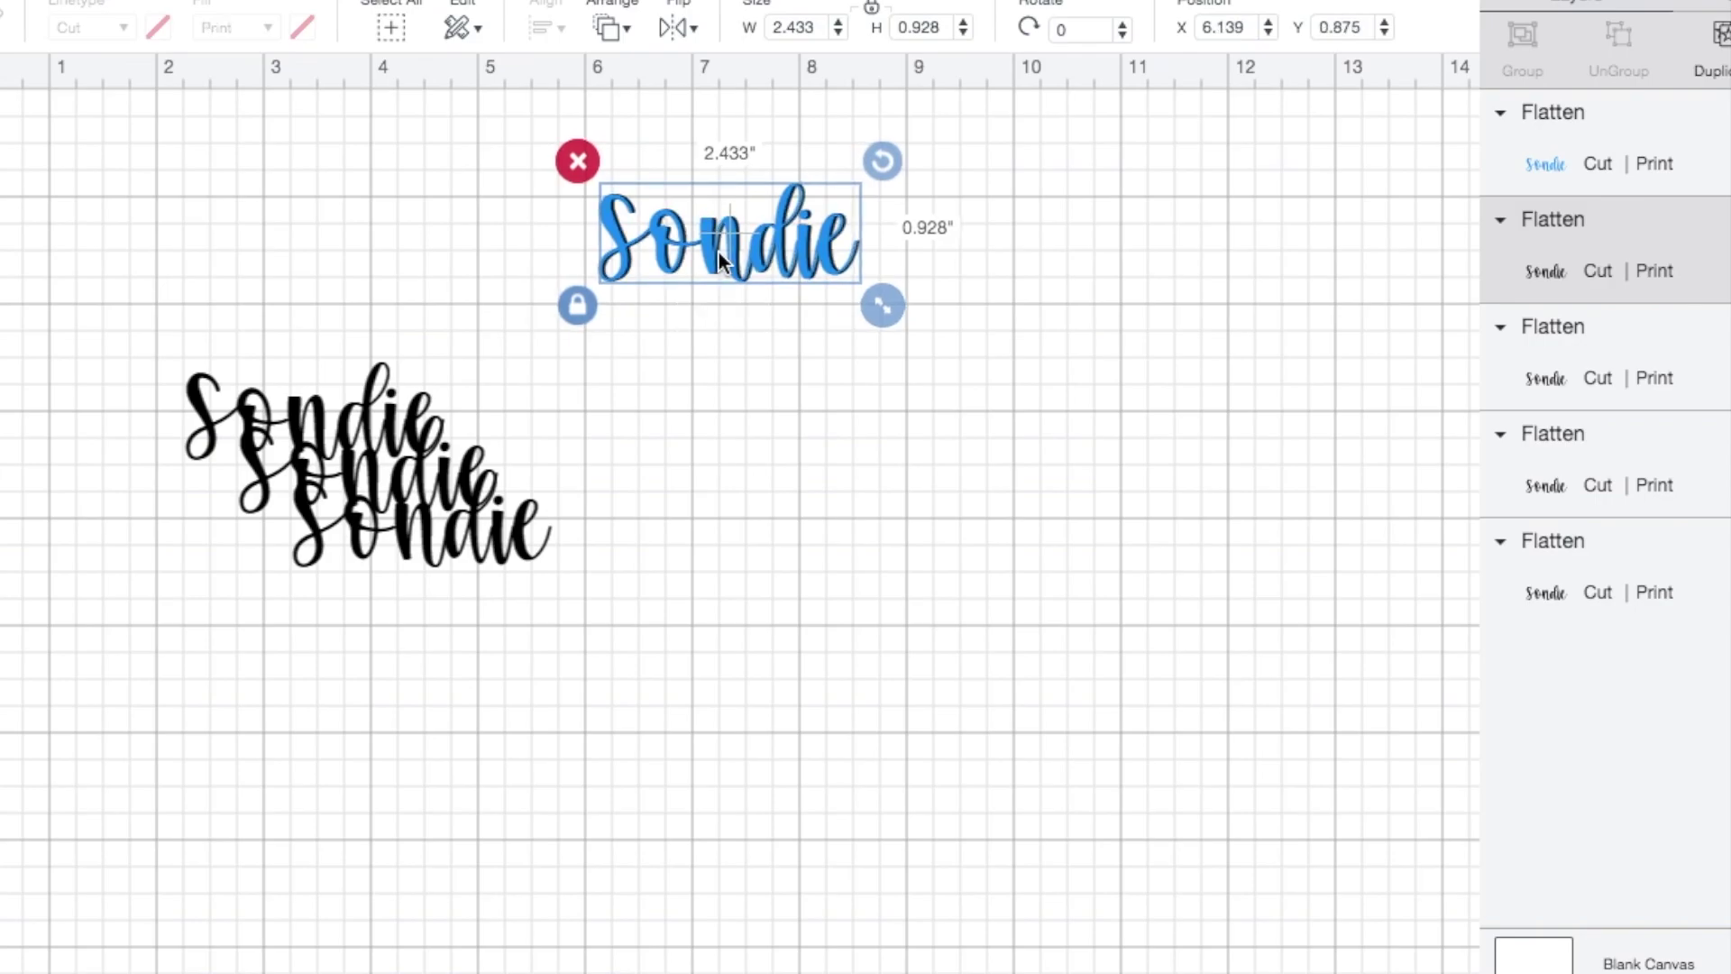
{"action": "left_click", "coordinate": [767, 409]}
{"action": "left_click_drag", "start_coordinate": [458, 544], "coordinate": [759, 262]}
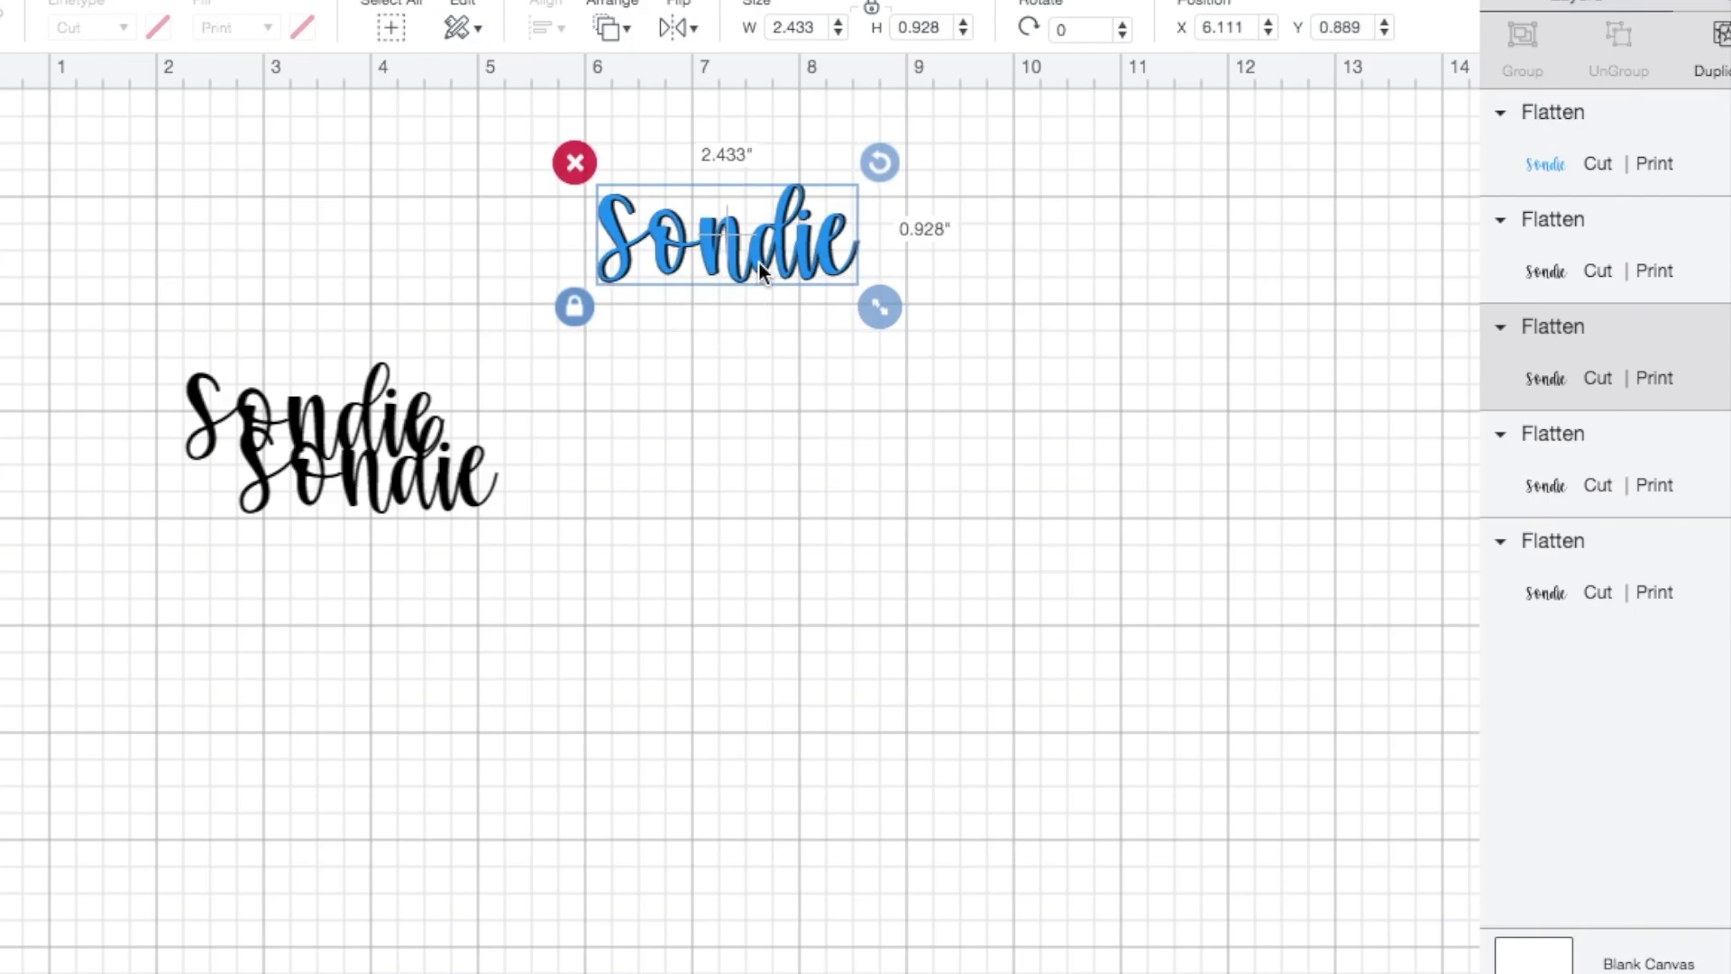
{"action": "left_click", "coordinate": [686, 285]}
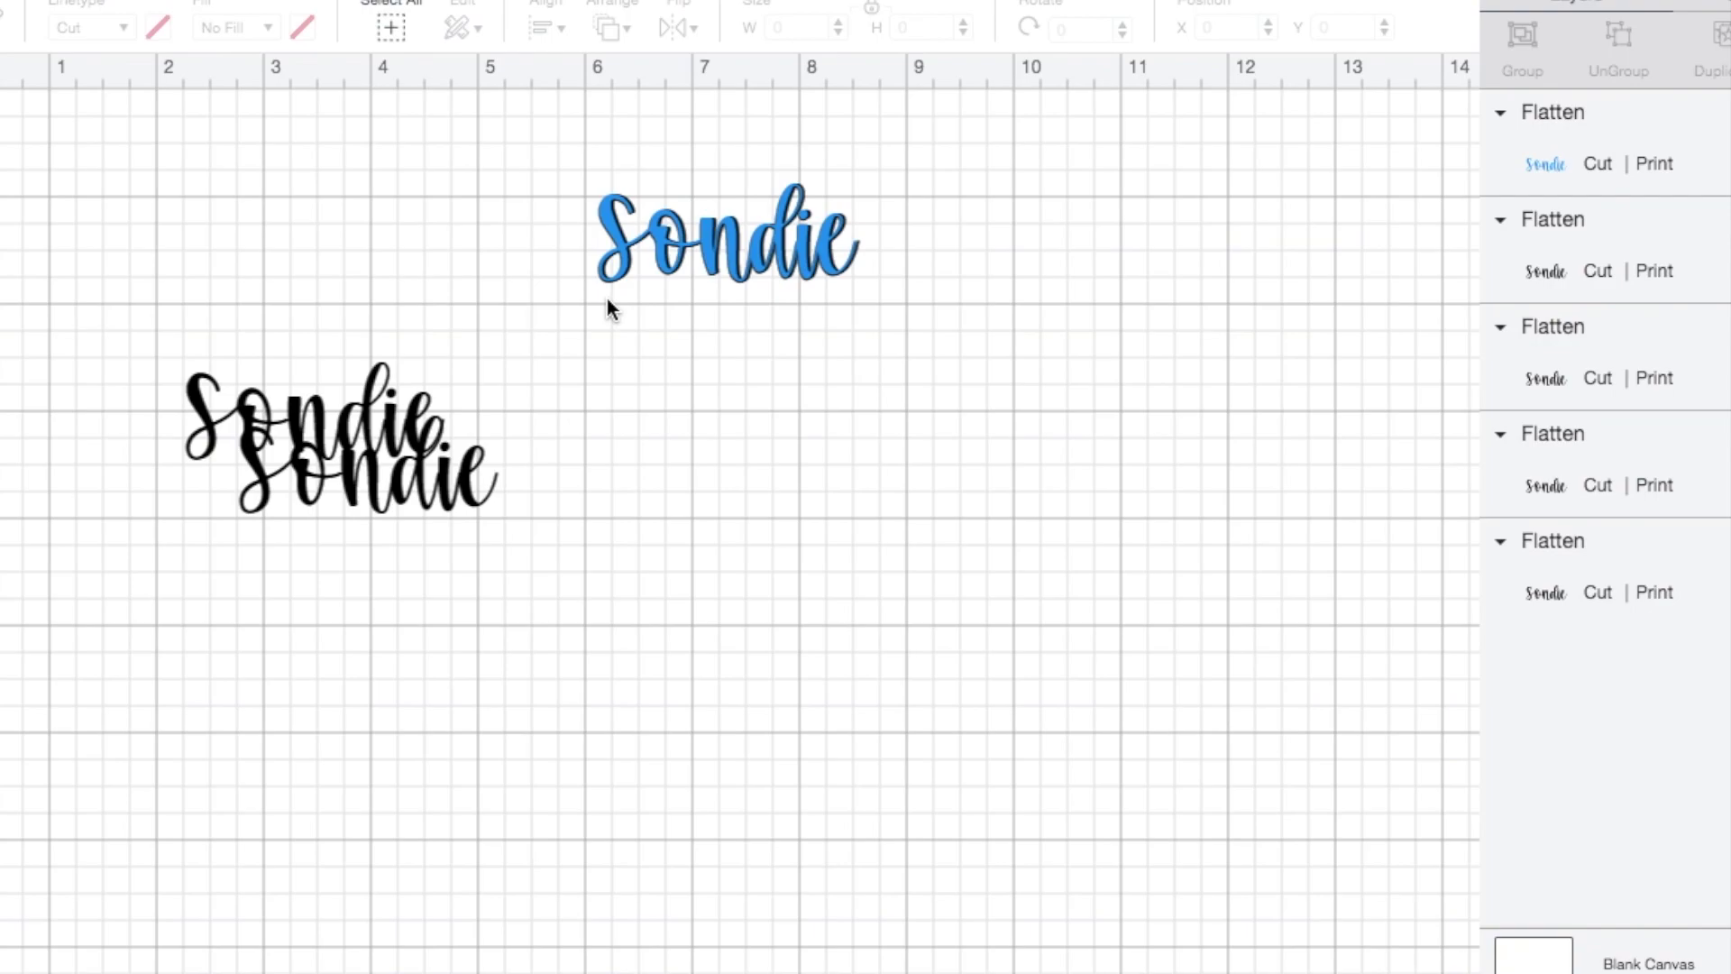
{"action": "left_click_drag", "start_coordinate": [403, 496], "coordinate": [760, 266]}
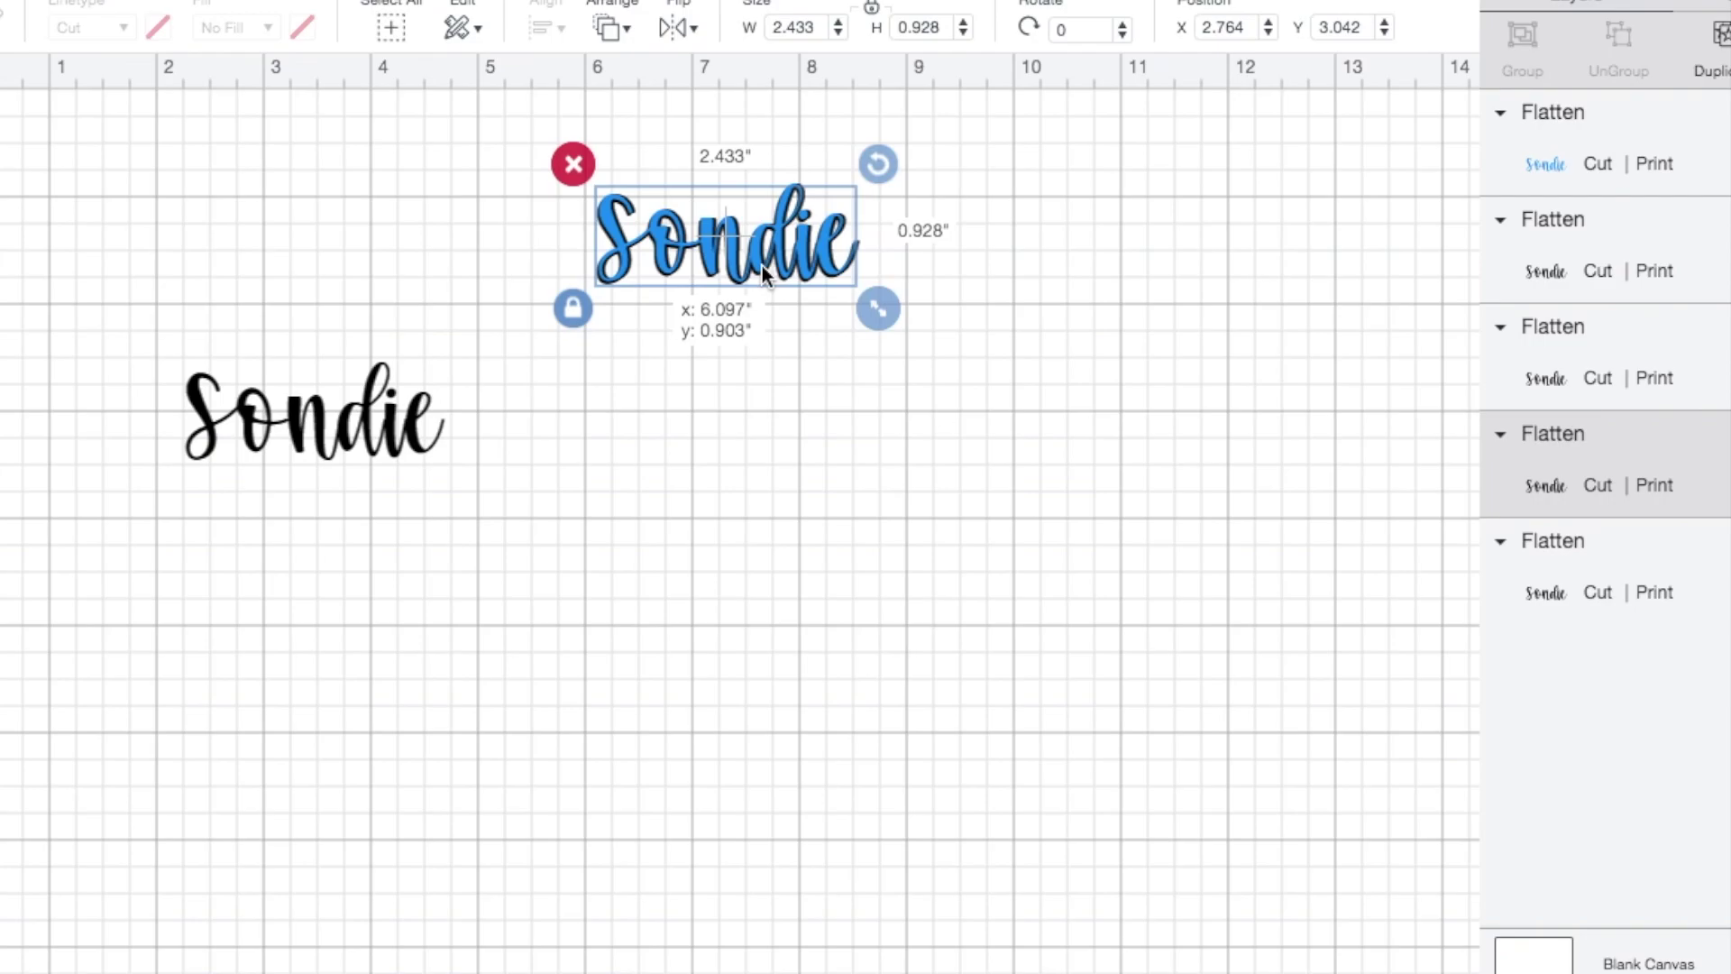
{"action": "left_click_drag", "start_coordinate": [761, 267], "coordinate": [760, 264]}
{"action": "left_click", "coordinate": [638, 342]}
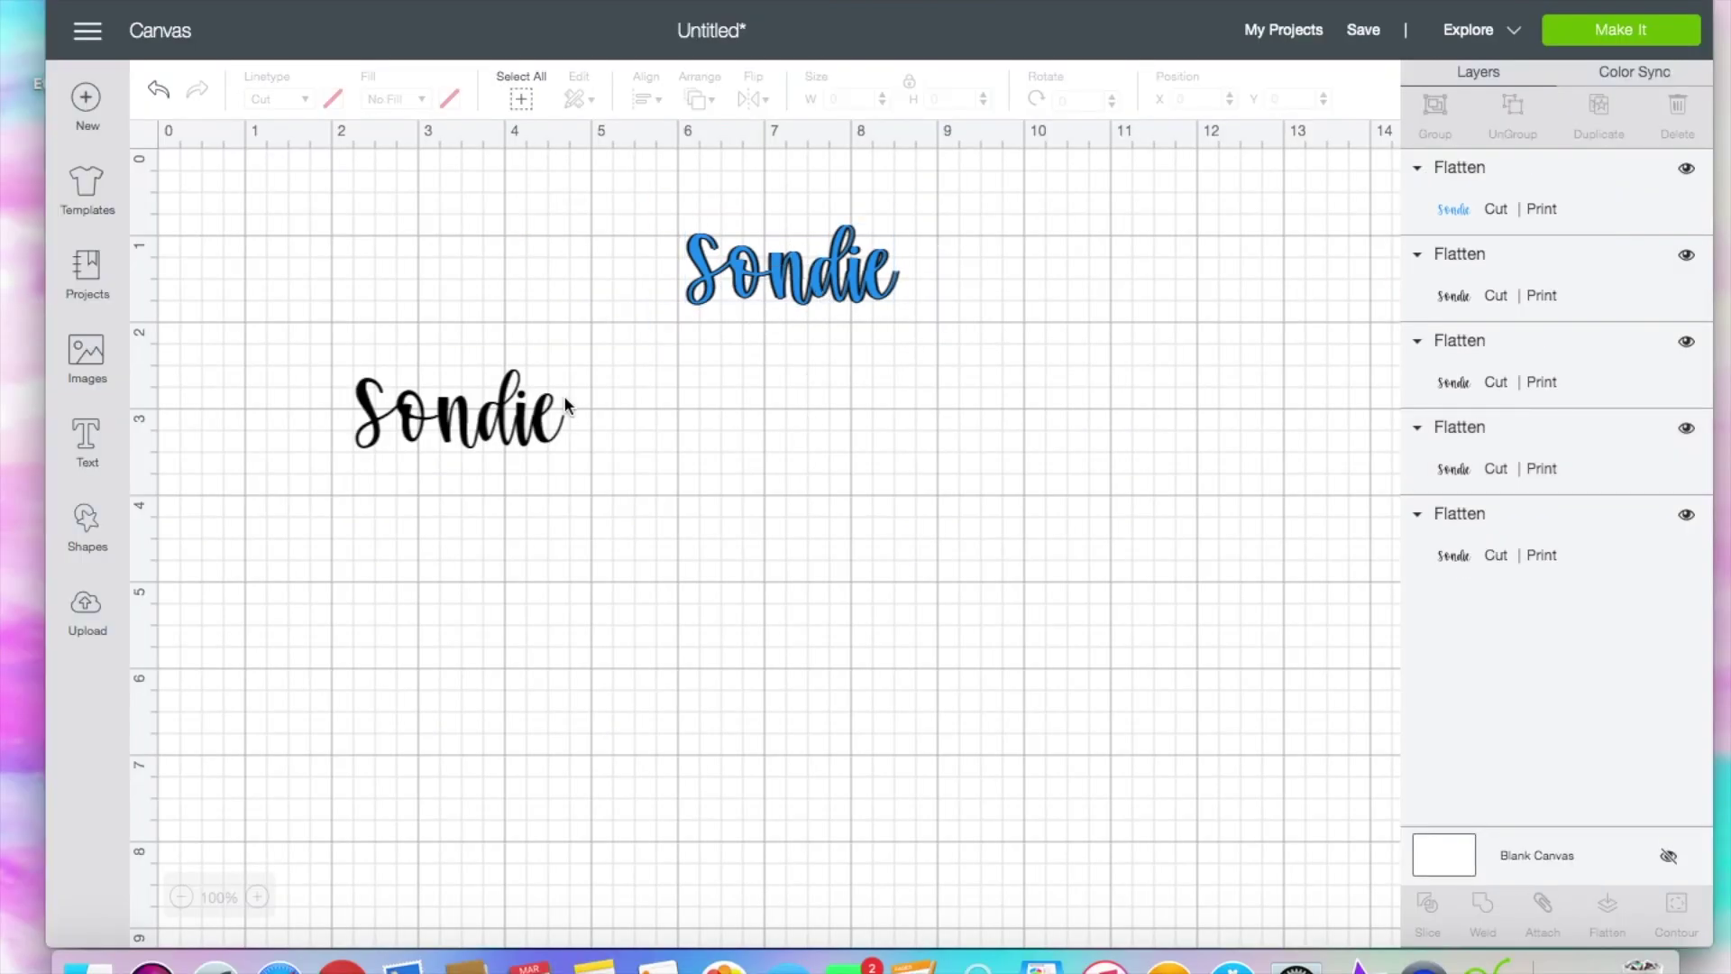
{"action": "left_click_drag", "start_coordinate": [493, 439], "coordinate": [818, 289]}
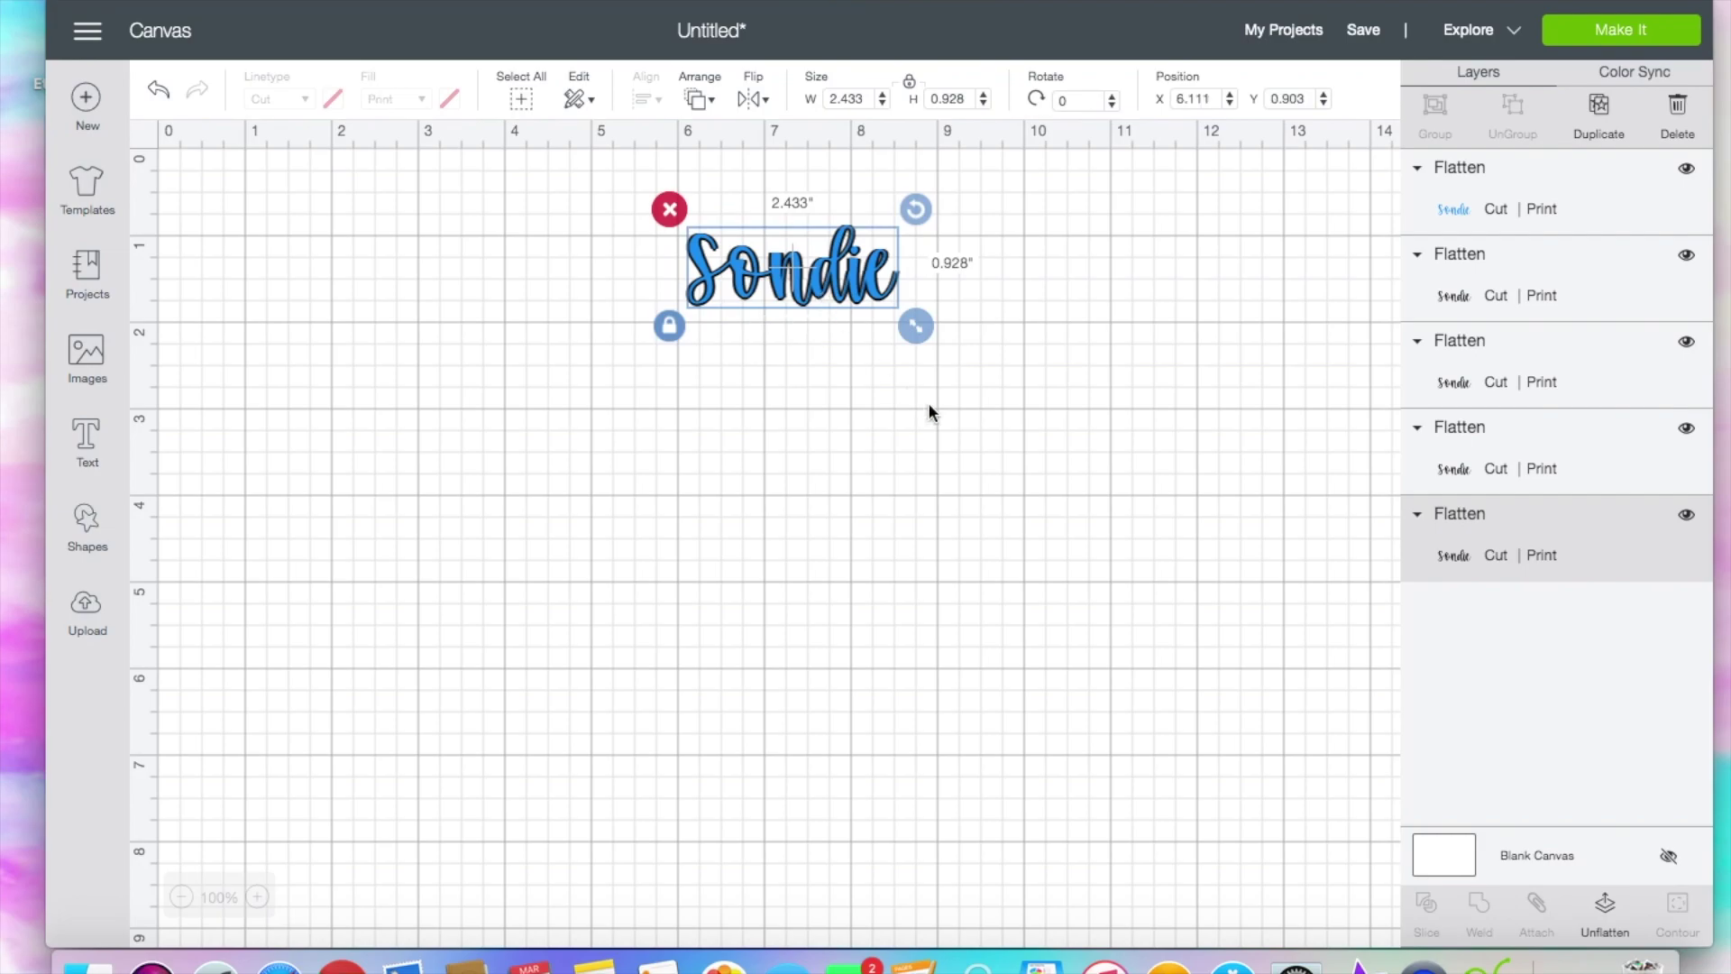
Step: Enlarge the whole stacked name to about 5.75 by 2.21 inches
{"action": "left_click", "coordinate": [928, 402]}
{"action": "left_click_drag", "start_coordinate": [948, 342], "coordinate": [635, 248]}
{"action": "left_click_drag", "start_coordinate": [931, 338], "coordinate": [1113, 561]}
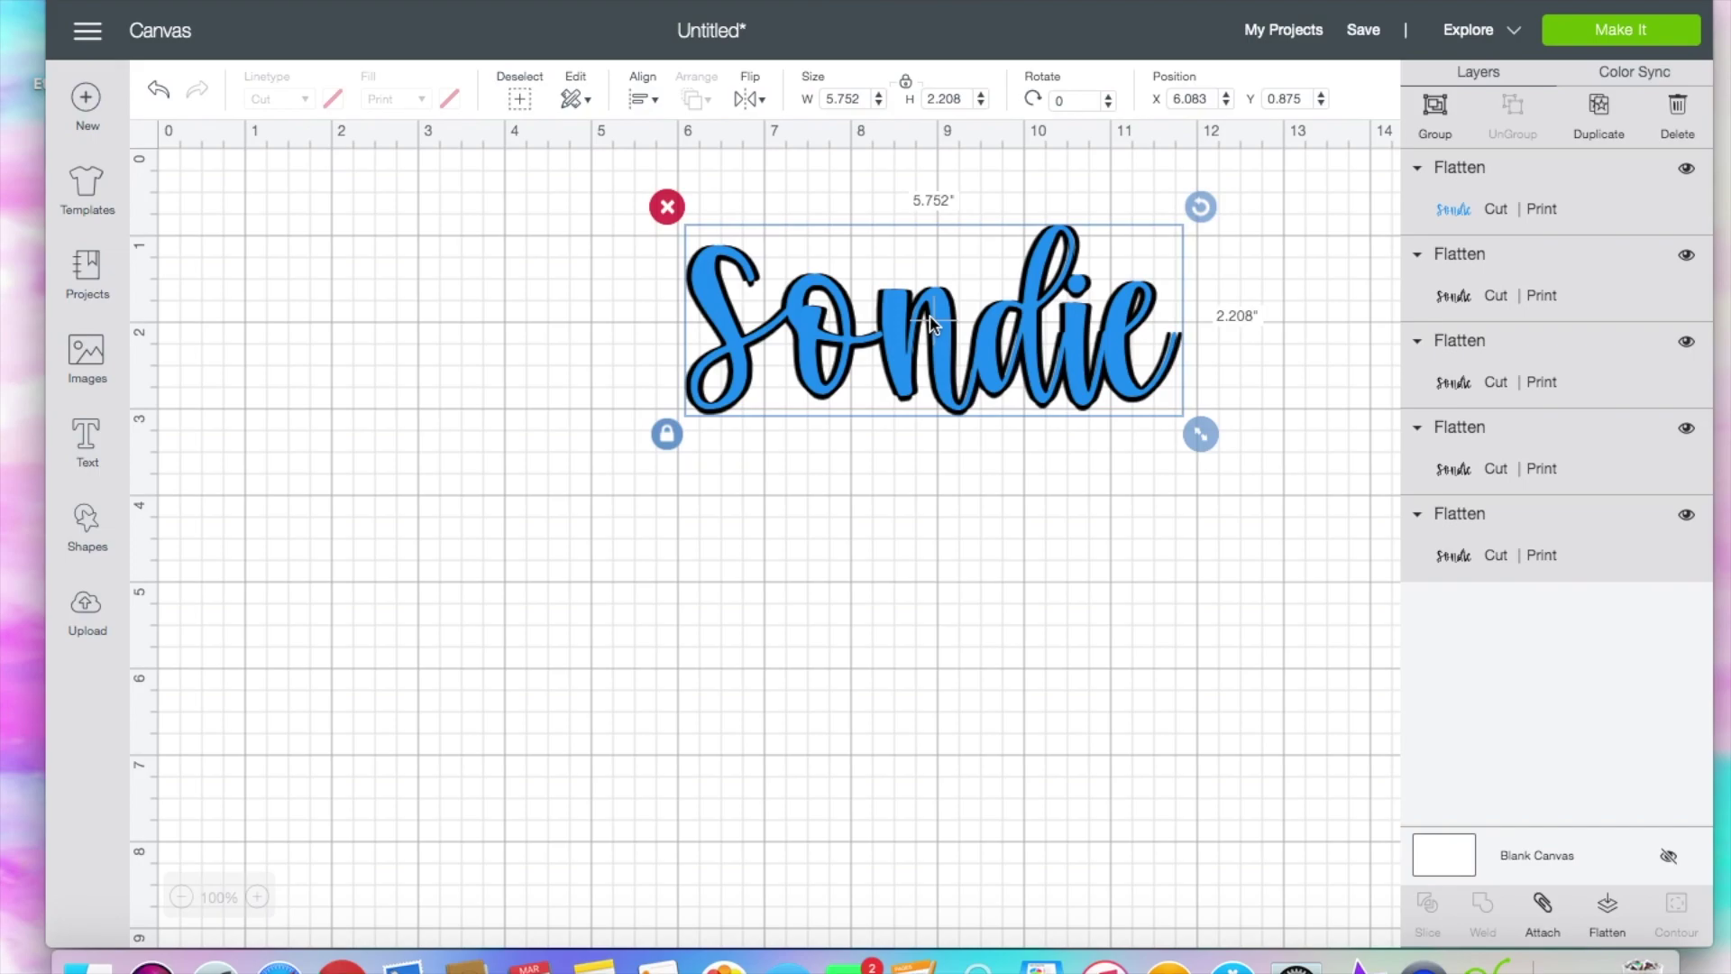
{"action": "left_click", "coordinate": [881, 672]}
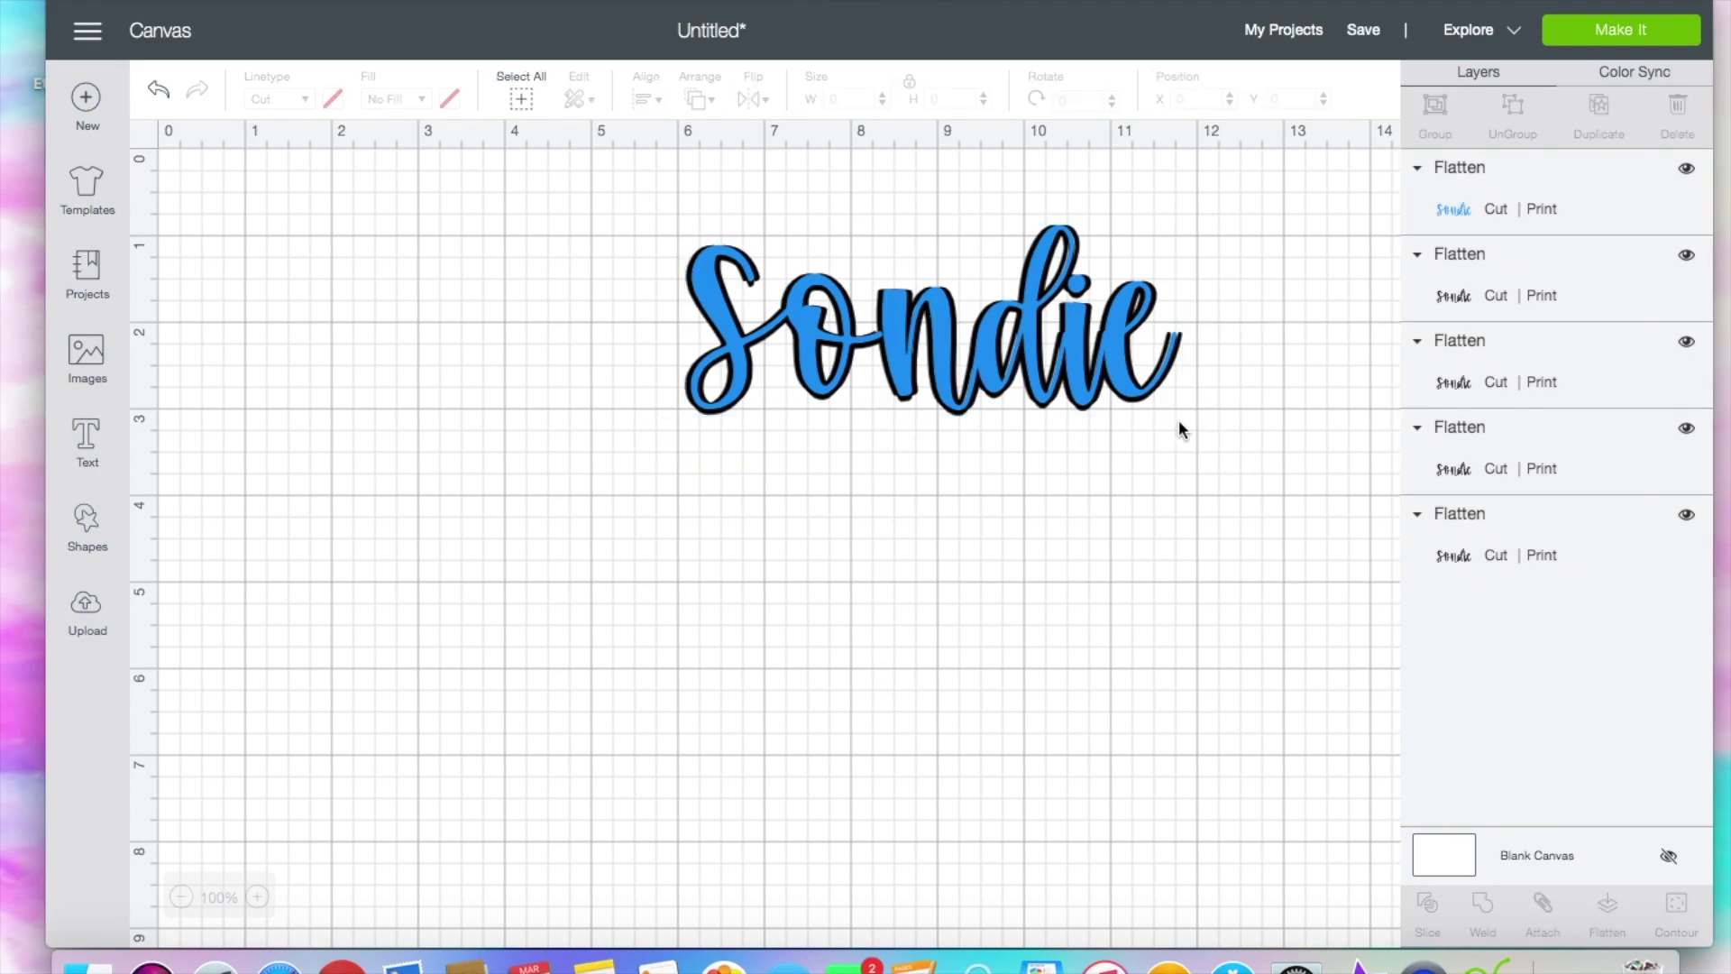
Step: Delete all the stacked copies and add the name as new Heartwarming text at about X 2.4, Y 1.5
{"action": "left_click_drag", "start_coordinate": [1181, 423], "coordinate": [674, 290]}
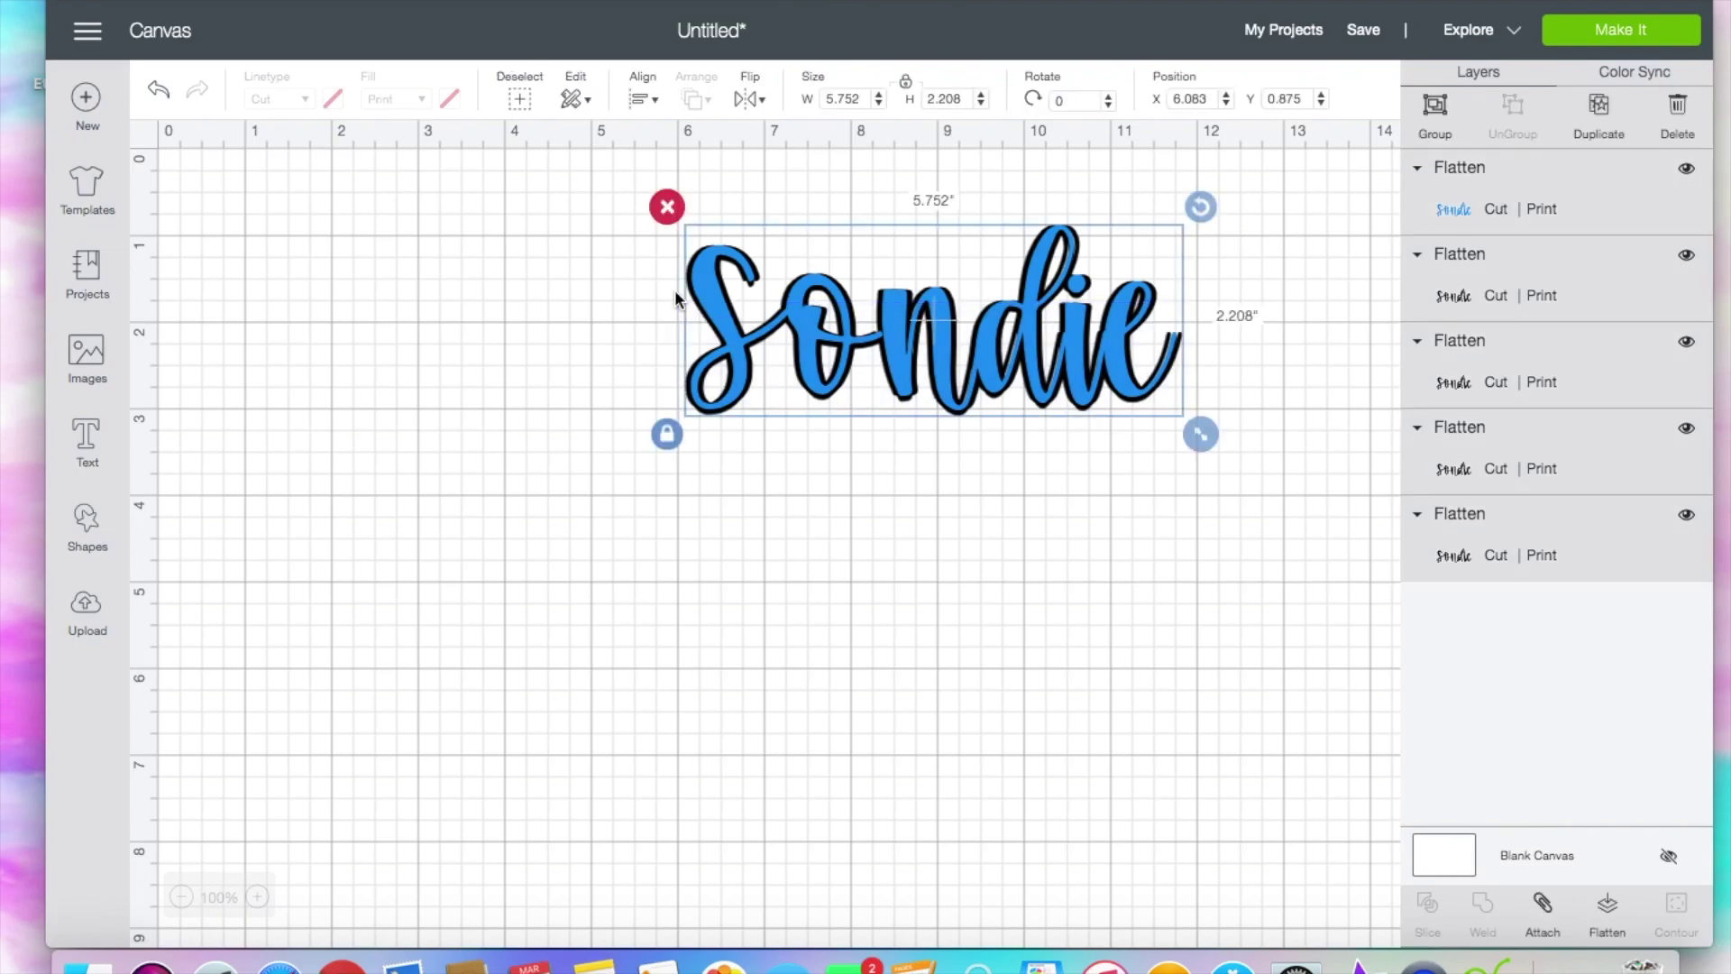
{"action": "key", "text": "Delete"}
{"action": "left_click", "coordinate": [86, 527]}
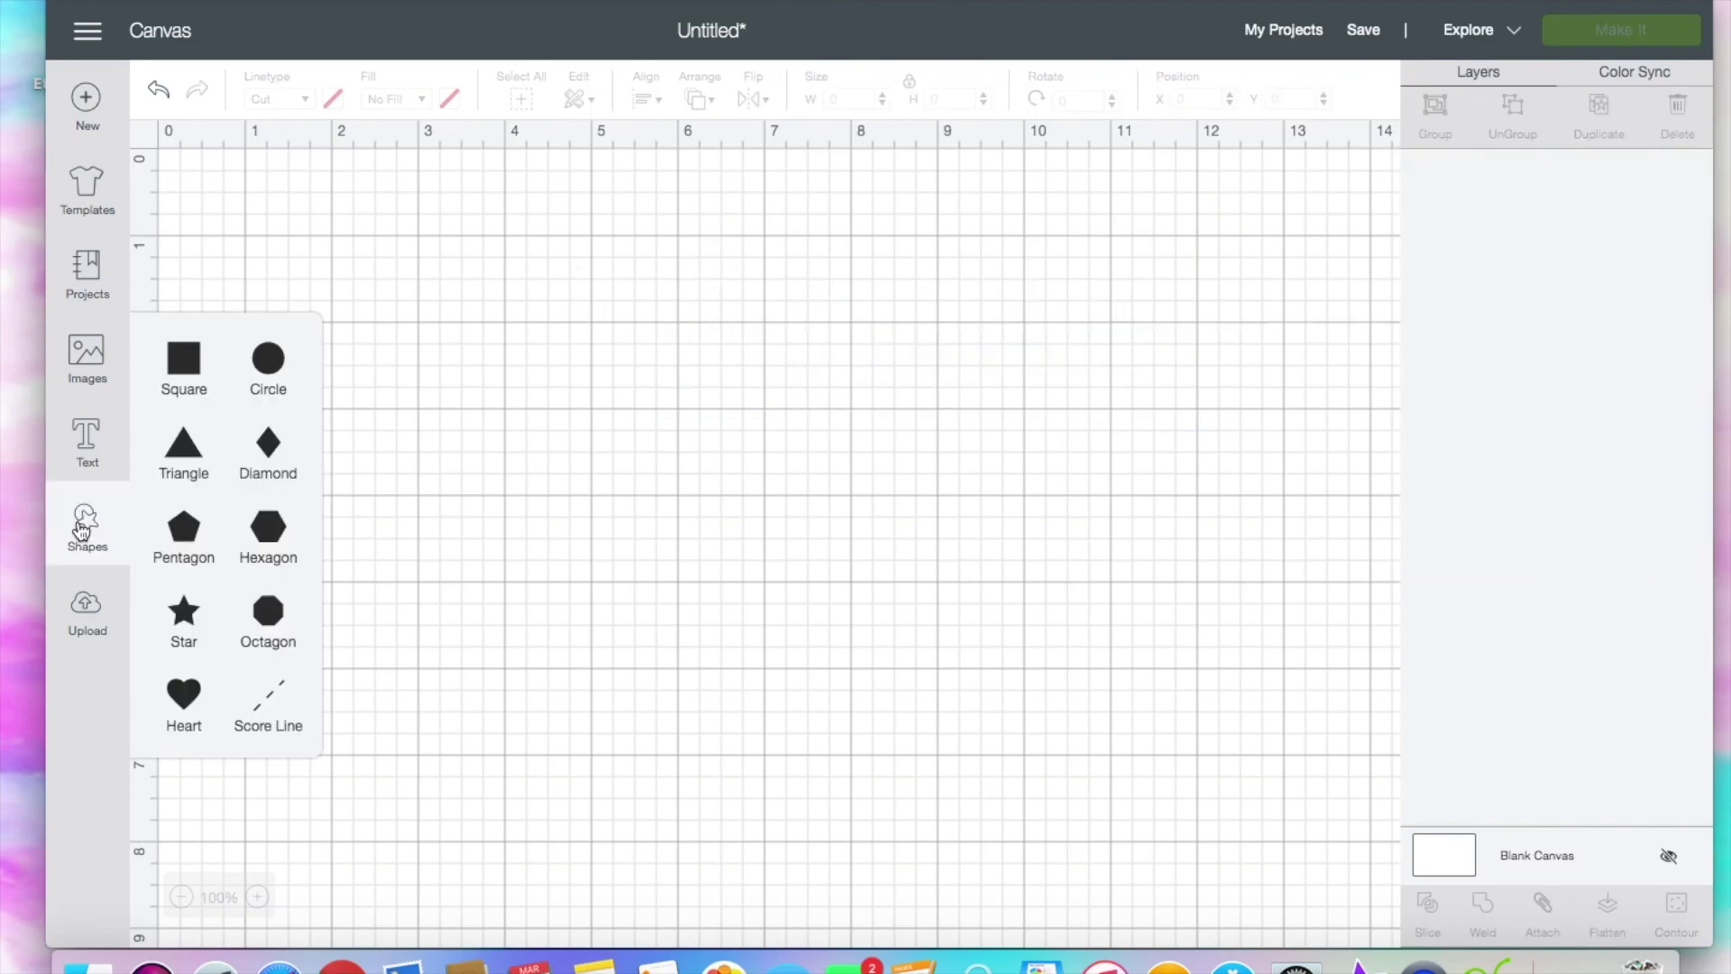
{"action": "left_click", "coordinate": [87, 437]}
{"action": "type", "text": "Sondie"}
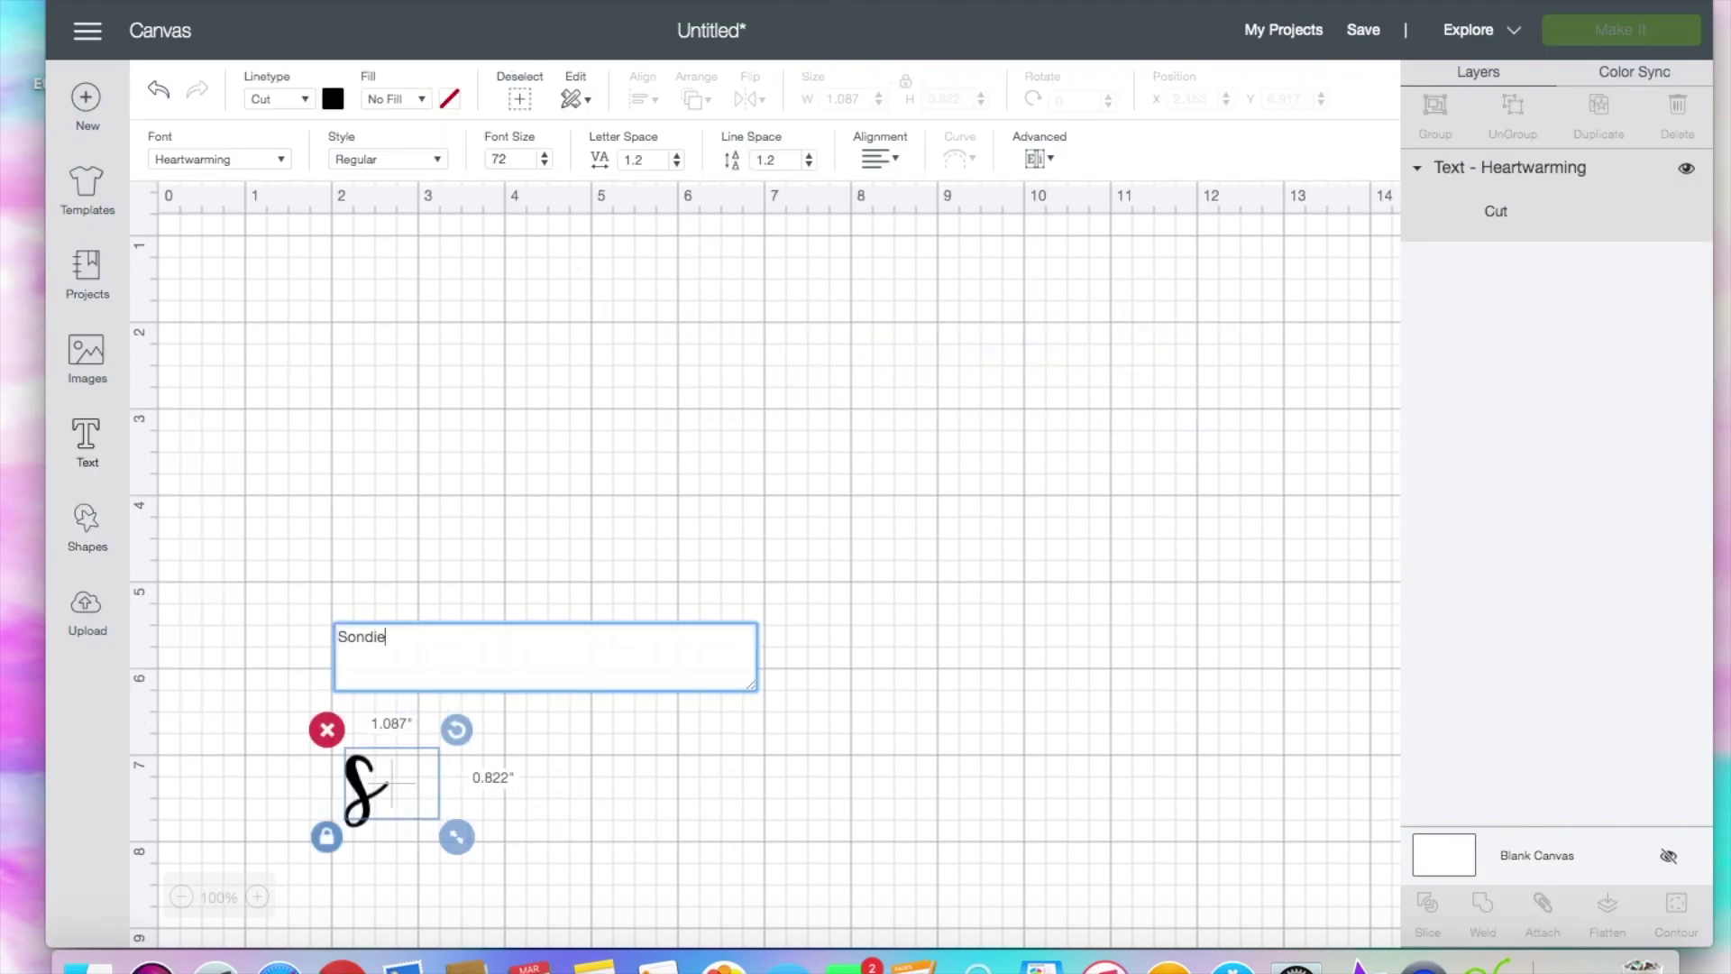
{"action": "left_click", "coordinate": [472, 640]}
{"action": "left_click_drag", "start_coordinate": [470, 776], "coordinate": [491, 309]}
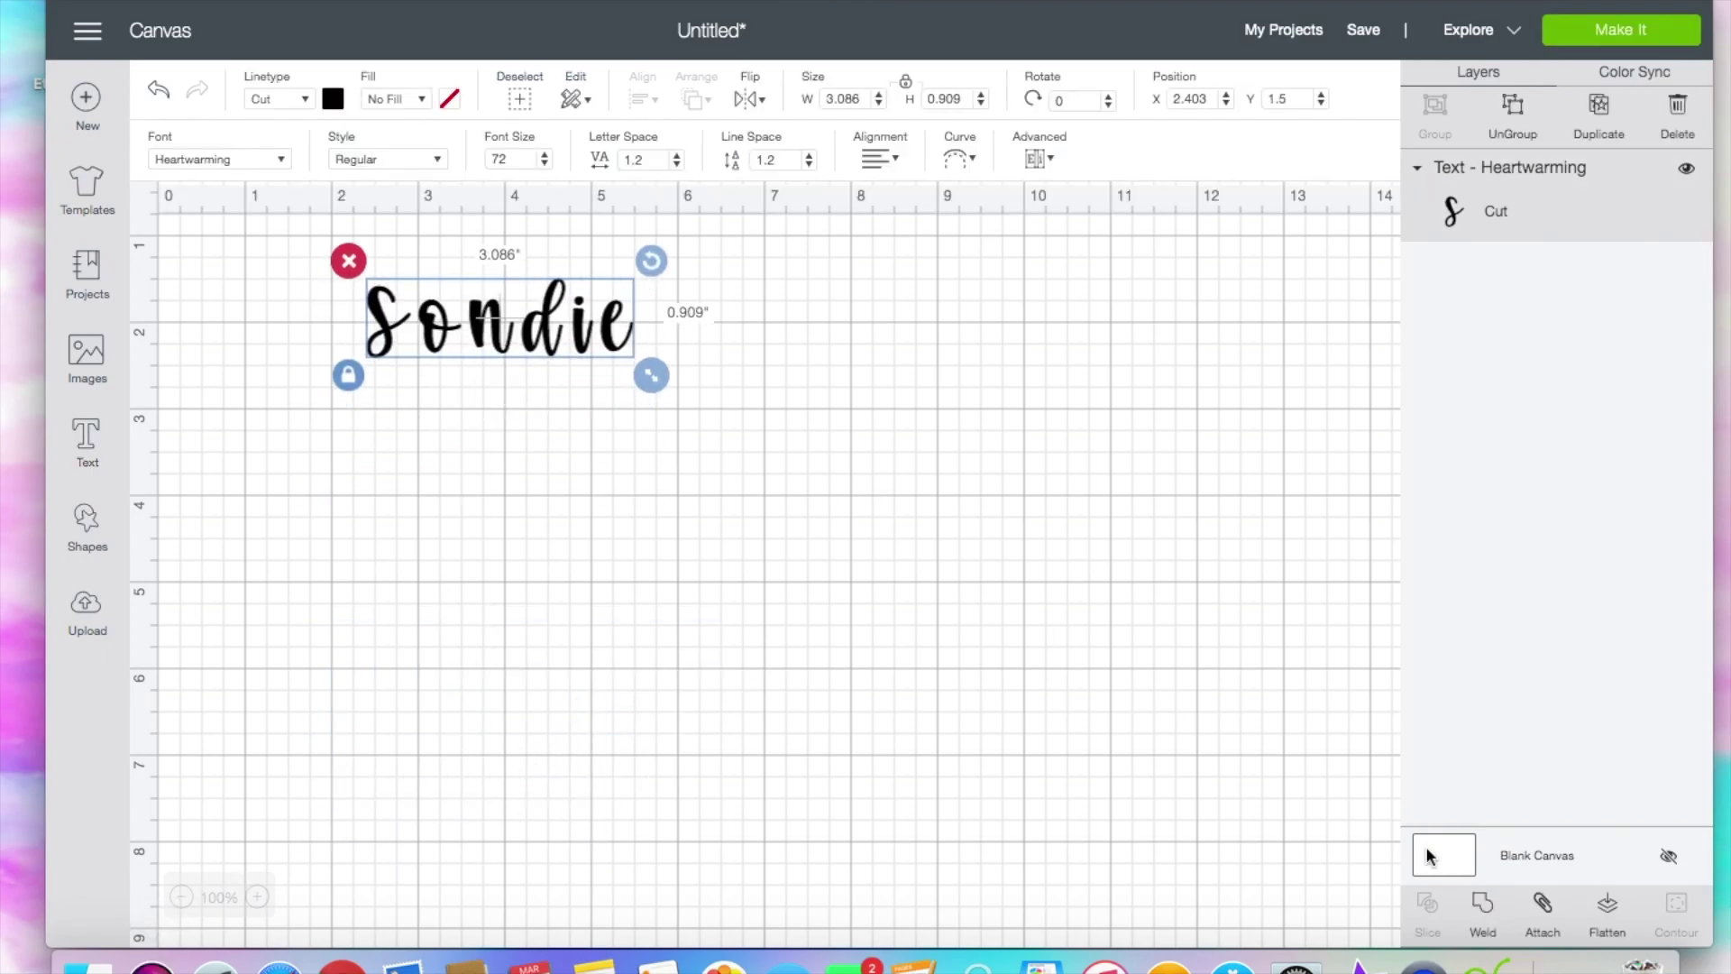
Step: Ungroup the name into single letters and move them together so they connect, lowering the e slightly
{"action": "left_click", "coordinate": [1514, 126]}
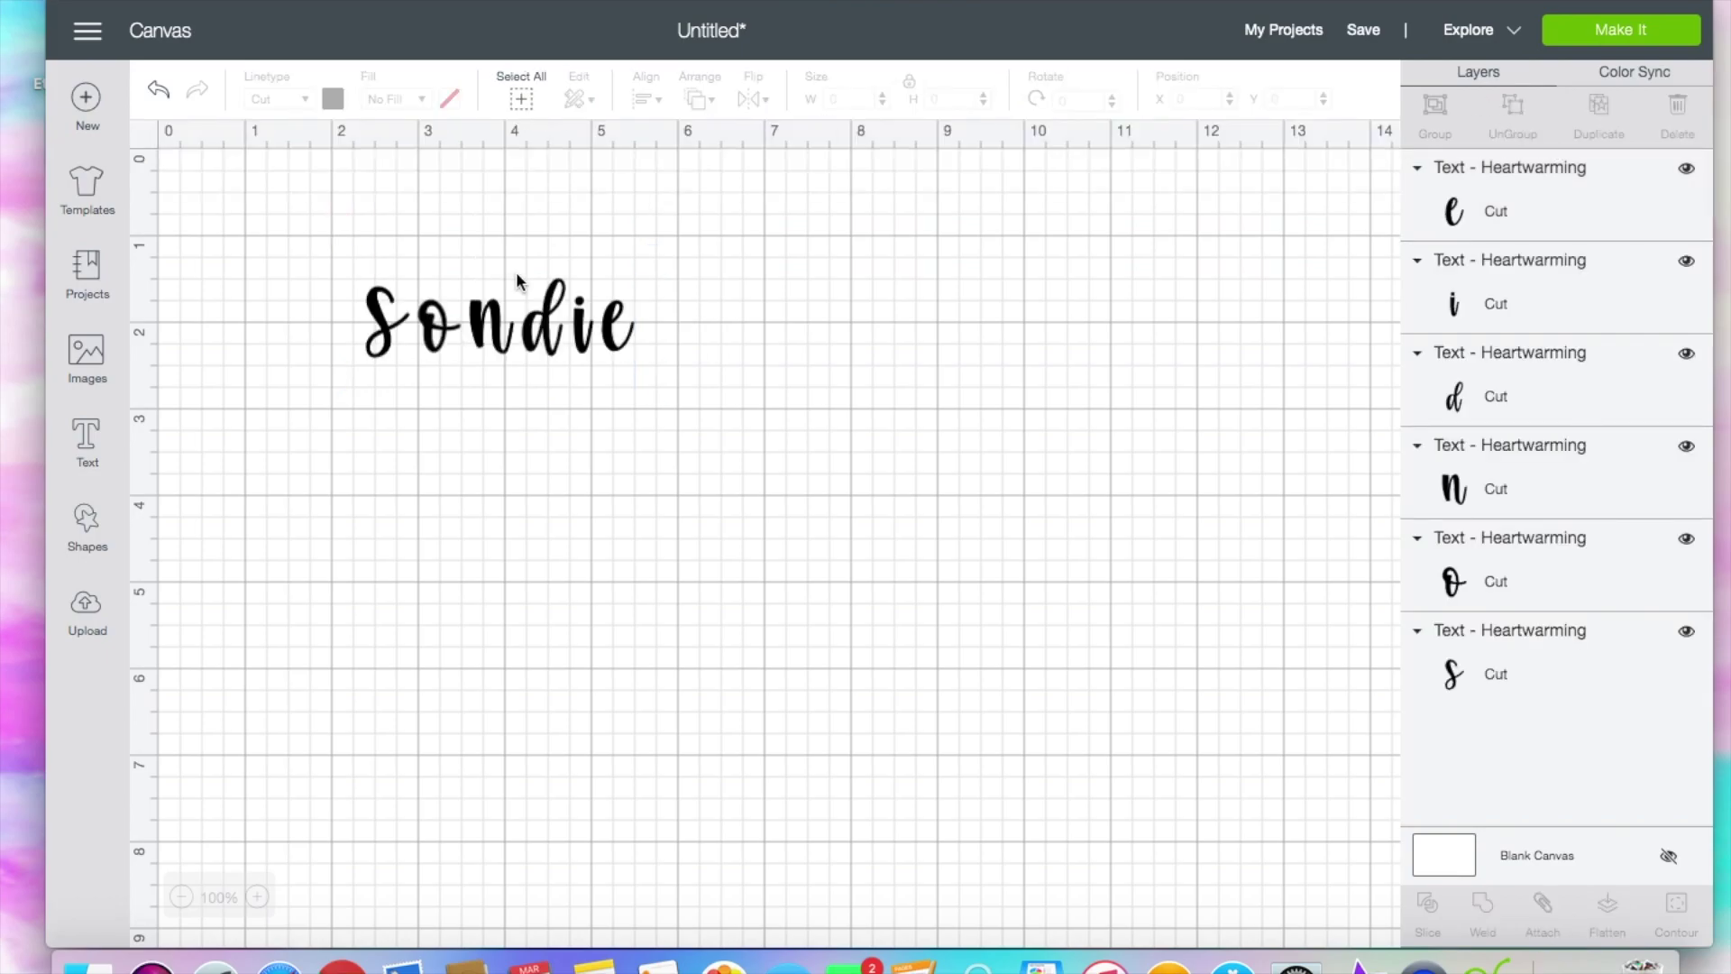
{"action": "left_click", "coordinate": [432, 345]}
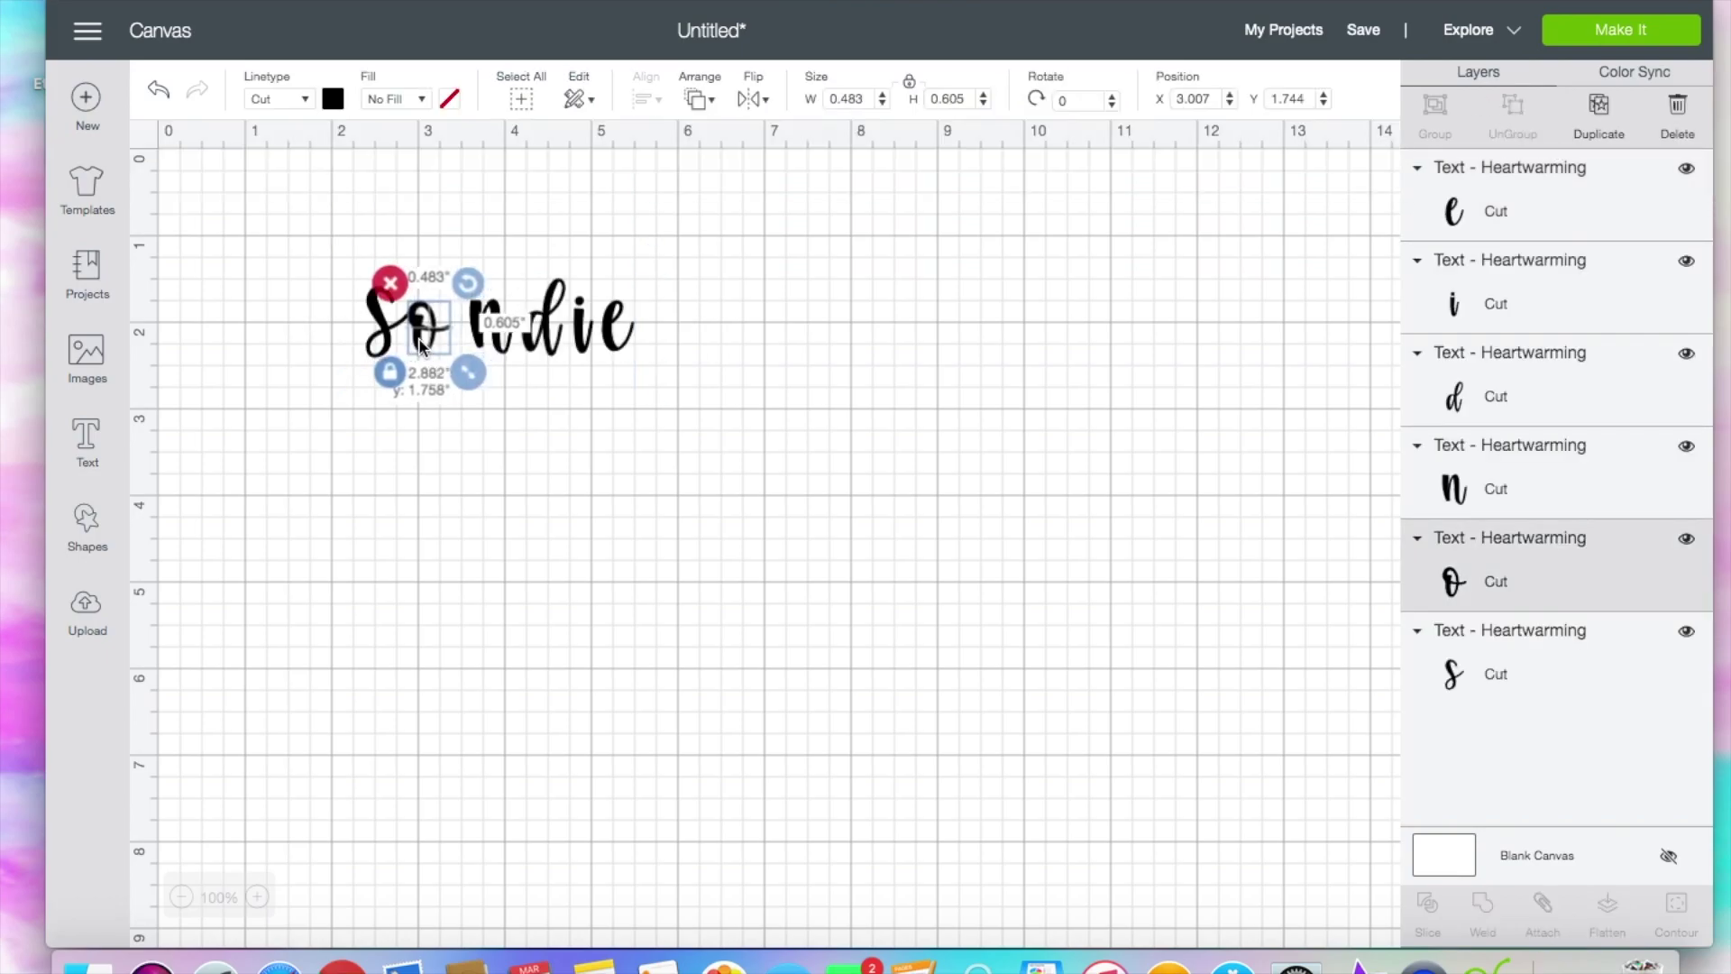
{"action": "mouse_move", "coordinate": [487, 350]}
{"action": "left_mouse_down"}
{"action": "mouse_move", "coordinate": [460, 344]}
{"action": "mouse_move", "coordinate": [552, 349]}
{"action": "mouse_move", "coordinate": [505, 346]}
{"action": "left_mouse_up"}
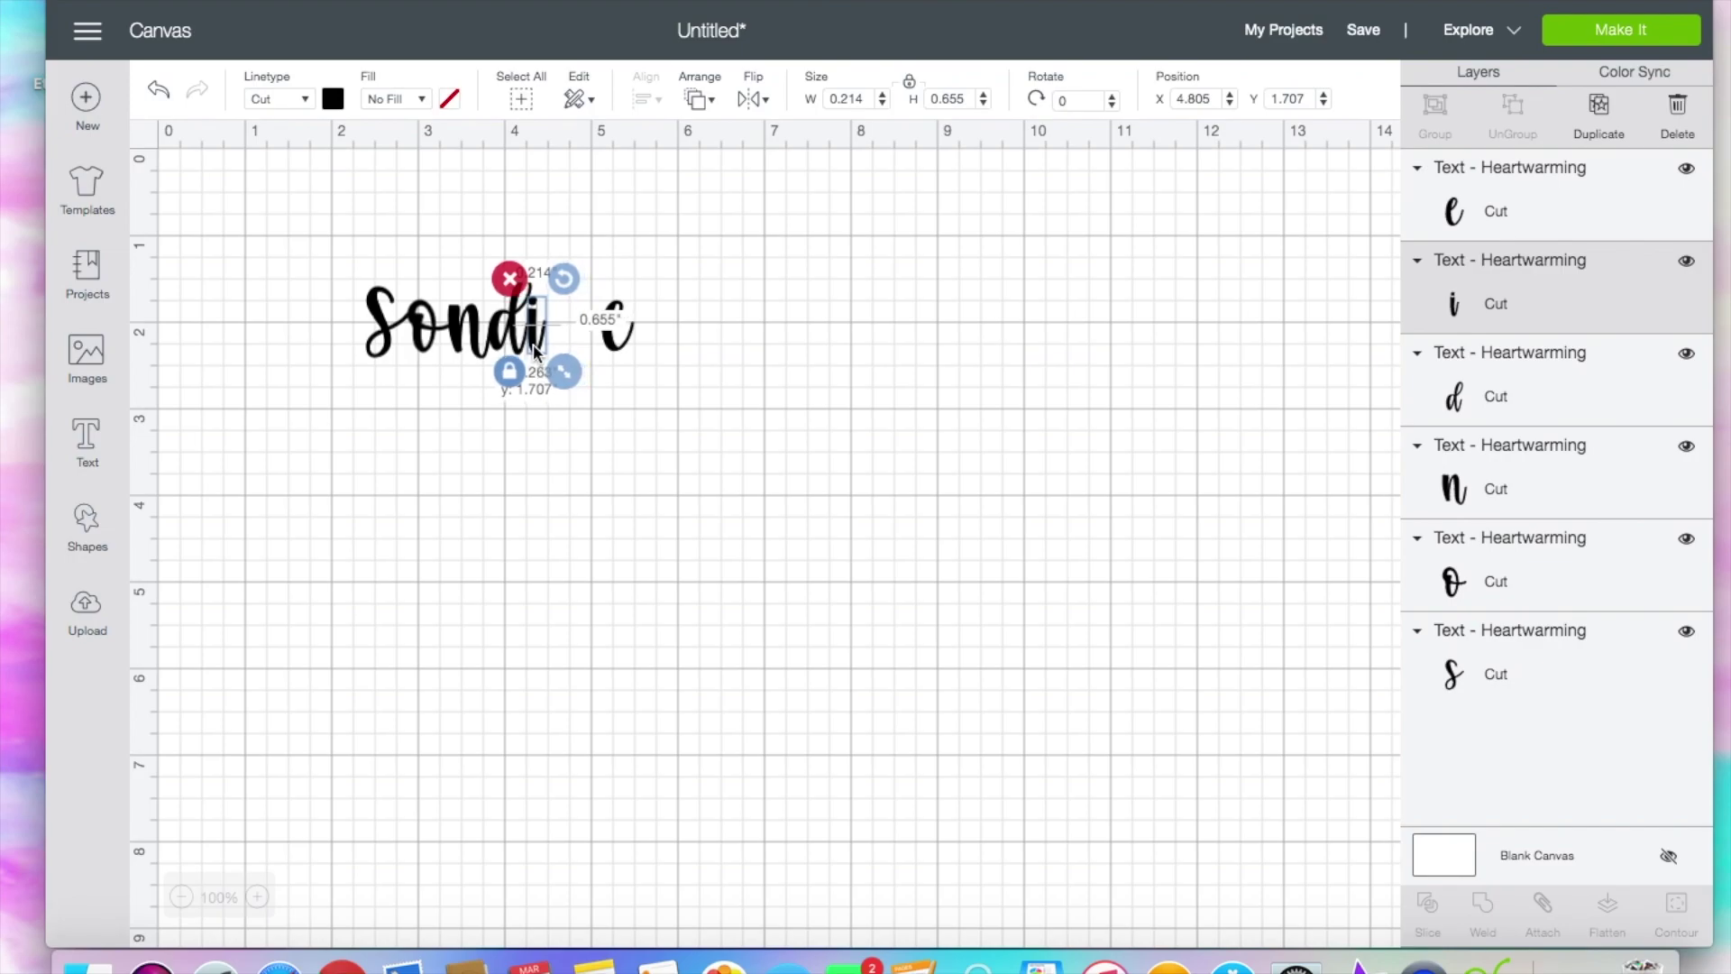
{"action": "left_click_drag", "start_coordinate": [610, 352], "coordinate": [548, 339]}
{"action": "left_click", "coordinate": [678, 393]}
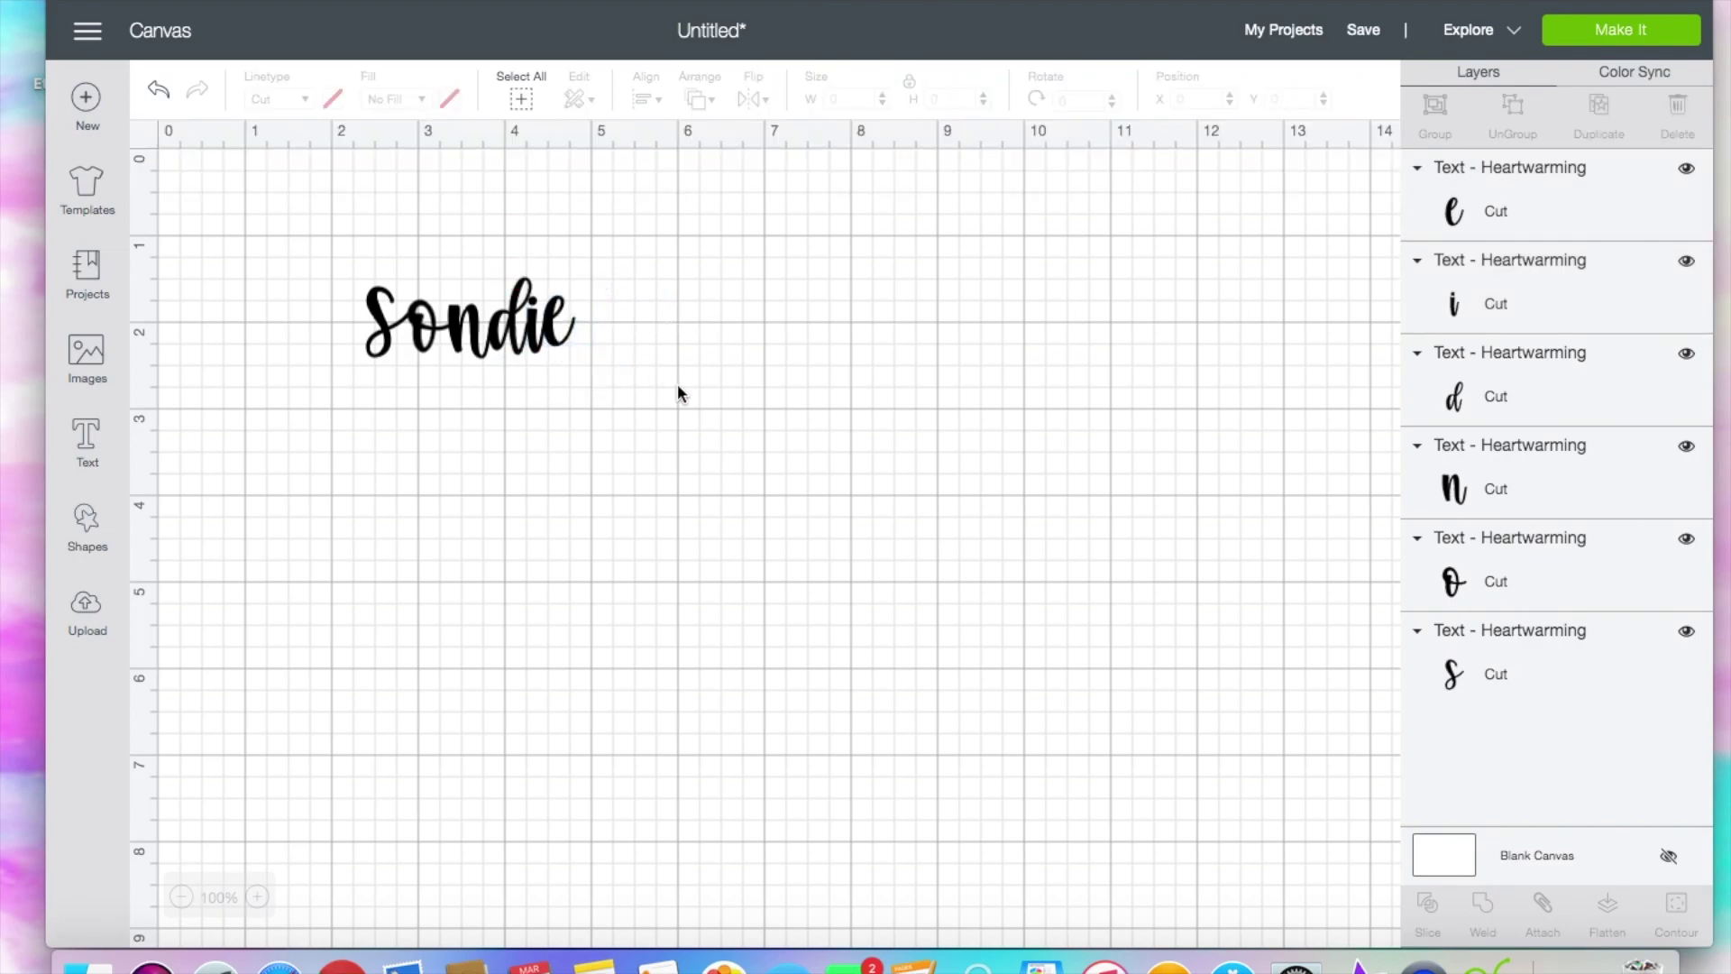
{"action": "left_click_drag", "start_coordinate": [619, 380], "coordinate": [454, 366]}
{"action": "left_click", "coordinate": [558, 345]}
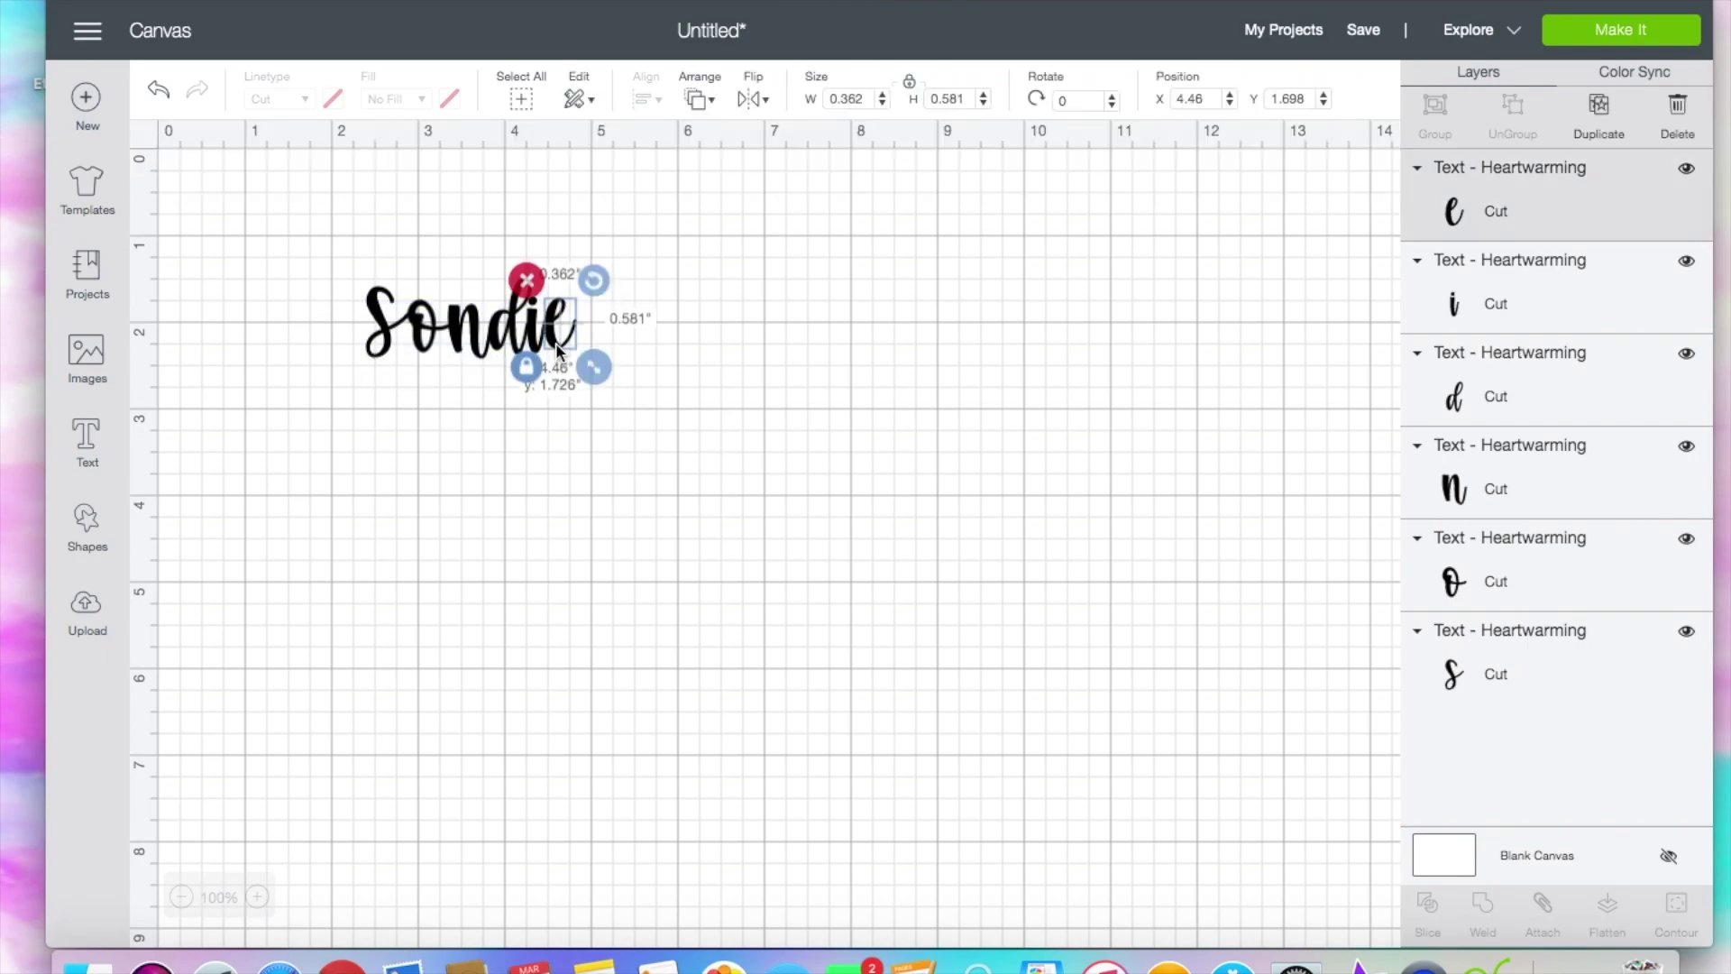
{"action": "left_click", "coordinate": [712, 463]}
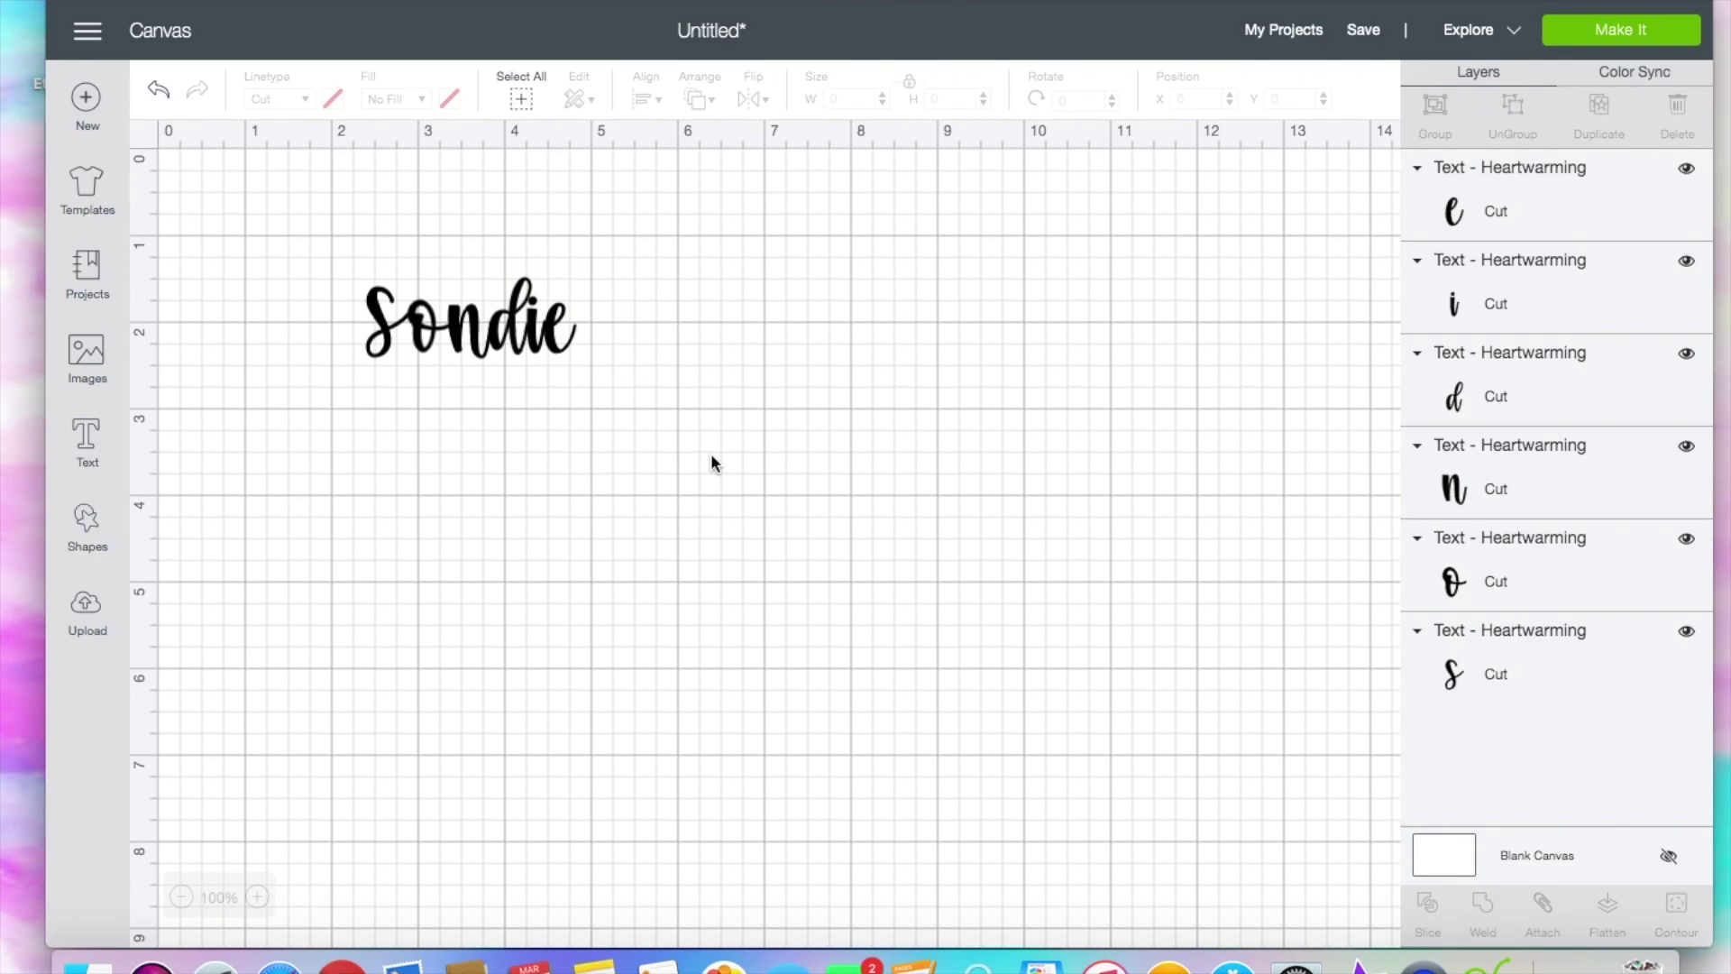
Step: Recolour all the joined letters blue and flatten them into a single printable image
{"action": "left_click_drag", "start_coordinate": [608, 374], "coordinate": [303, 292]}
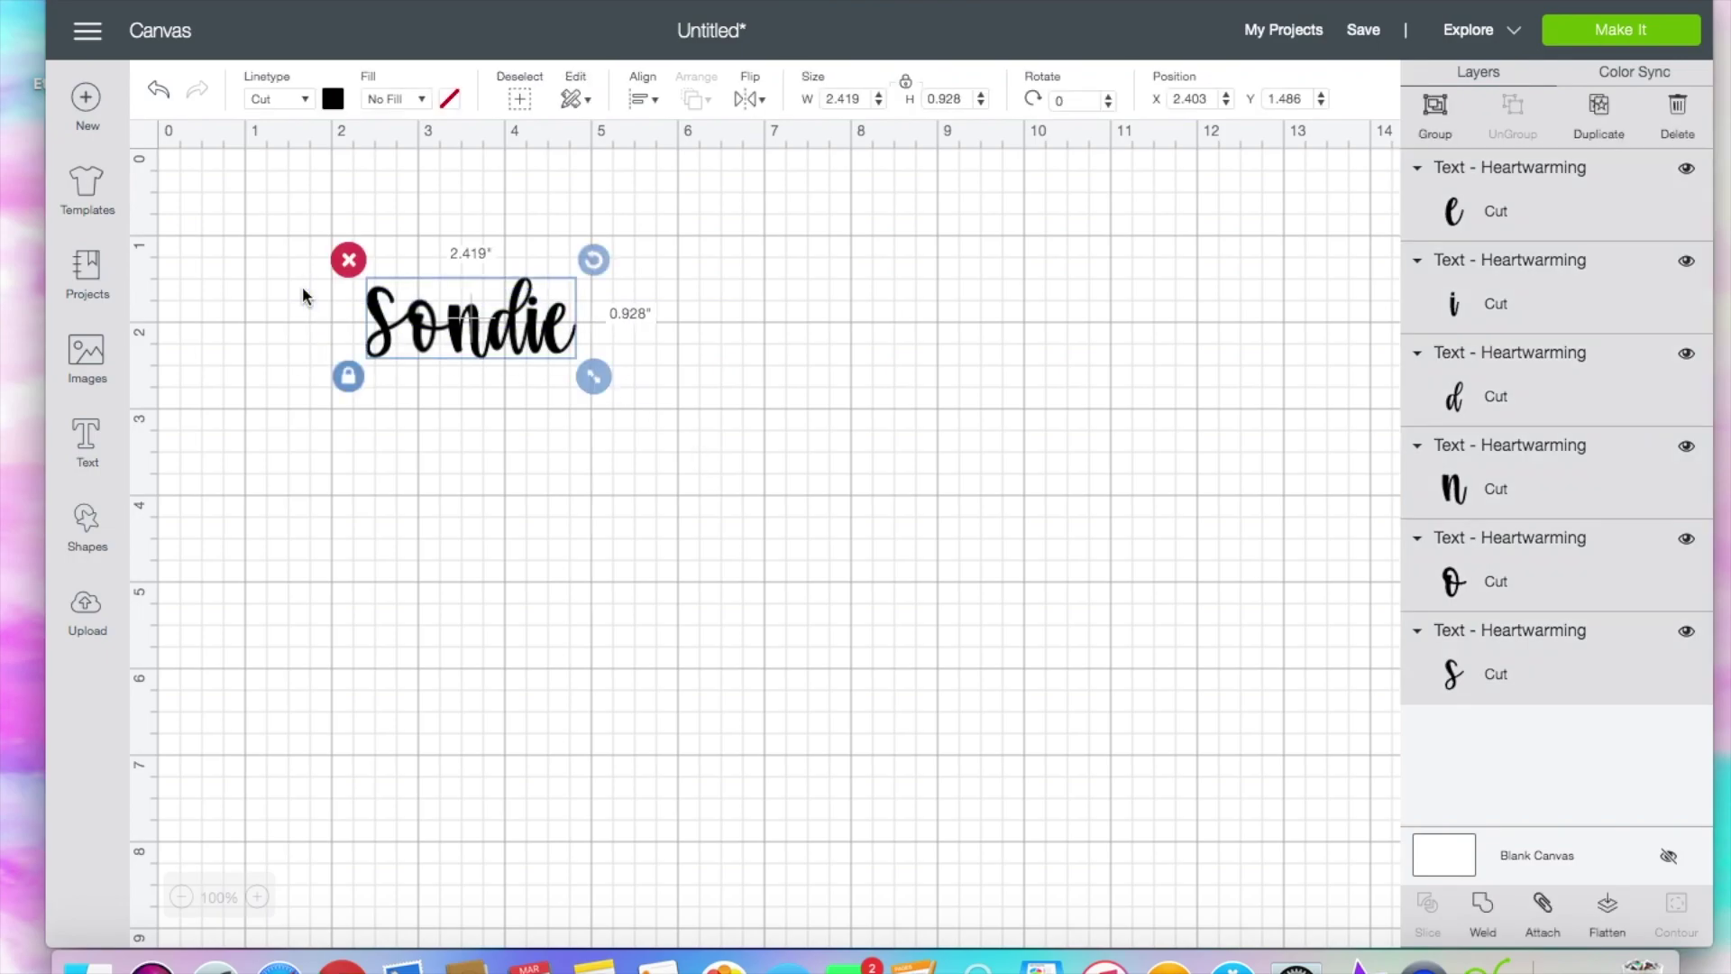
{"action": "left_click", "coordinate": [340, 107]}
{"action": "left_click", "coordinate": [448, 256]}
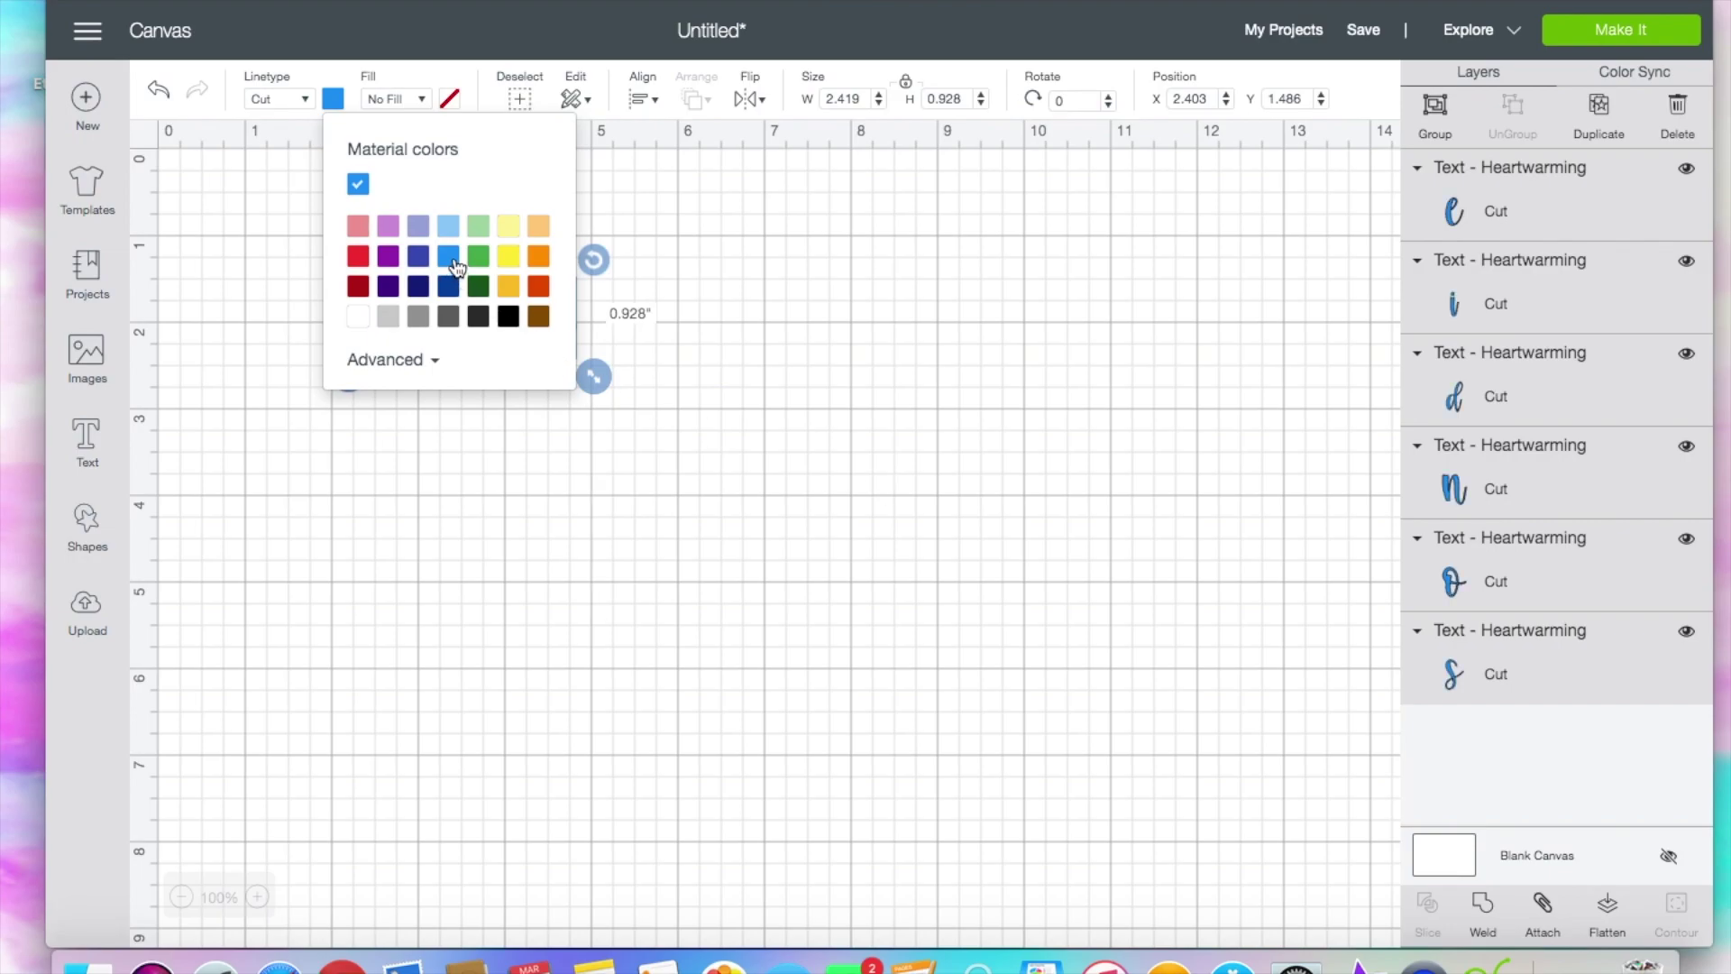
{"action": "left_click", "coordinate": [836, 436]}
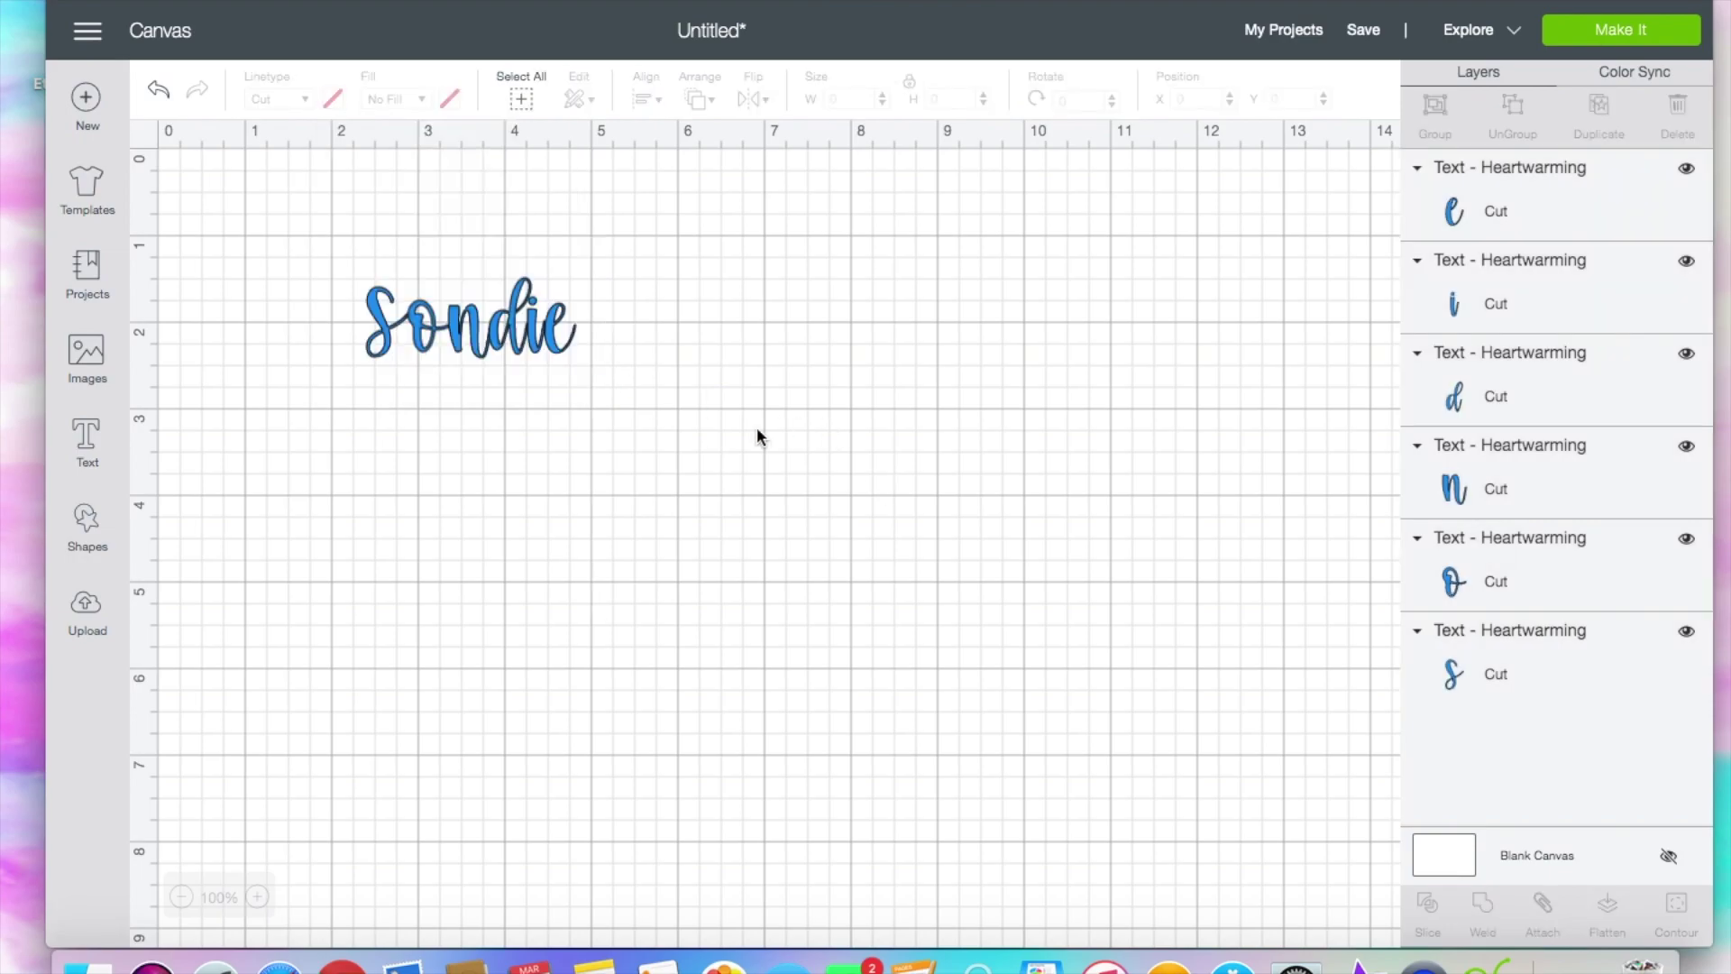
{"action": "left_click_drag", "start_coordinate": [664, 420], "coordinate": [337, 262]}
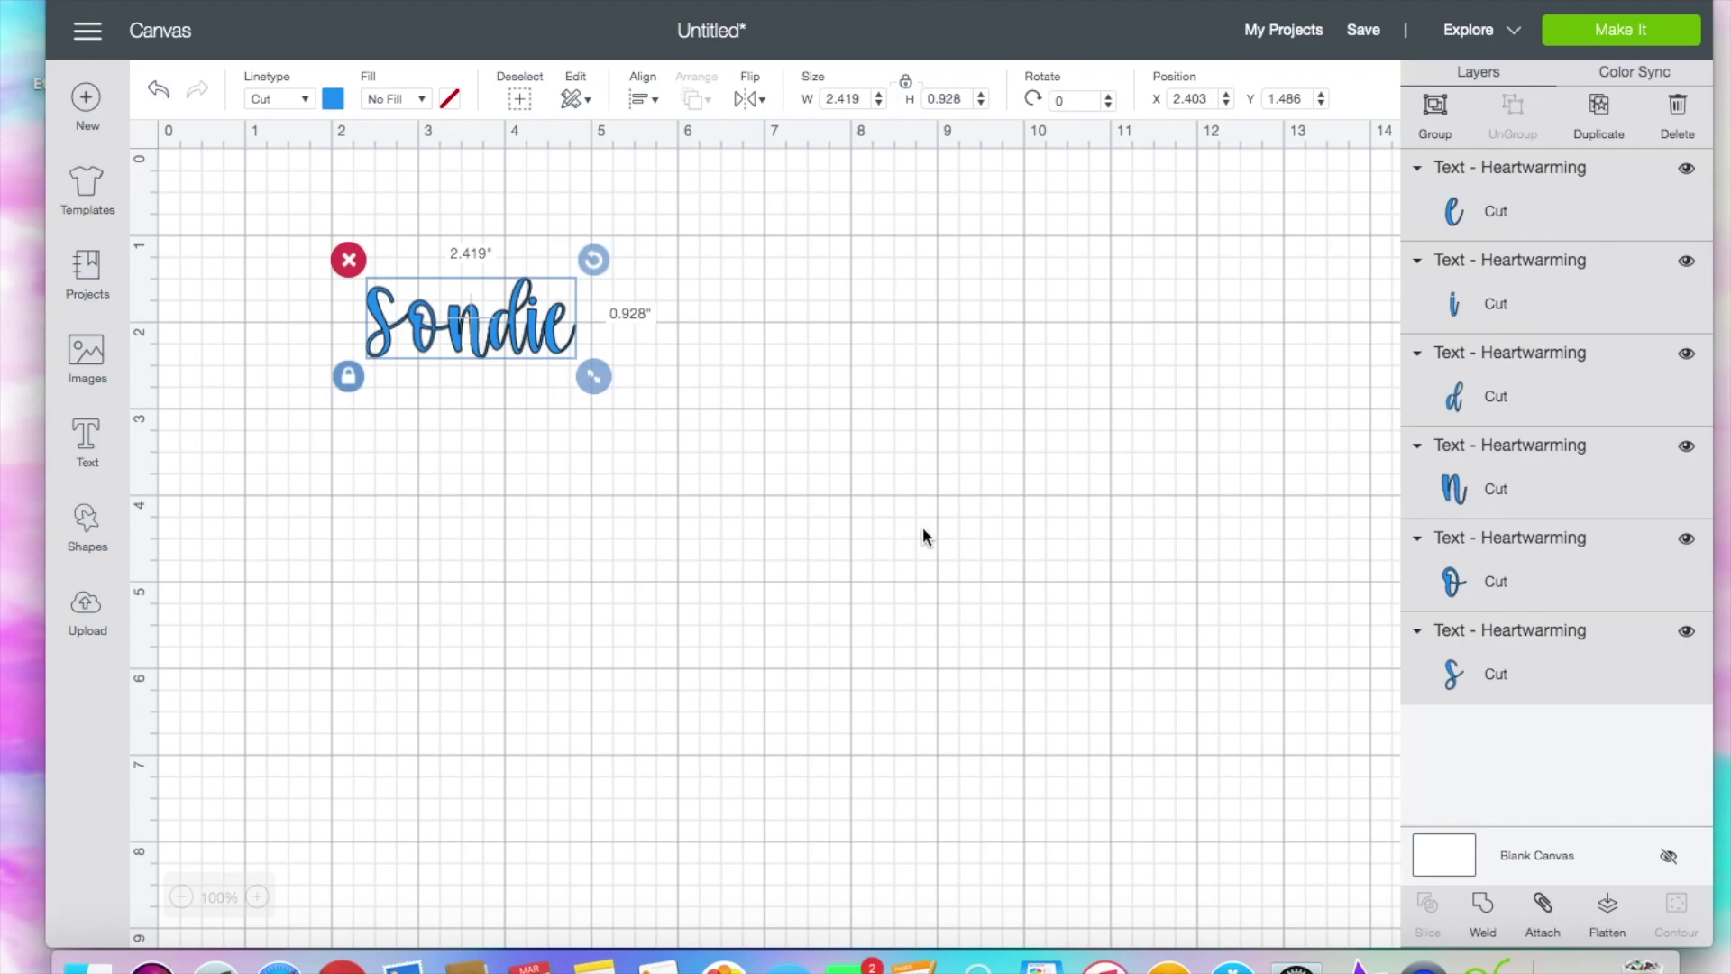
{"action": "left_click", "coordinate": [1606, 906]}
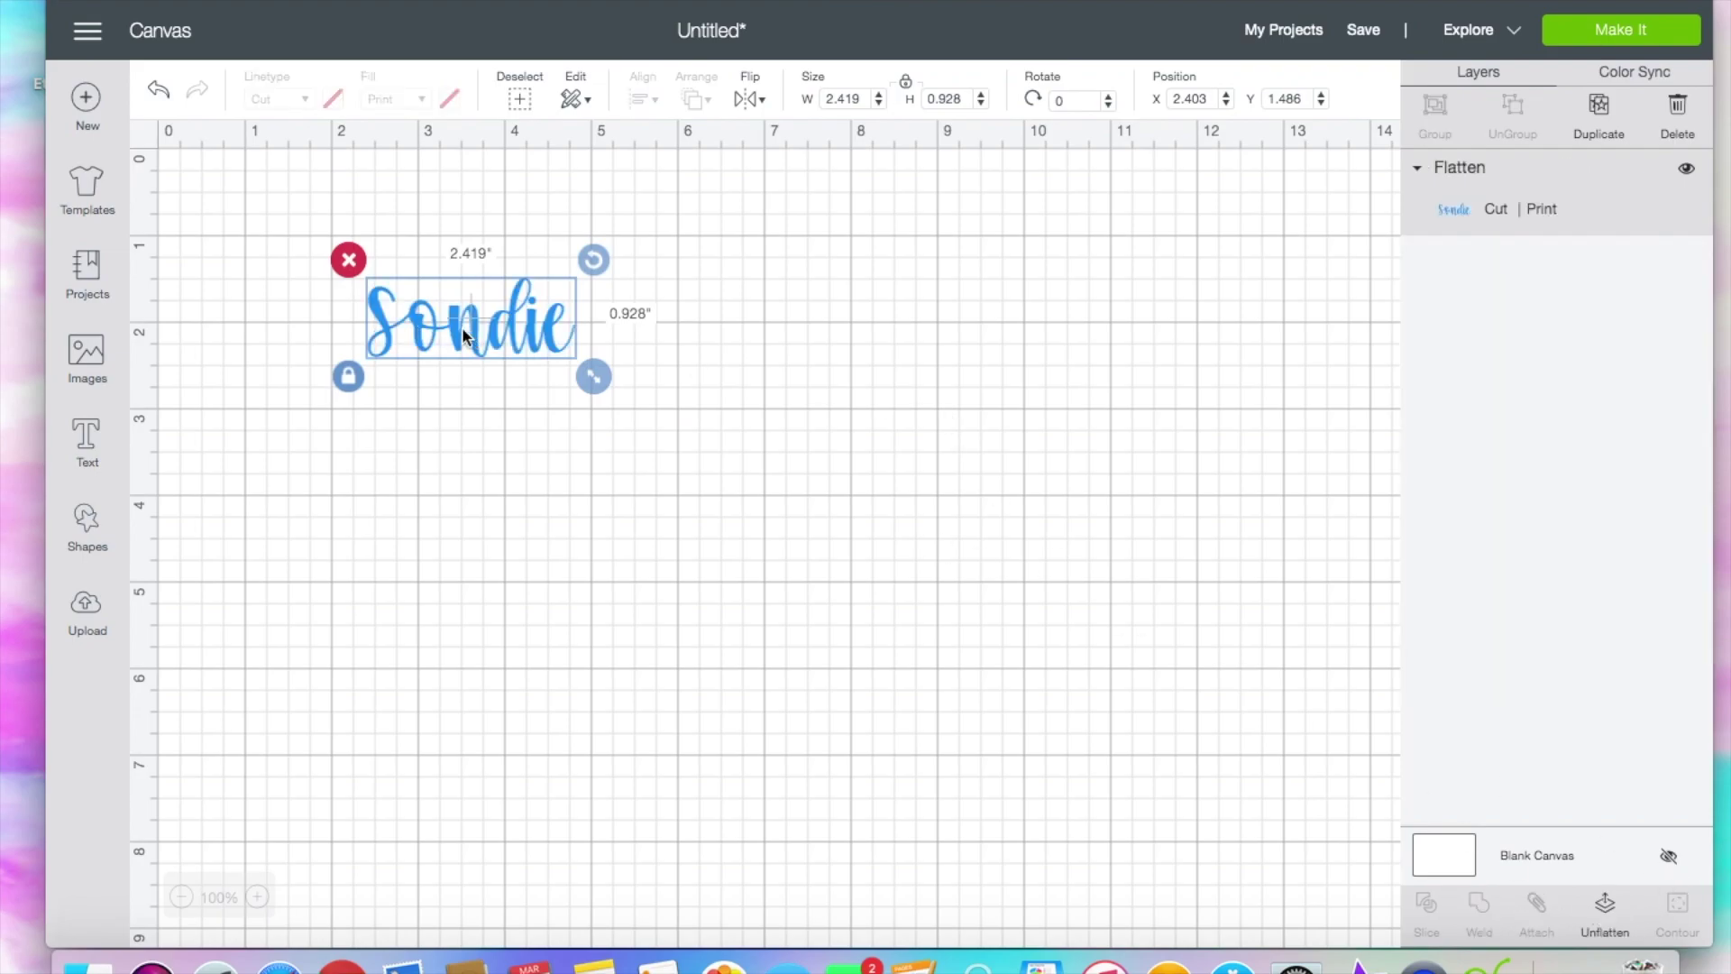
Step: Enlarge the flattened name to about 3.81 by 1.46 inches and place an unflattened duplicate at about X 4.51, Y 3.17
{"action": "left_click_drag", "start_coordinate": [582, 384], "coordinate": [702, 462]}
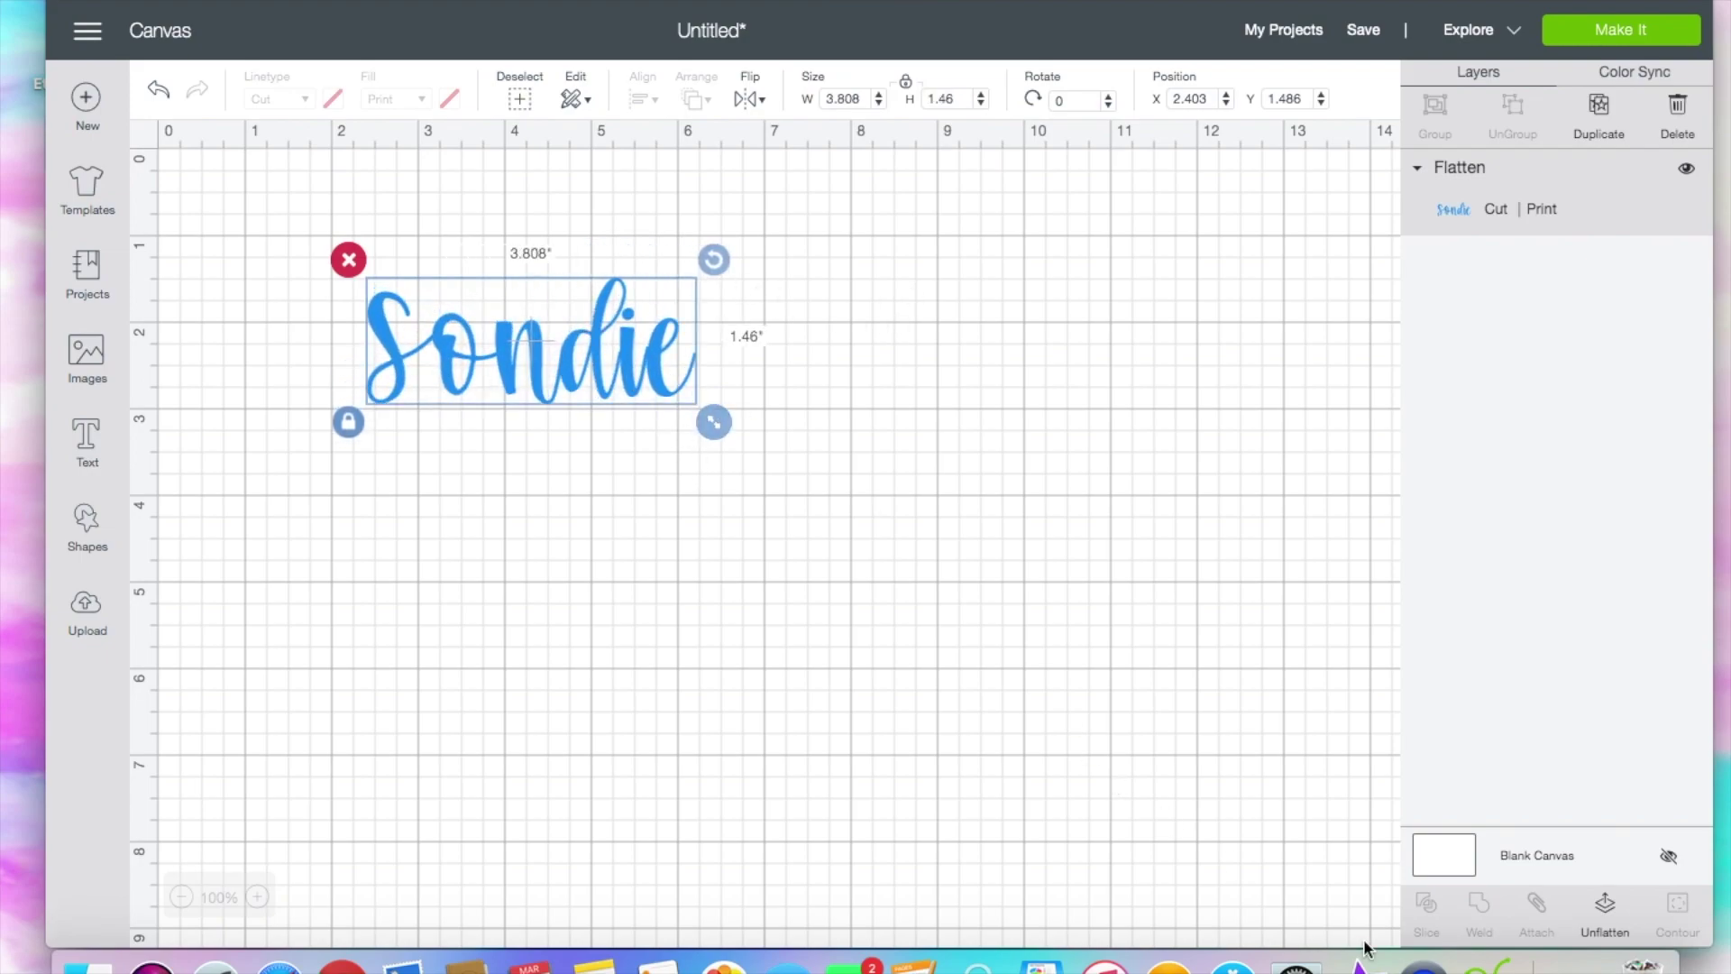
{"action": "left_click", "coordinate": [1600, 124]}
{"action": "left_click_drag", "start_coordinate": [554, 426], "coordinate": [683, 542]}
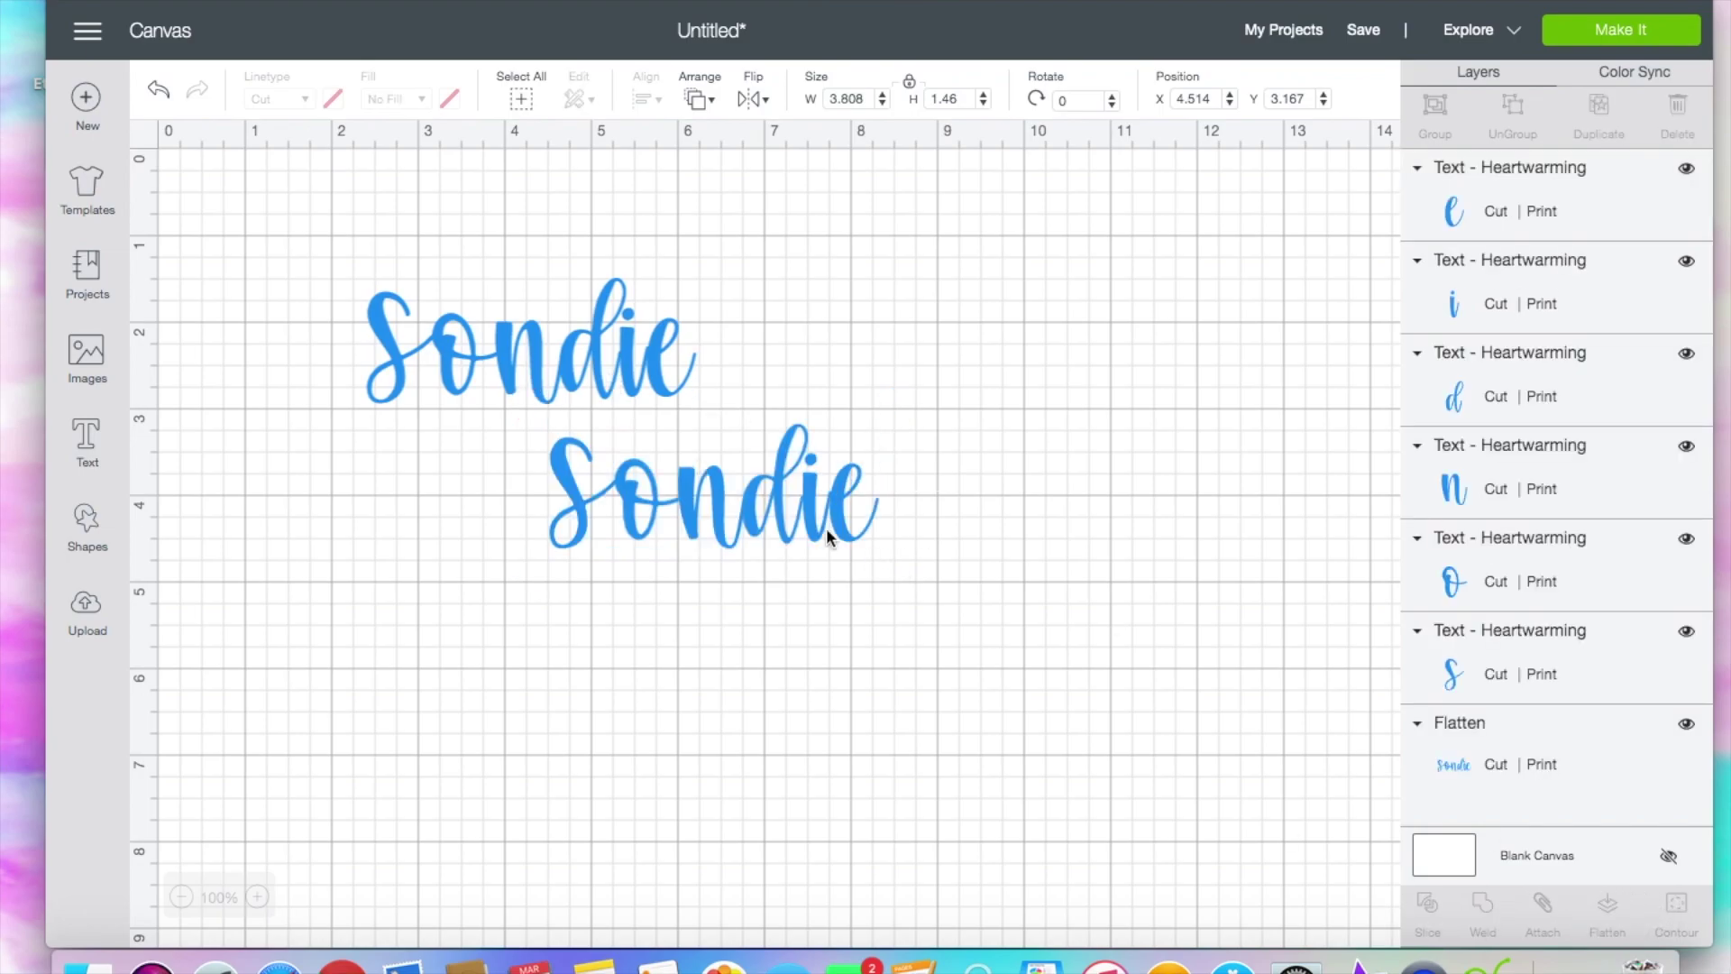
Step: Recolour the duplicated name's letters black and flatten them into one printable image
{"action": "left_click_drag", "start_coordinate": [896, 565], "coordinate": [419, 430]}
{"action": "left_click", "coordinate": [450, 99]}
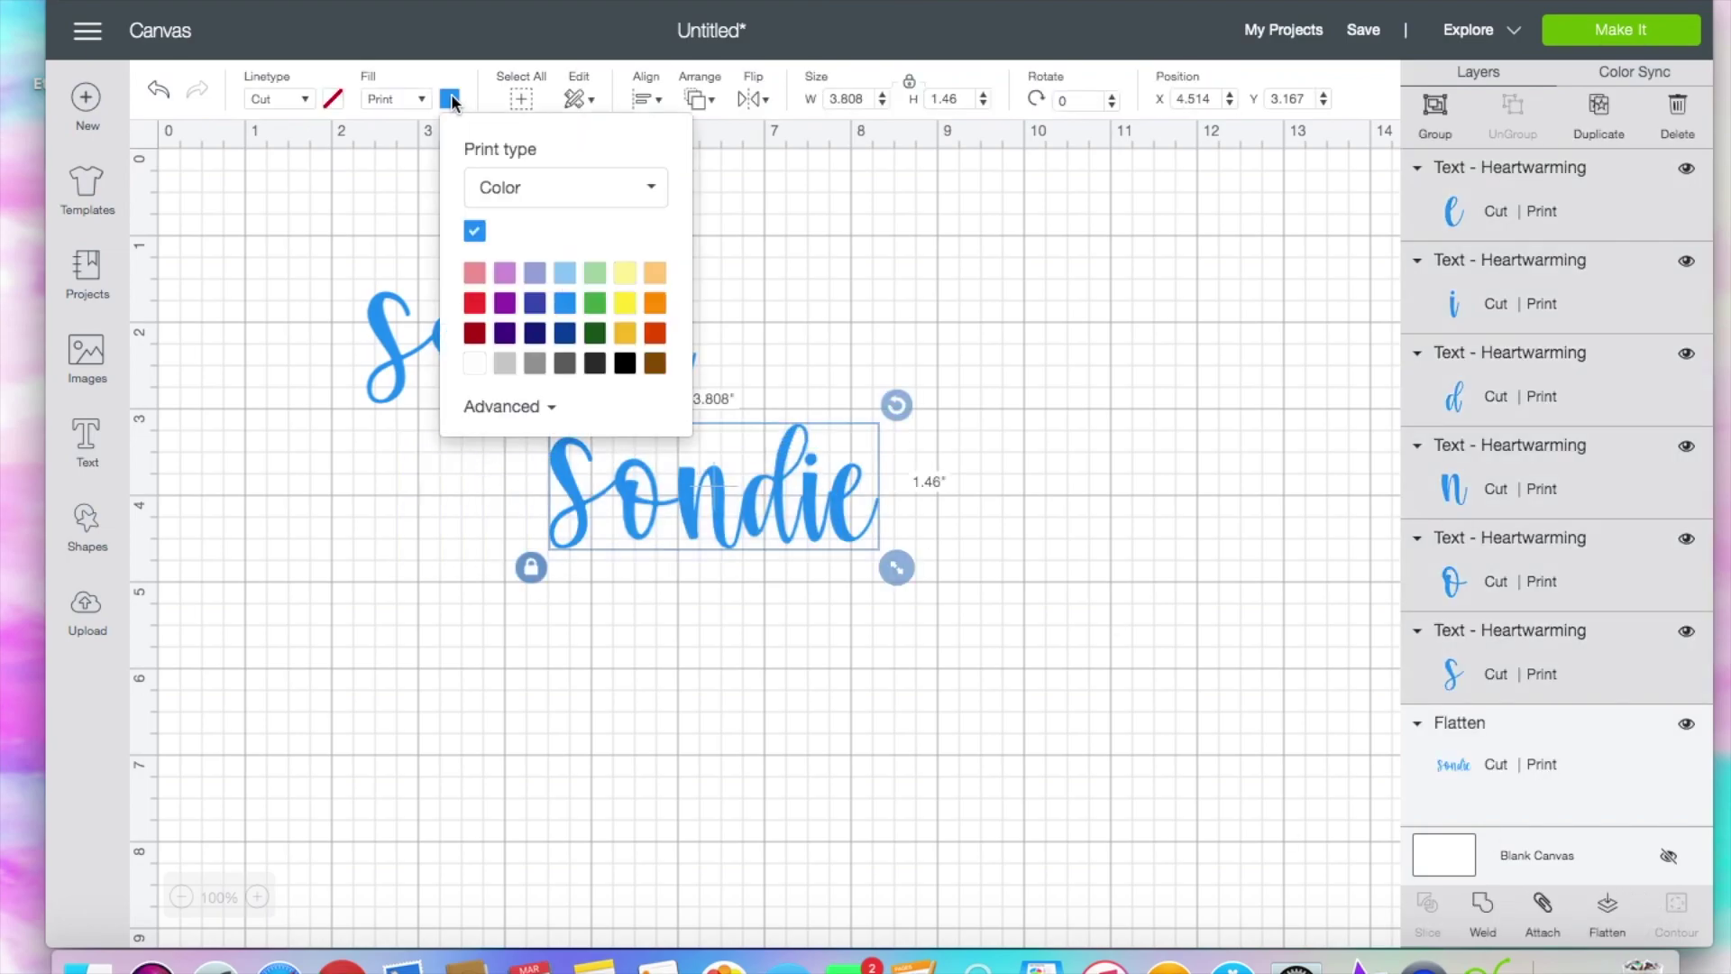
{"action": "left_click", "coordinate": [626, 365]}
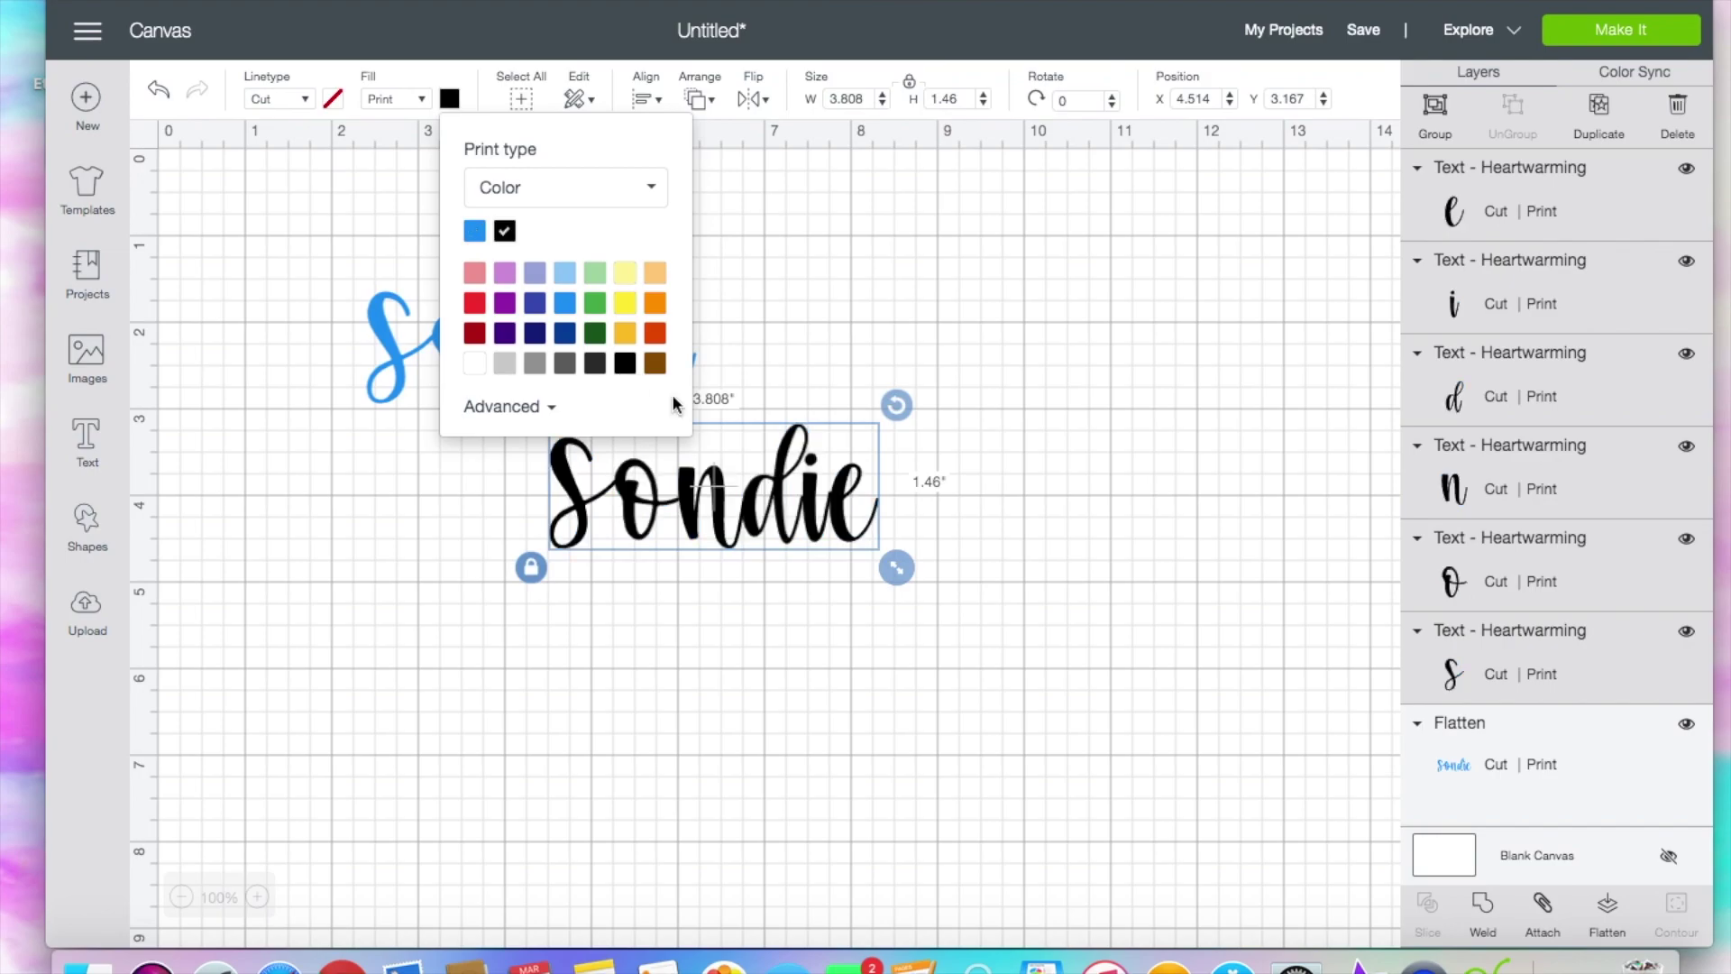
{"action": "left_click_drag", "start_coordinate": [1046, 644], "coordinate": [554, 433]}
{"action": "left_click", "coordinate": [1603, 912]}
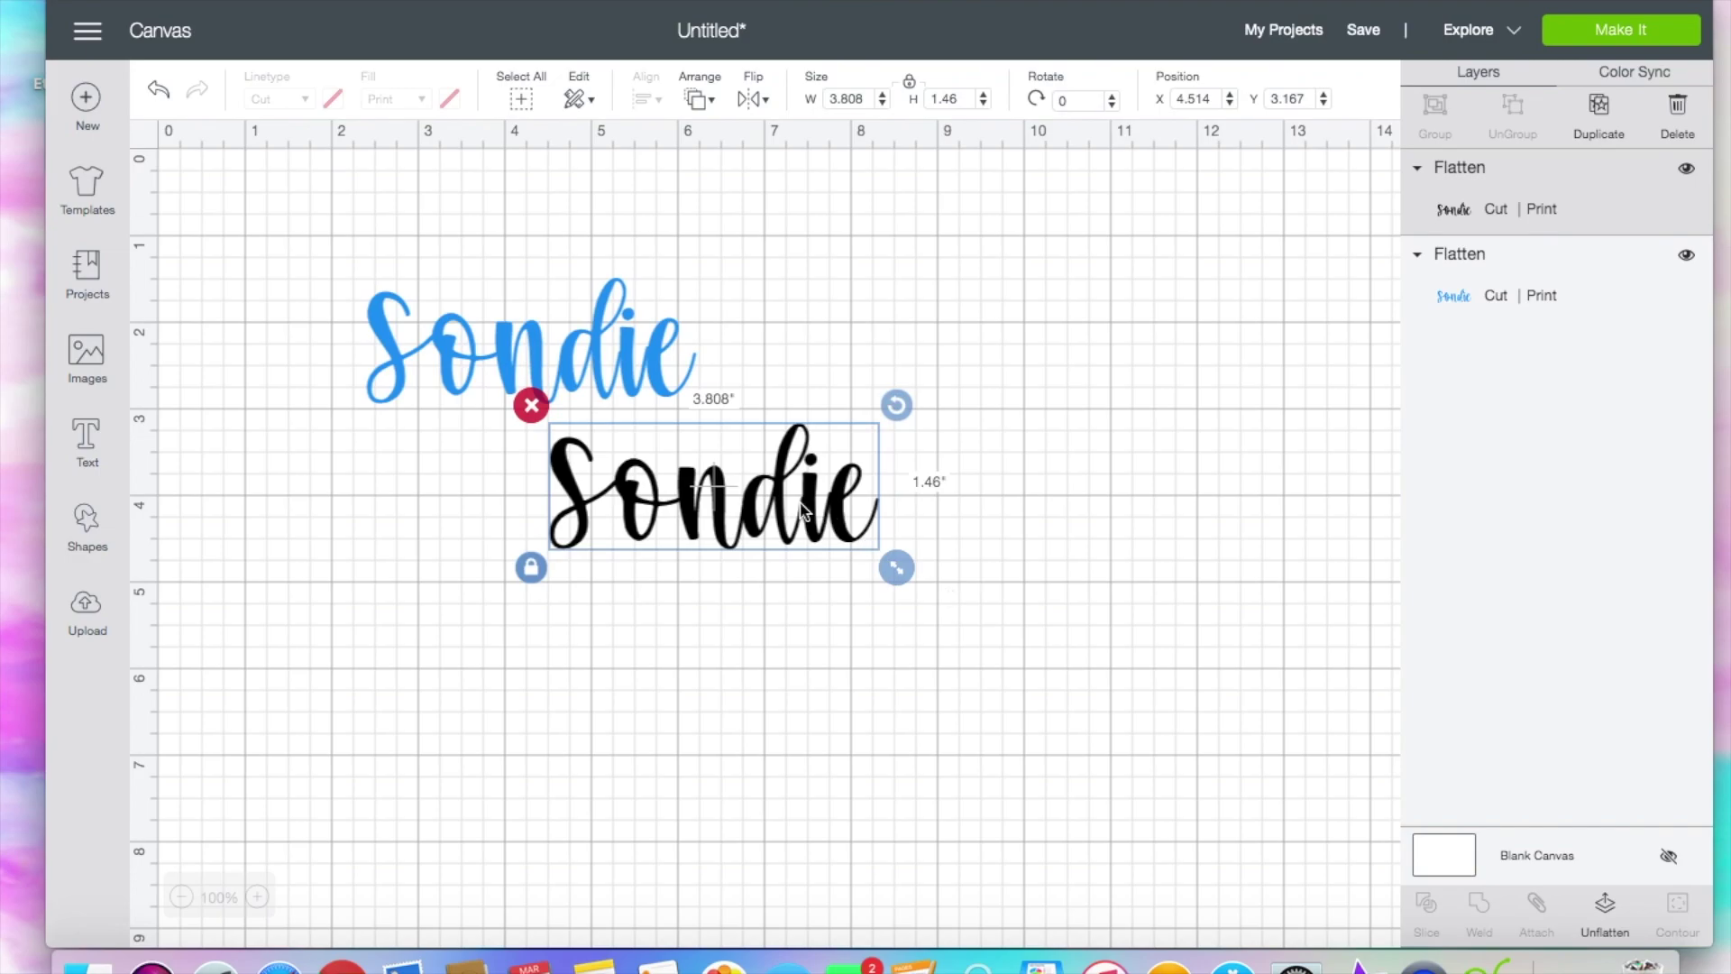
Step: Move the flattened black name below the blue one and duplicate it until there are six black copies
{"action": "left_click_drag", "start_coordinate": [710, 494], "coordinate": [610, 491]}
{"action": "left_click", "coordinate": [1590, 126]}
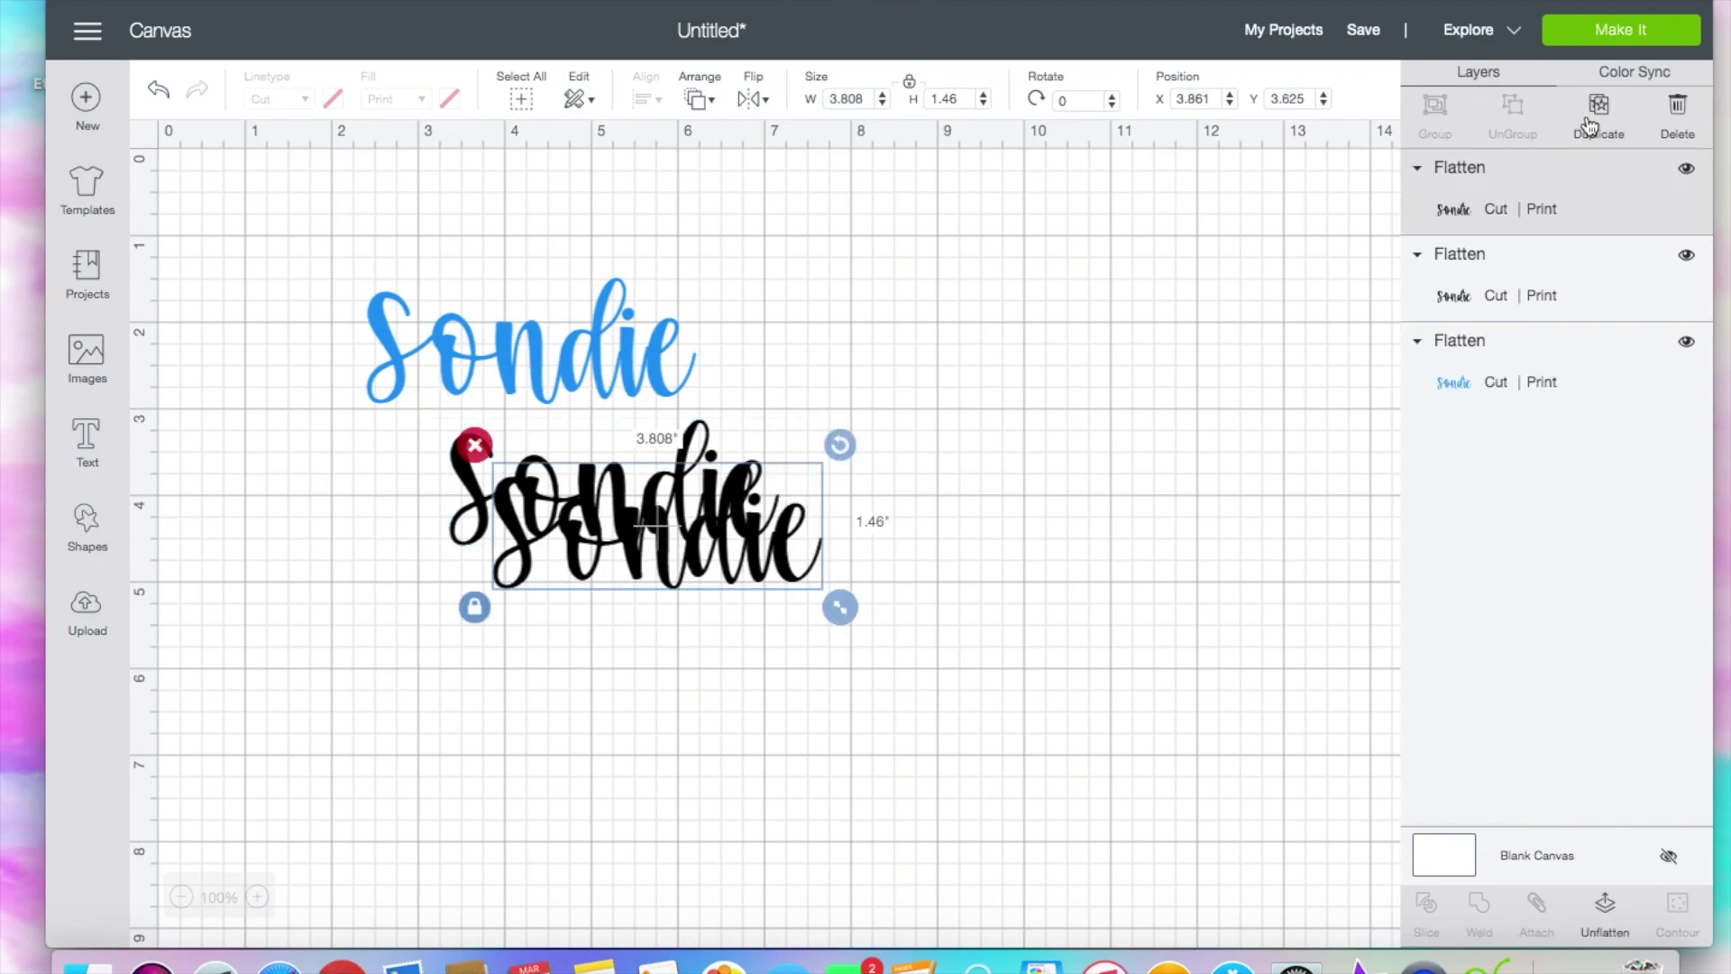
{"action": "left_click", "coordinate": [1590, 126]}
{"action": "left_click", "coordinate": [1590, 126]}
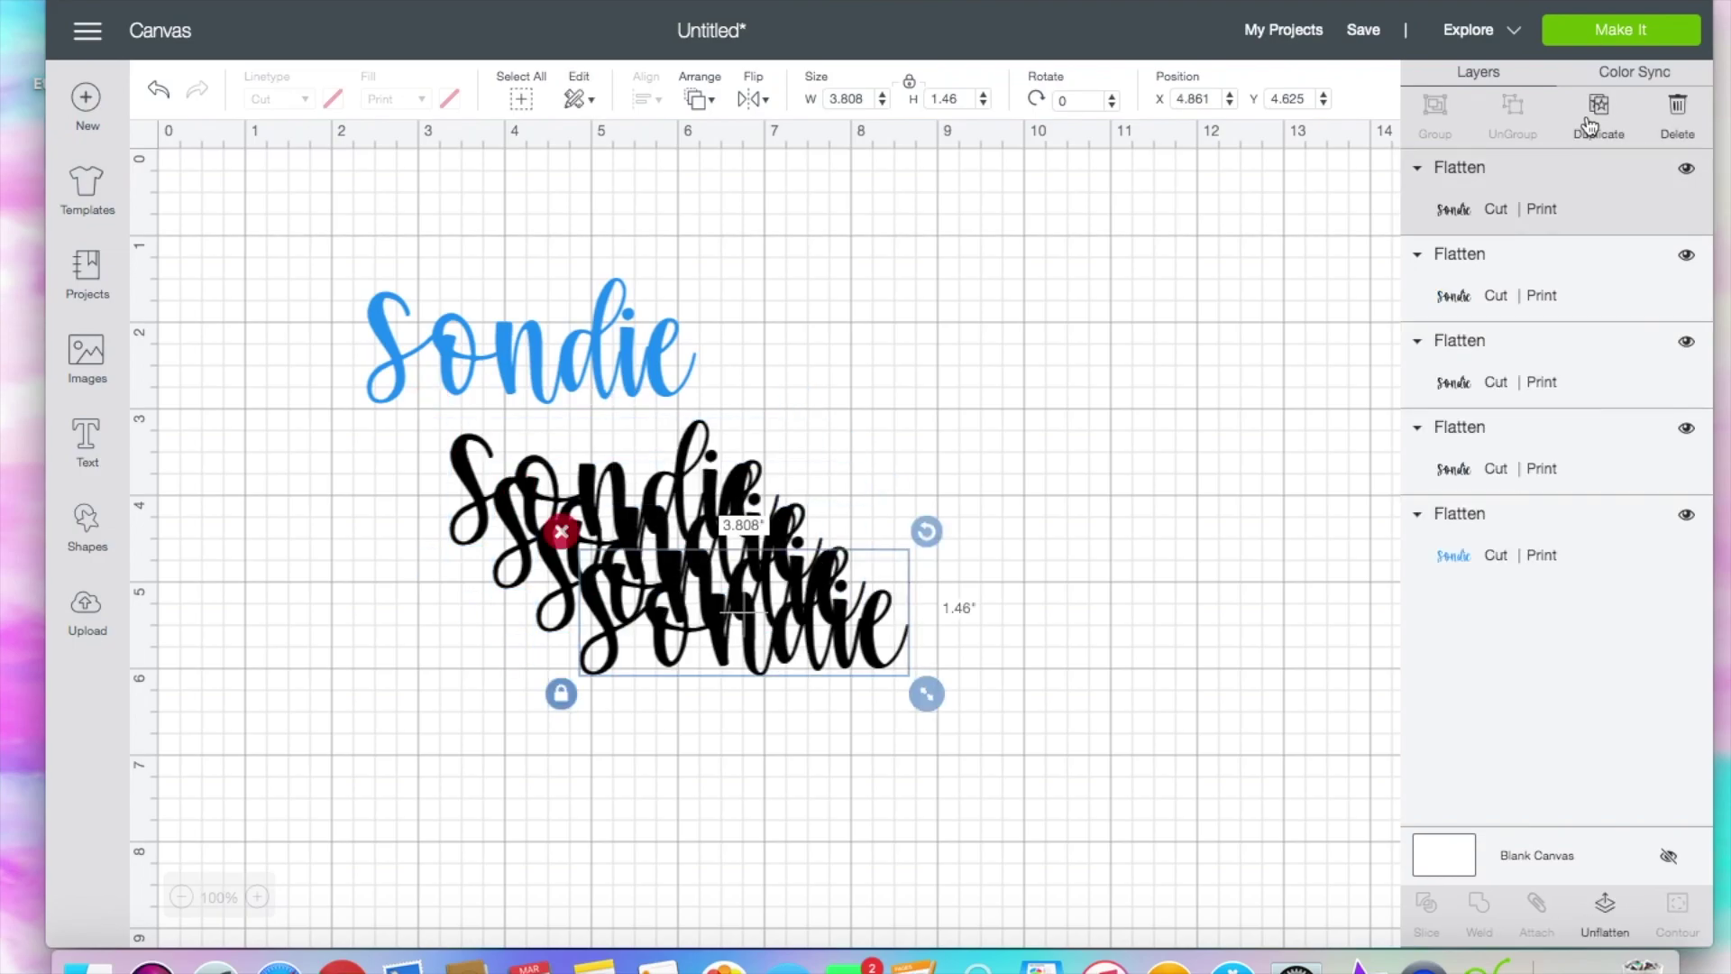
{"action": "left_click", "coordinate": [1590, 126]}
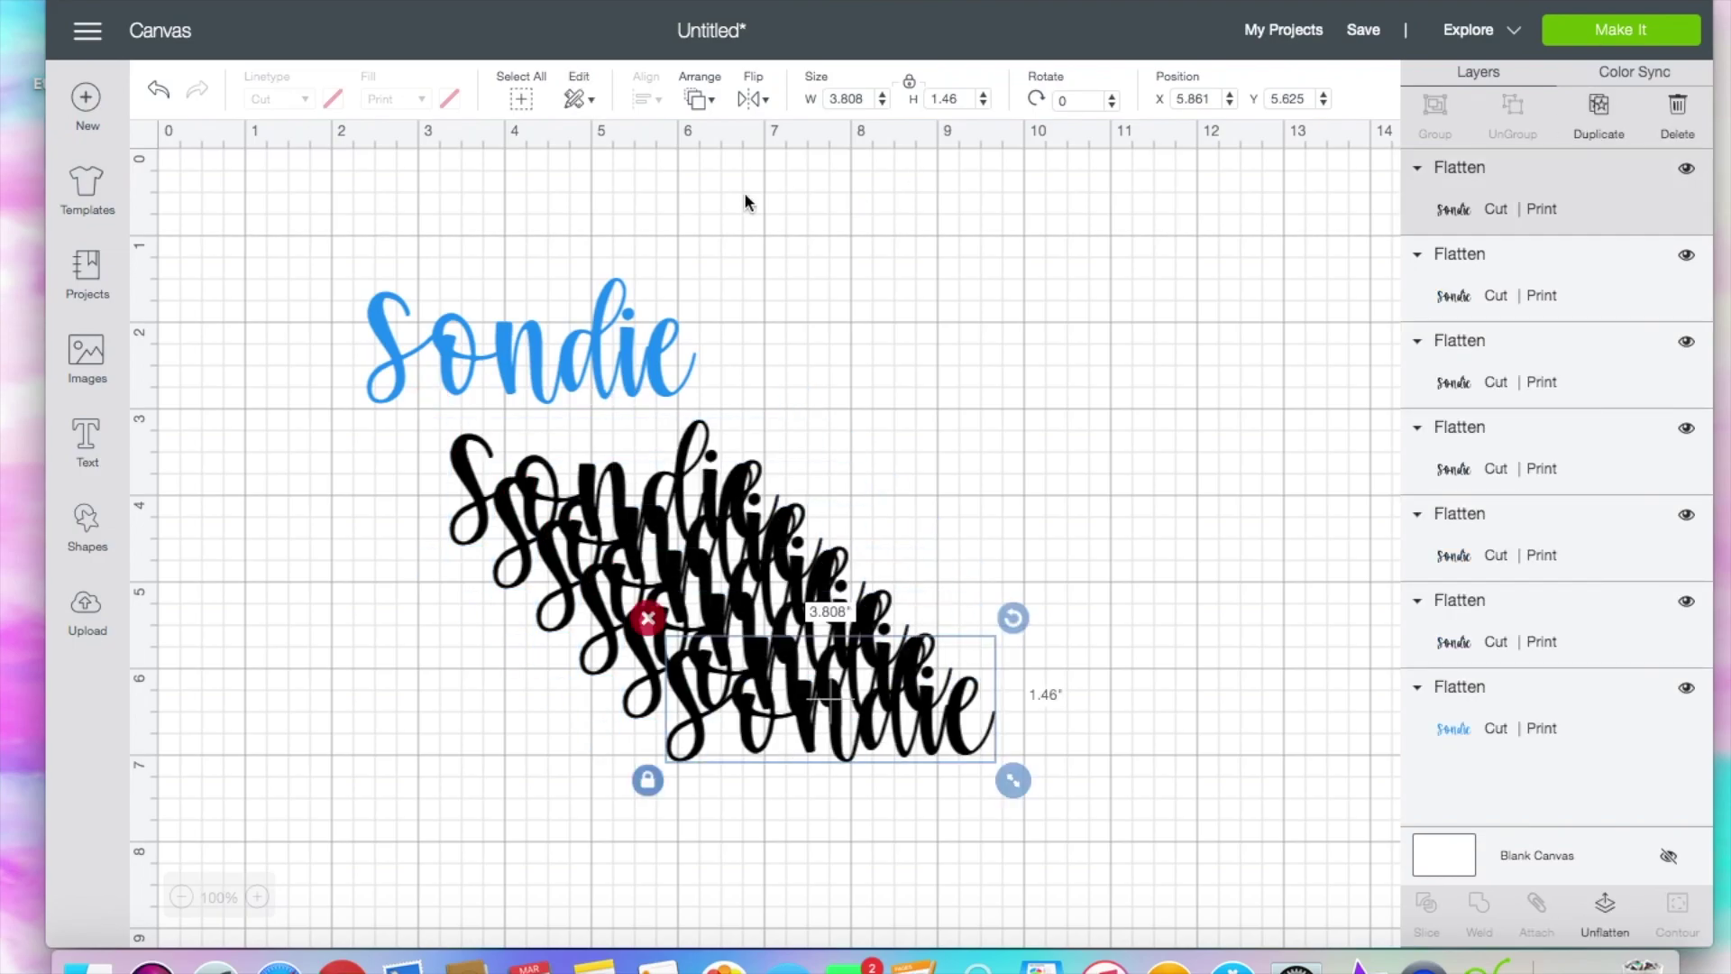
Step: Send all six black copies to the back, behind the blue name
{"action": "left_click_drag", "start_coordinate": [893, 816], "coordinate": [548, 436]}
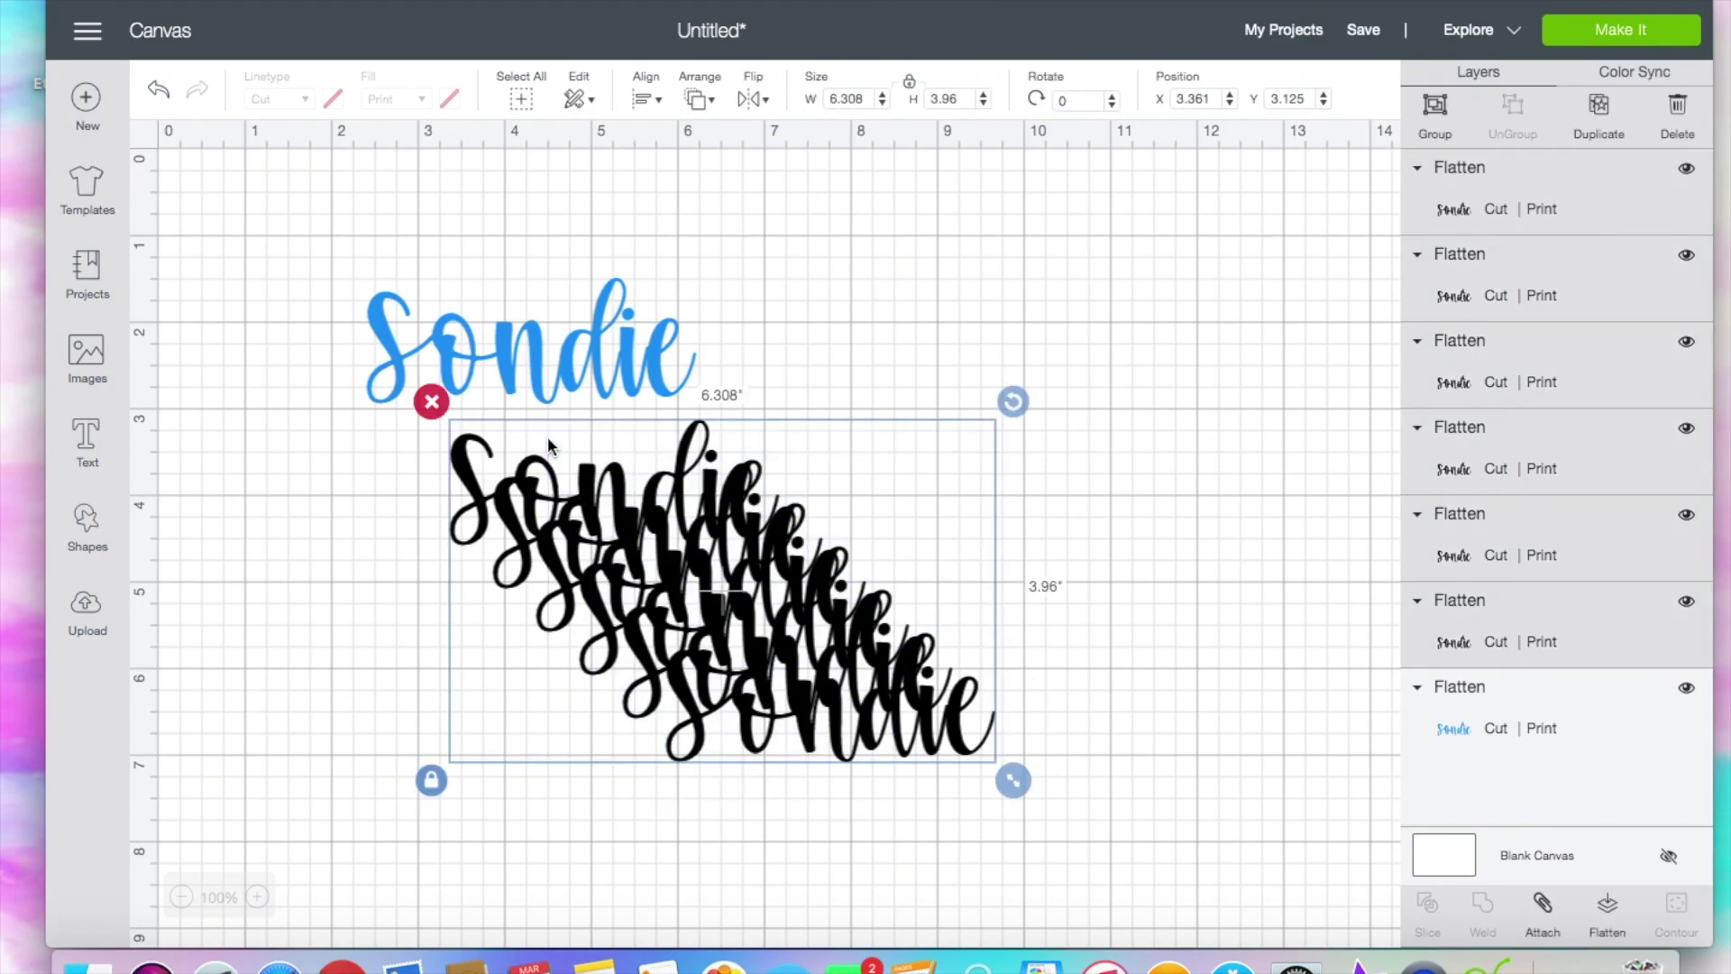
{"action": "right_click", "coordinate": [745, 665]}
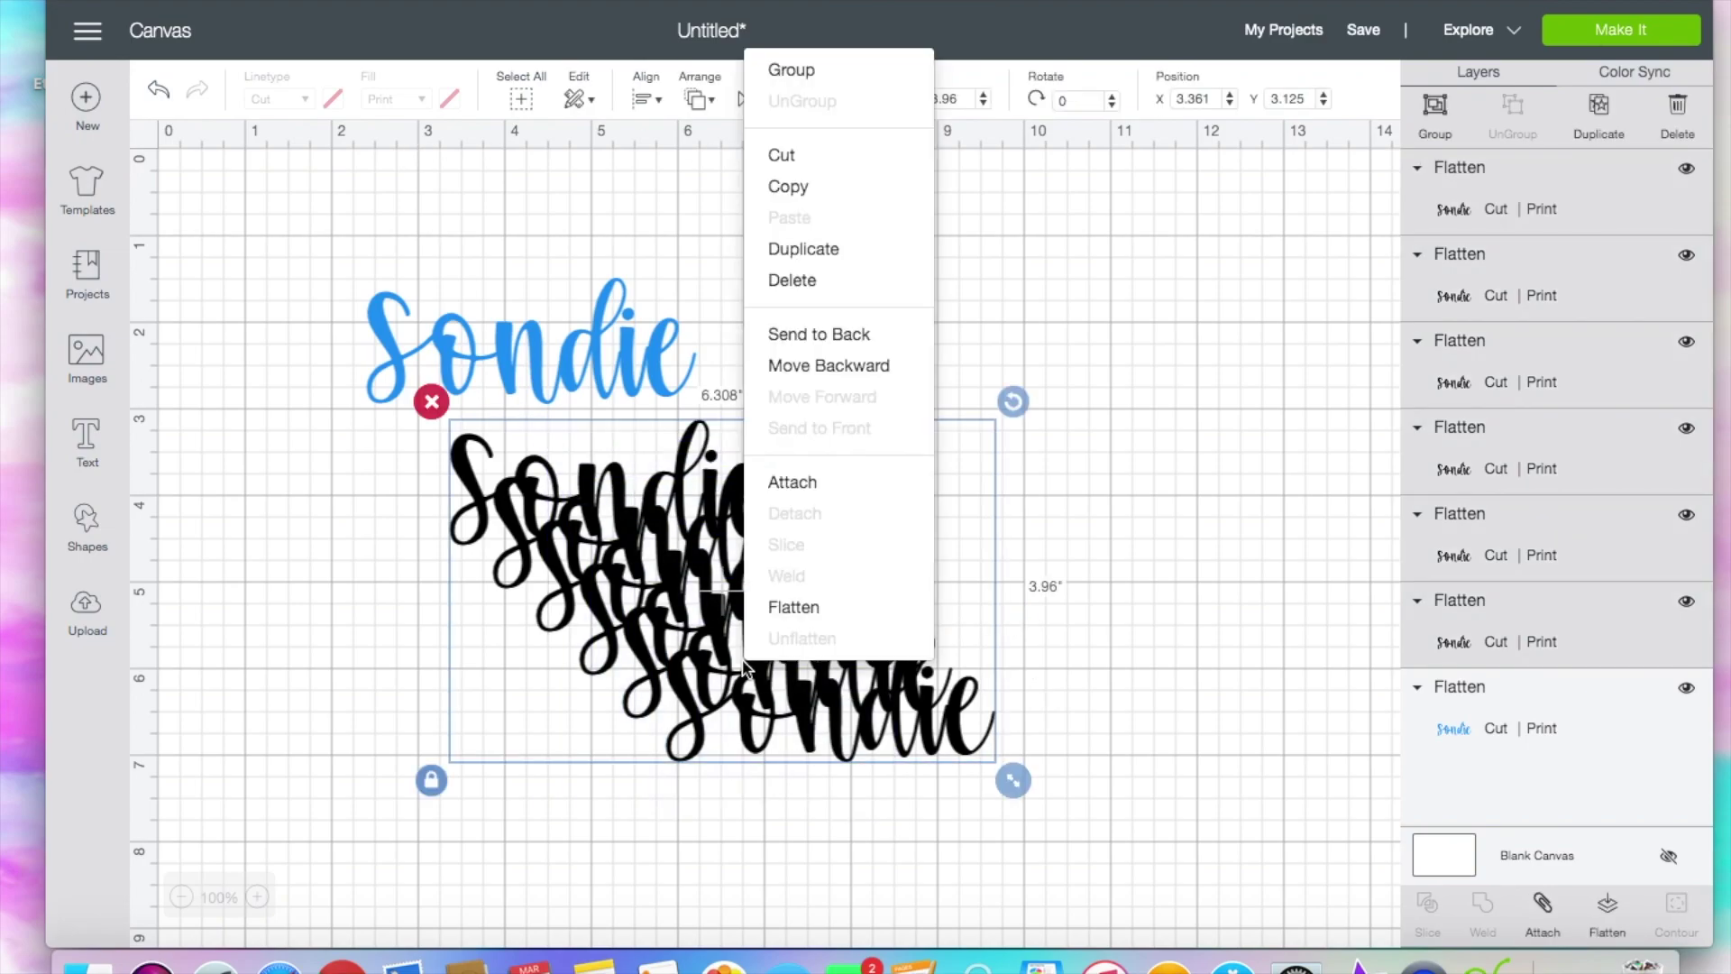
{"action": "left_click", "coordinate": [814, 336]}
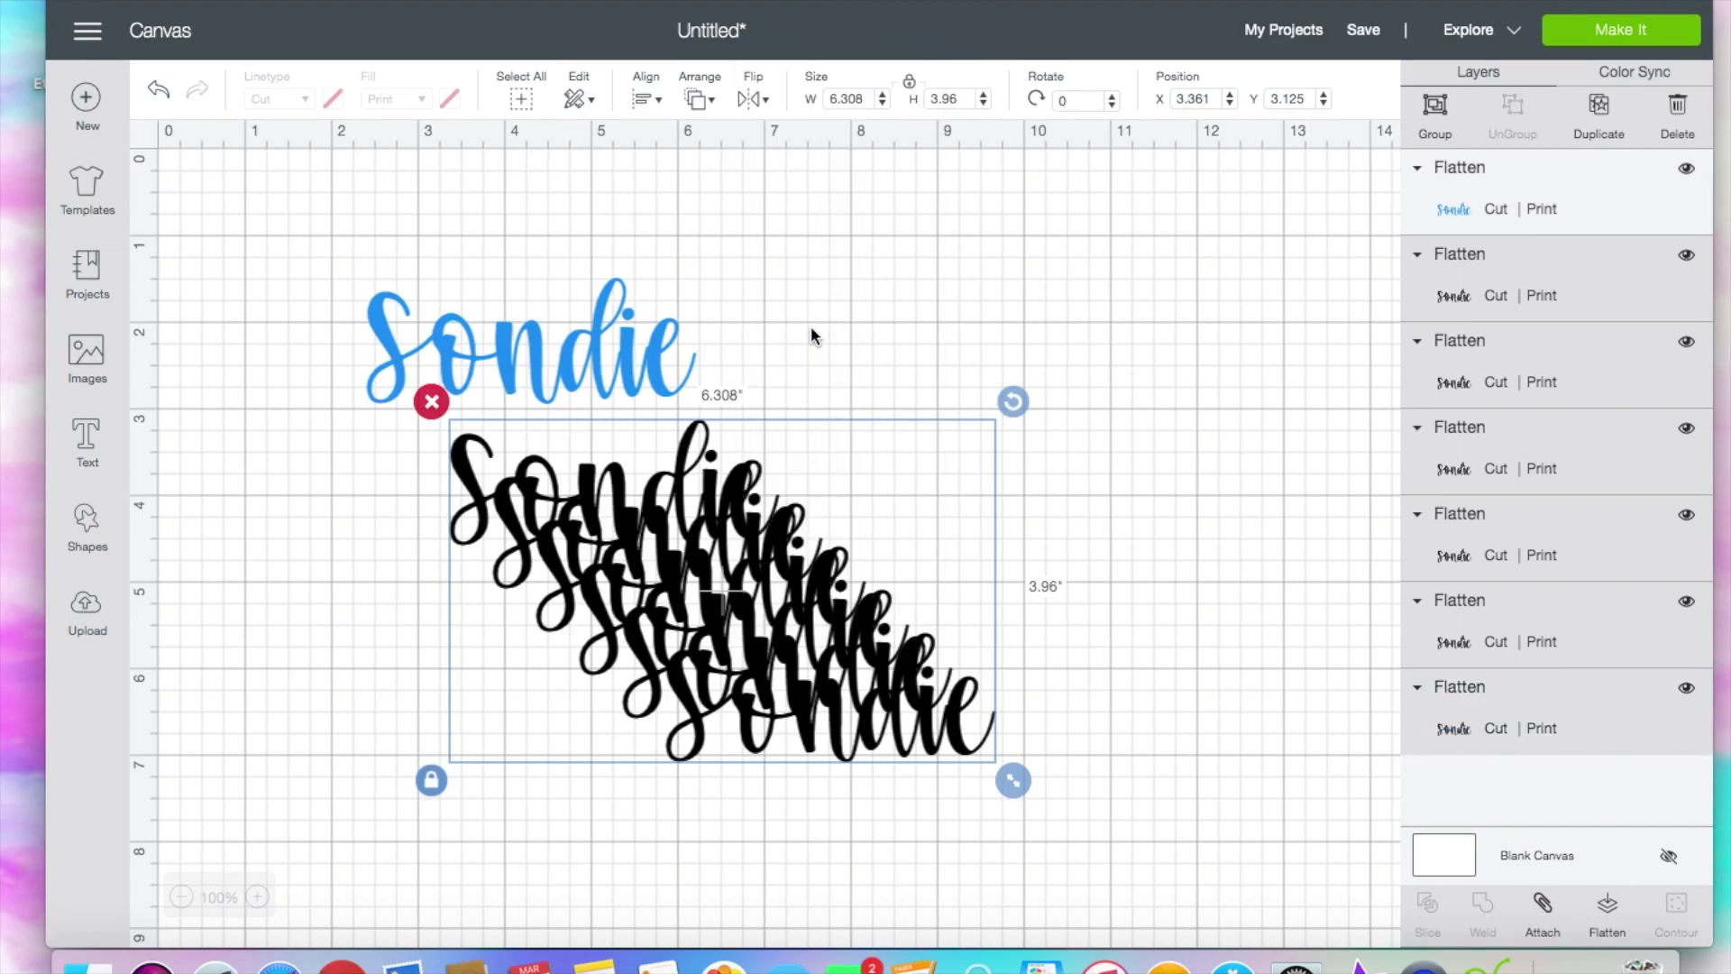
Step: Place two black copies behind the blue name, offset slightly right at about X 2.444 and X 2.458, Y 1.486
{"action": "left_click_drag", "start_coordinate": [467, 514], "coordinate": [392, 353]}
{"action": "left_click", "coordinate": [966, 203]}
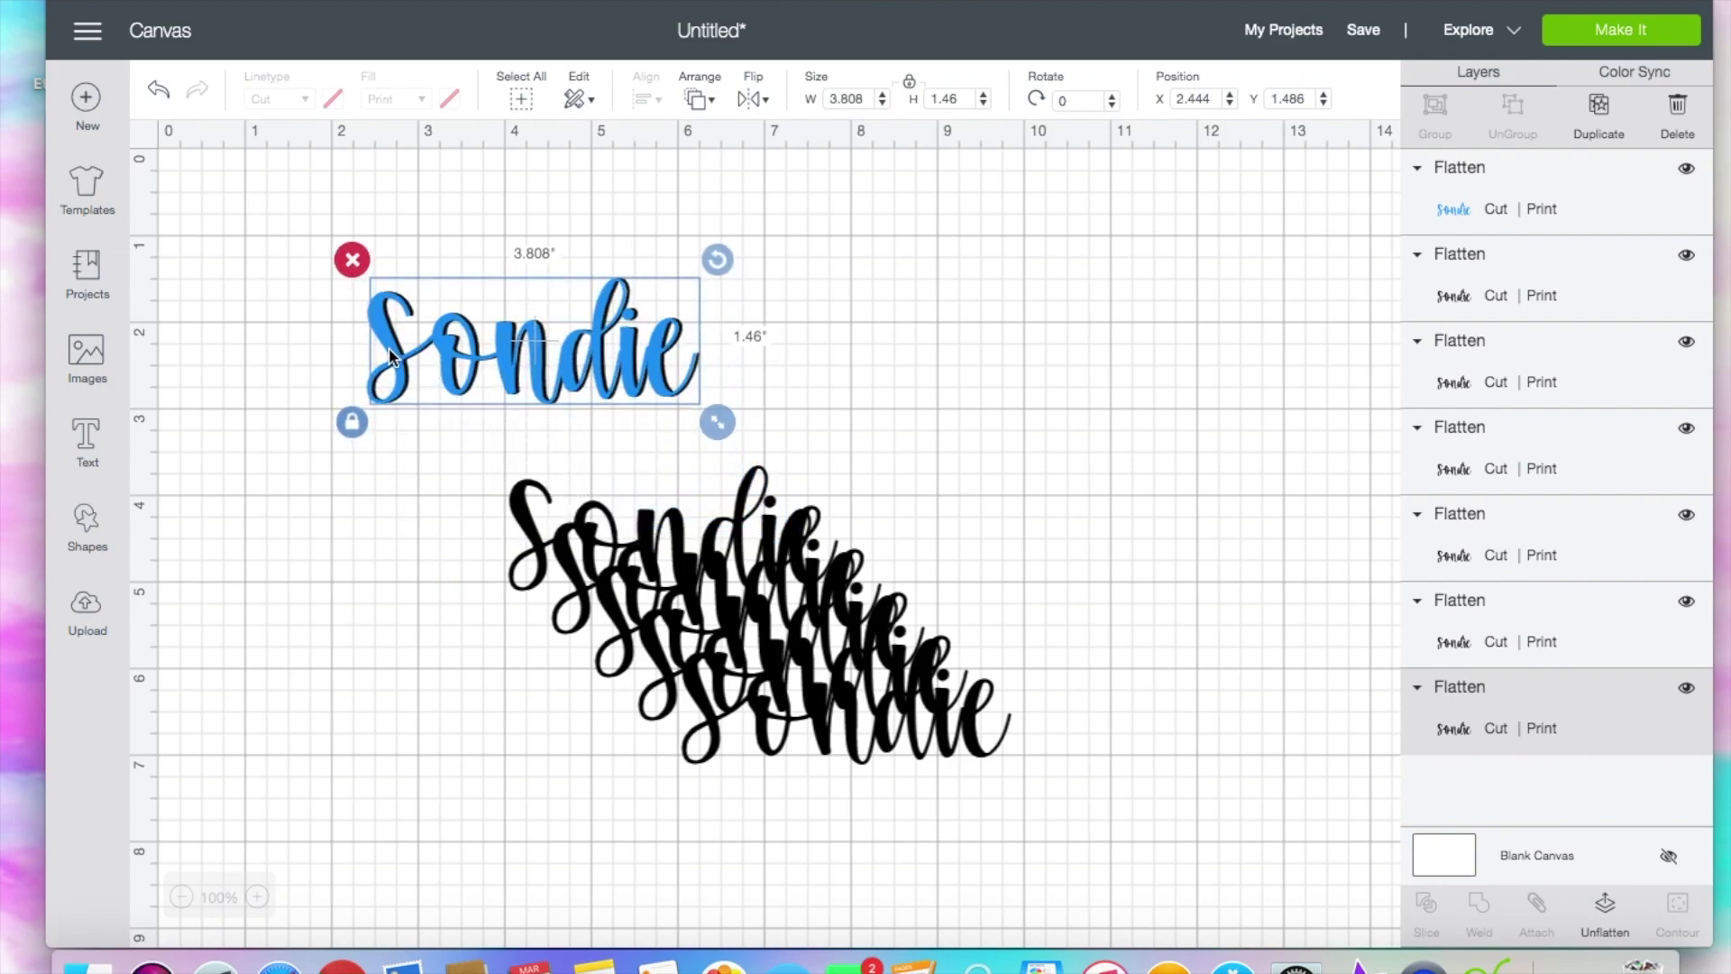
{"action": "left_click", "coordinate": [890, 425]}
{"action": "left_click_drag", "start_coordinate": [536, 550], "coordinate": [398, 357]}
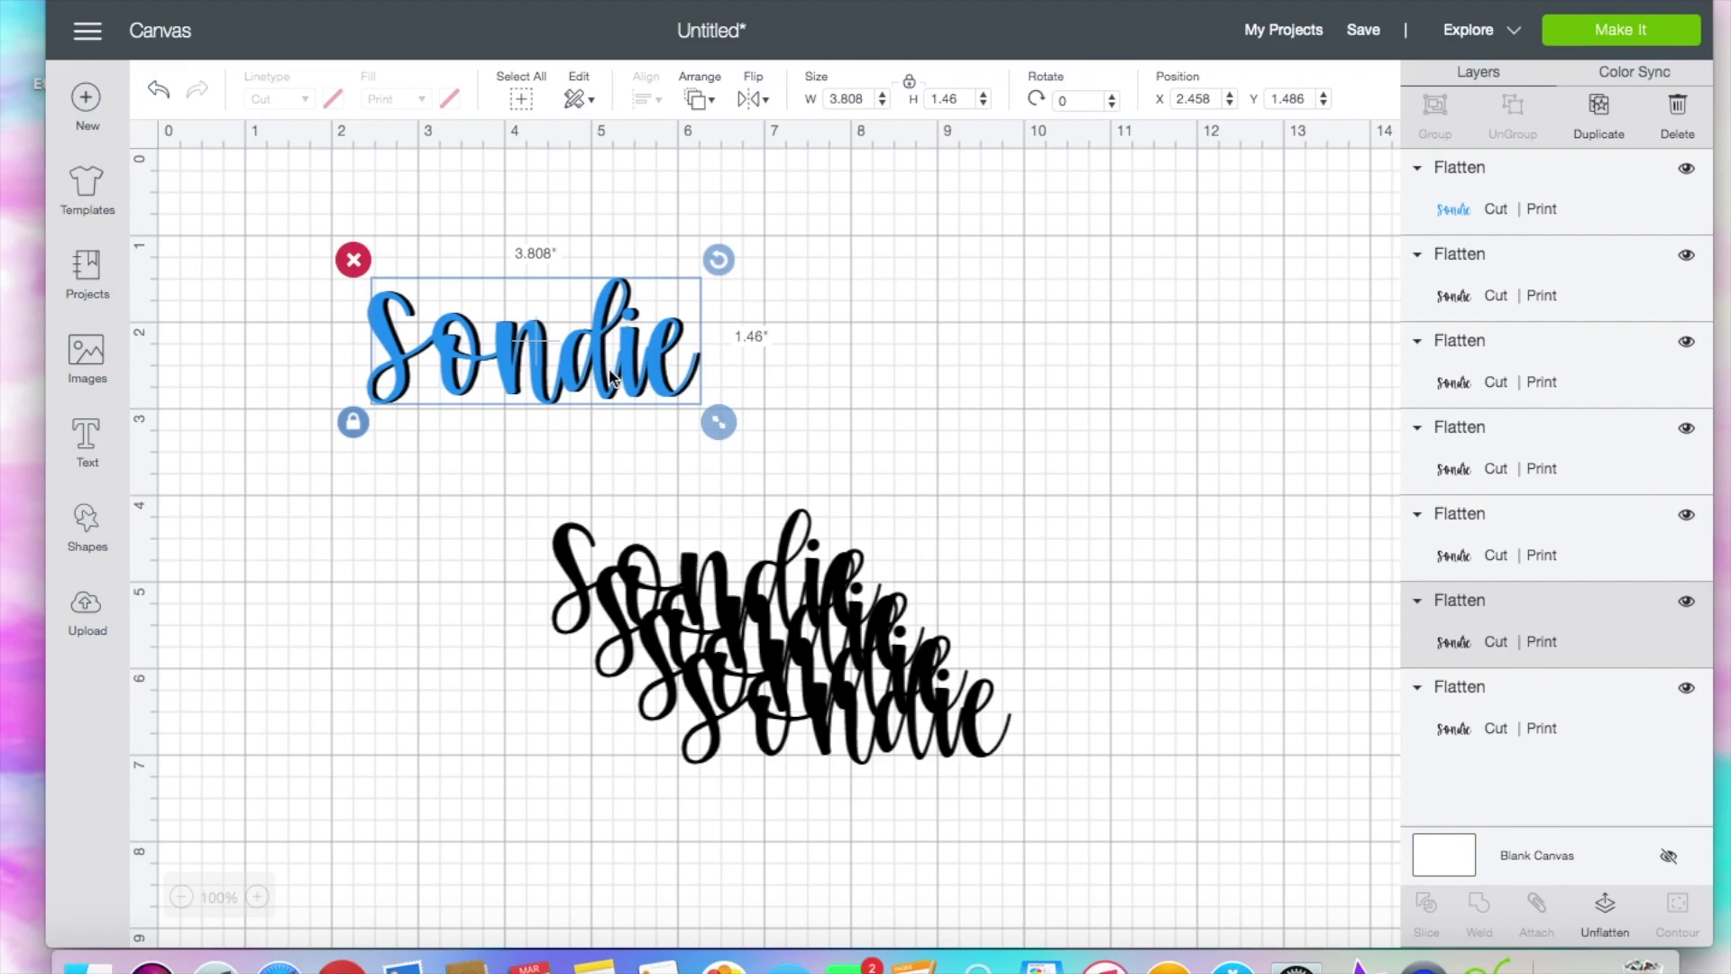
Step: Place two more black copies behind the blue name, one of them offset left at about X 2.375, Y 1.5
{"action": "left_click", "coordinate": [641, 590]}
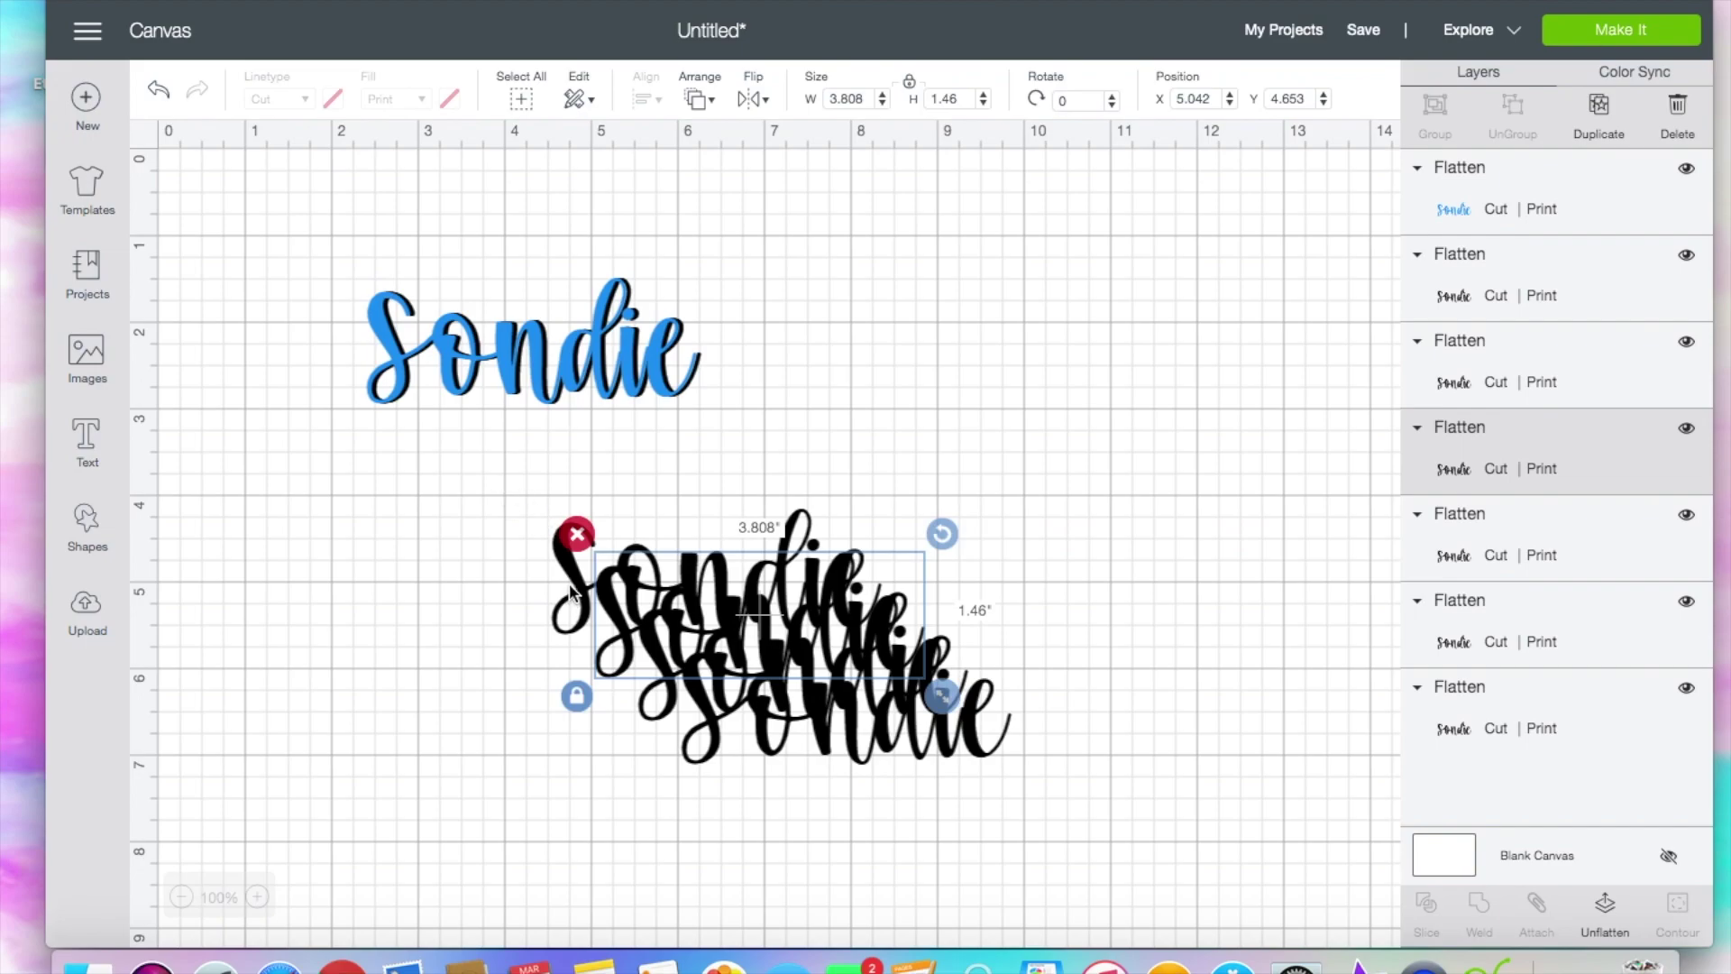
{"action": "left_click_drag", "start_coordinate": [573, 580], "coordinate": [389, 352]}
{"action": "left_click_drag", "start_coordinate": [622, 613], "coordinate": [388, 338]}
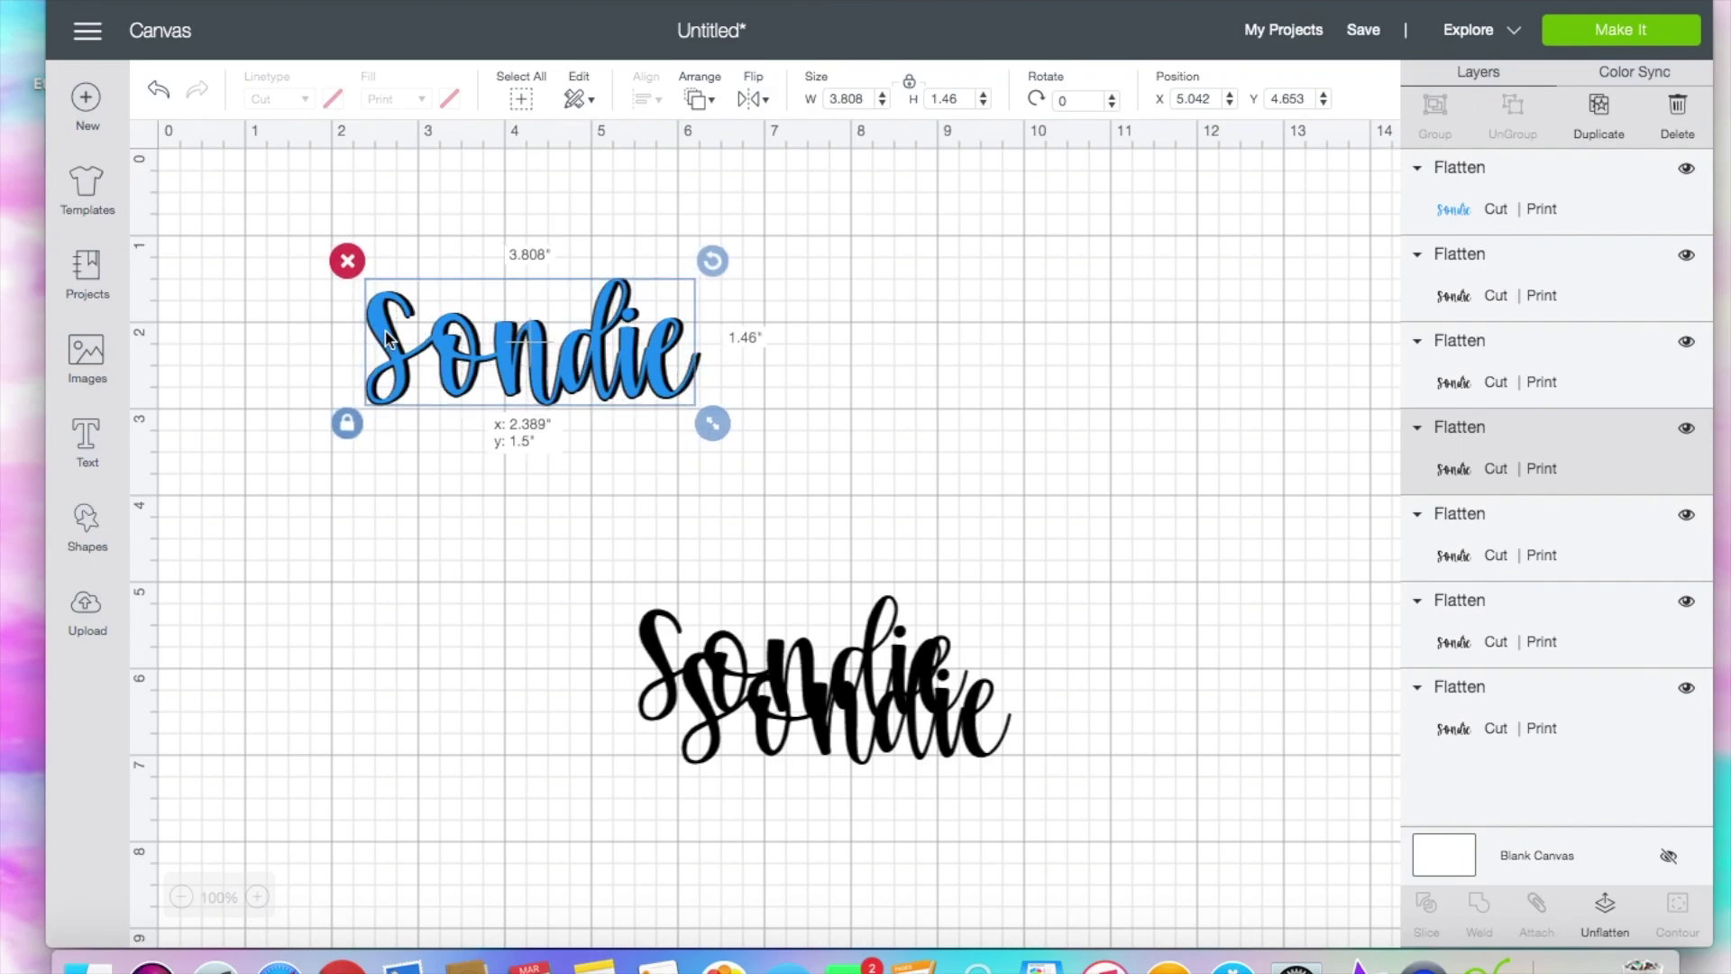
{"action": "left_click_drag", "start_coordinate": [384, 338], "coordinate": [384, 338]}
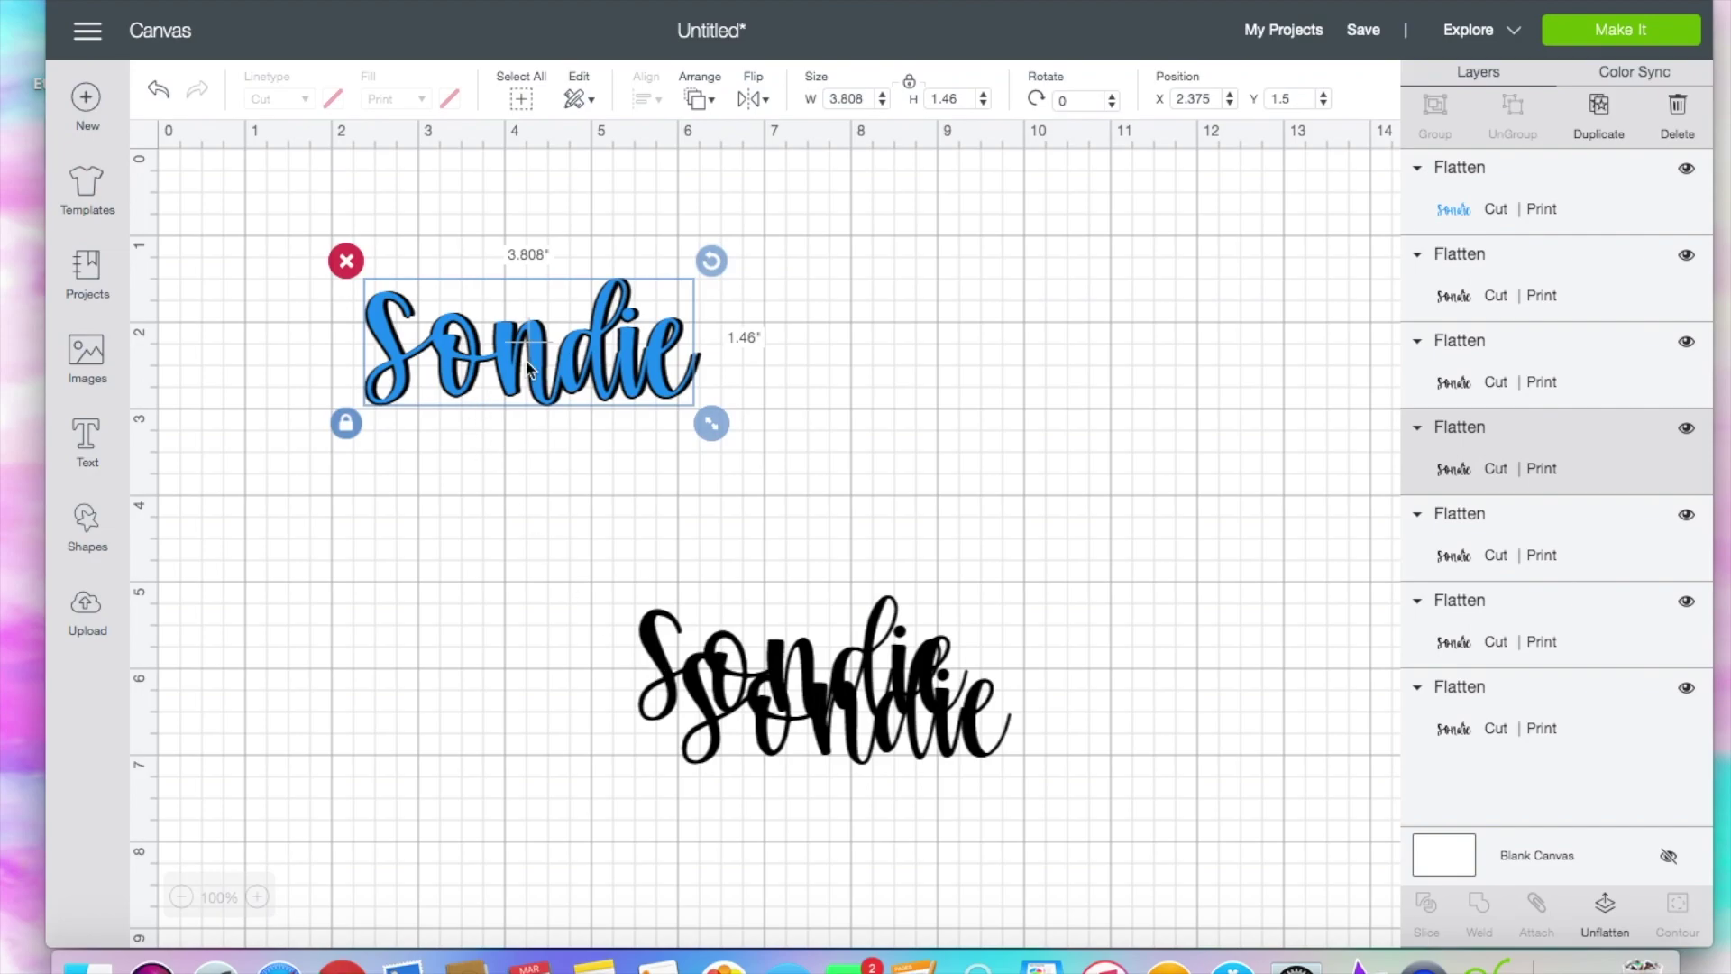
Step: Place the last two black copies behind the blue name at about X 2.403, Y 1.458 and X 2.431, Y 1.514
{"action": "left_click_drag", "start_coordinate": [615, 618], "coordinate": [382, 326]}
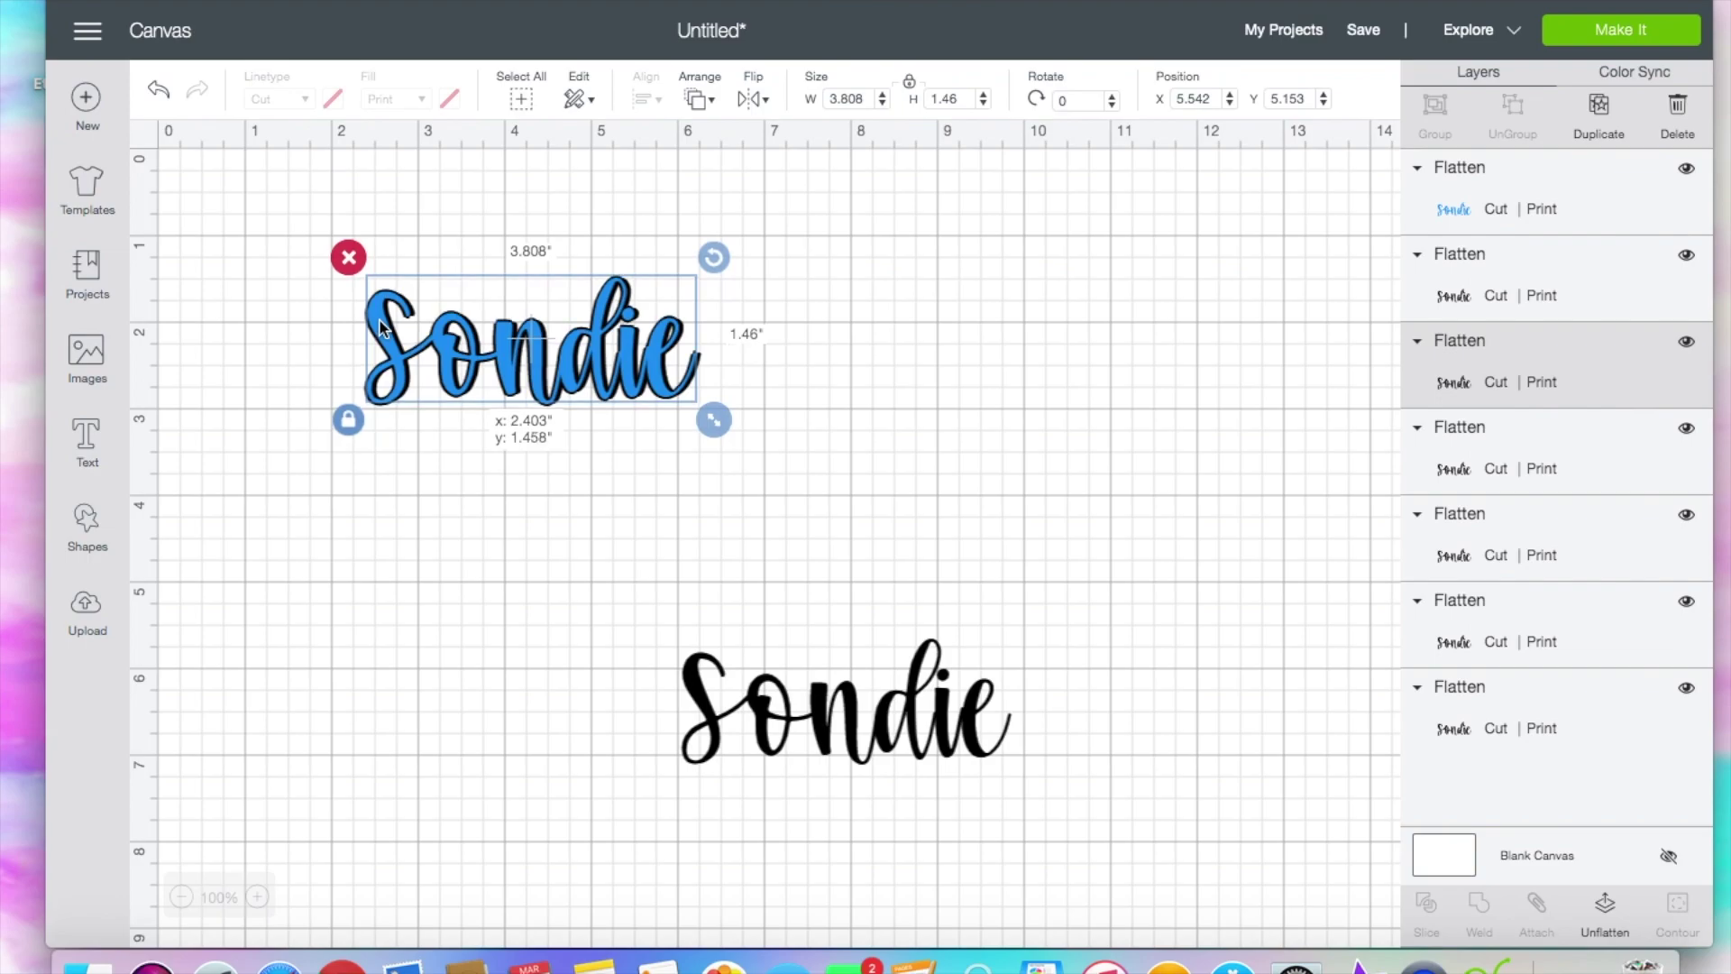
{"action": "left_click_drag", "start_coordinate": [382, 327], "coordinate": [381, 321]}
{"action": "left_click_drag", "start_coordinate": [721, 745], "coordinate": [403, 376]}
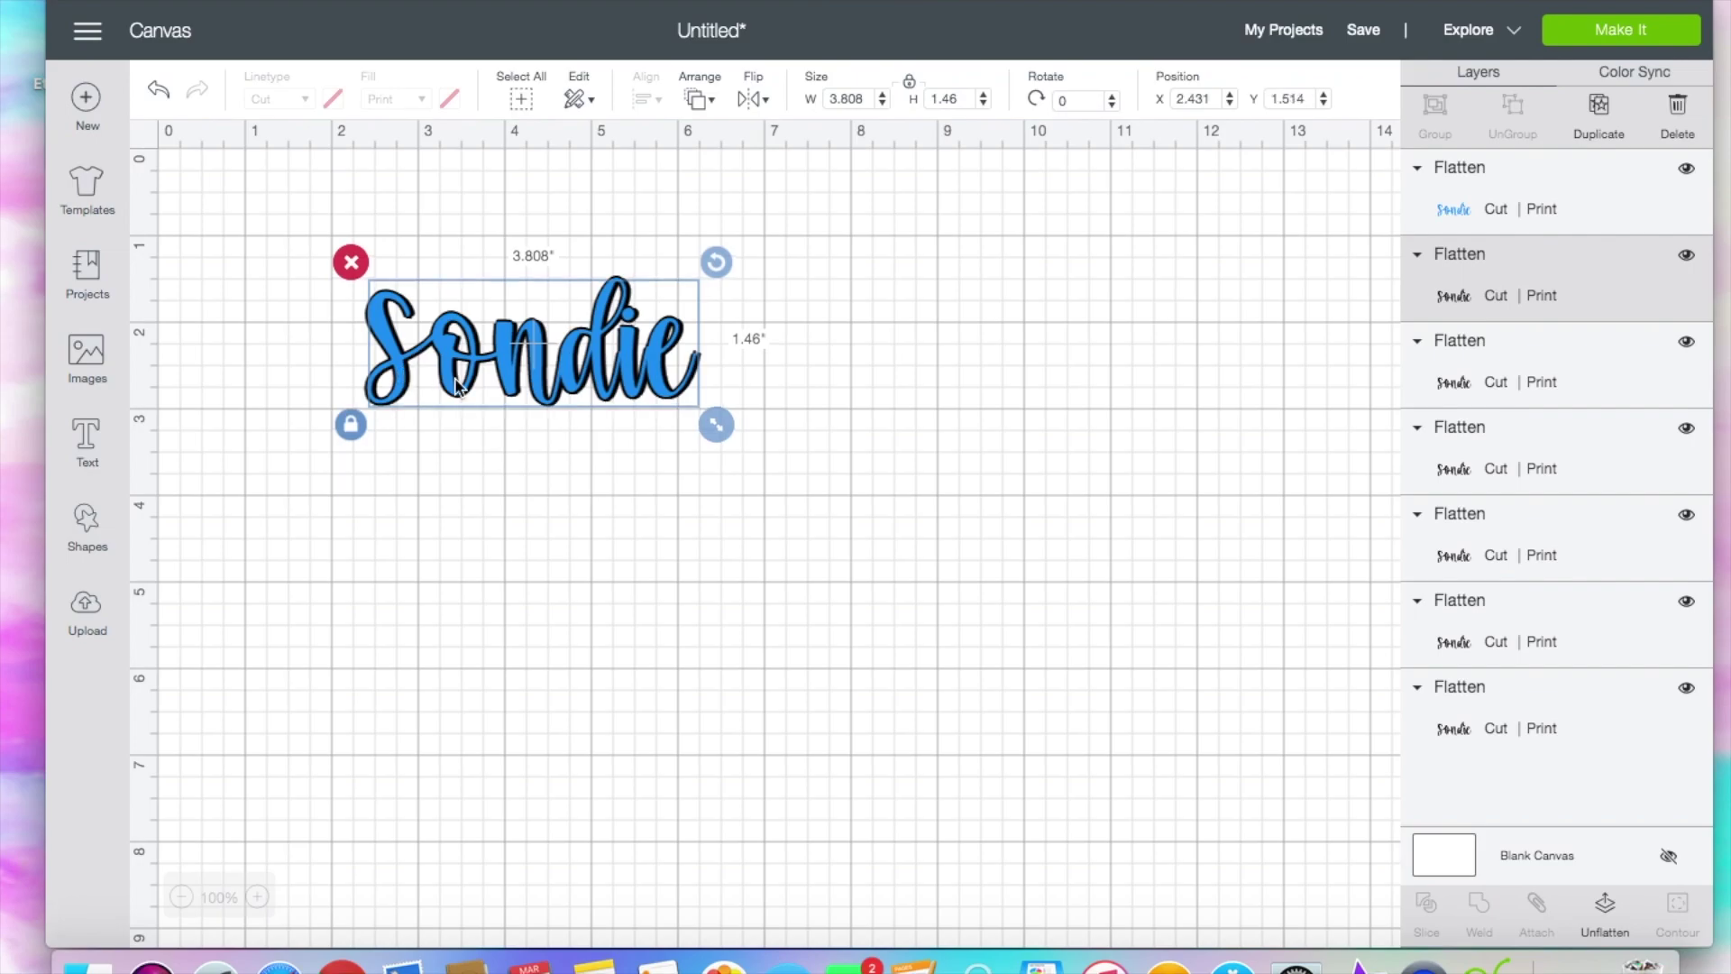
{"action": "left_click", "coordinate": [765, 494]}
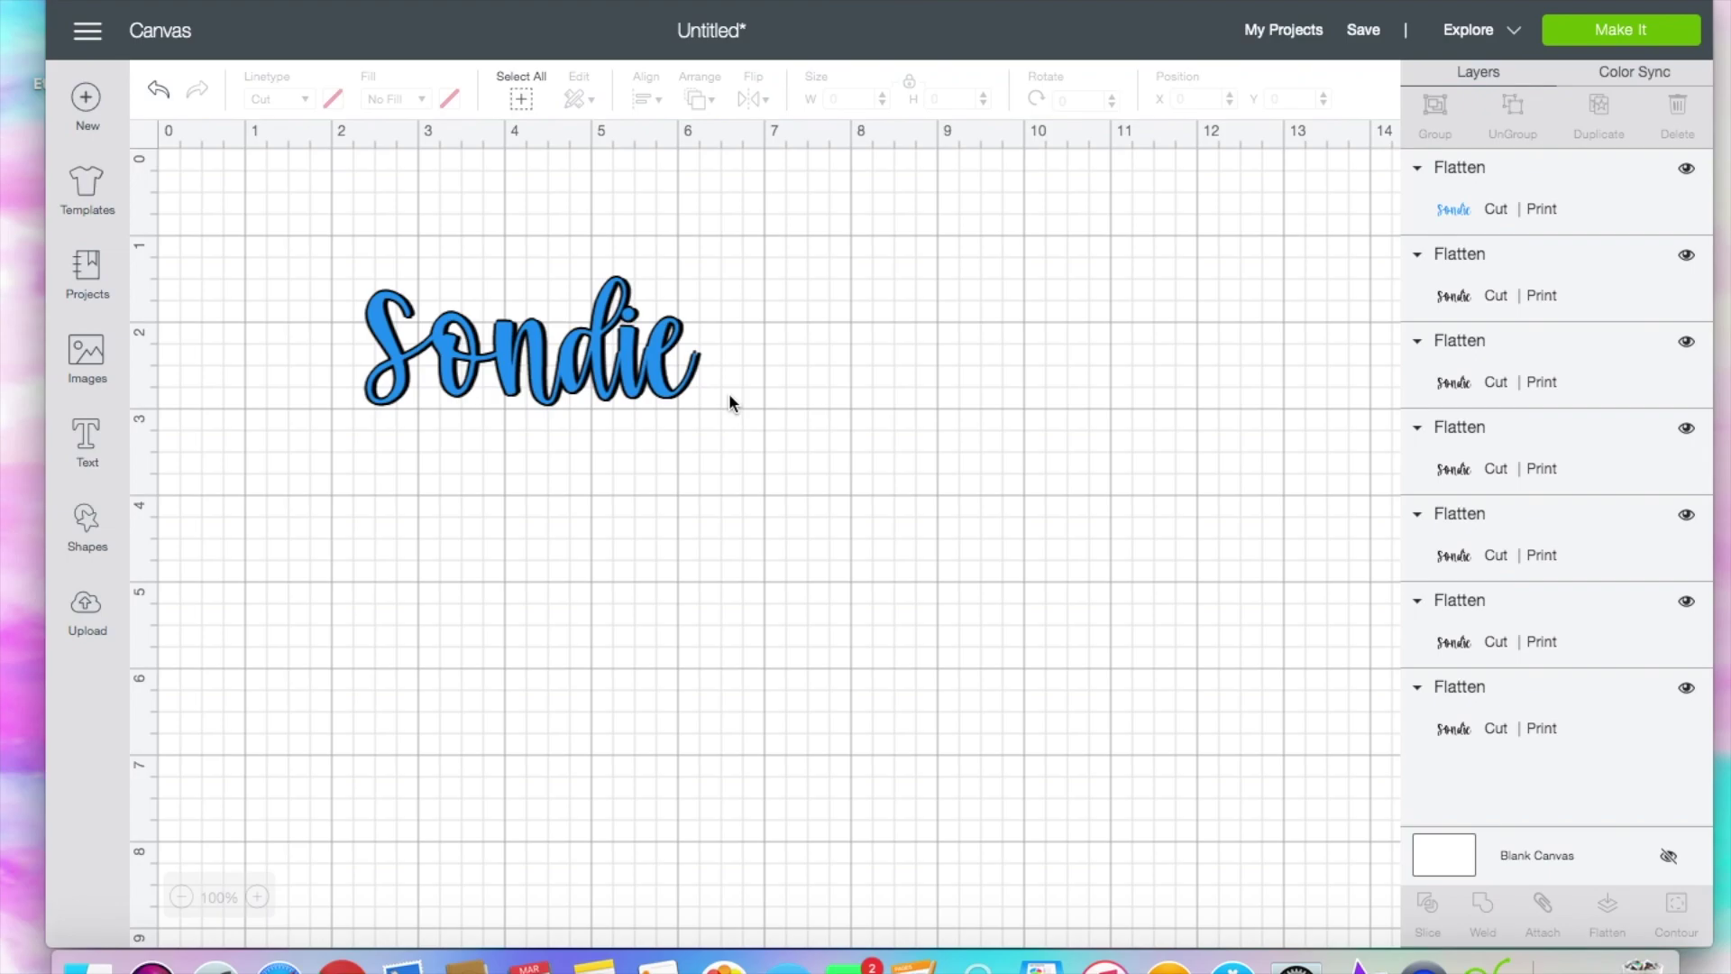
Step: Select the blue name with all its black copies and enlarge them together to about 7.78 by 3.03 inches
{"action": "left_click", "coordinate": [701, 372]}
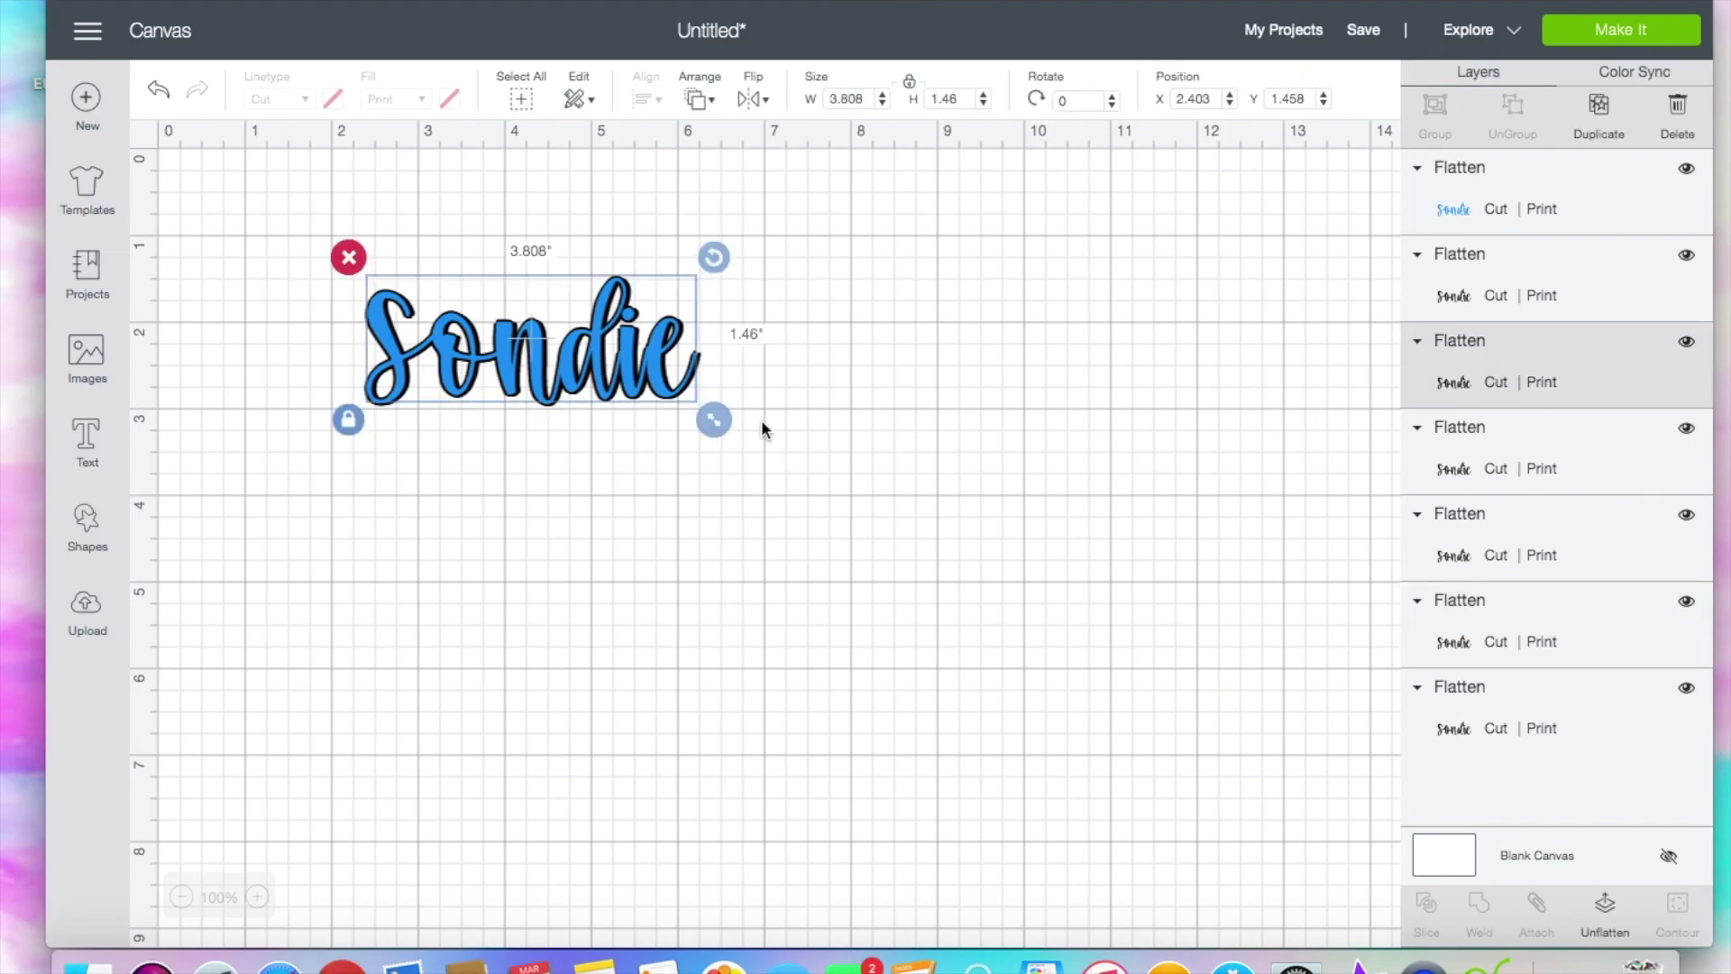
{"action": "left_click_drag", "start_coordinate": [693, 388], "coordinate": [689, 391]}
{"action": "left_click", "coordinate": [769, 382]}
{"action": "left_click_drag", "start_coordinate": [771, 438], "coordinate": [289, 214]}
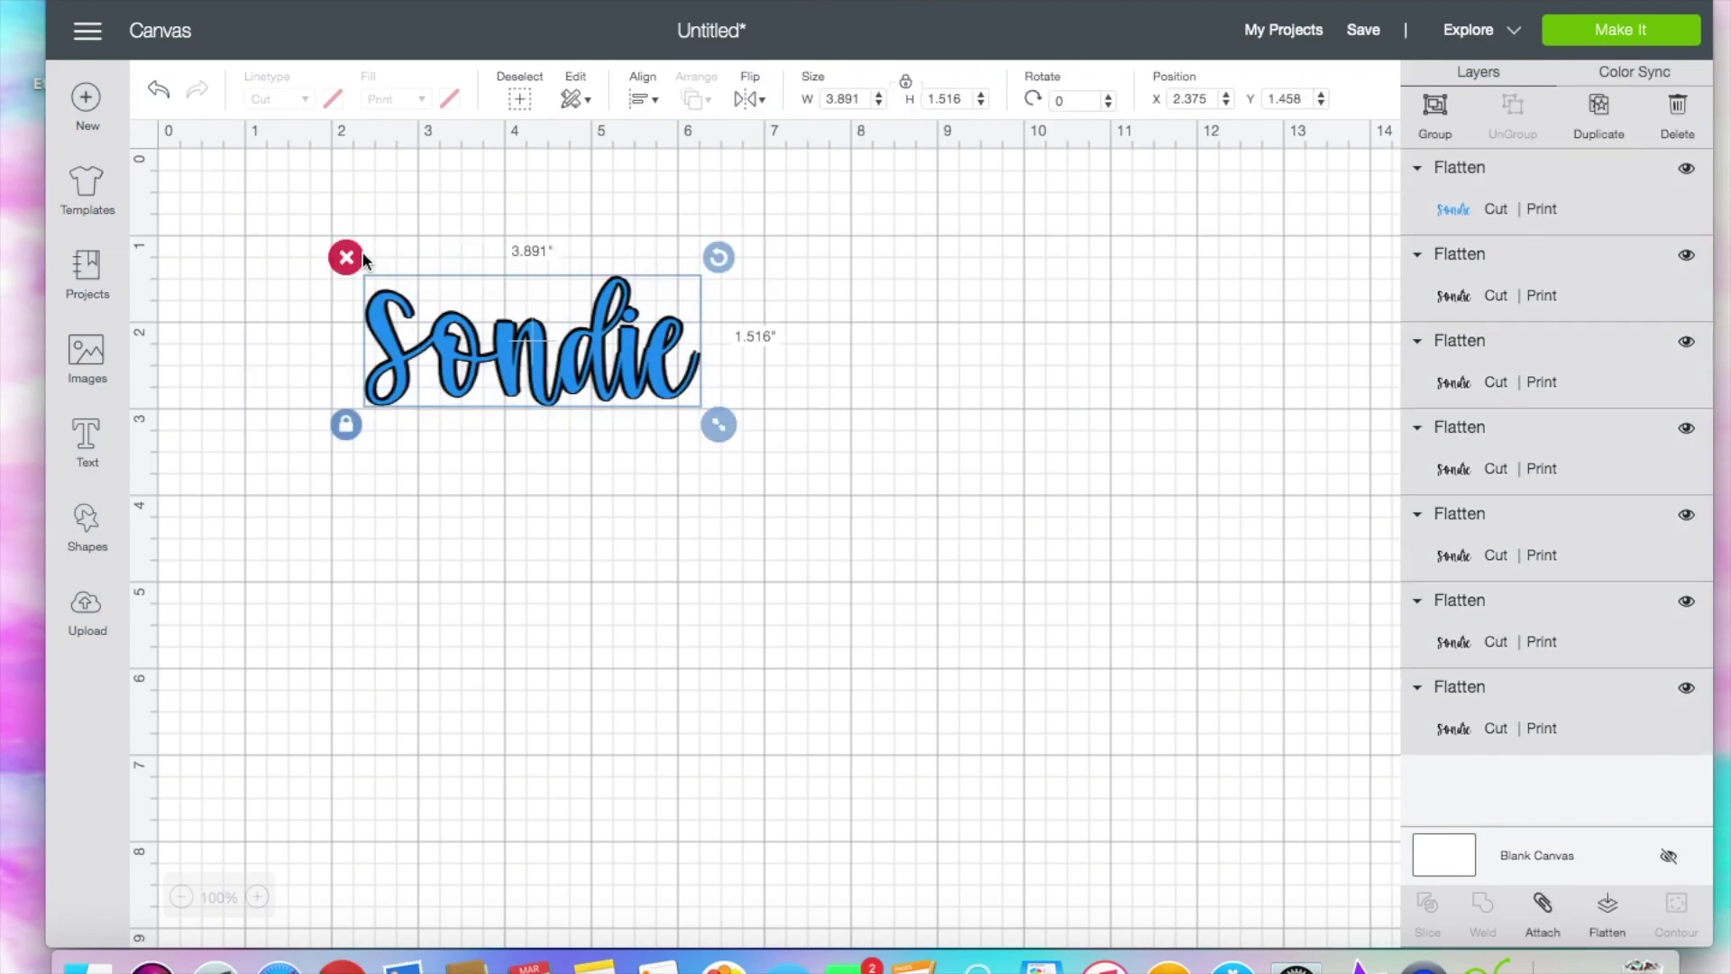
{"action": "left_click_drag", "start_coordinate": [736, 426], "coordinate": [1053, 729]}
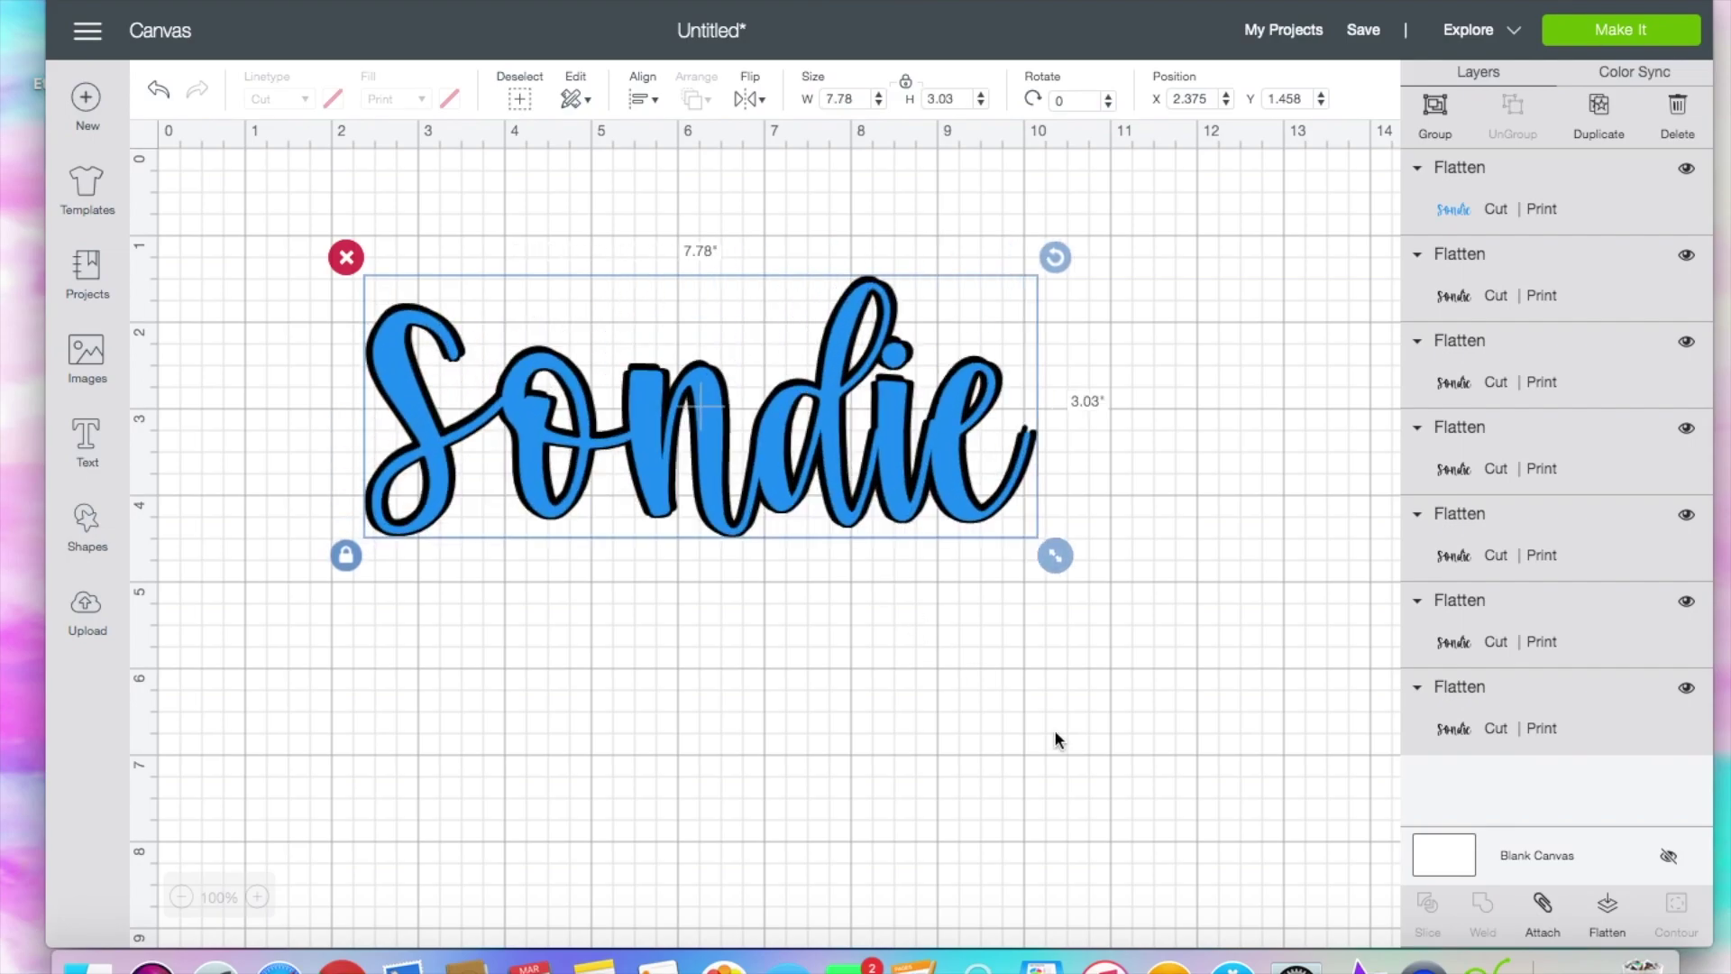
Step: Nudge a black shadow copy to even out the outline, and move the whole layered name farther right and slightly up
{"action": "left_click", "coordinate": [575, 604]}
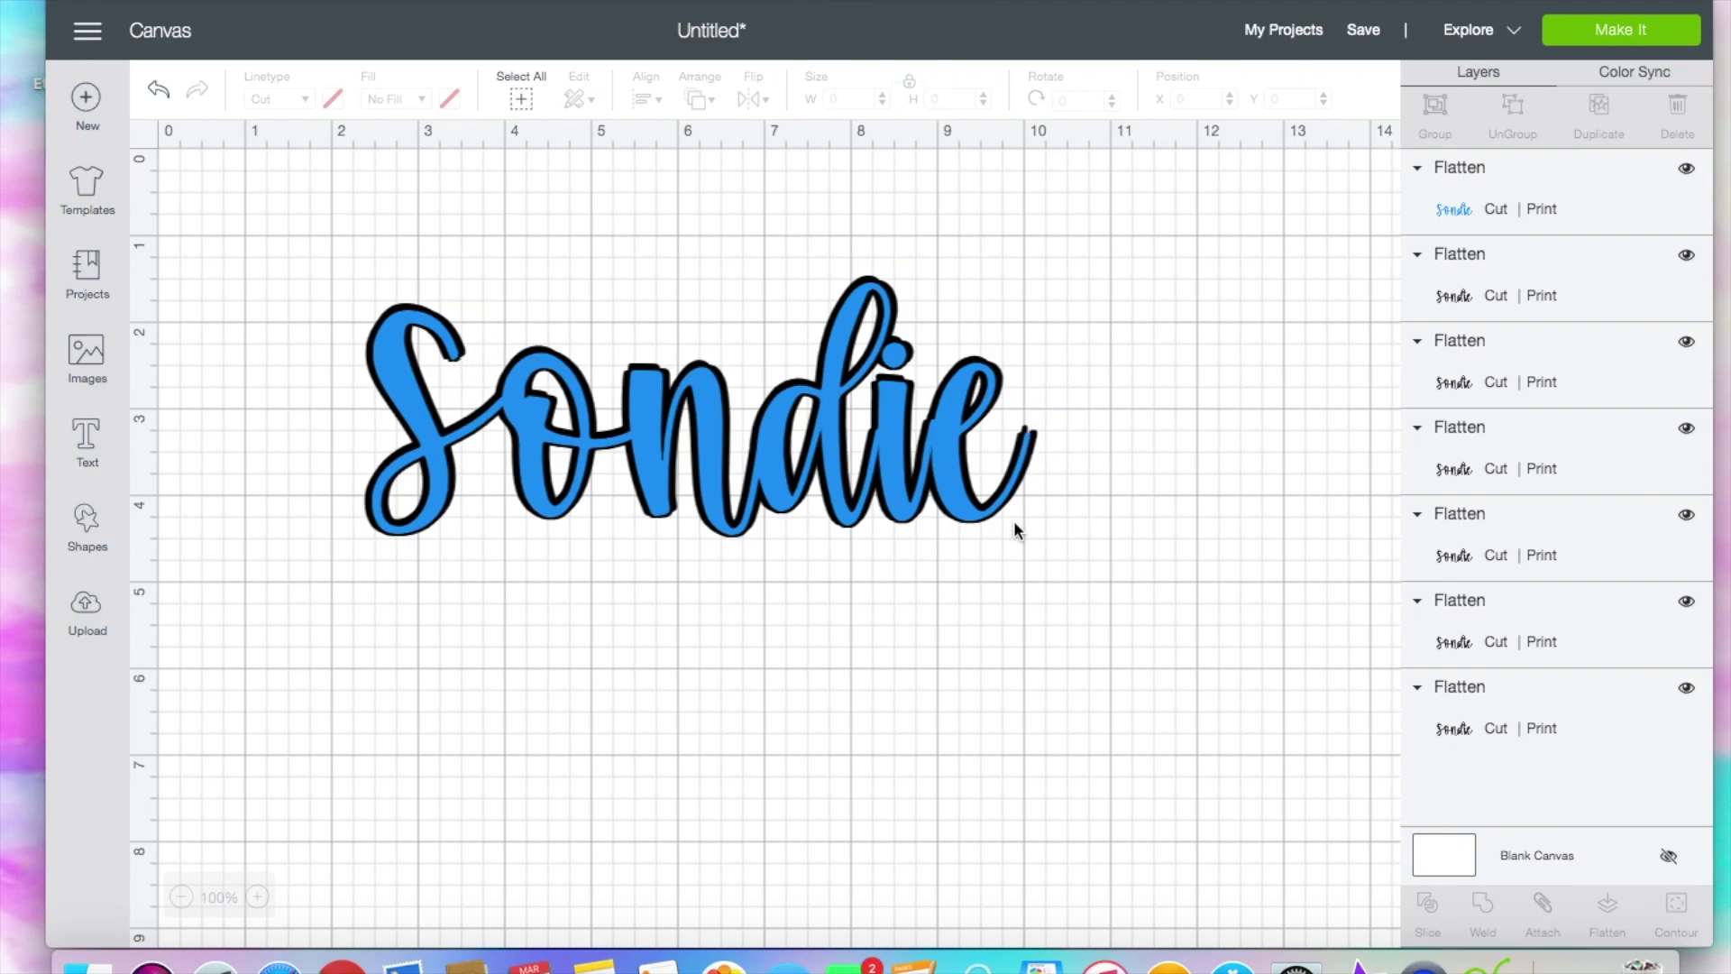
{"action": "left_click", "coordinate": [1572, 433]}
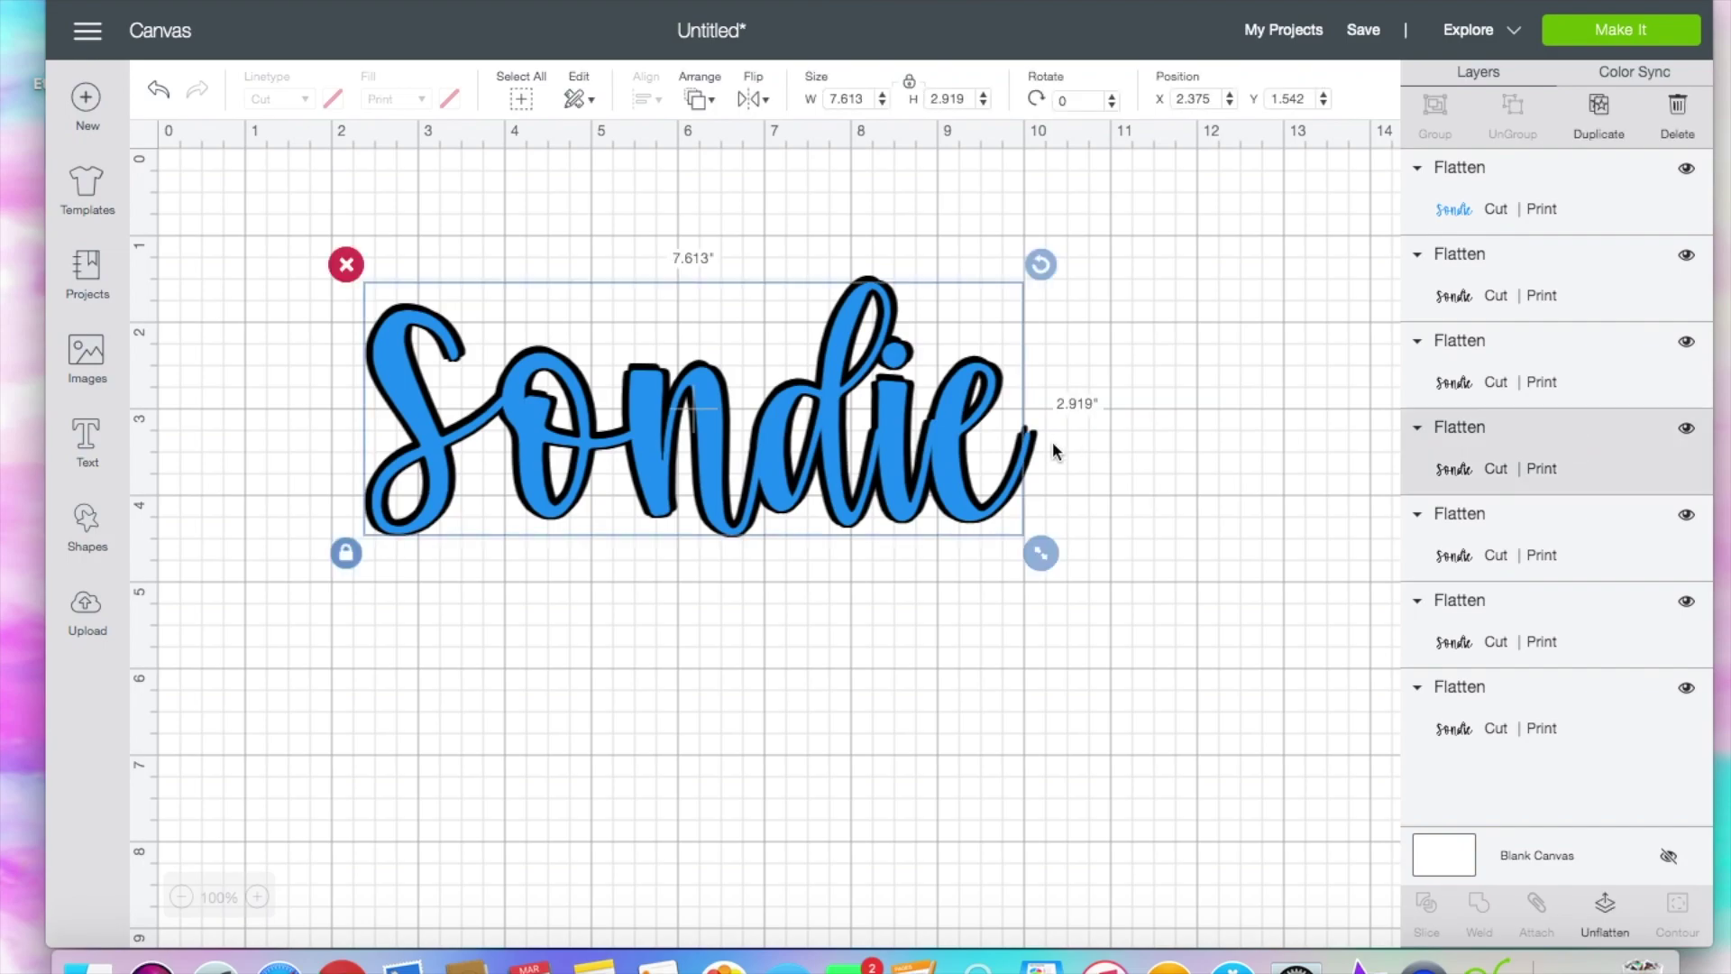
{"action": "right_click", "coordinate": [998, 510]}
{"action": "left_click", "coordinate": [926, 525]}
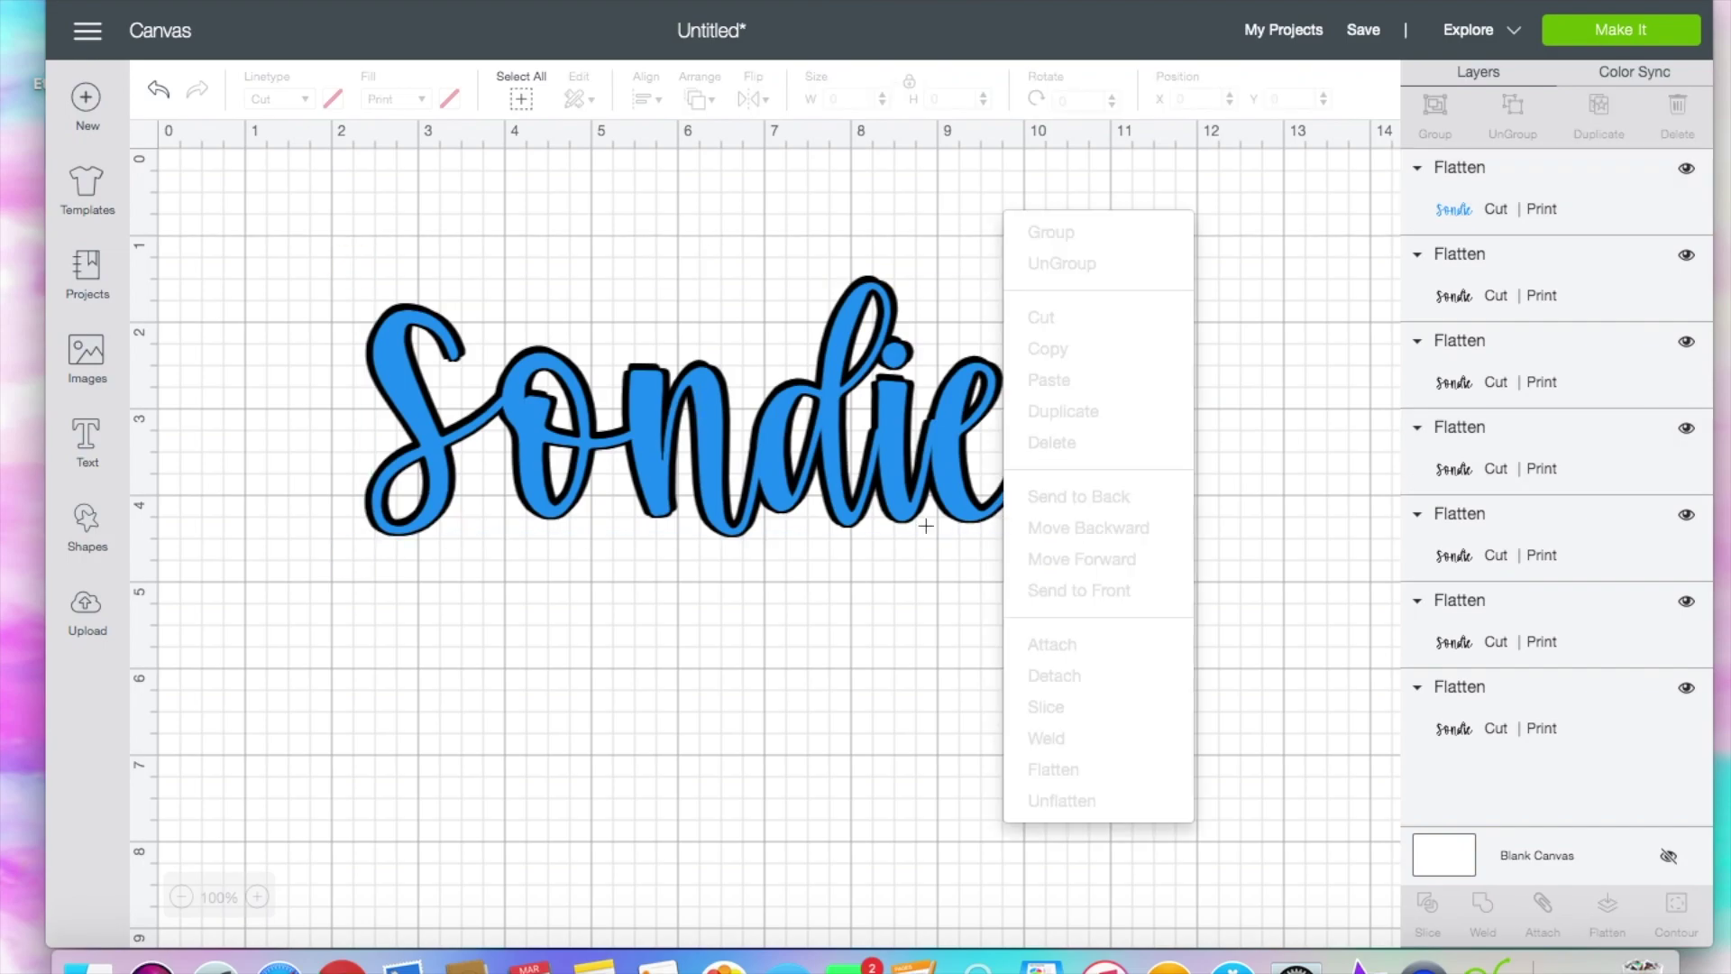
{"action": "left_click", "coordinate": [1379, 433]}
{"action": "left_click", "coordinate": [1491, 375]}
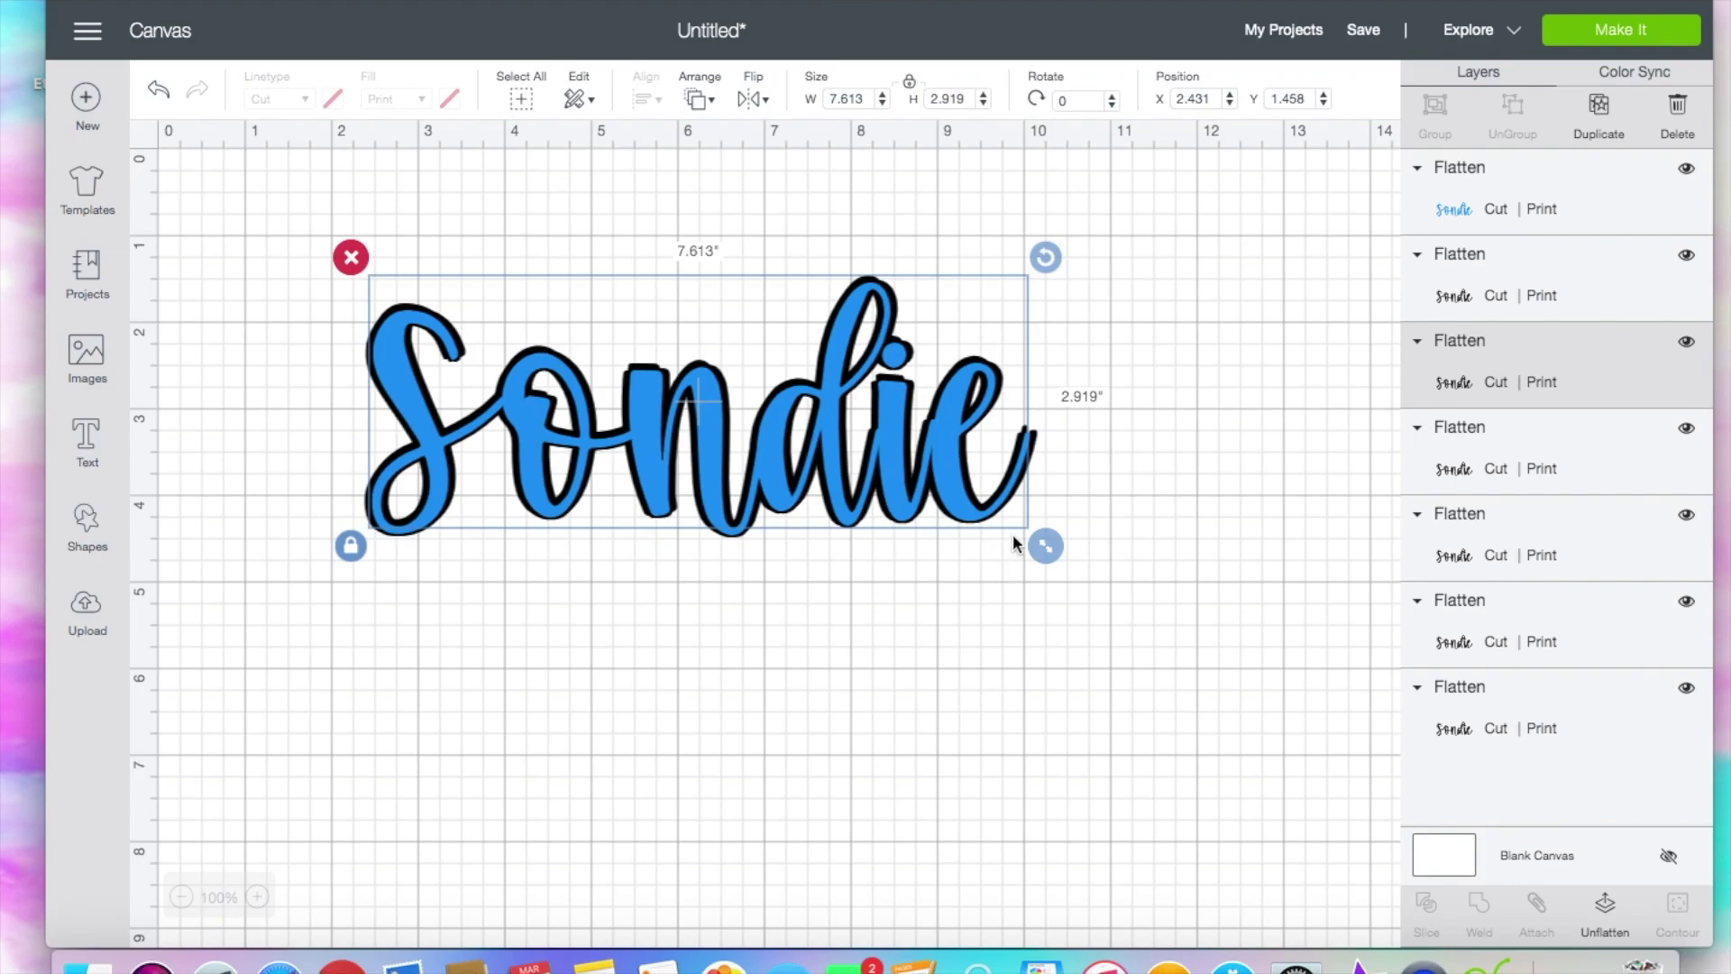
{"action": "left_click_drag", "start_coordinate": [935, 515], "coordinate": [930, 510]}
{"action": "left_click", "coordinate": [1213, 460]}
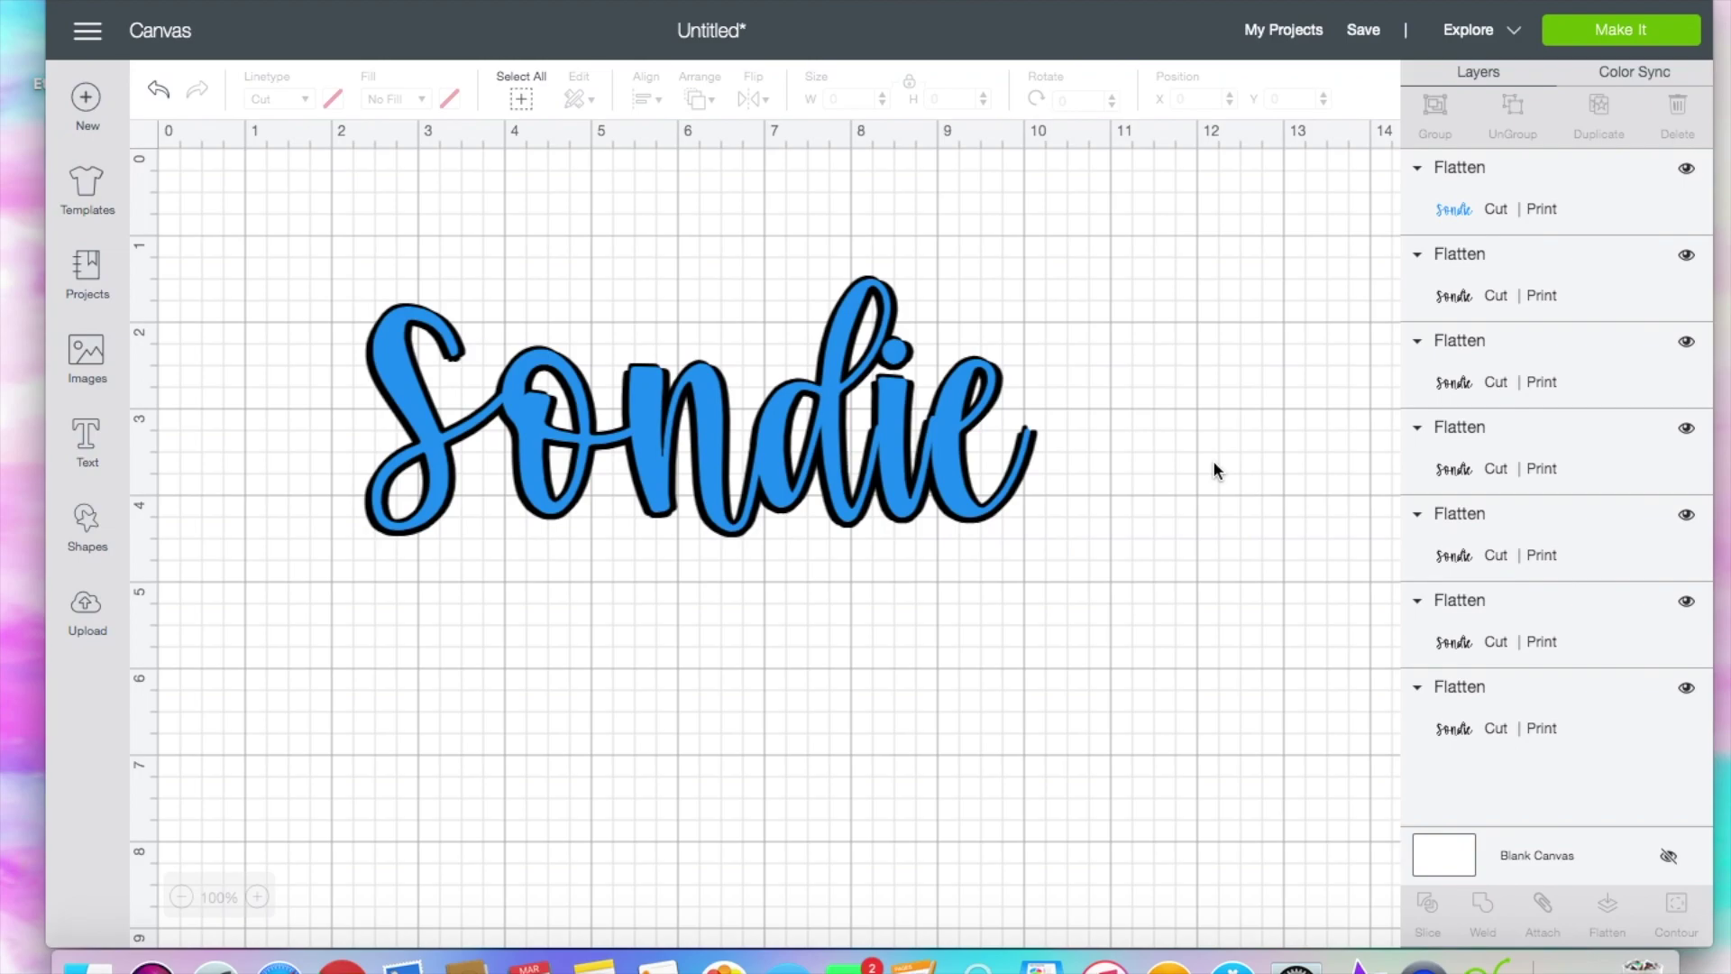
{"action": "left_click_drag", "start_coordinate": [1213, 460], "coordinate": [773, 361]}
{"action": "left_click", "coordinate": [837, 763]}
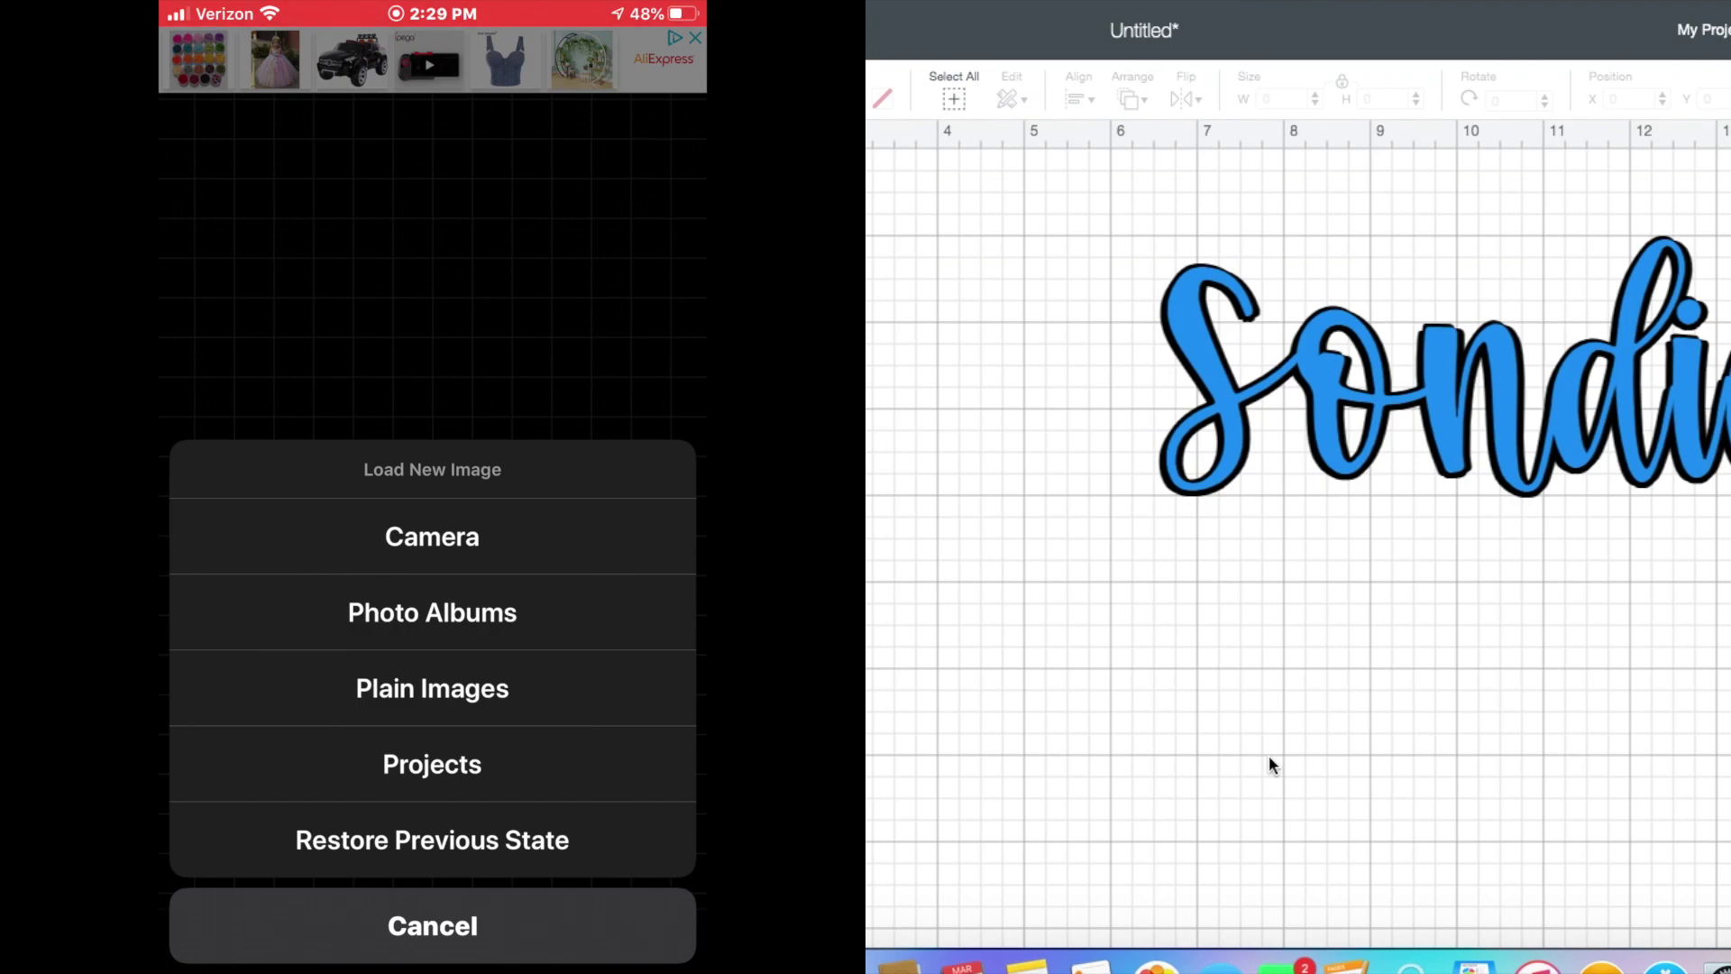
Step: Switch to Phonto and load a plain white 2048 x 2048 image as the background
{"action": "left_click", "coordinate": [433, 688]}
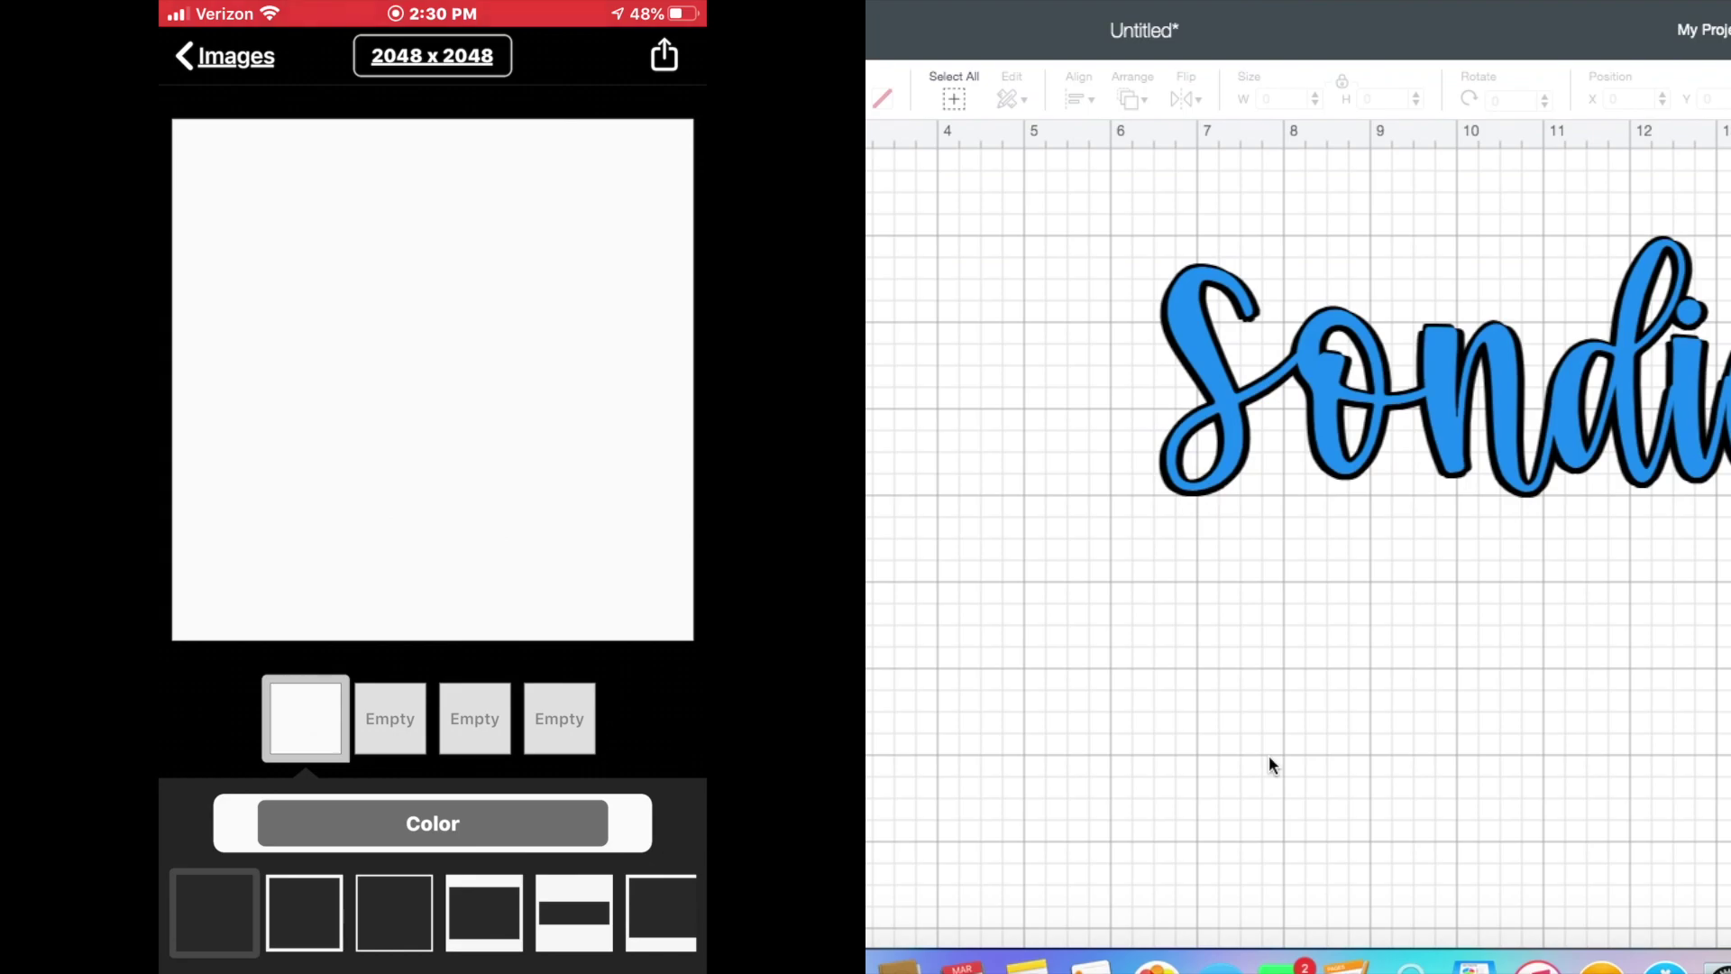
{"action": "left_click", "coordinate": [665, 55]}
{"action": "left_click", "coordinate": [432, 688]}
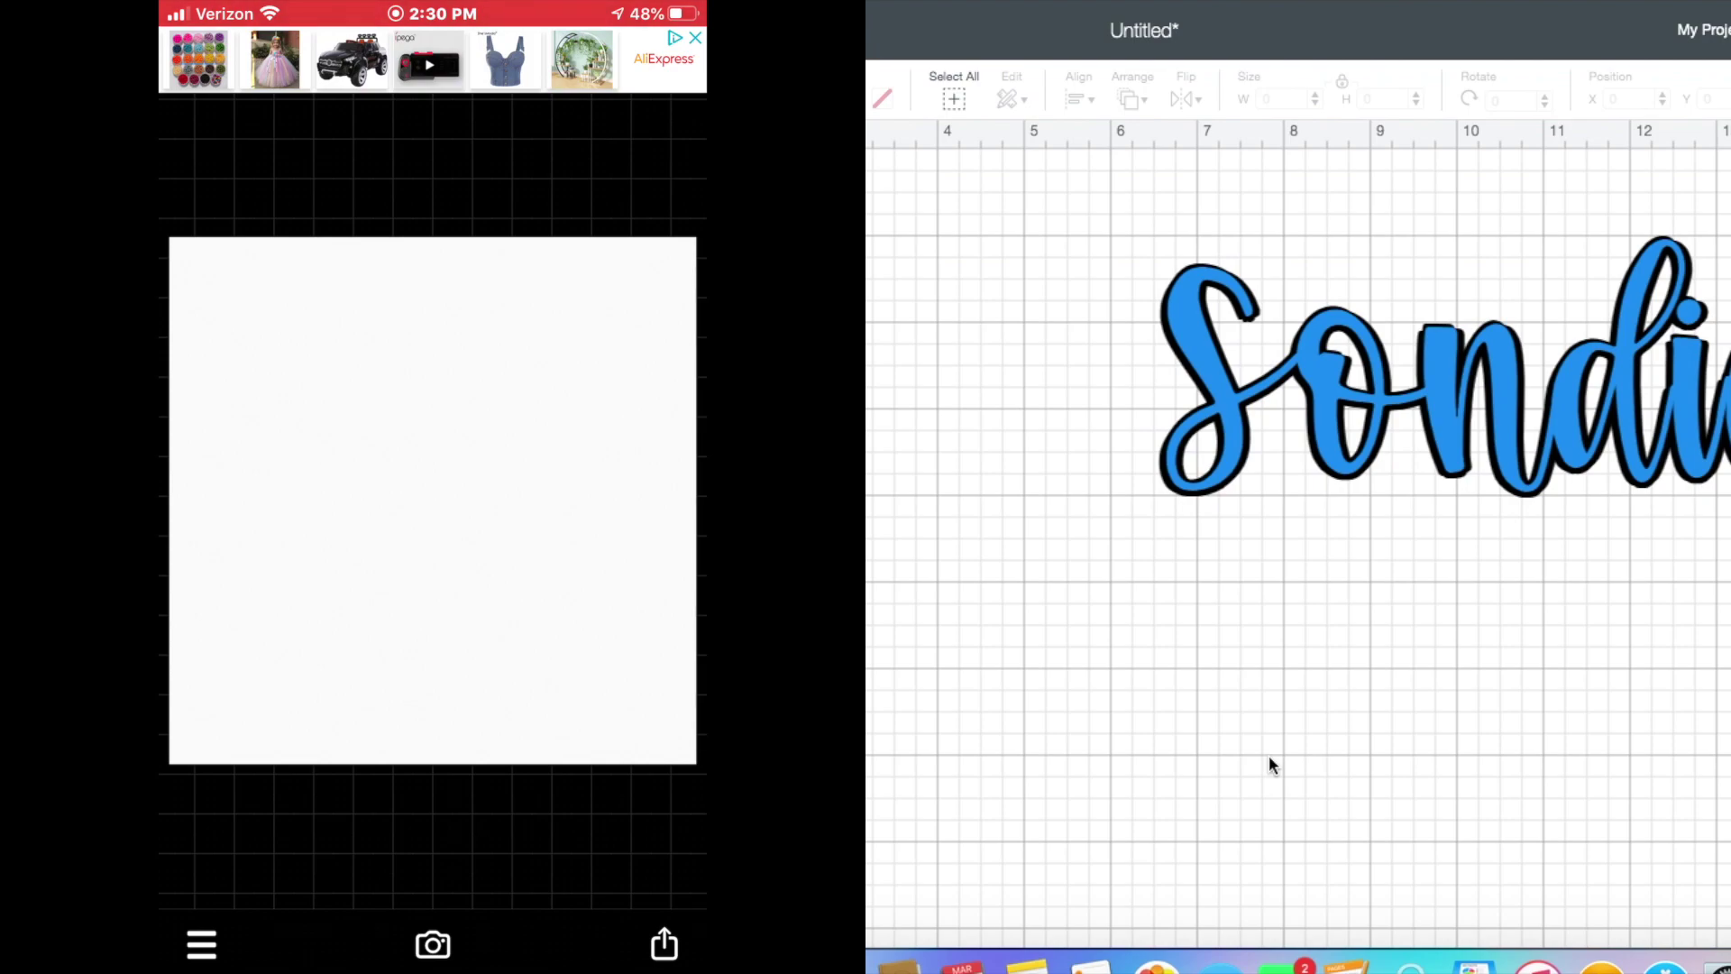
Step: Add a text item to the white image and enter the name in capital letters
{"action": "left_click", "coordinate": [201, 943]}
{"action": "left_click", "coordinate": [201, 943]}
{"action": "left_click", "coordinate": [442, 451]}
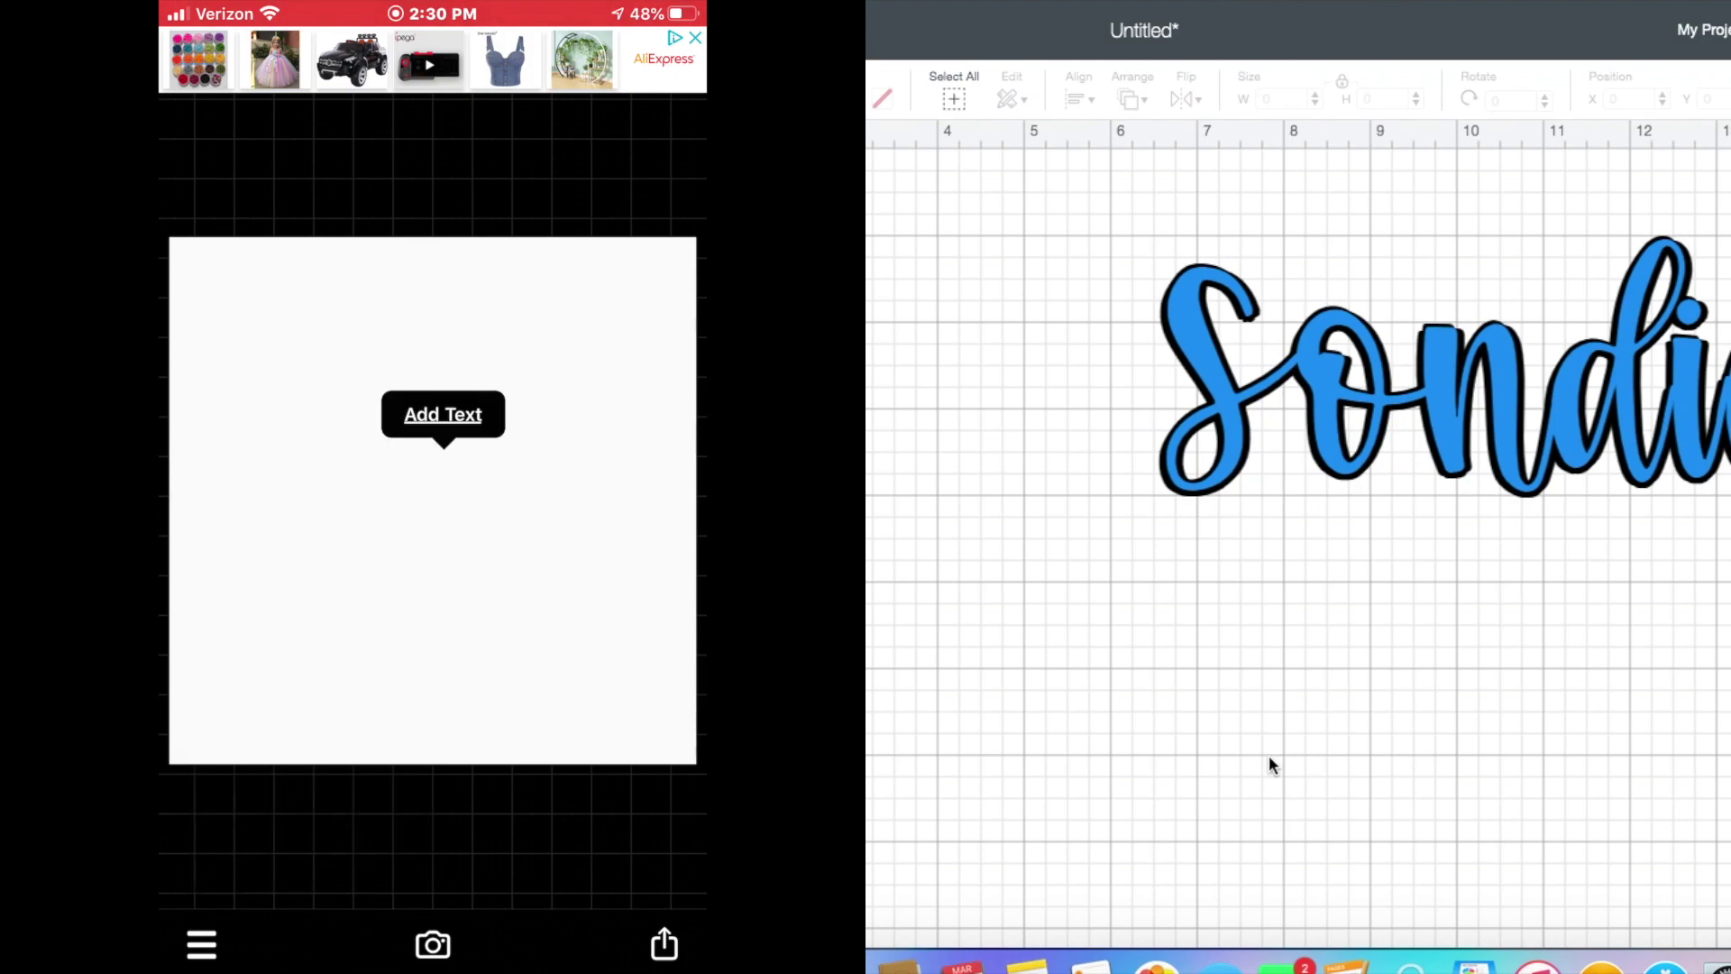
{"action": "left_click", "coordinate": [201, 944]}
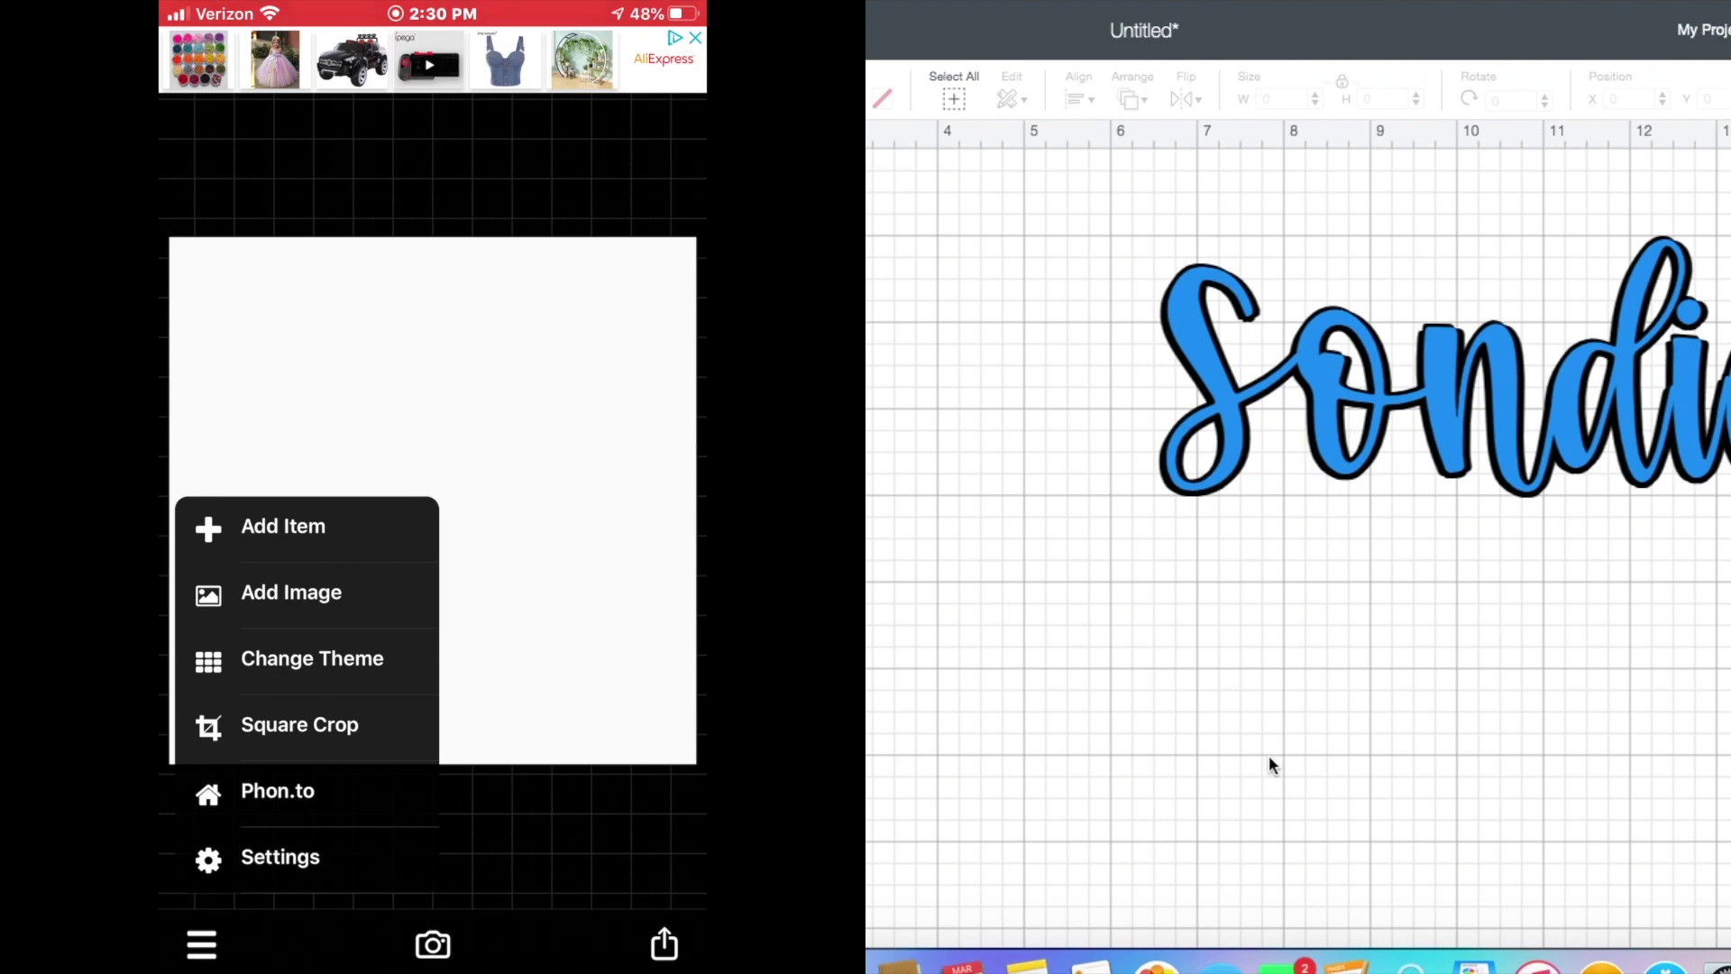
{"action": "left_click", "coordinate": [201, 944]}
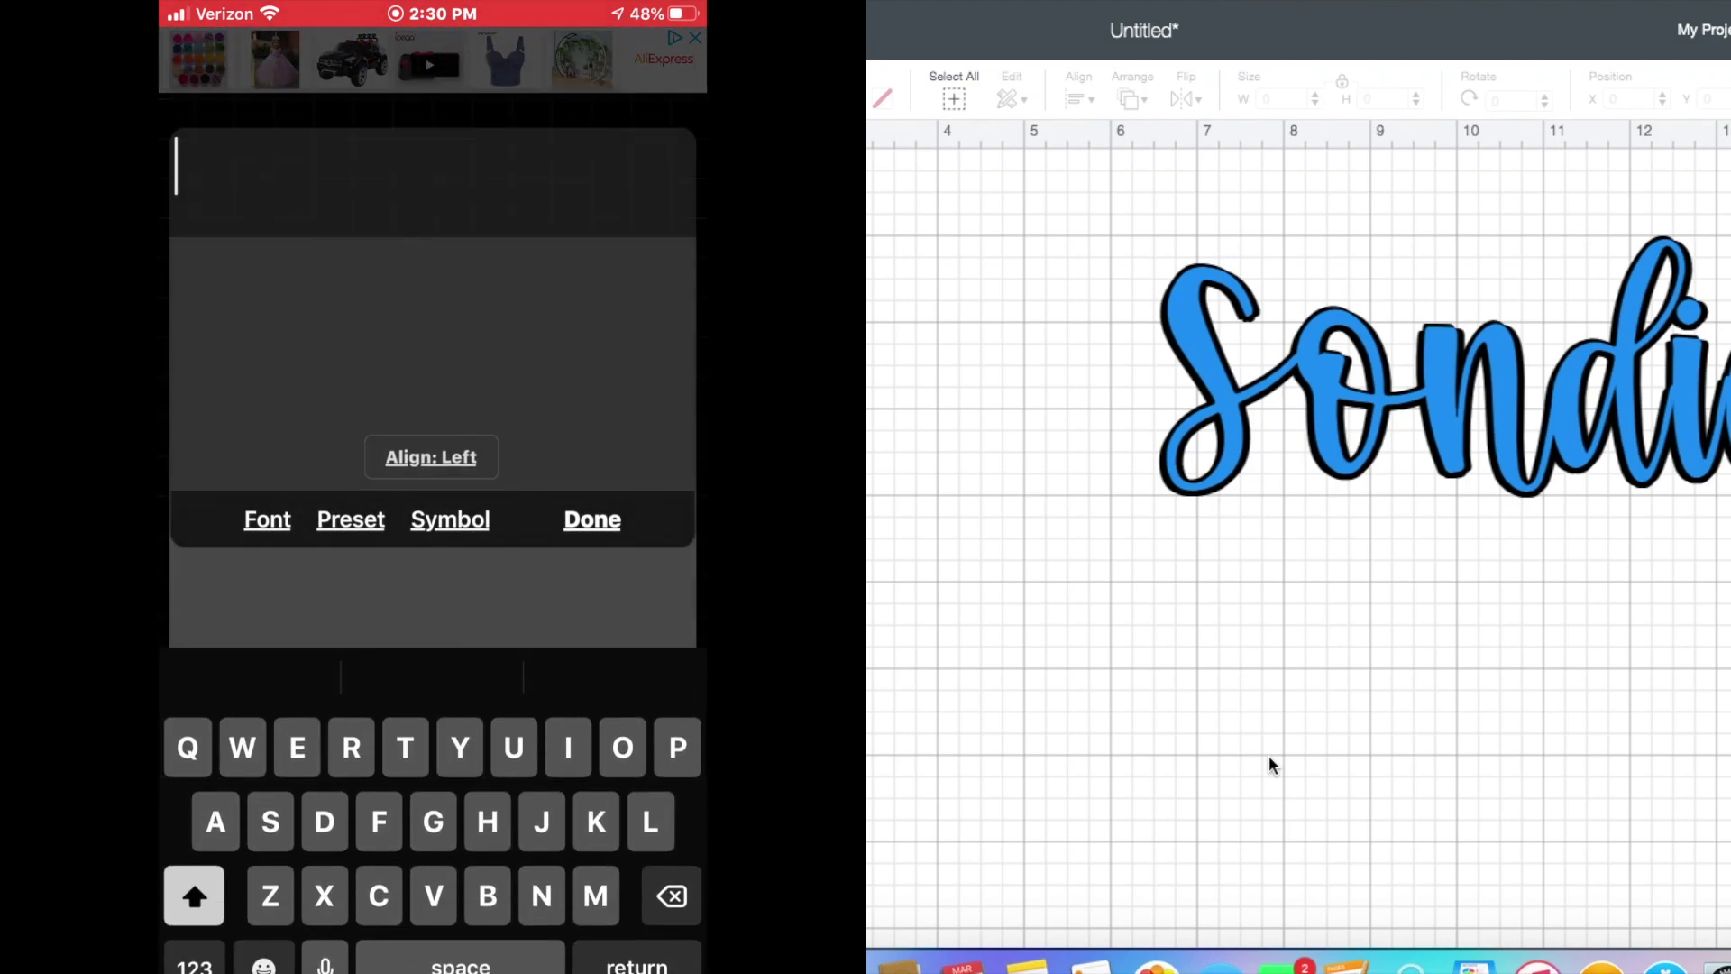
{"action": "type", "text": "SONDIE"}
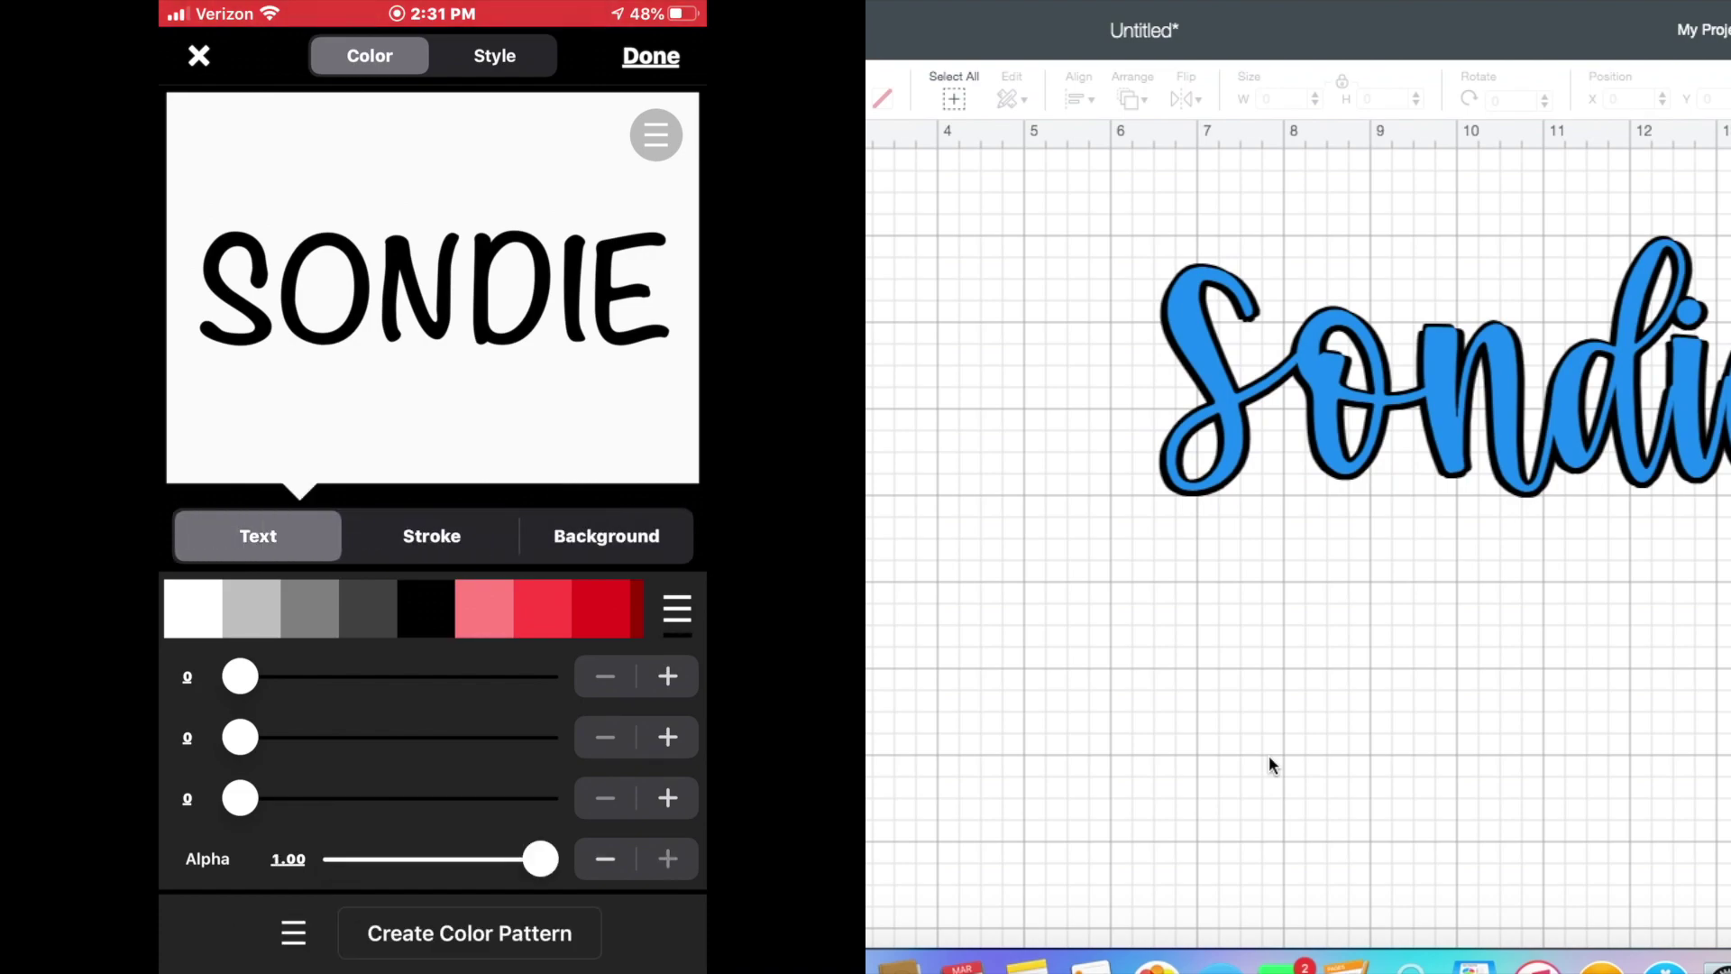
Step: Colour the text light turquoise with RGB values 56, 209, 240 and apply the style
{"action": "left_click", "coordinate": [309, 609]}
{"action": "left_click", "coordinate": [484, 609]}
{"action": "left_click", "coordinate": [600, 609]}
{"action": "left_click", "coordinate": [542, 608]}
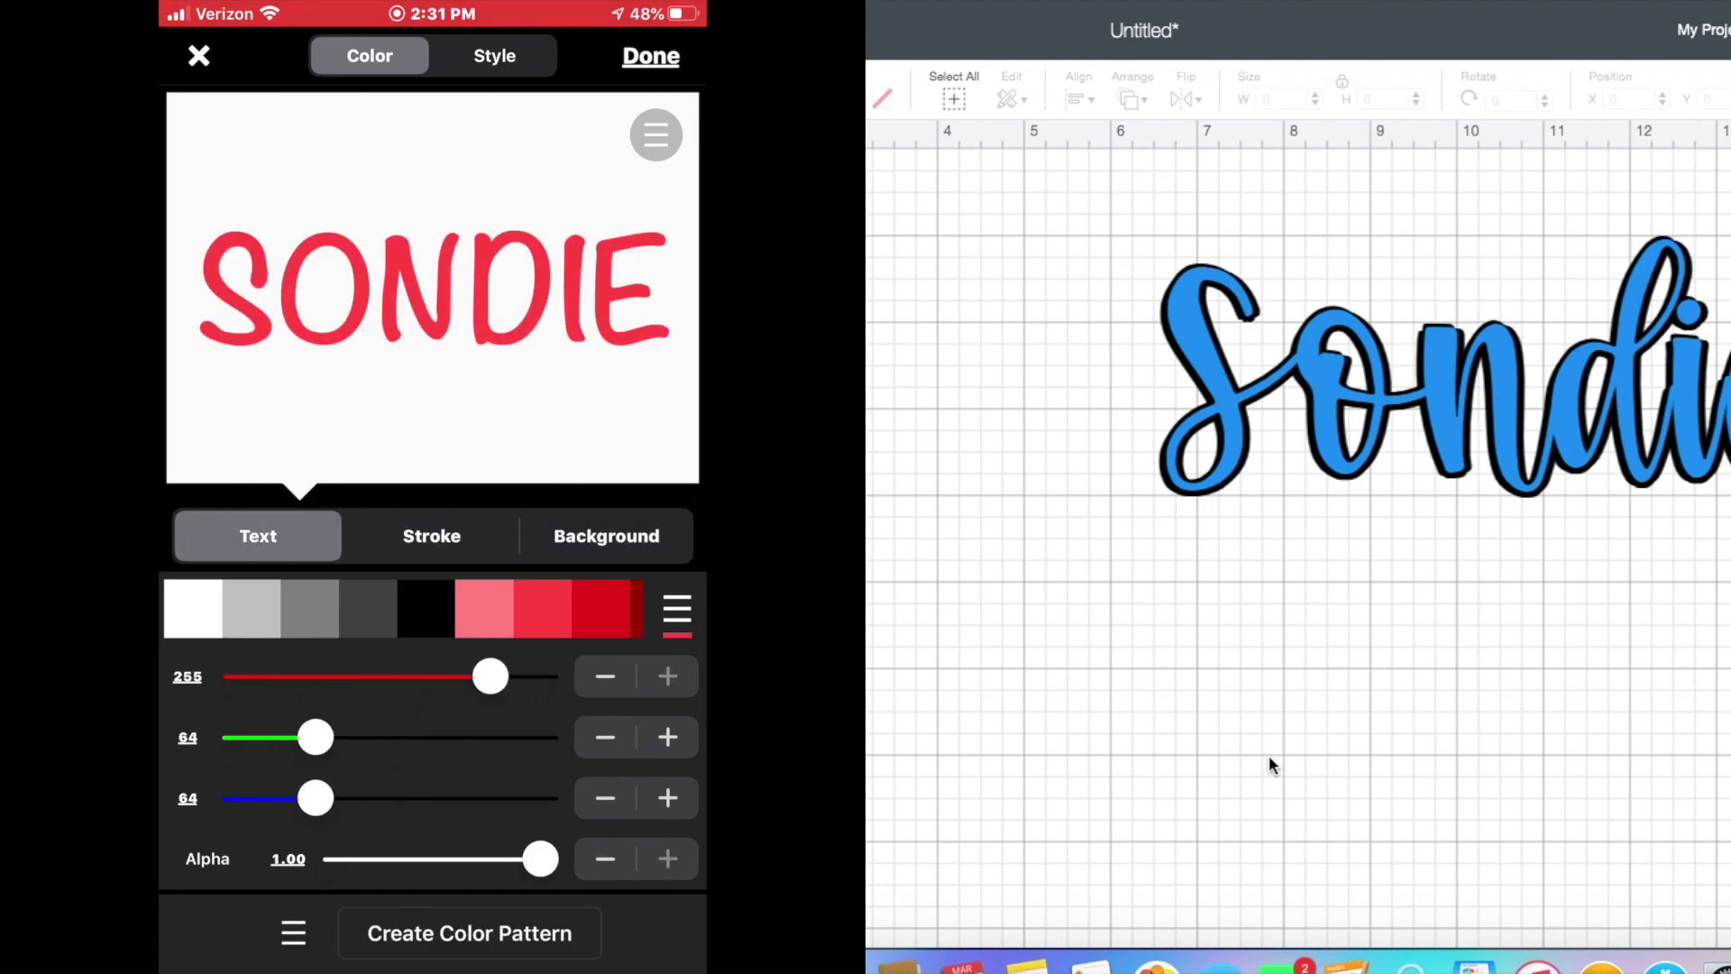
{"action": "left_click_drag", "start_coordinate": [577, 609], "coordinate": [234, 608]}
{"action": "left_click_drag", "start_coordinate": [433, 608], "coordinate": [337, 608]}
{"action": "left_click", "coordinate": [332, 609]}
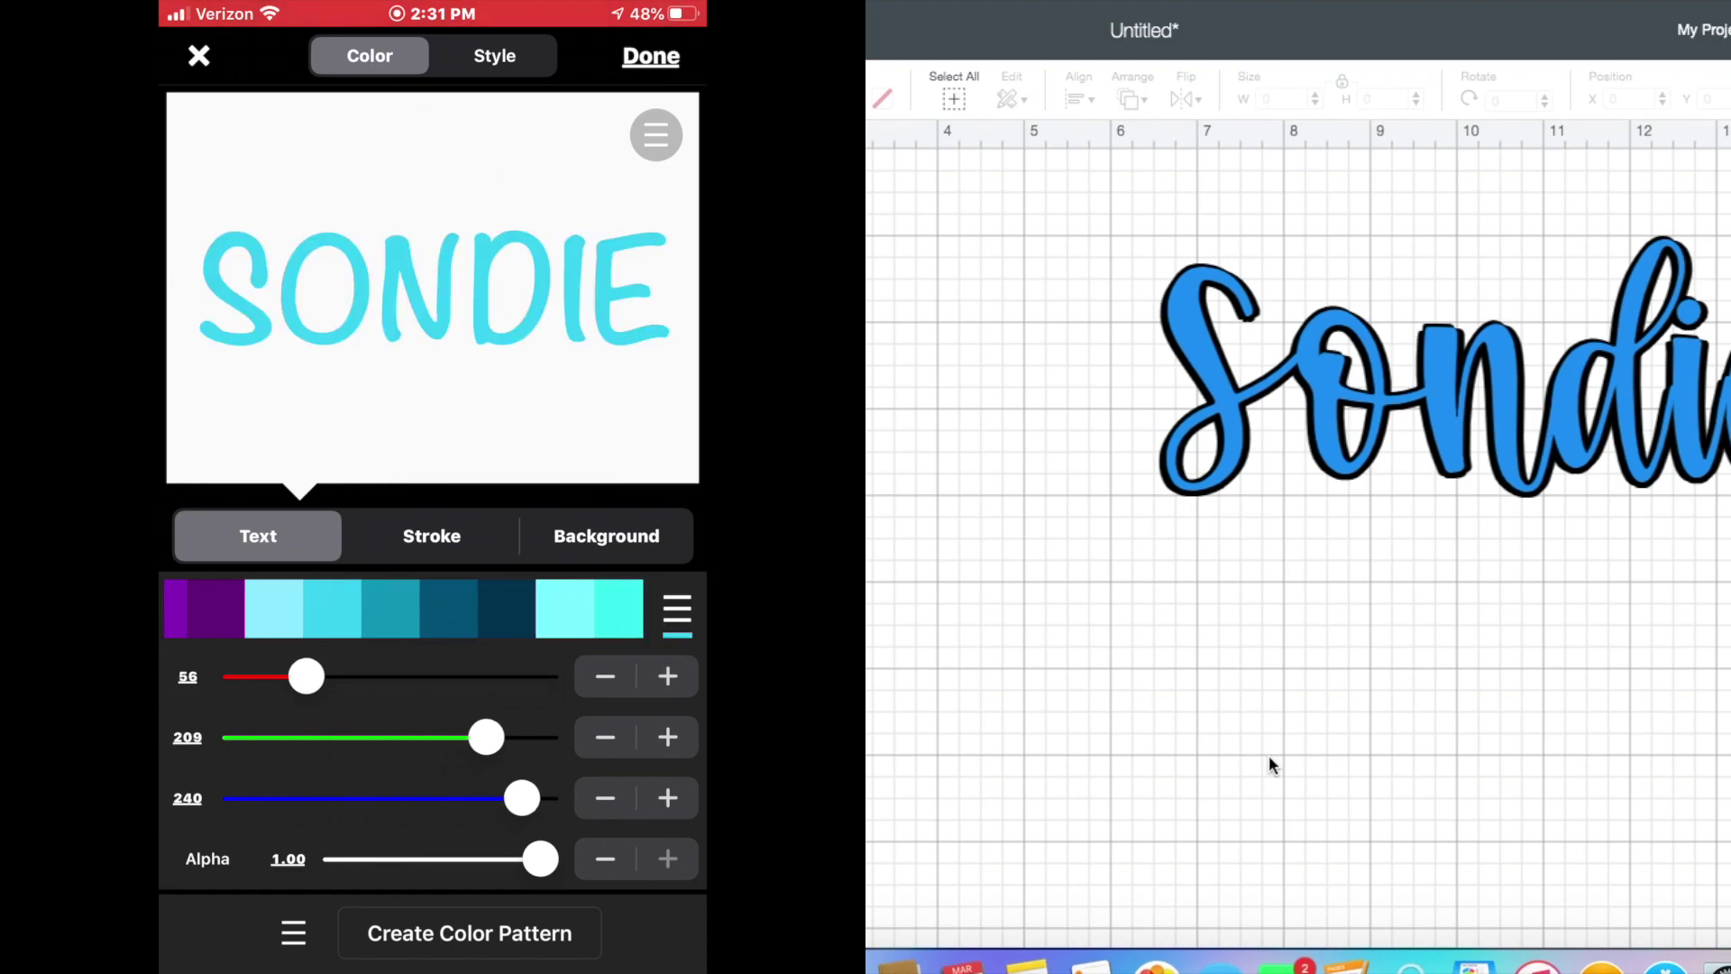
{"action": "left_click", "coordinate": [650, 56]}
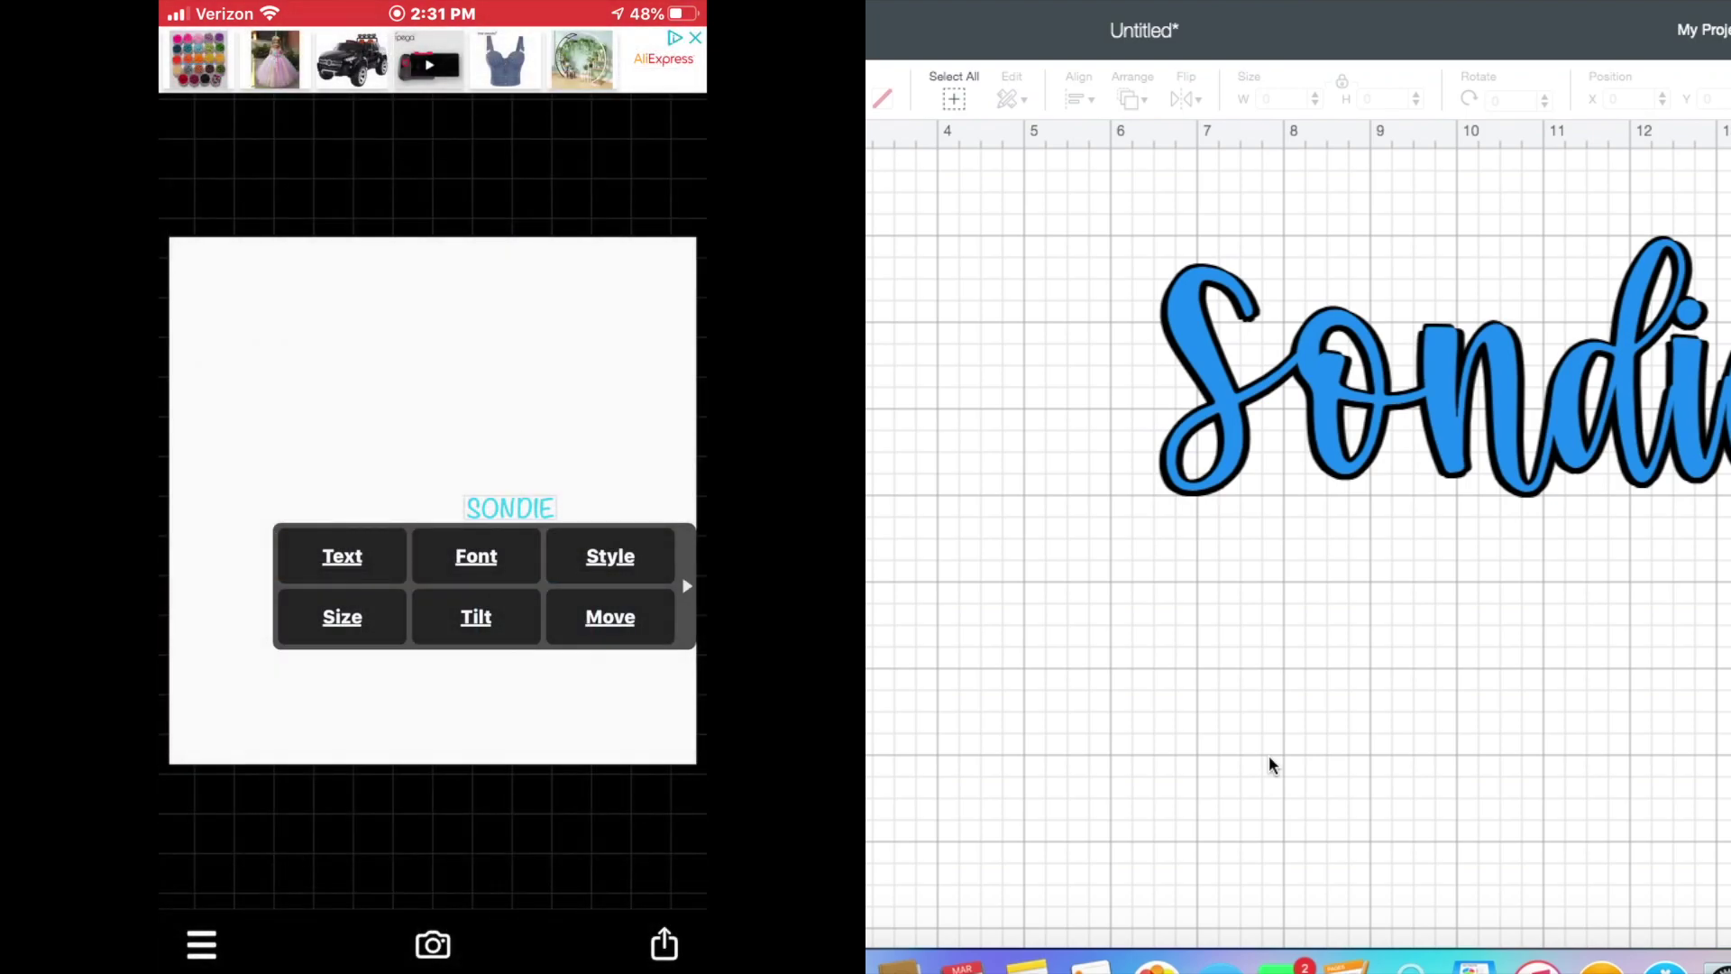
Step: Enlarge the name text to size 1.36 and move it to the left on the white background
{"action": "left_click", "coordinate": [510, 508]}
{"action": "left_click", "coordinate": [510, 508]}
{"action": "left_click", "coordinate": [342, 617]}
{"action": "left_click_drag", "start_coordinate": [373, 555], "coordinate": [430, 555]}
{"action": "left_click", "coordinate": [502, 517]}
{"action": "left_click", "coordinate": [433, 517]}
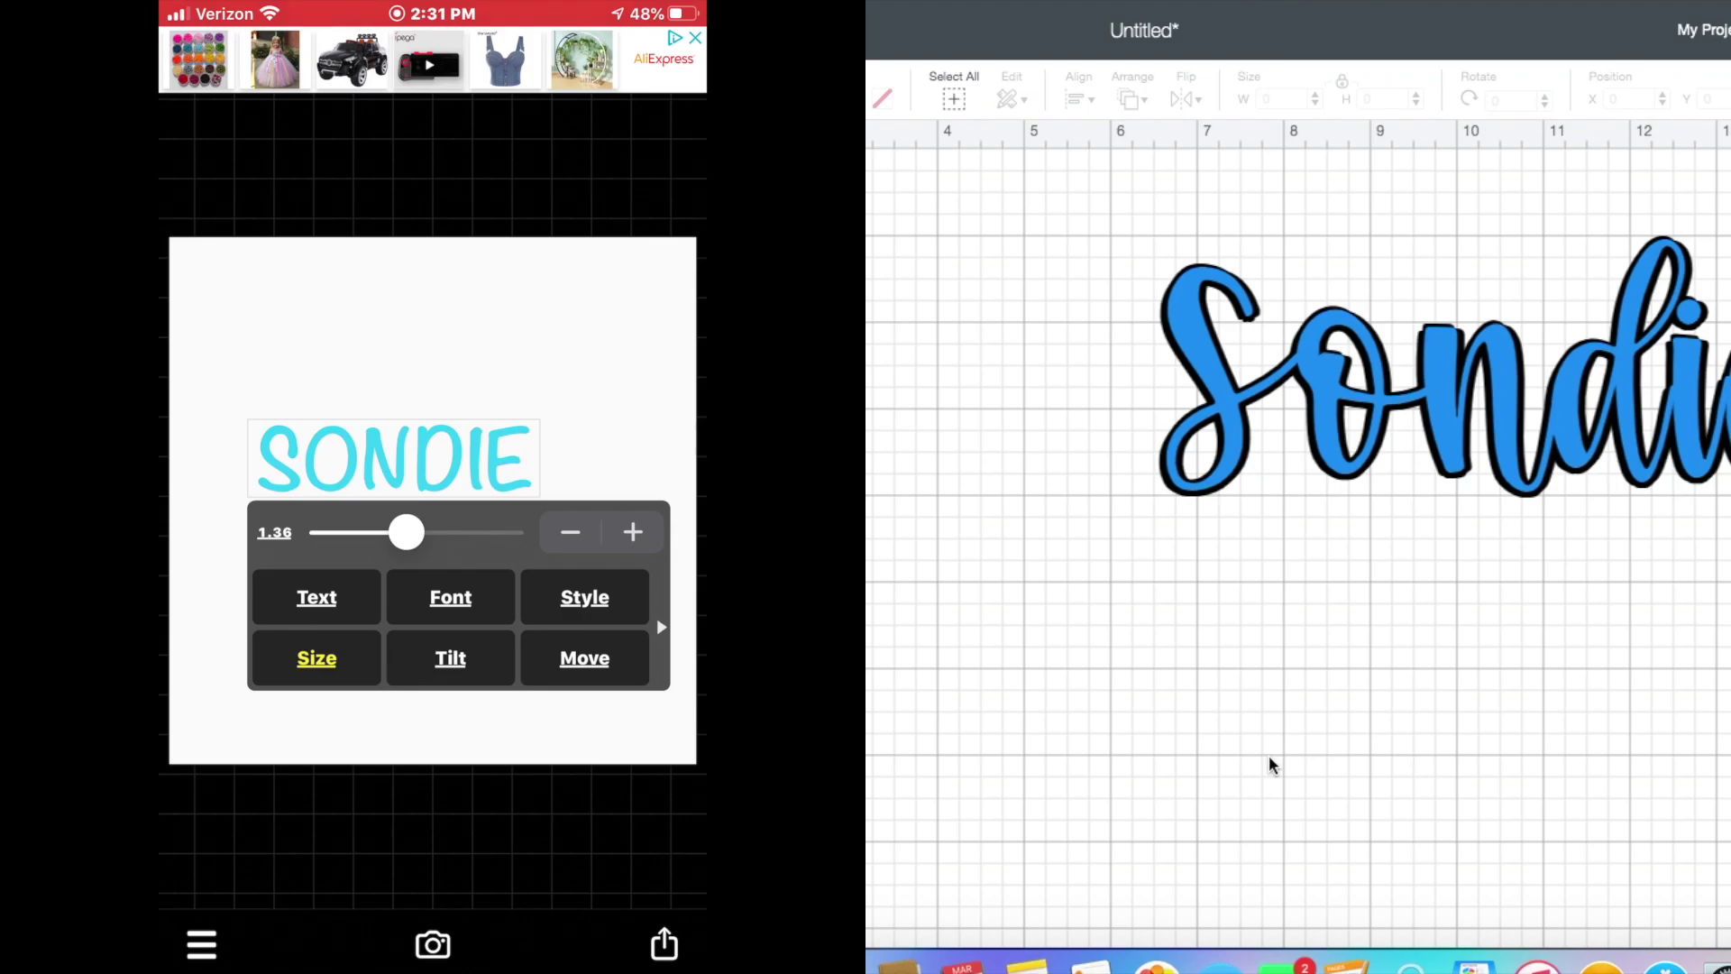
{"action": "left_click_drag", "start_coordinate": [394, 458], "coordinate": [381, 458]}
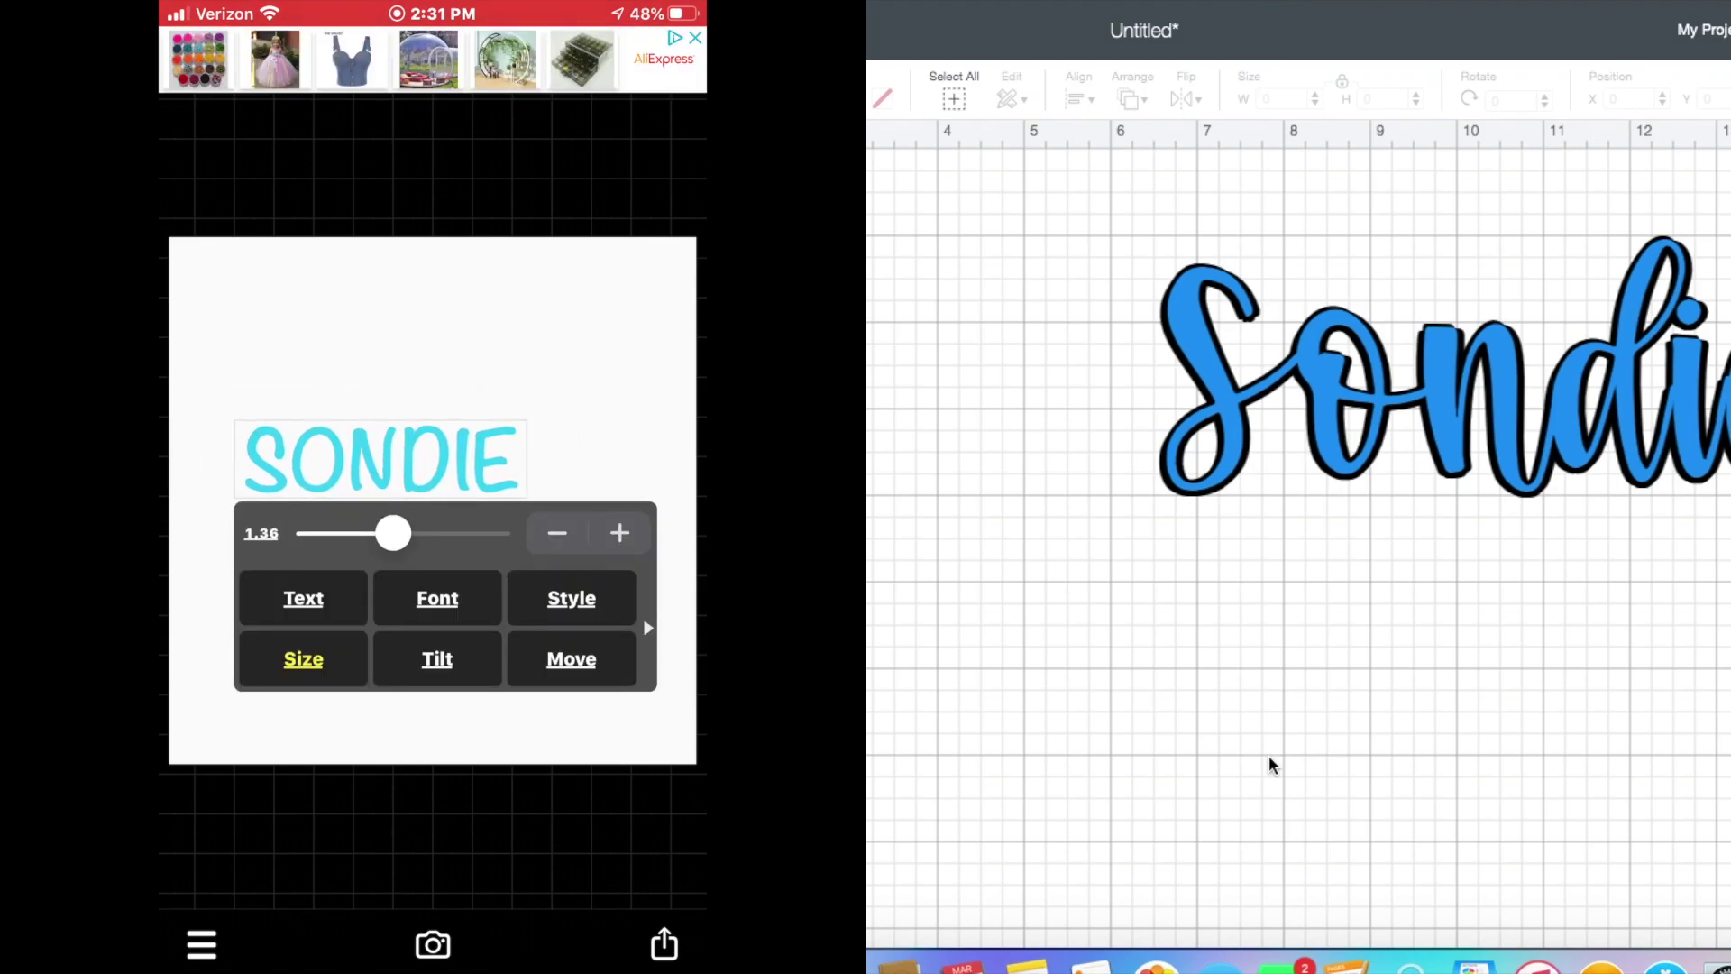
Step: Try the Pacifico Regular font on the name text
{"action": "left_click", "coordinate": [437, 597]}
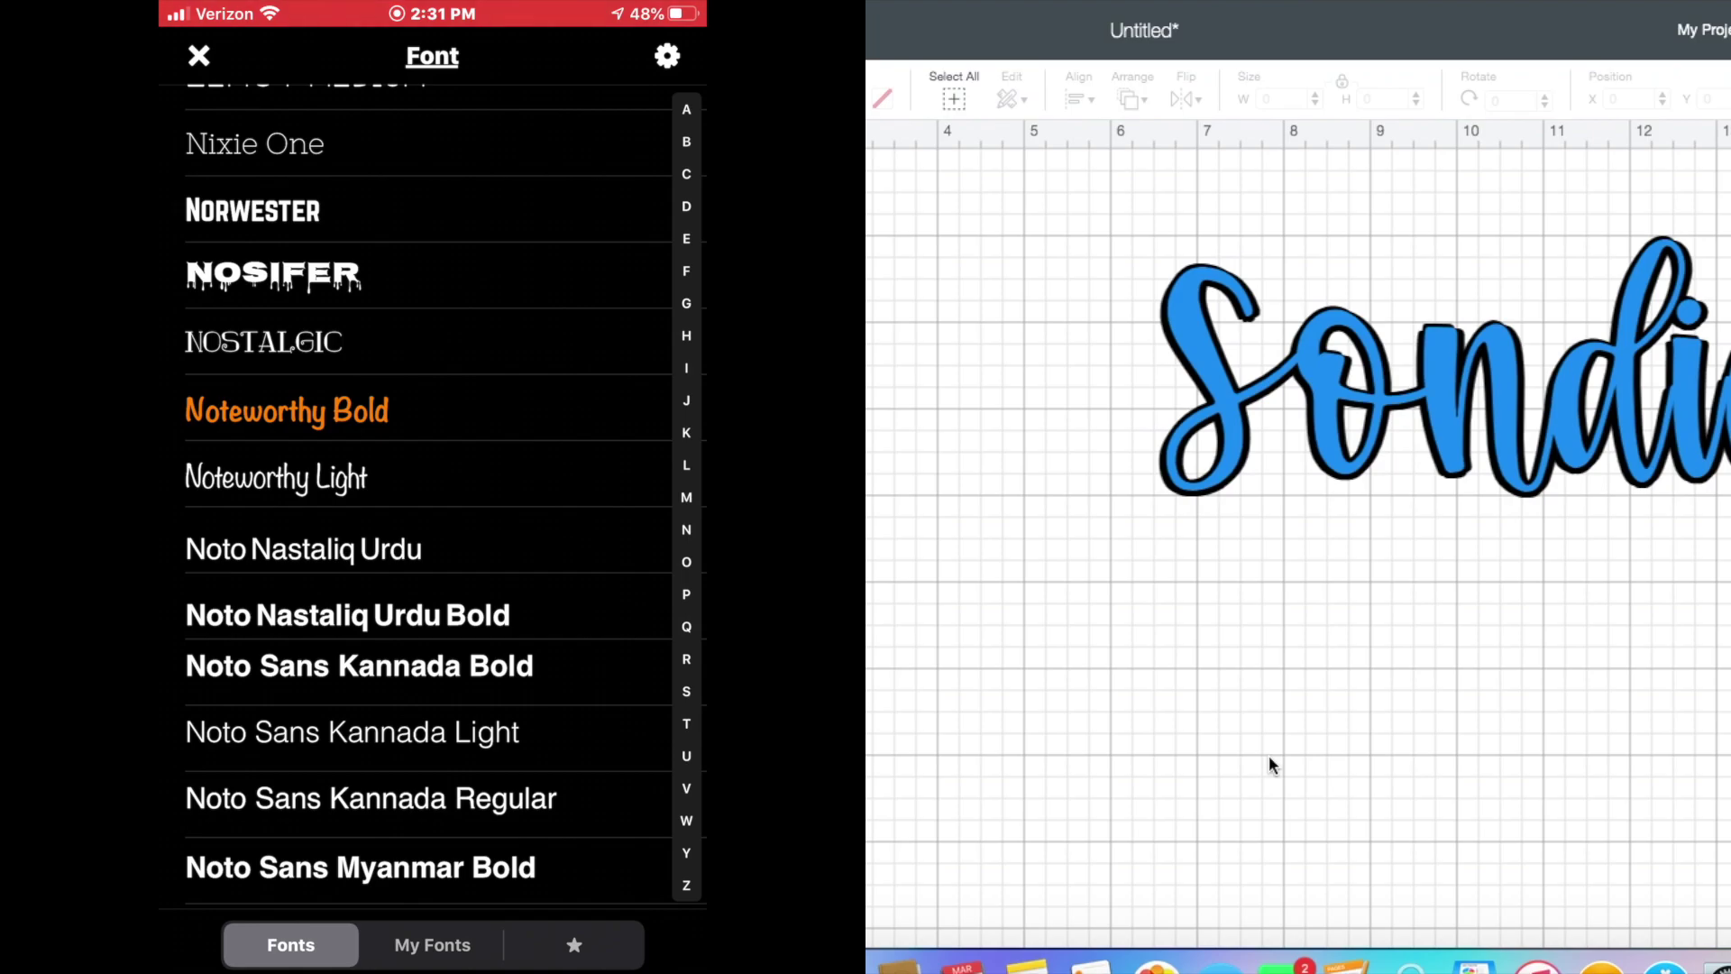
{"action": "scroll", "coordinate": [424, 496], "scroll_direction": "up", "scroll_amount": 5}
{"action": "scroll", "coordinate": [424, 496], "scroll_direction": "down", "scroll_amount": 15}
{"action": "scroll", "coordinate": [423, 496], "scroll_direction": "down", "scroll_amount": 5}
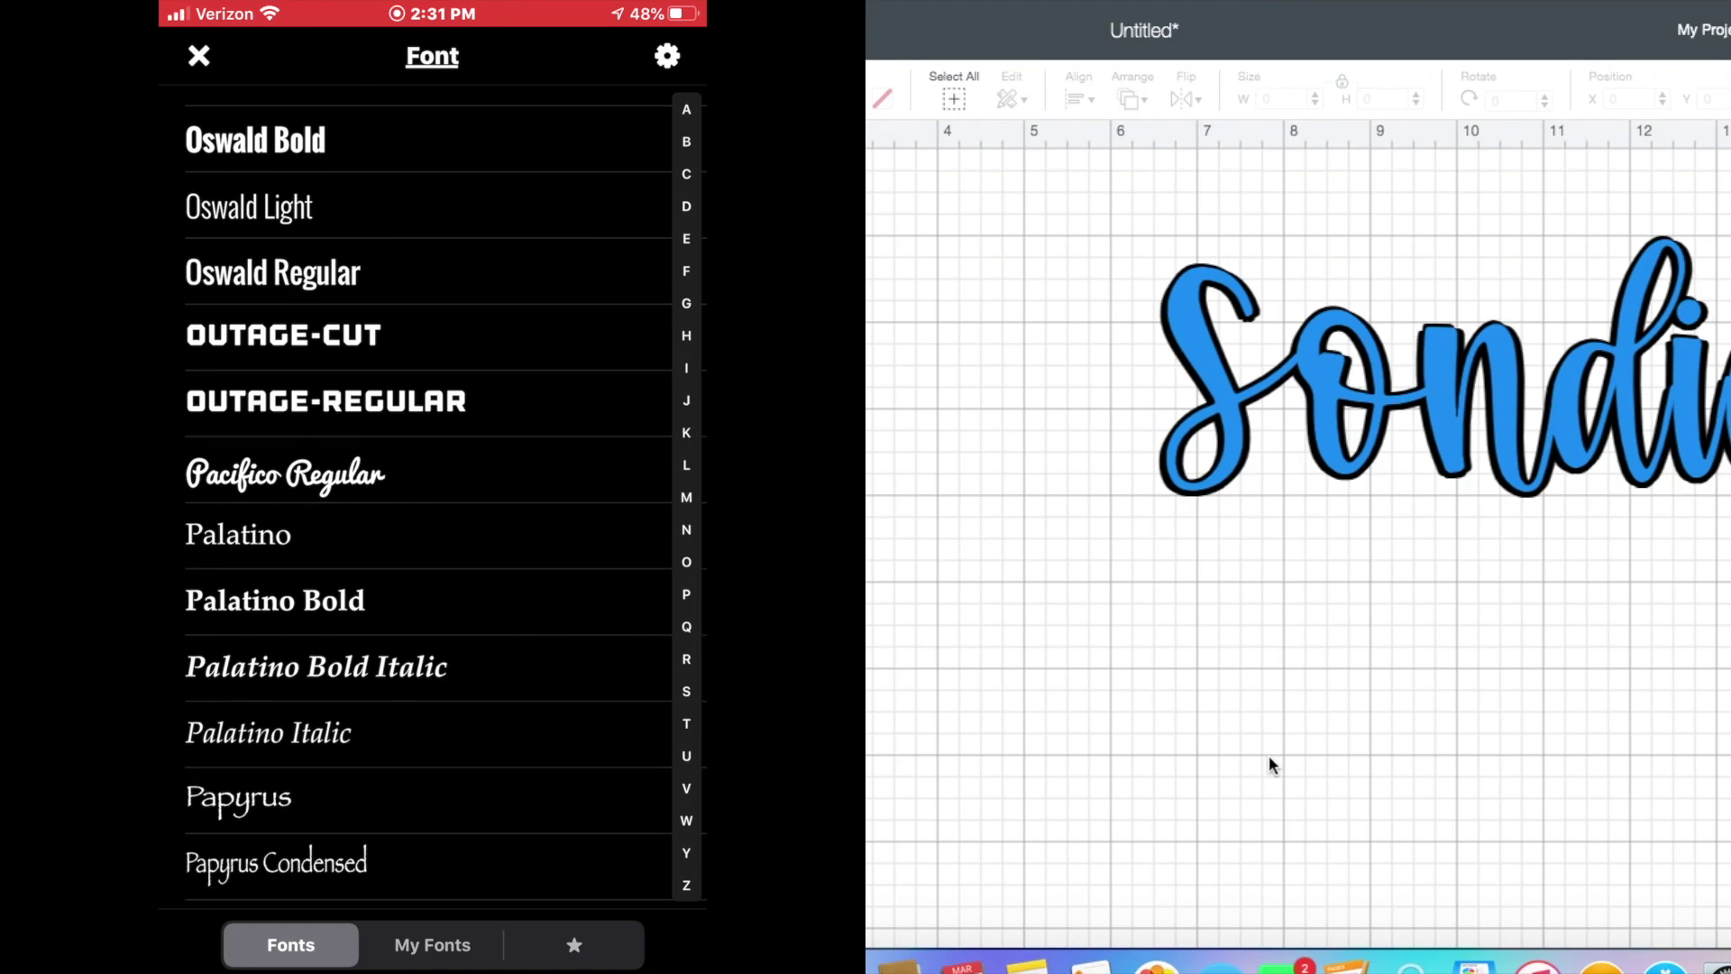
{"action": "left_click", "coordinate": [289, 402]}
Step: Try the thin Sacramento script font on the name text
{"action": "left_click", "coordinate": [438, 535]}
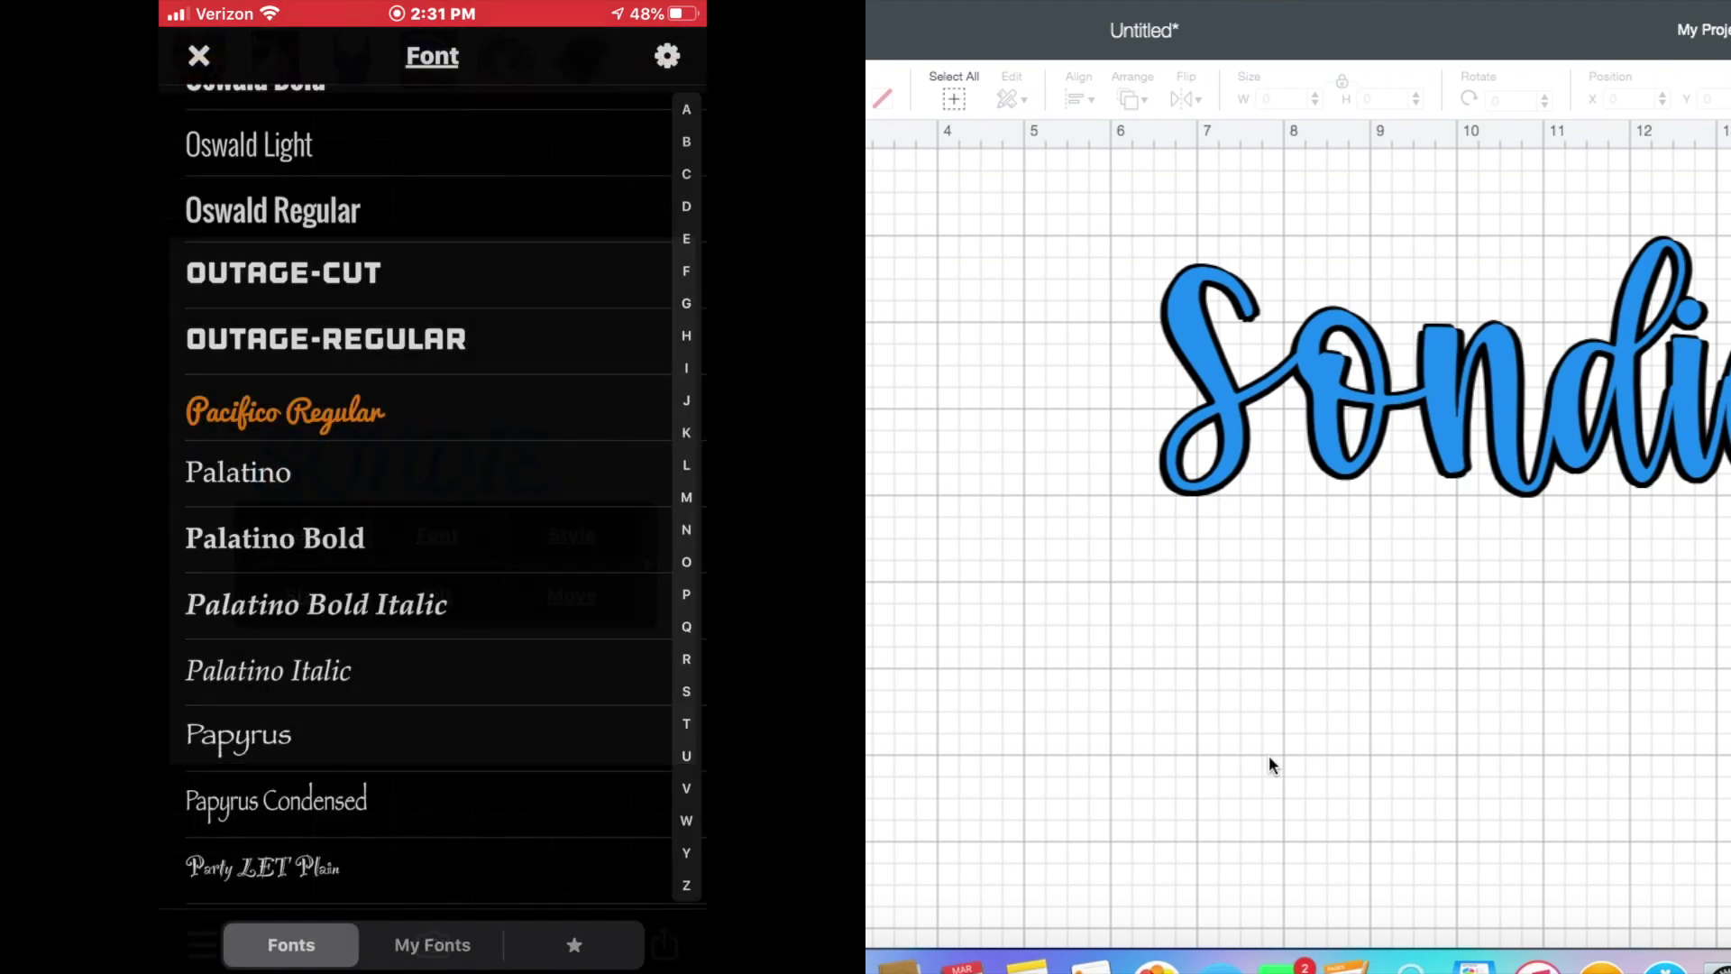
{"action": "scroll", "coordinate": [424, 496], "scroll_direction": "down", "scroll_amount": 2}
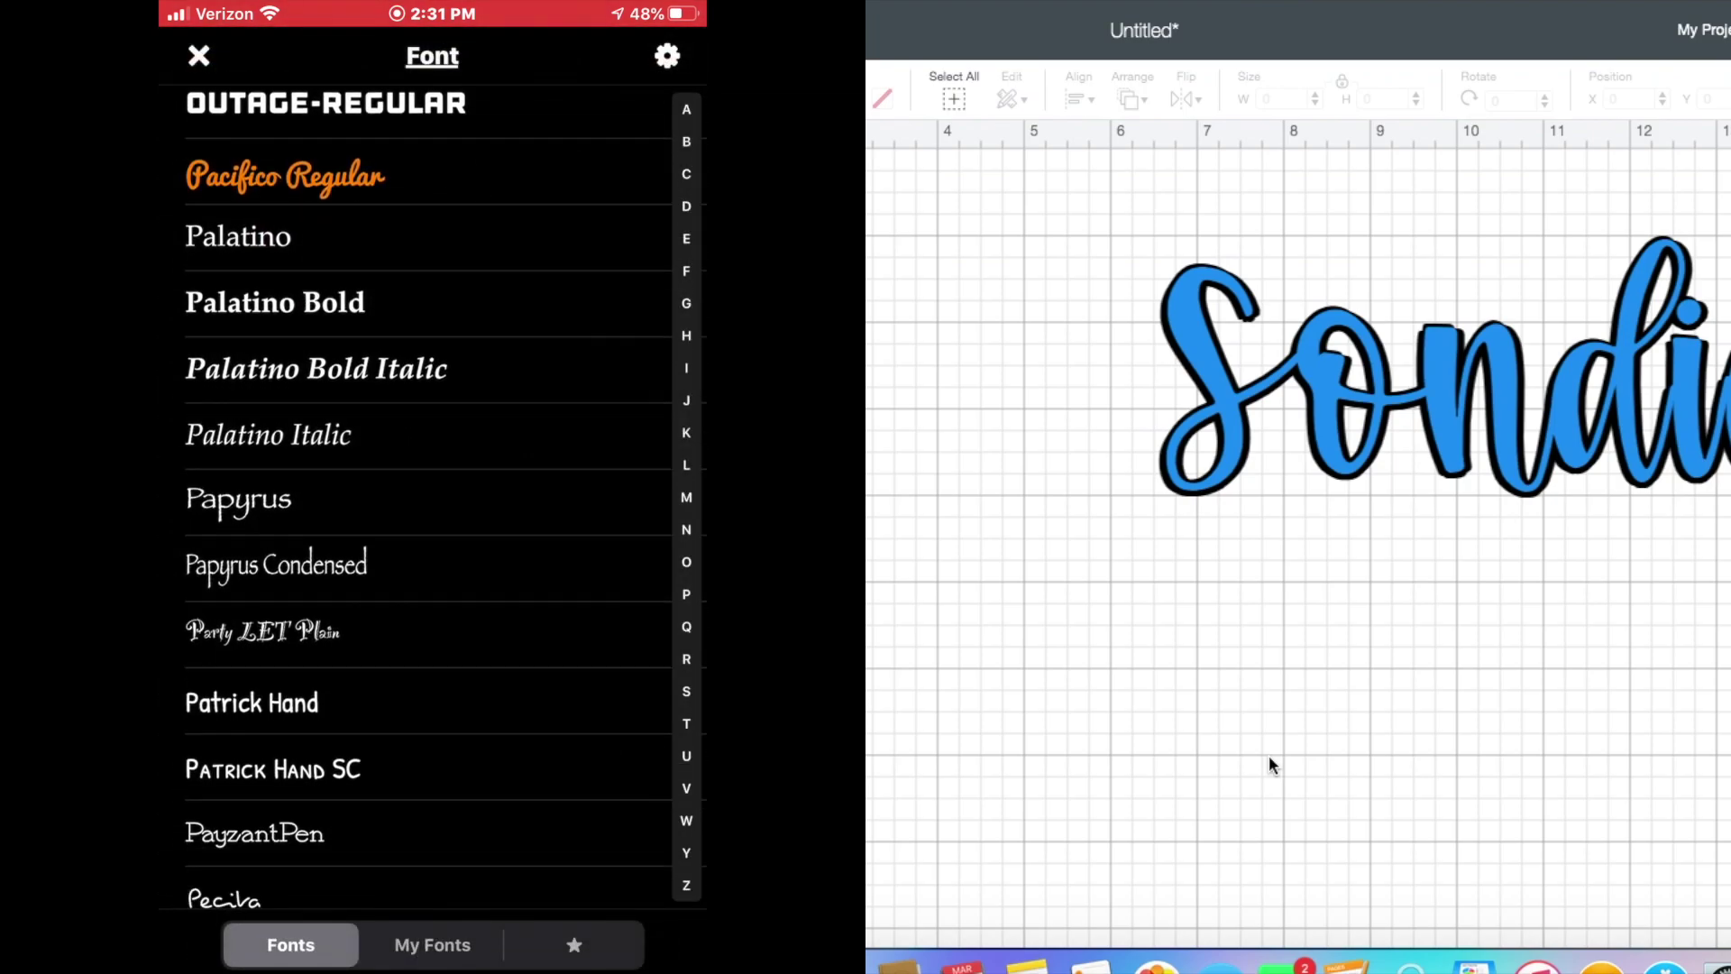
{"action": "scroll", "coordinate": [424, 495], "scroll_direction": "down", "scroll_amount": 1}
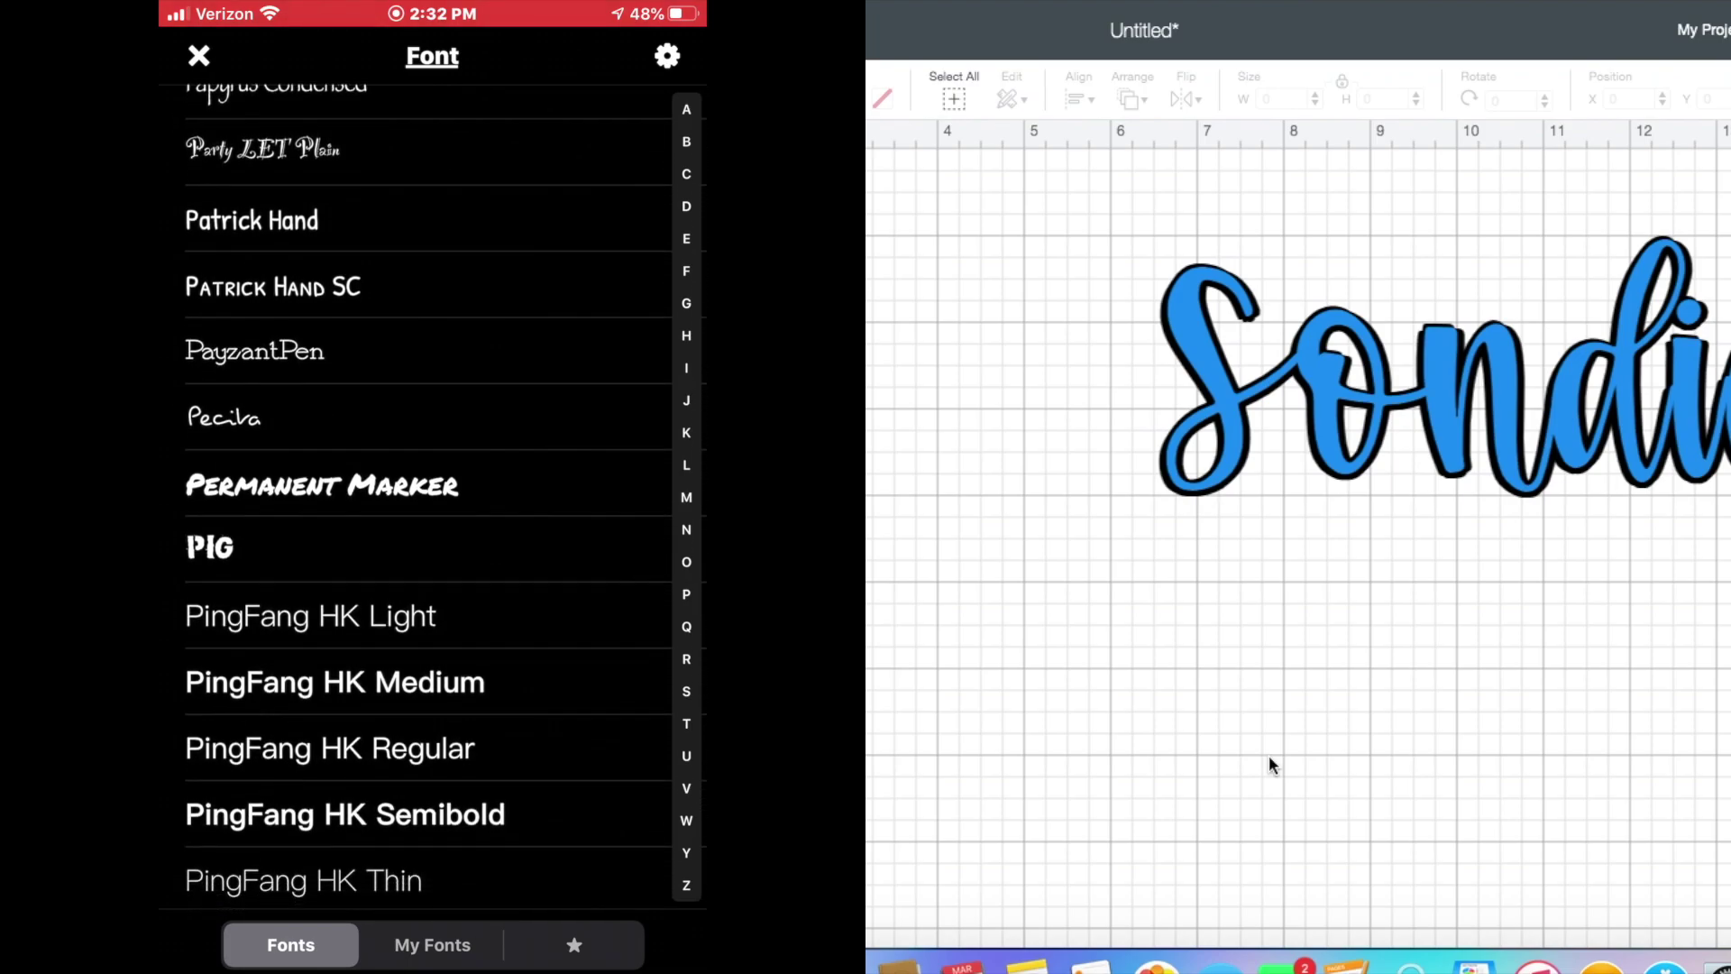
{"action": "scroll", "coordinate": [424, 496], "scroll_direction": "down", "scroll_amount": 3}
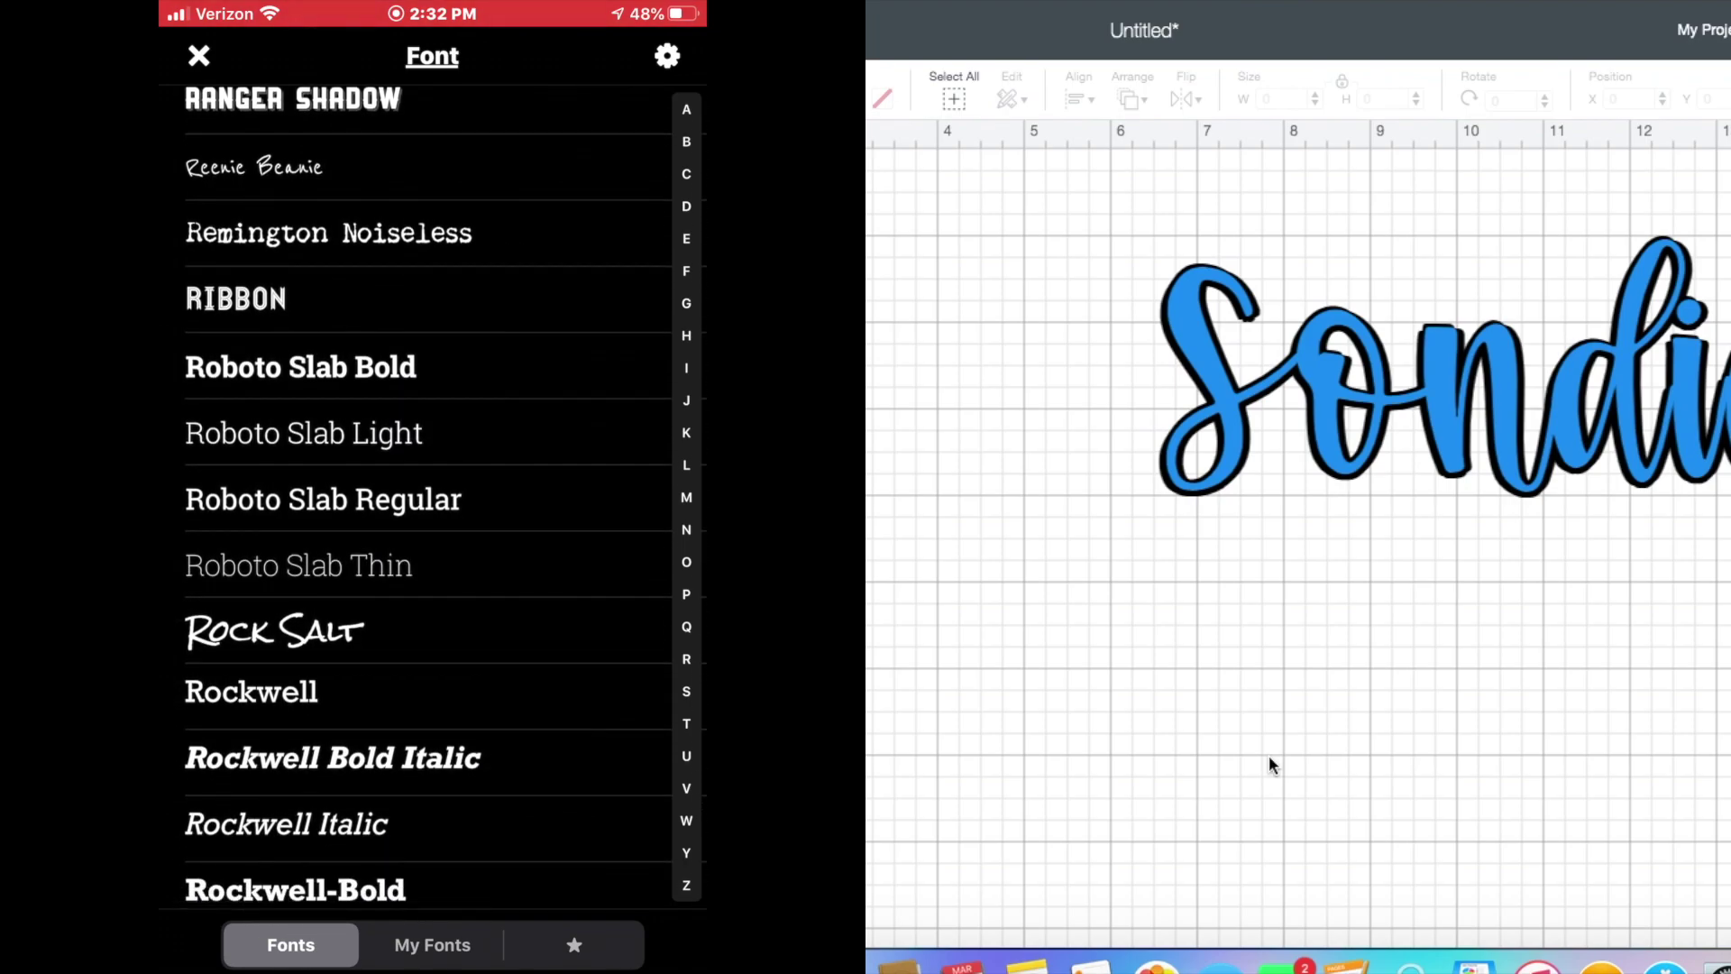
{"action": "left_click", "coordinate": [246, 521]}
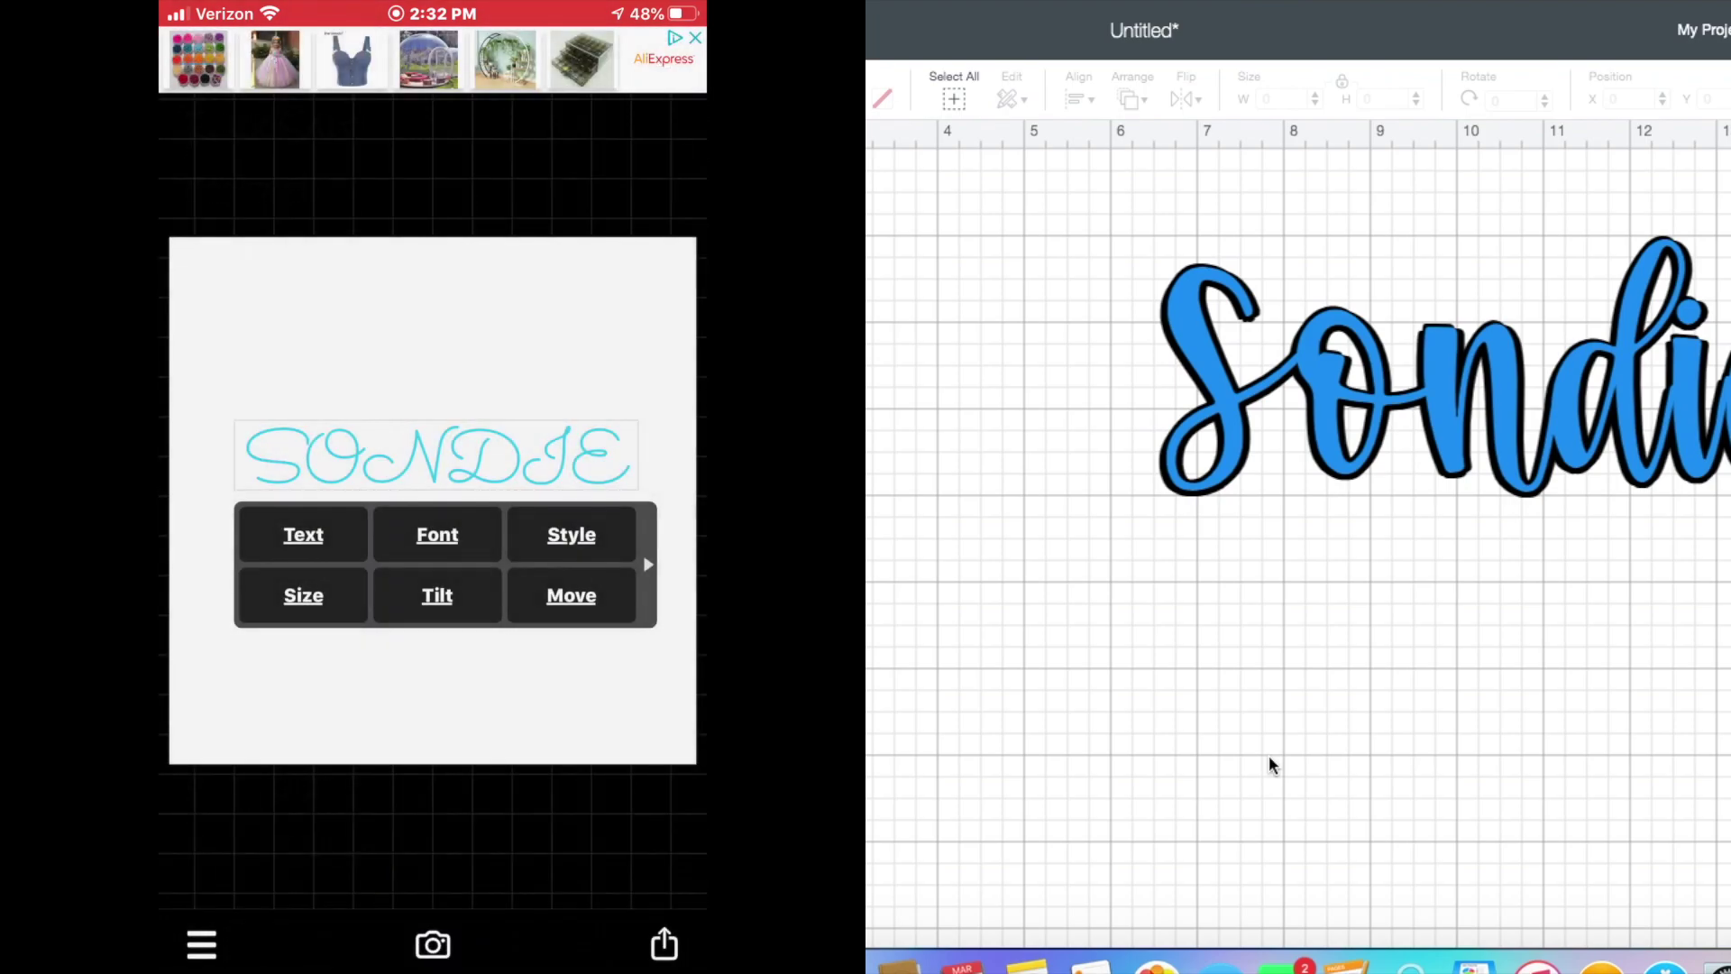
Step: Try the Snell Roundhand Bold font on the name text
{"action": "left_click", "coordinate": [437, 534]}
{"action": "scroll", "coordinate": [424, 496], "scroll_direction": "down", "scroll_amount": 3}
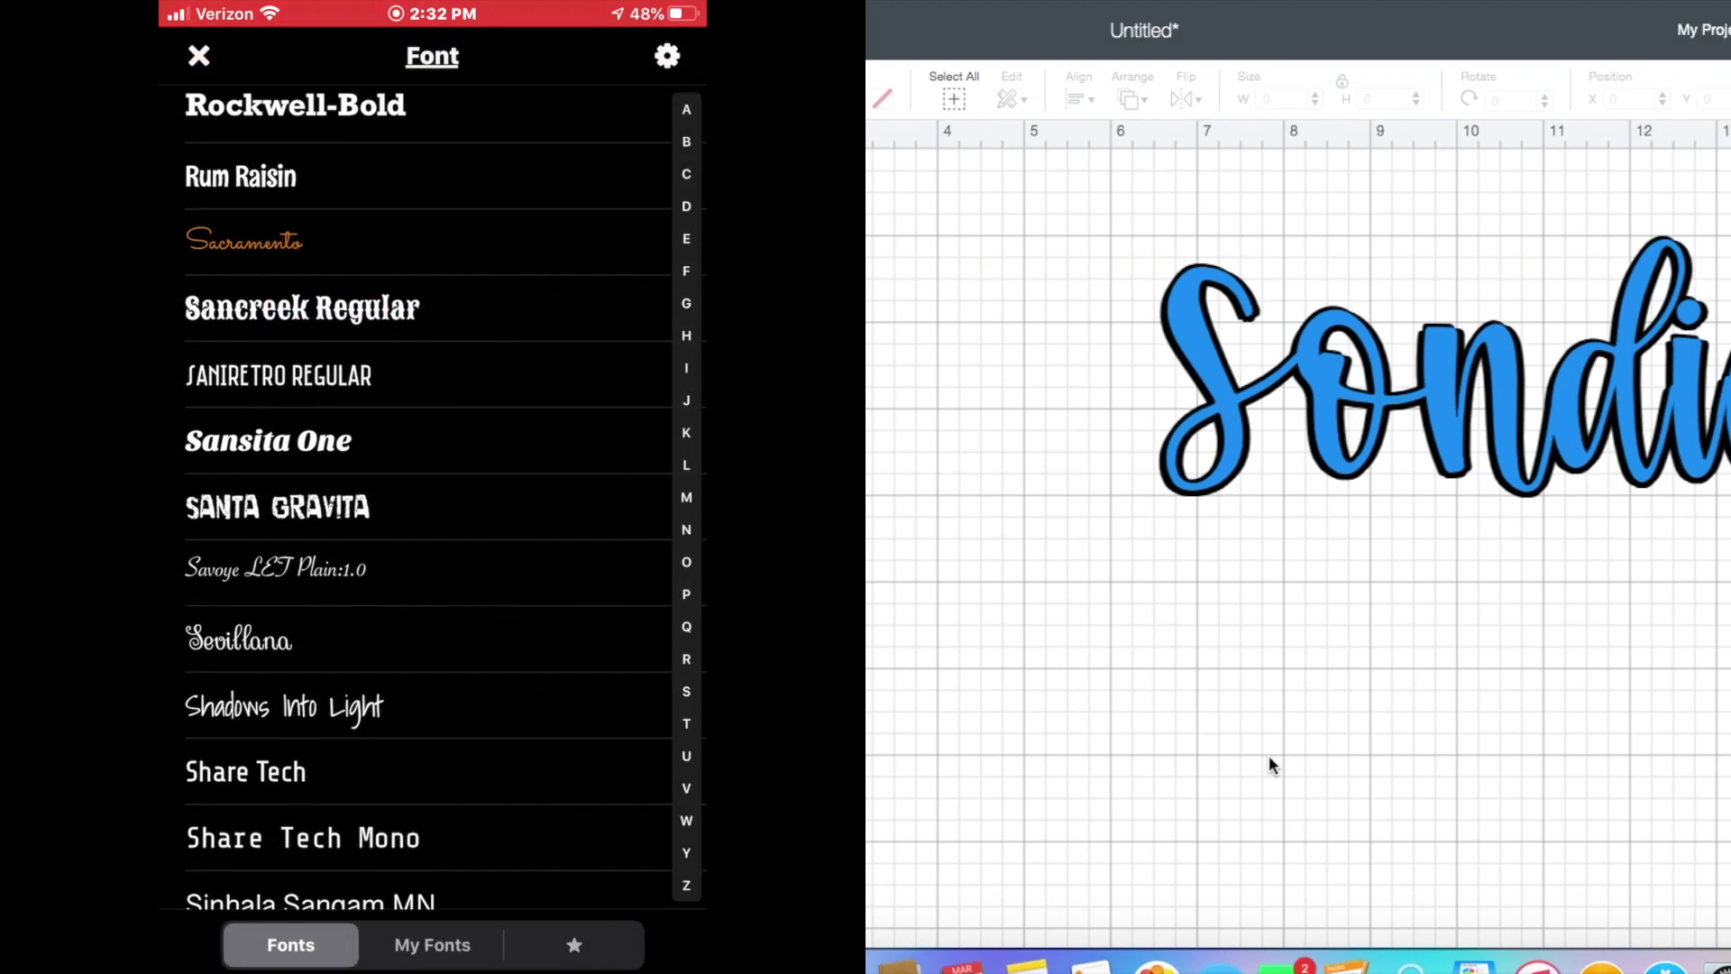
{"action": "scroll", "coordinate": [424, 496], "scroll_direction": "down", "scroll_amount": 5}
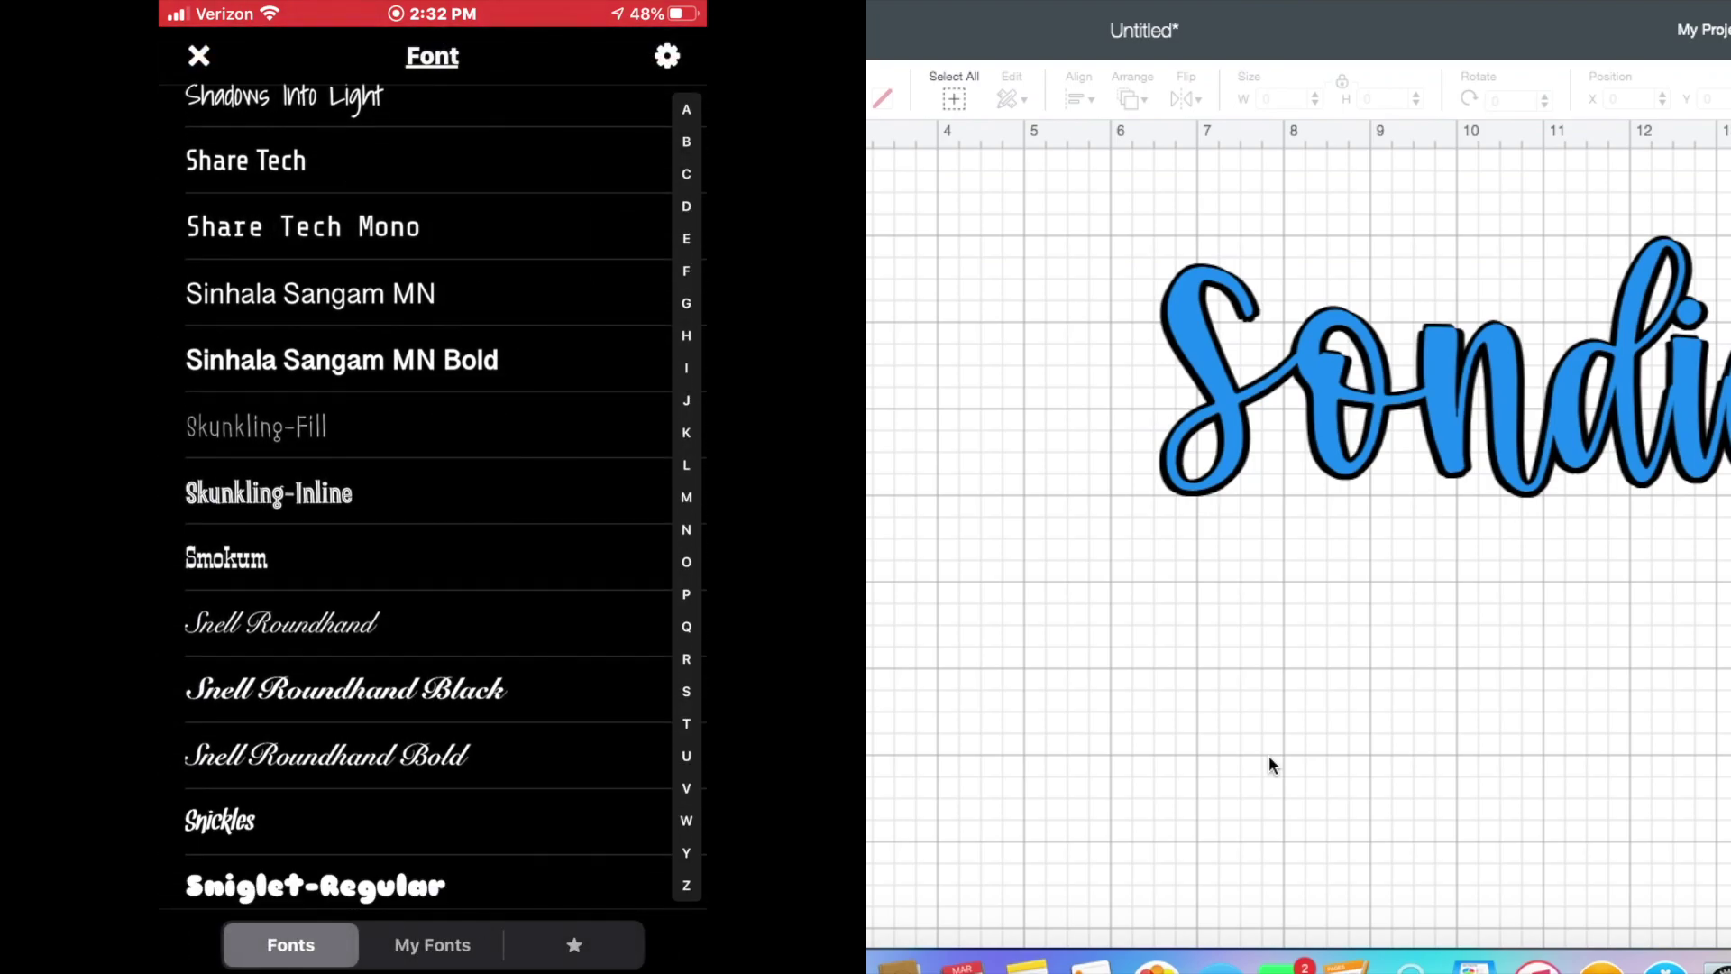
{"action": "left_click", "coordinate": [326, 676]}
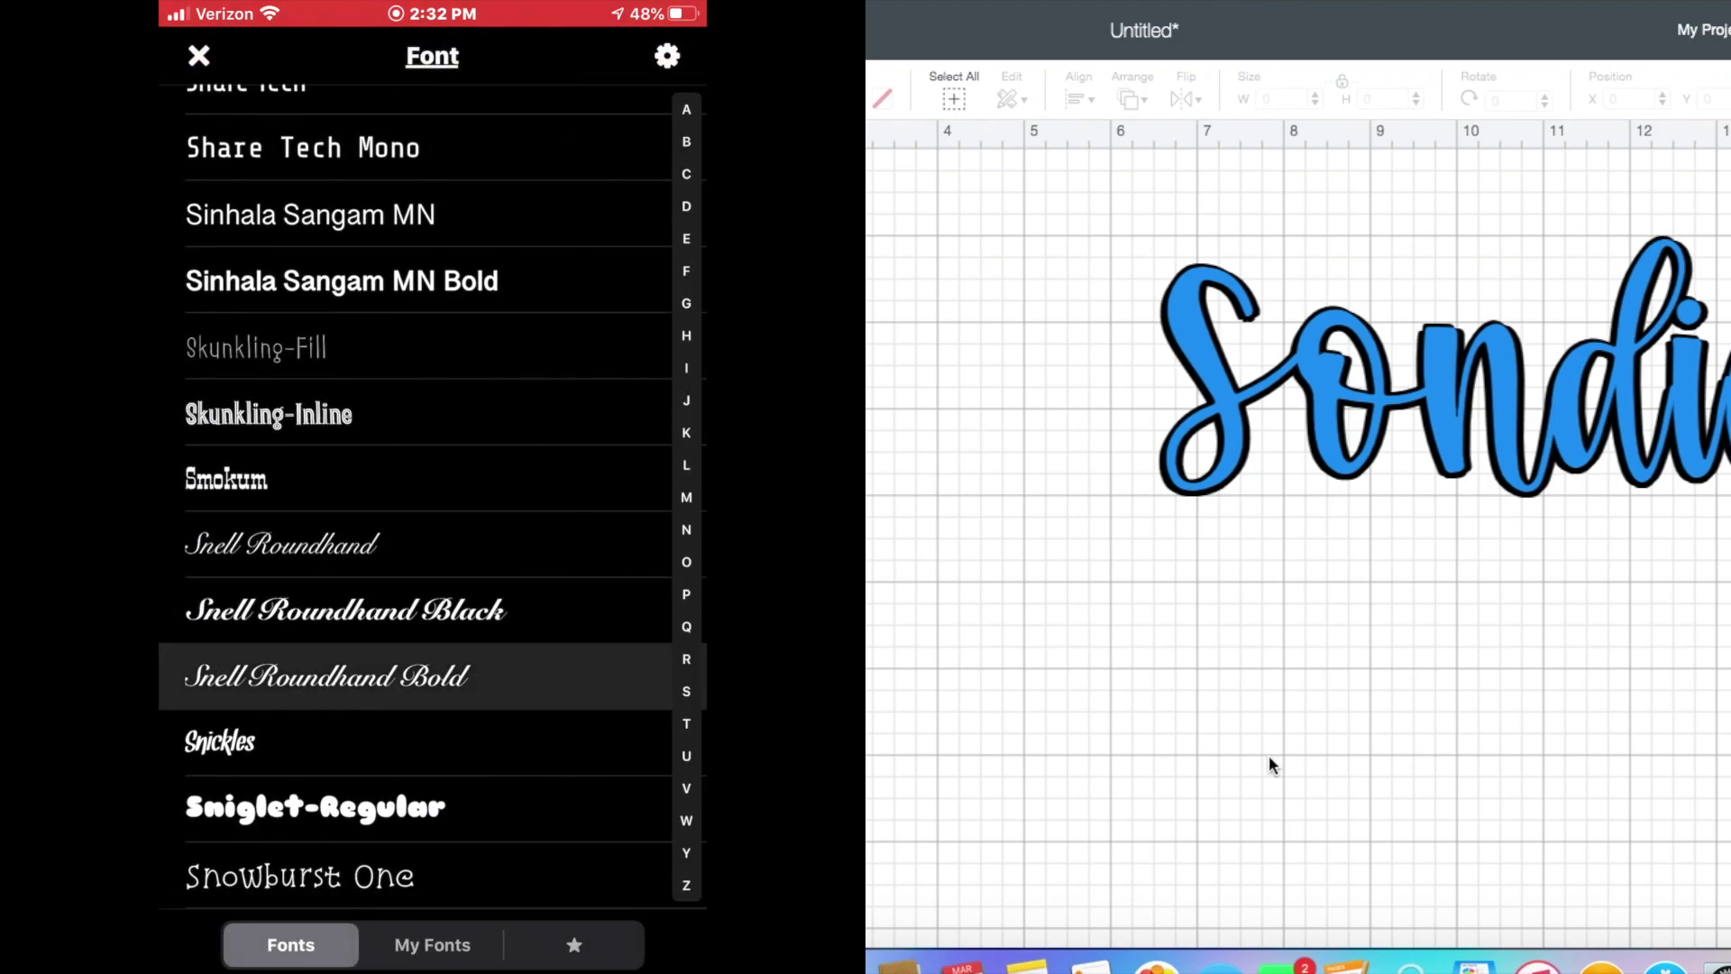
Step: Try the Strato-unlinked font on the name text
{"action": "left_click", "coordinate": [437, 533]}
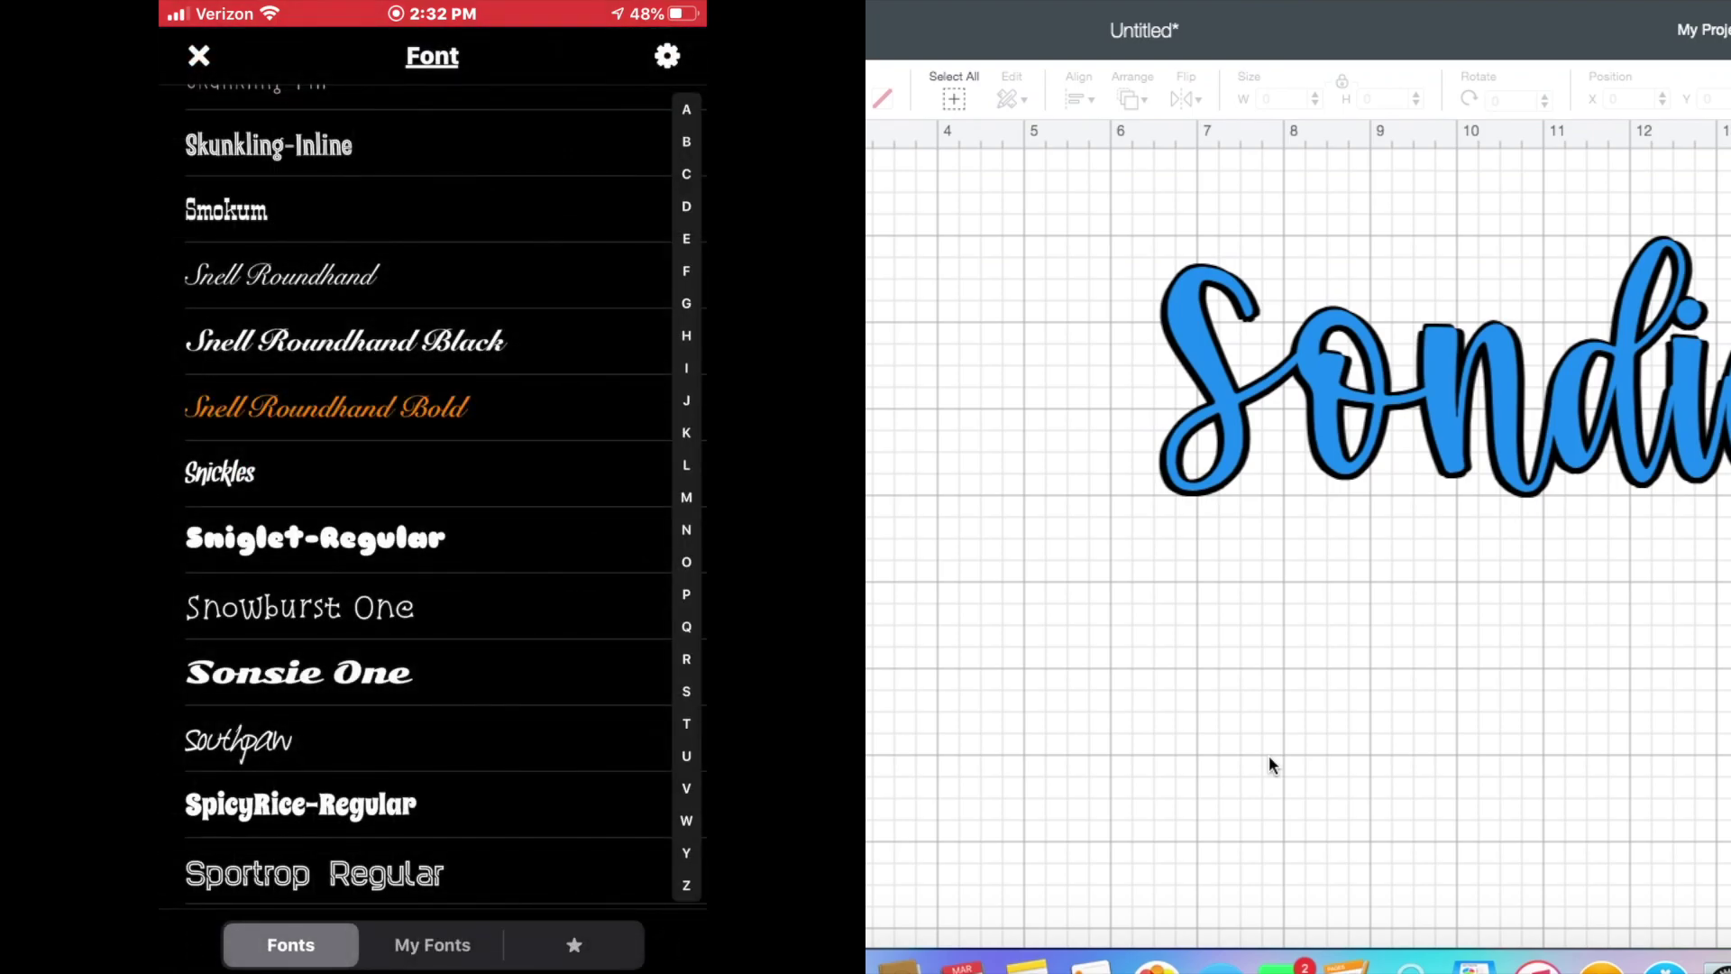
{"action": "scroll", "coordinate": [424, 496], "scroll_direction": "down", "scroll_amount": 5}
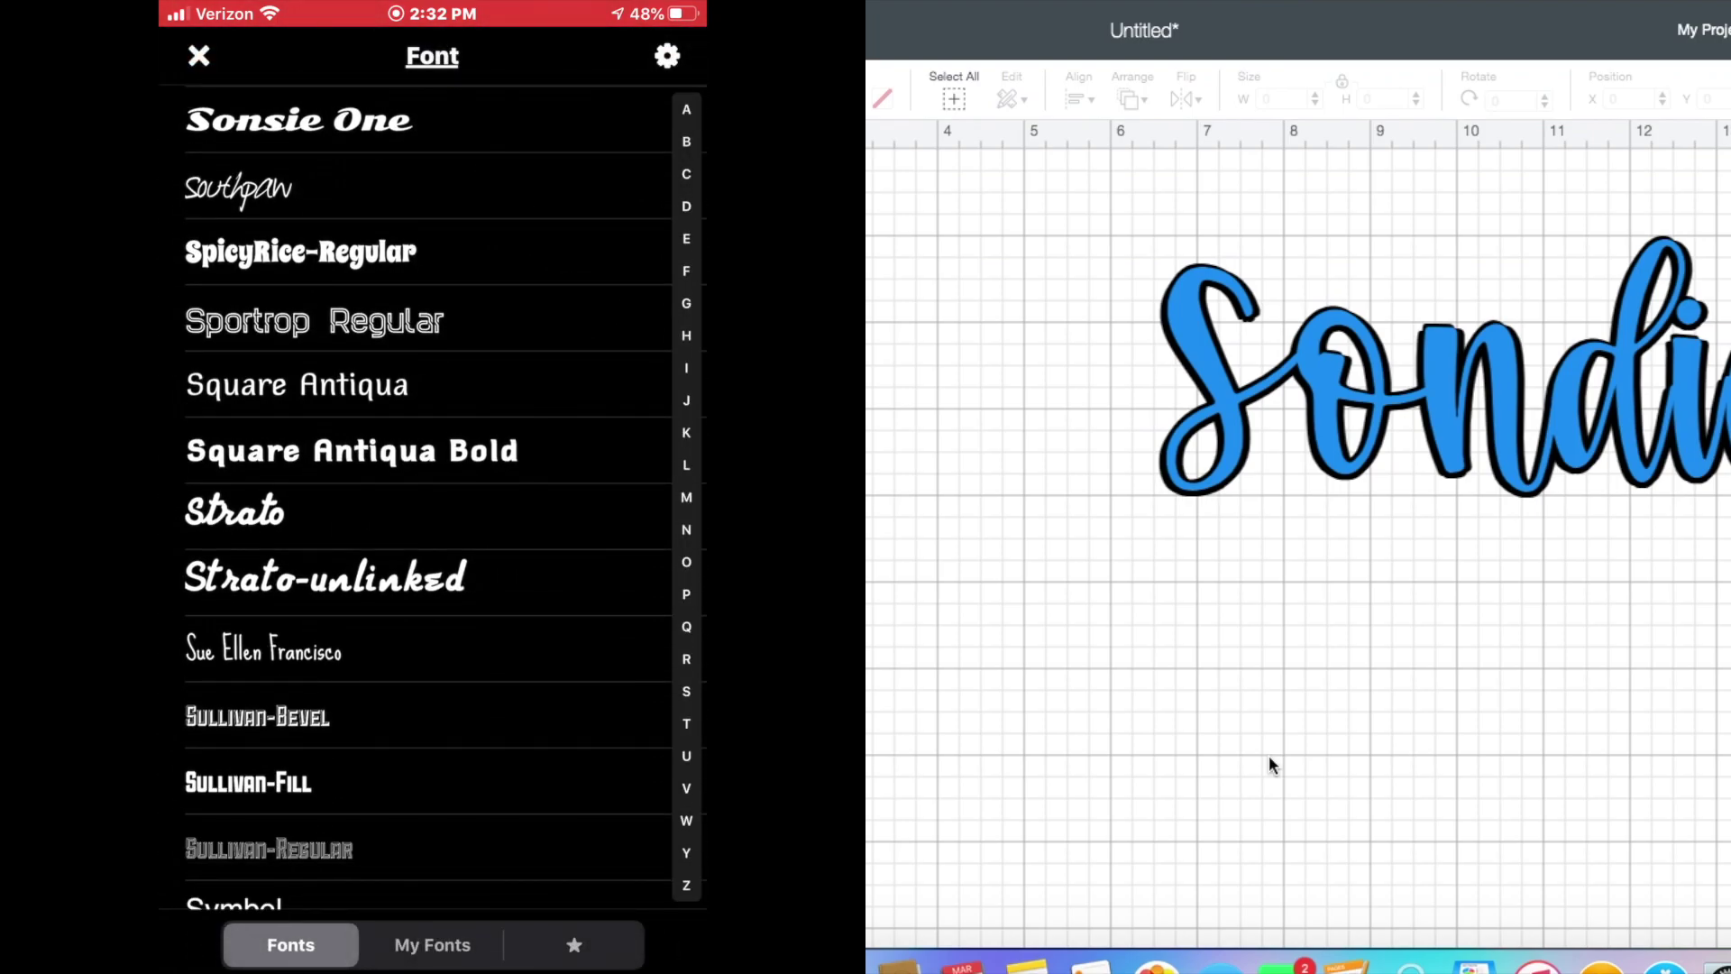
{"action": "left_click", "coordinate": [325, 576]}
Step: Try the Yellowtail font on the name text
{"action": "left_click", "coordinate": [433, 533]}
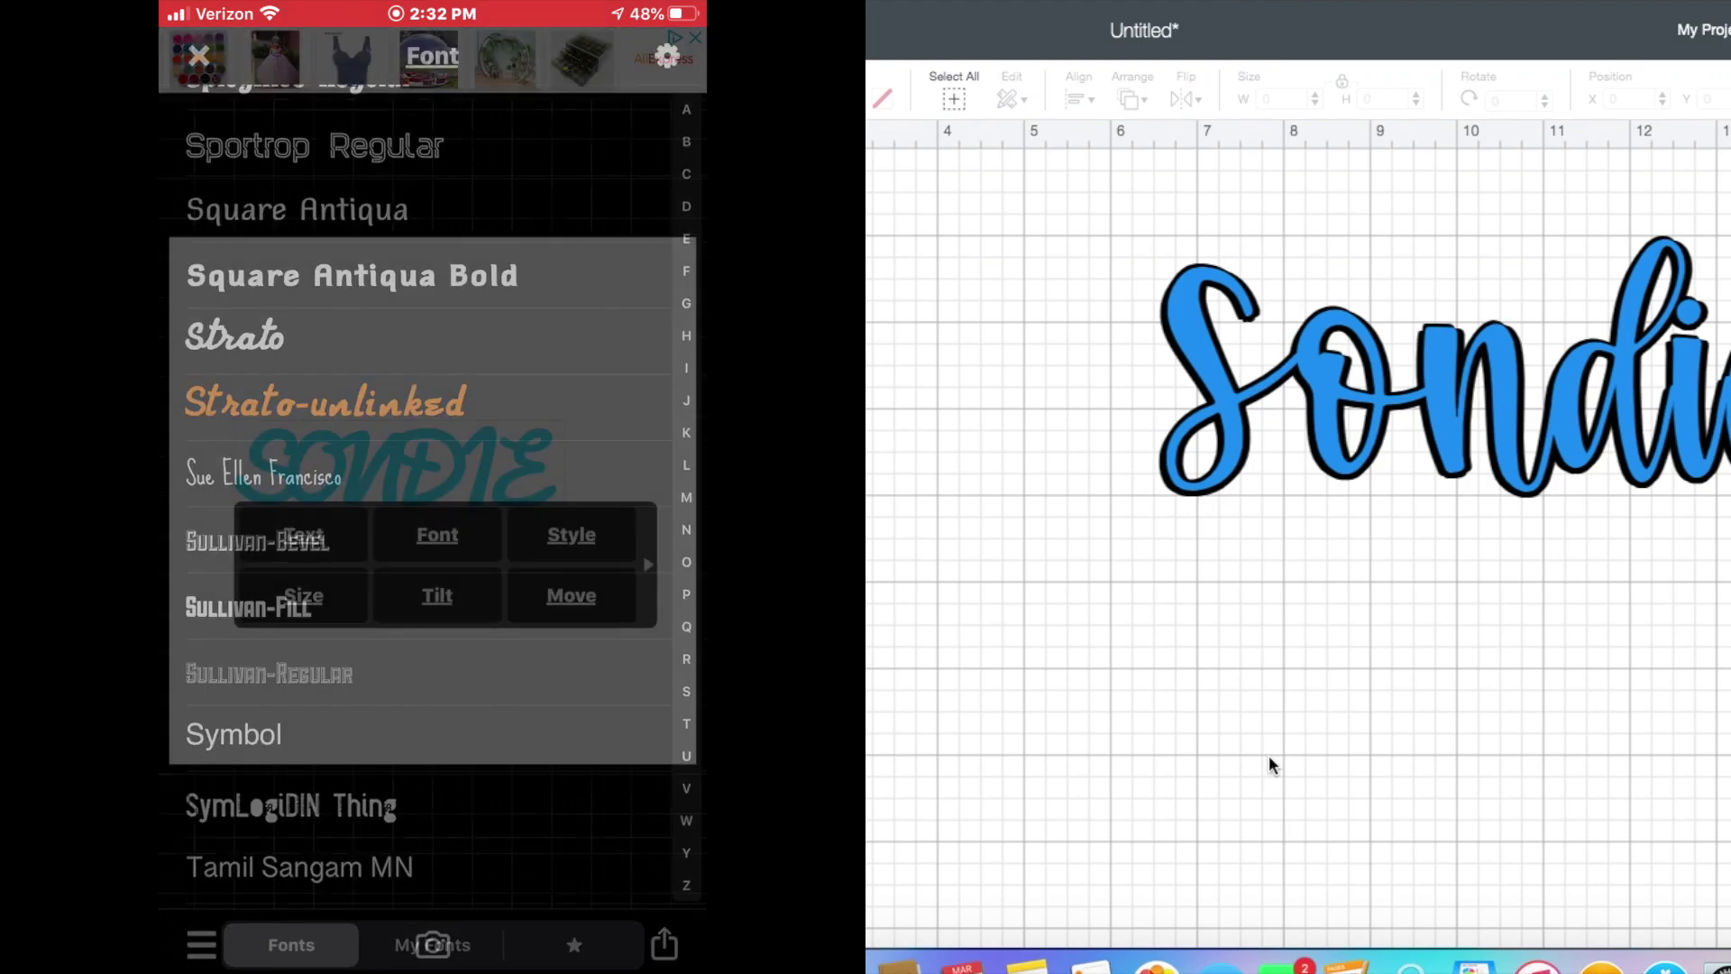
{"action": "scroll", "coordinate": [424, 496], "scroll_direction": "down", "scroll_amount": 10}
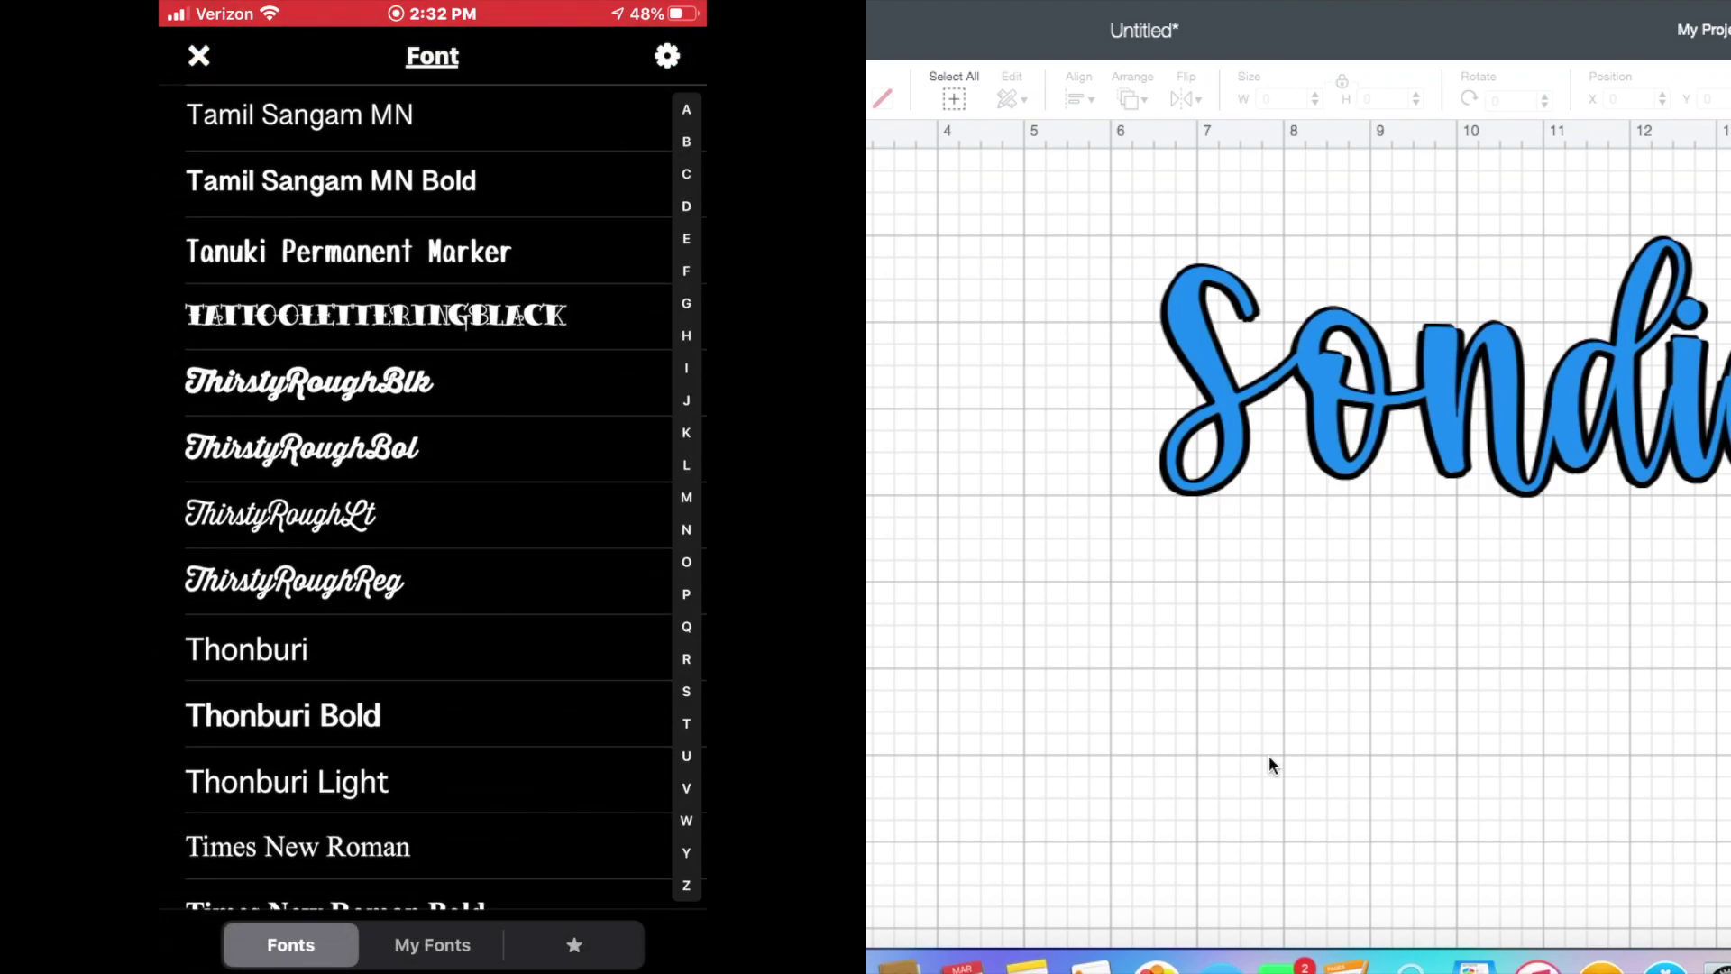
{"action": "scroll", "coordinate": [424, 495], "scroll_direction": "down", "scroll_amount": 5}
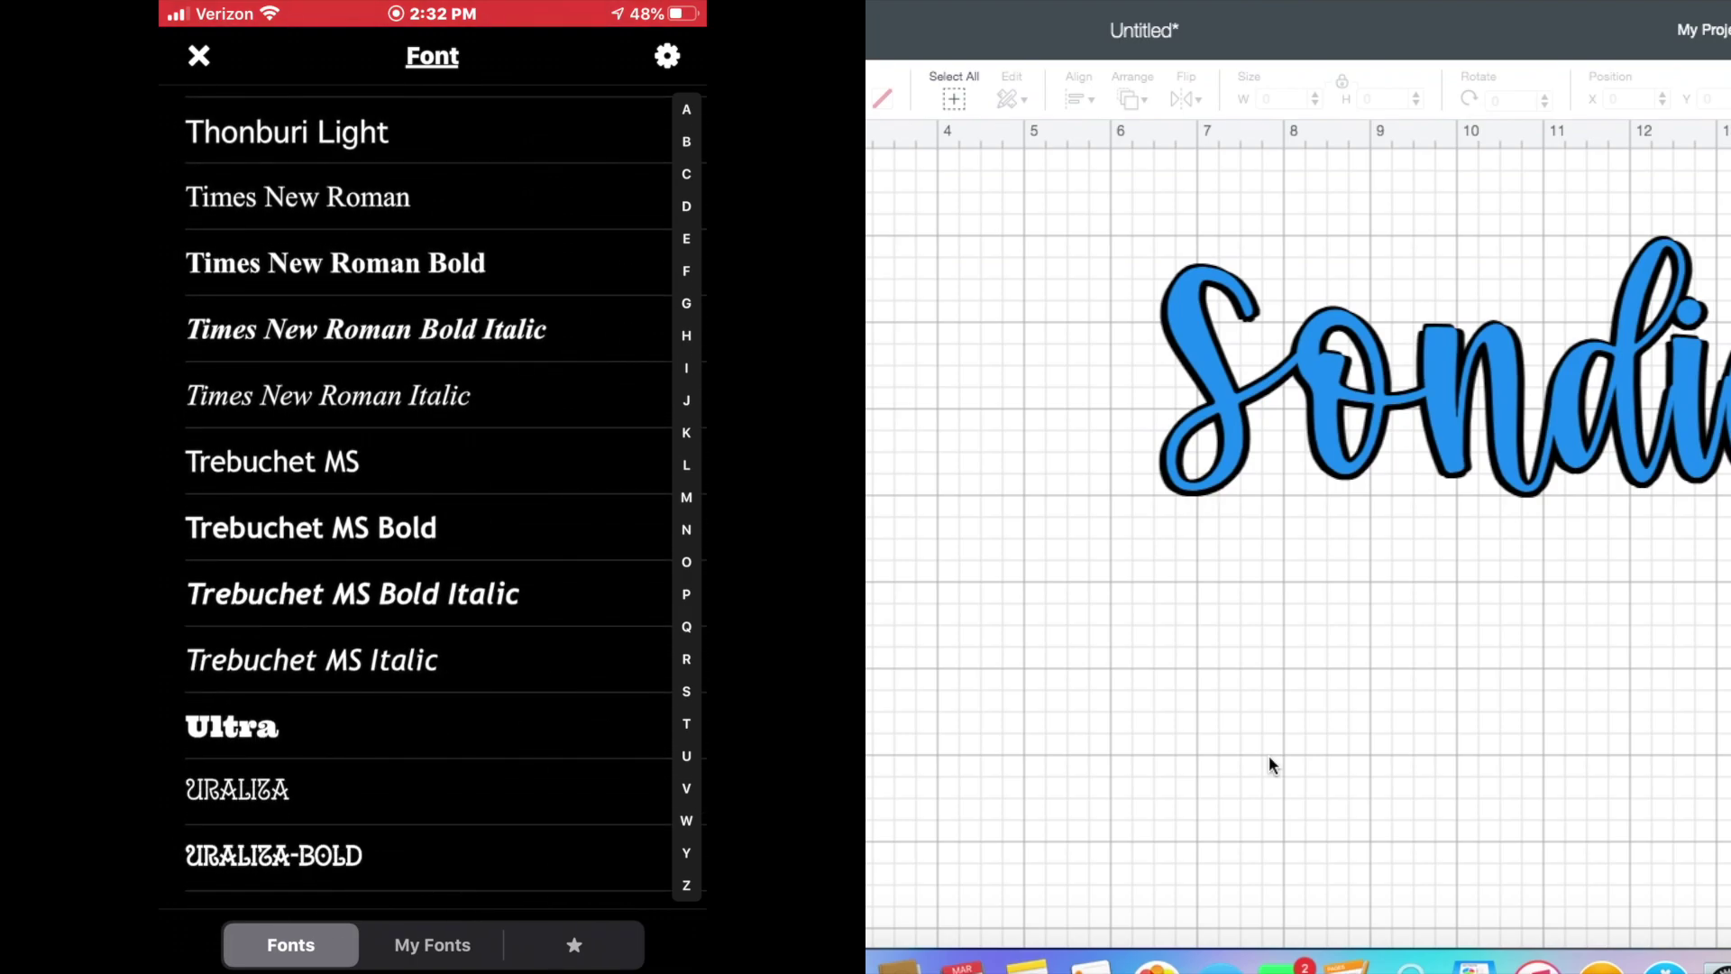
{"action": "scroll", "coordinate": [424, 496], "scroll_direction": "down", "scroll_amount": 3}
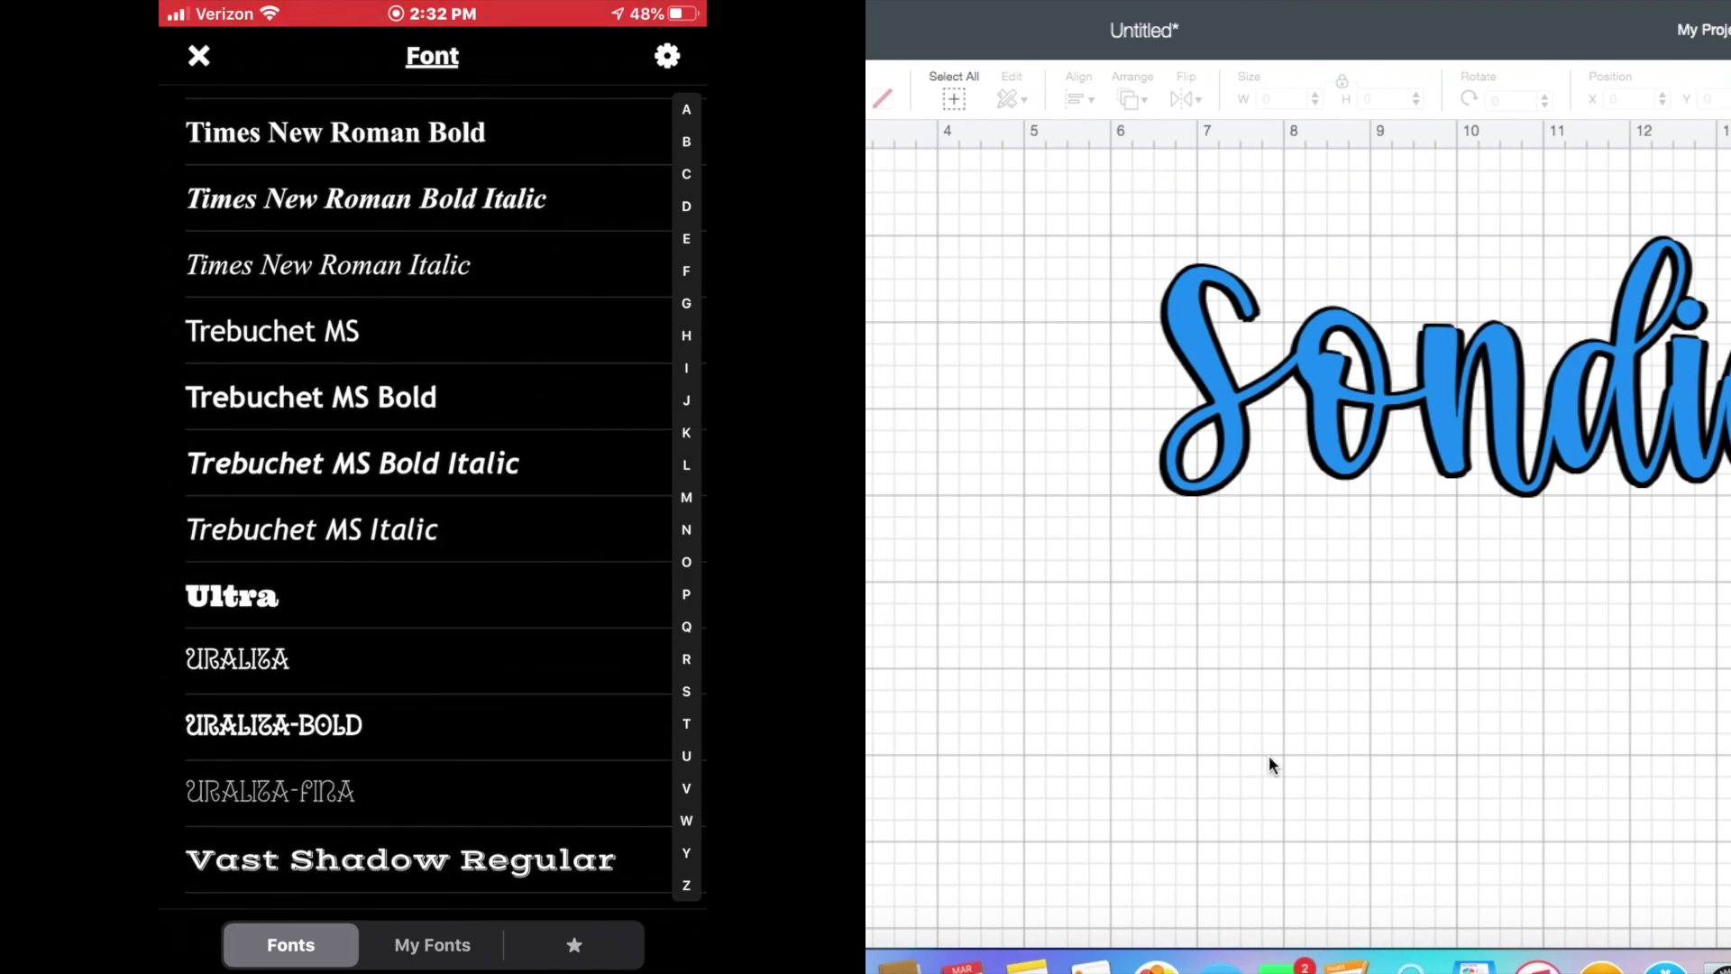
{"action": "scroll", "coordinate": [424, 495], "scroll_direction": "down", "scroll_amount": 5}
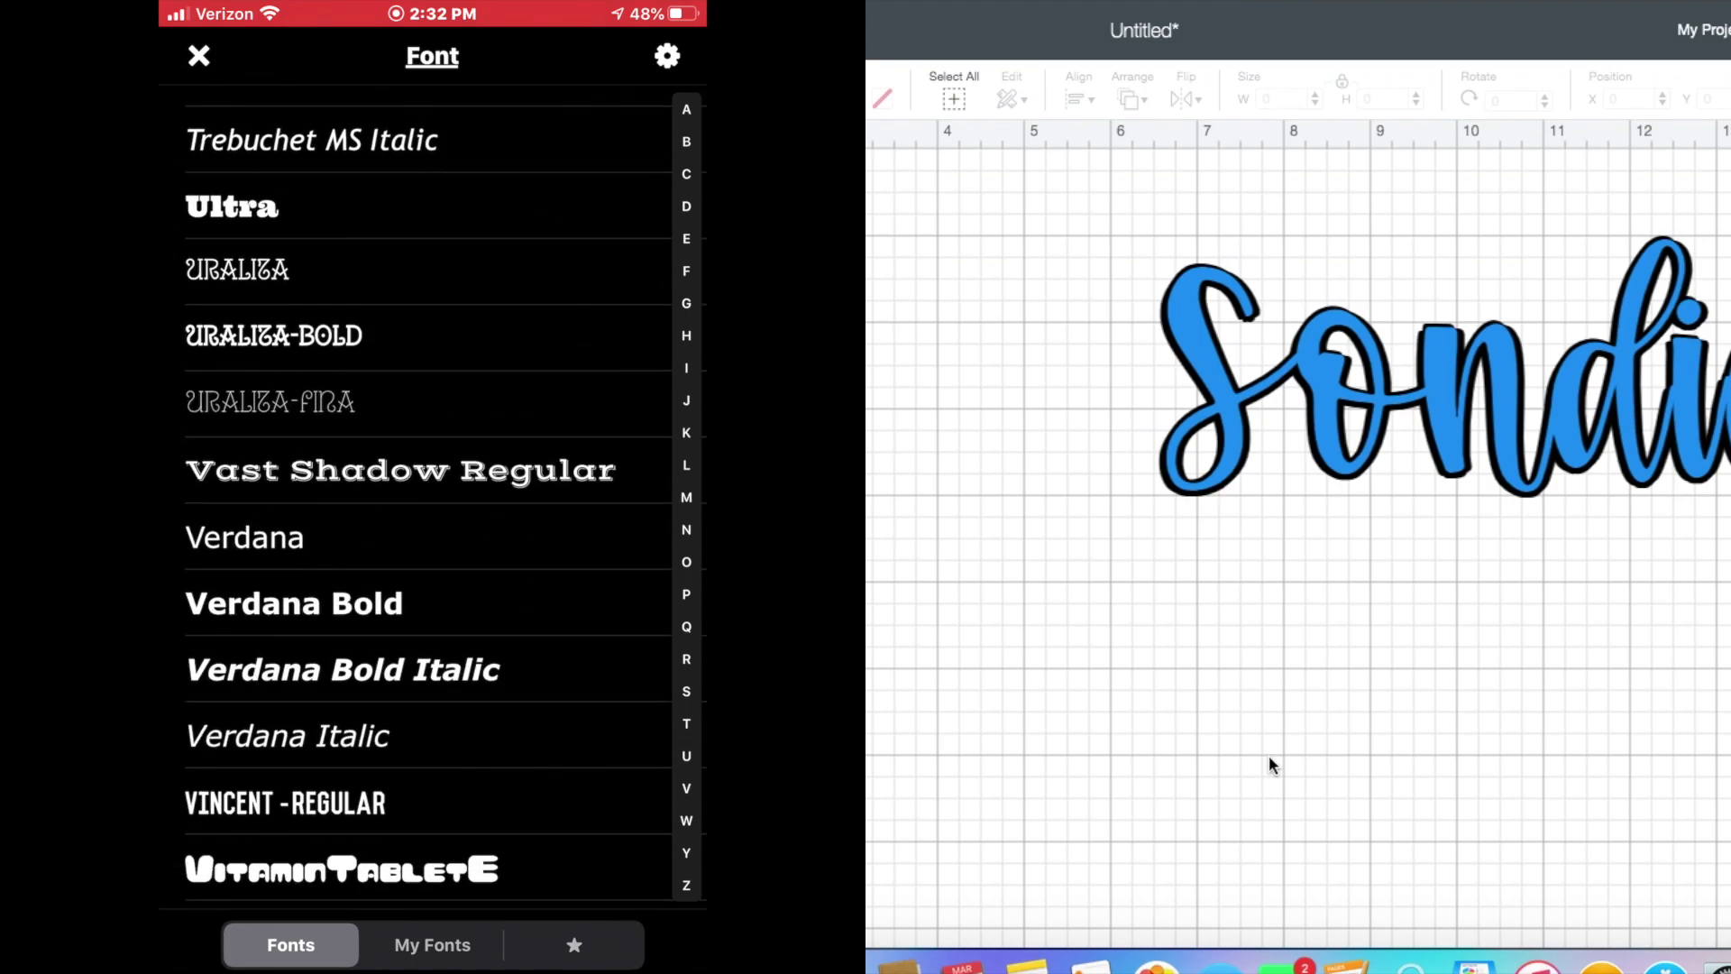
{"action": "scroll", "coordinate": [423, 496], "scroll_direction": "down", "scroll_amount": 5}
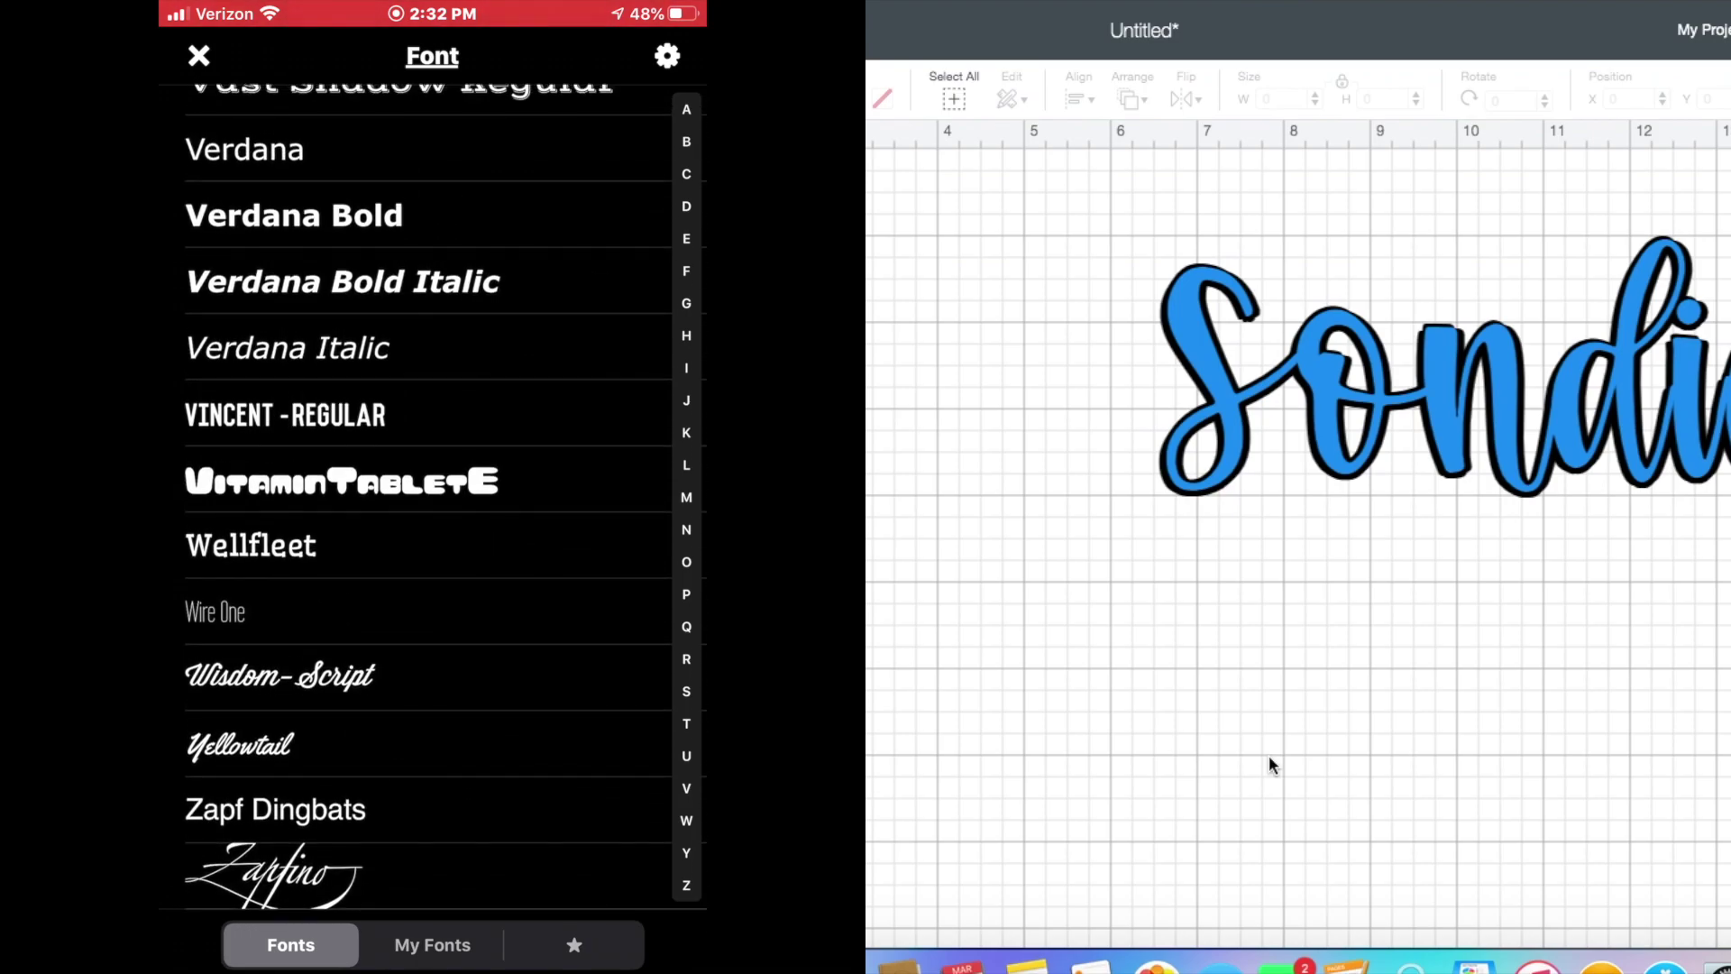
{"action": "left_click", "coordinate": [306, 676]}
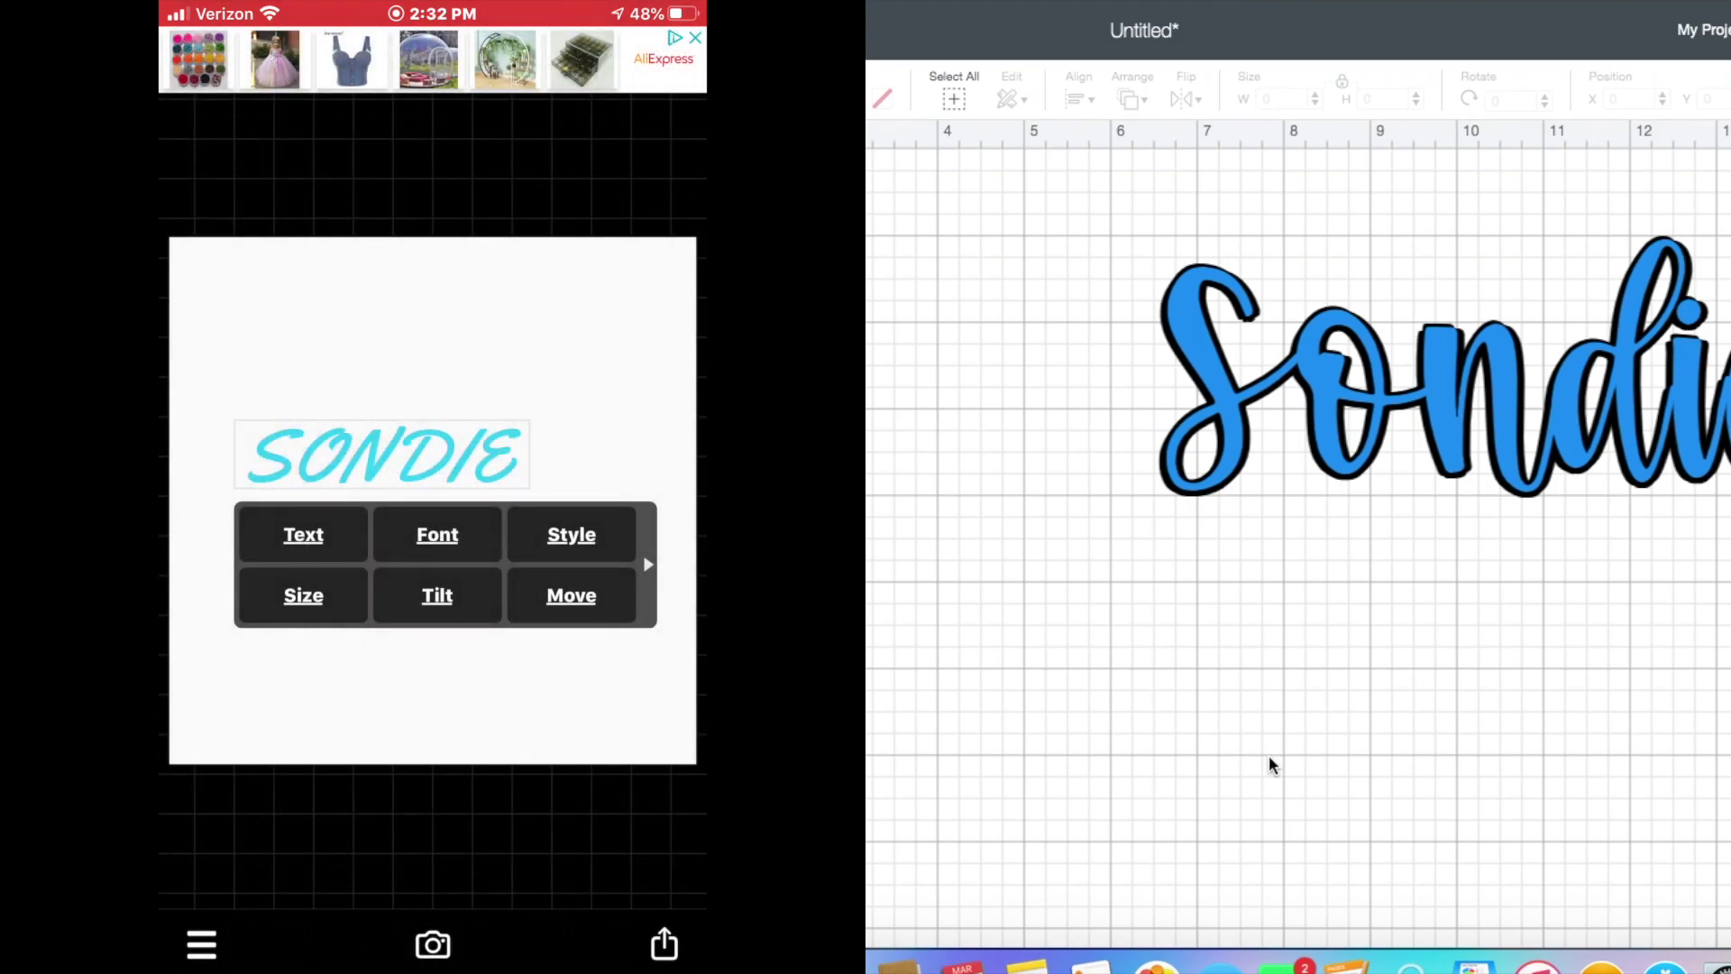
Step: Apply the Wisdom-Script font to the name text
{"action": "left_click", "coordinate": [437, 533]}
{"action": "scroll", "coordinate": [423, 496], "scroll_direction": "down", "scroll_amount": 1}
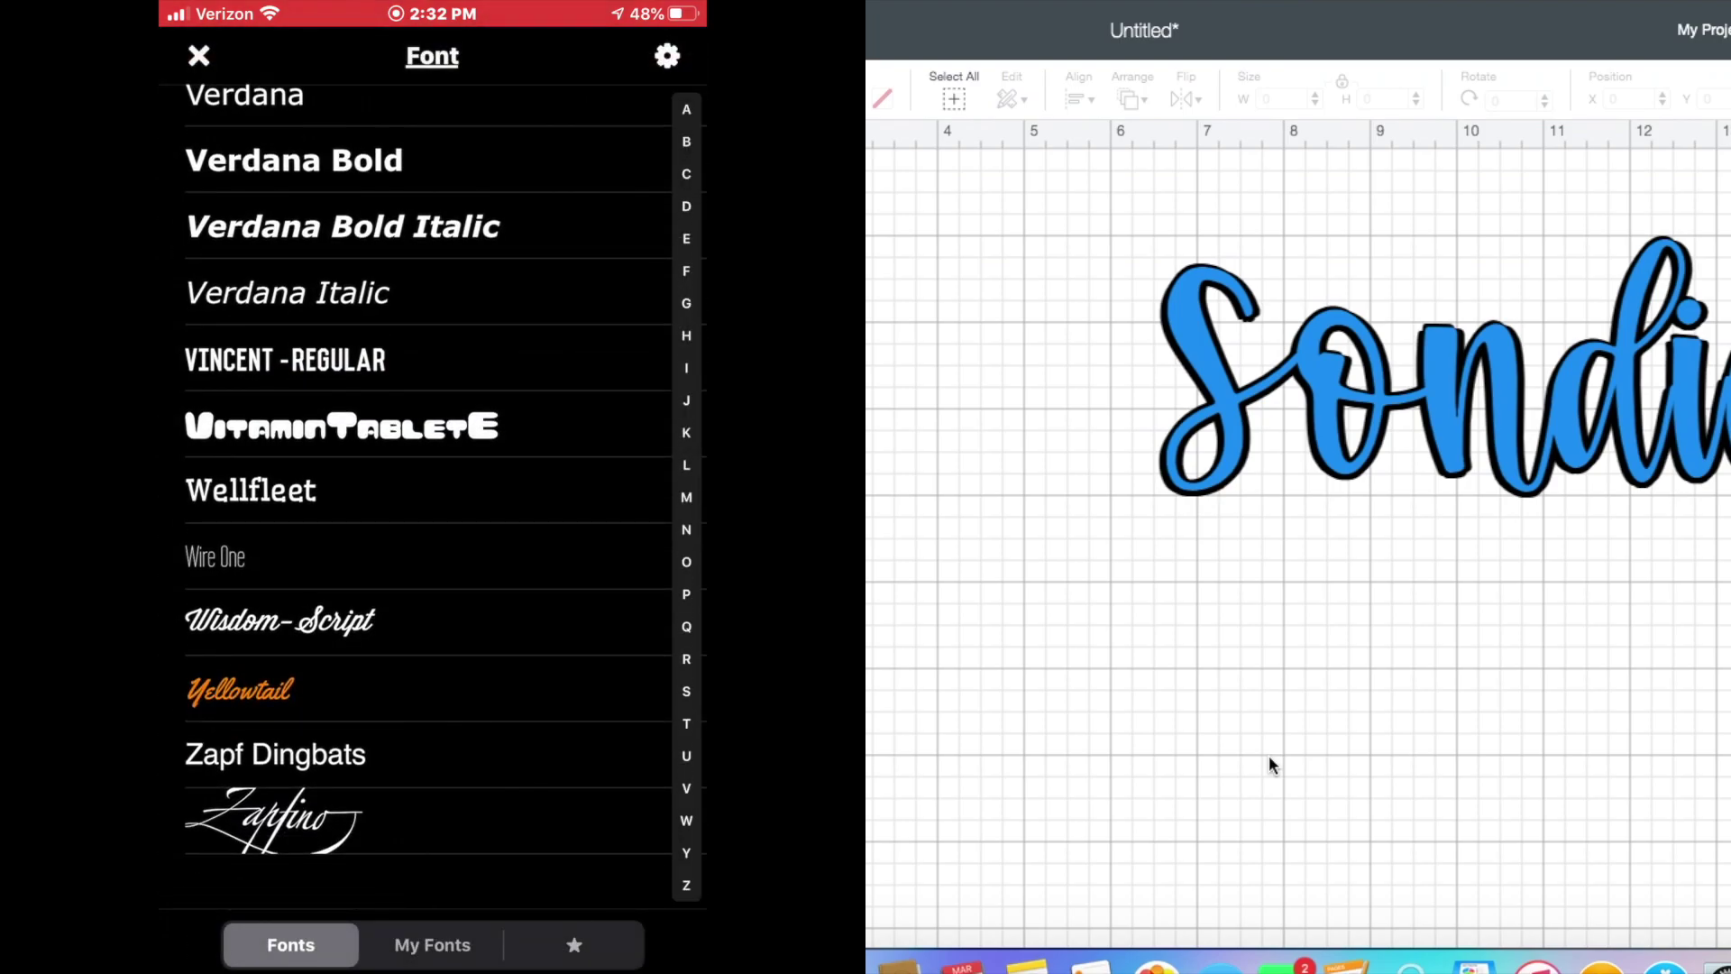
{"action": "scroll", "coordinate": [424, 496], "scroll_direction": "up", "scroll_amount": 1}
{"action": "left_click", "coordinate": [198, 55]}
{"action": "left_click", "coordinate": [437, 534]}
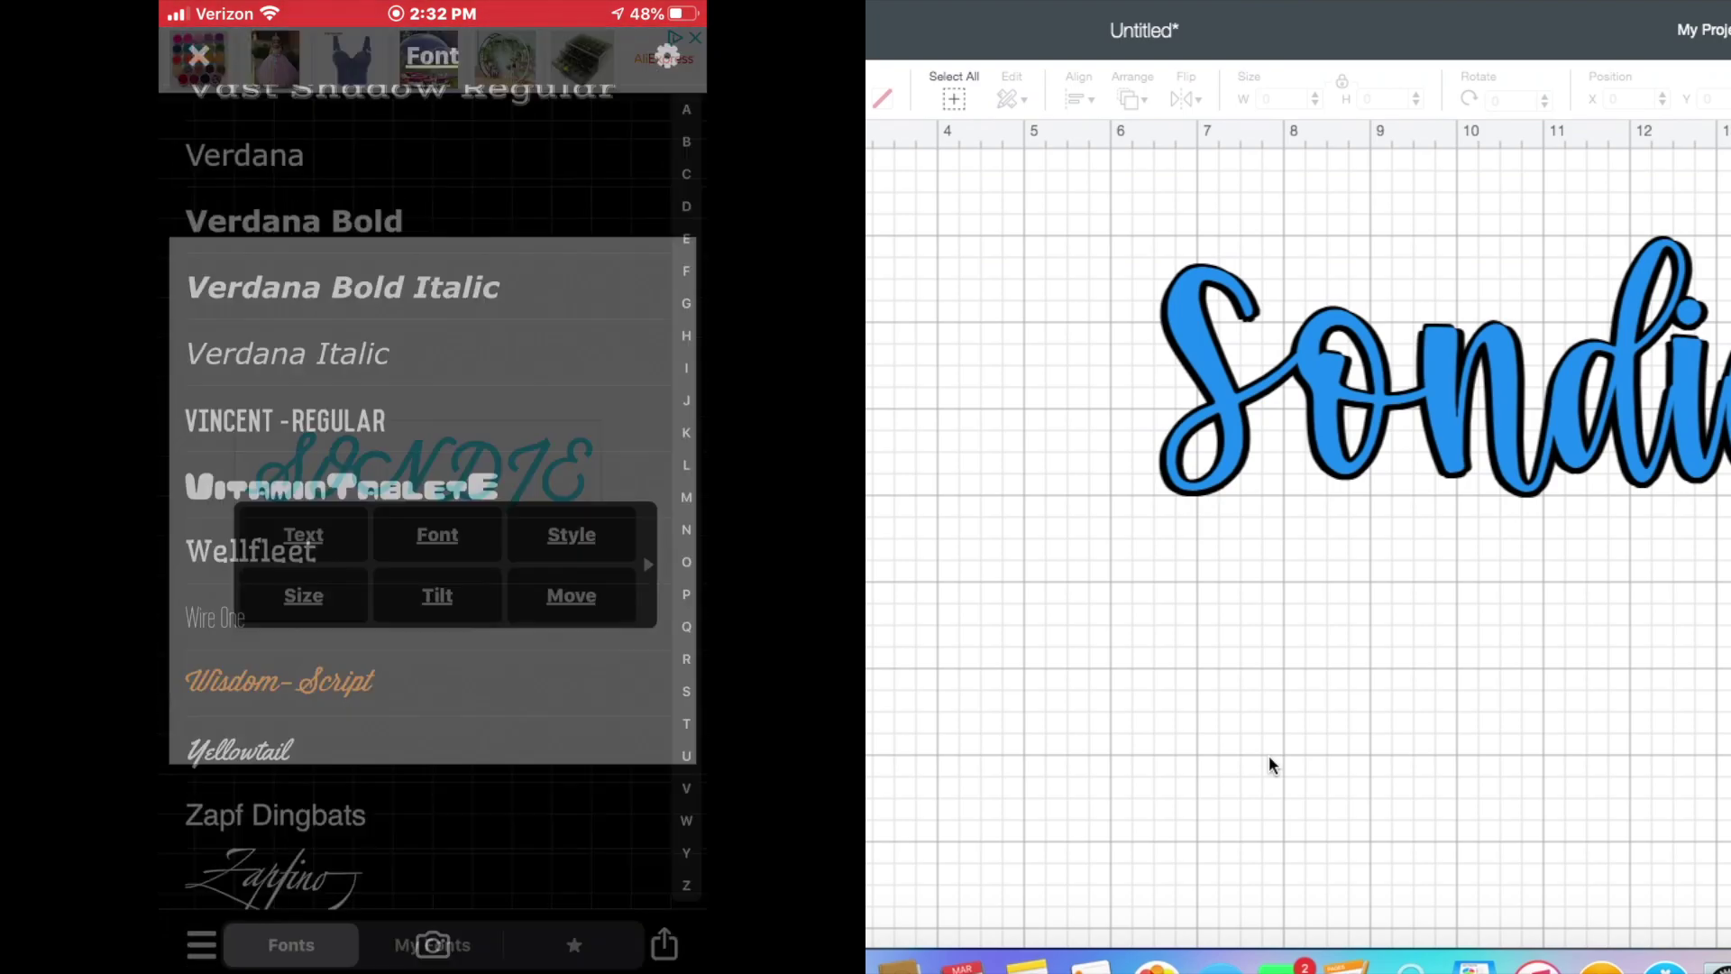
{"action": "left_click", "coordinate": [198, 55]}
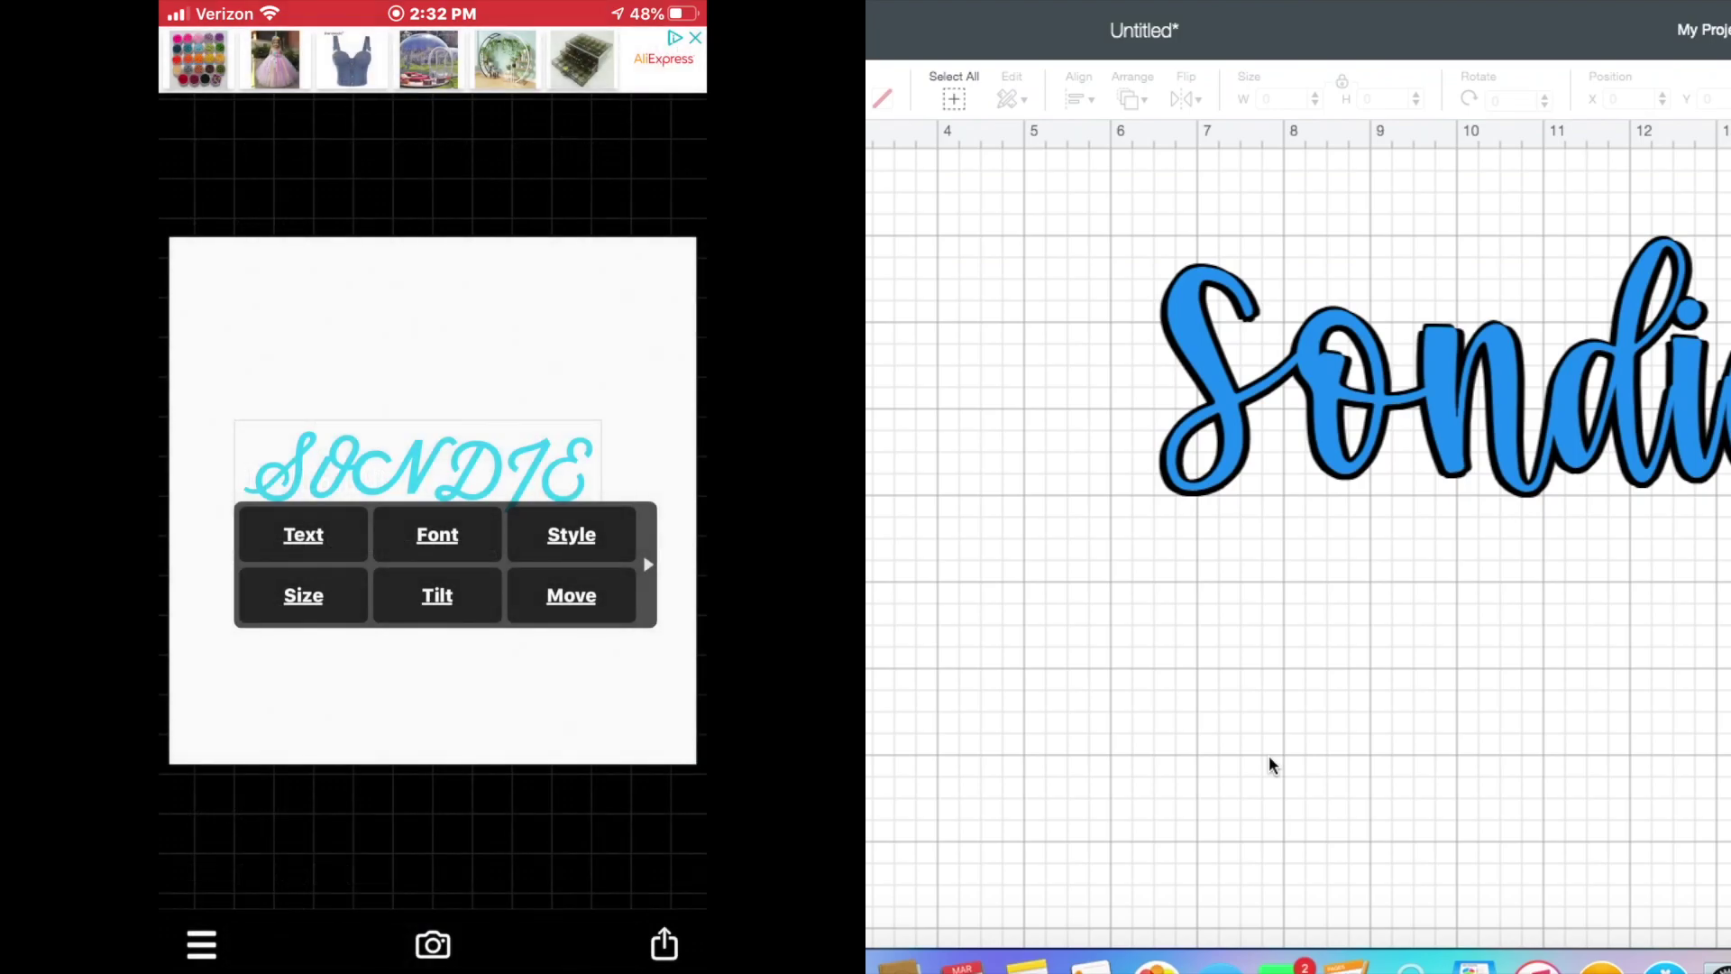
Step: Replace the all-capitals text with the same name written with only its first letter capitalised
{"action": "left_click", "coordinate": [301, 533]}
{"action": "key", "text": "BackSpace"}
{"action": "key", "text": "BackSpace"}
{"action": "key", "text": "BackSpace"}
{"action": "key", "text": "BackSpace"}
{"action": "key", "text": "BackSpace"}
{"action": "key", "text": "BackSpace"}
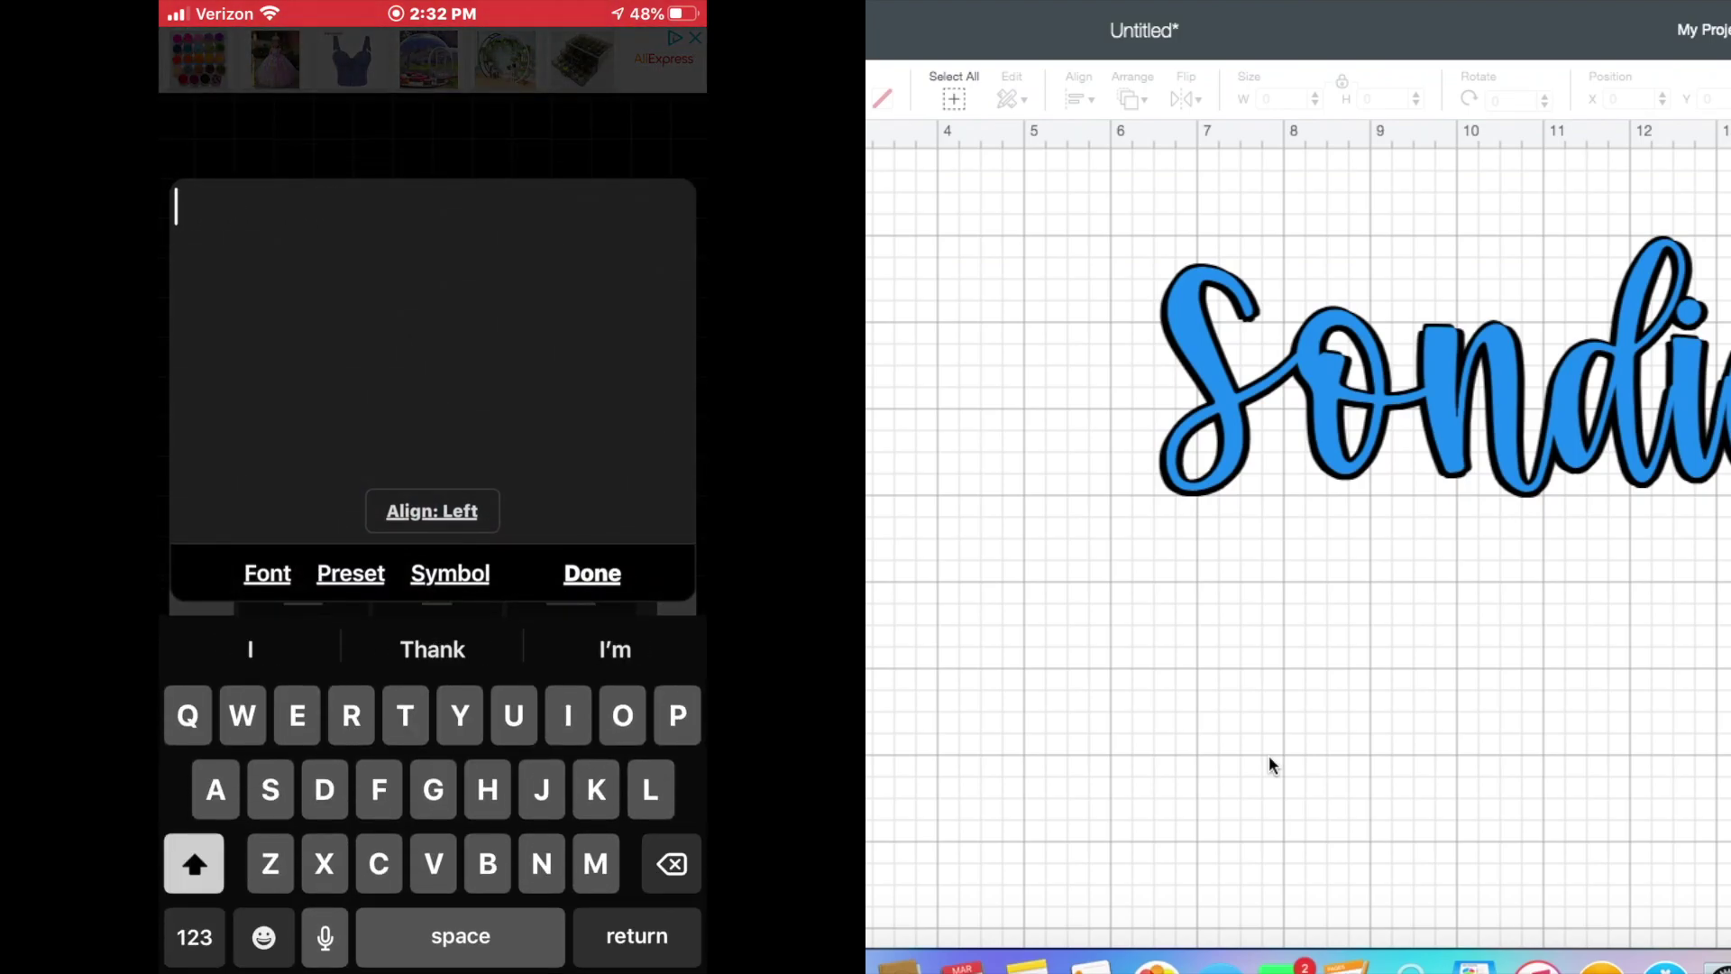
{"action": "type", "text": "Sondie"}
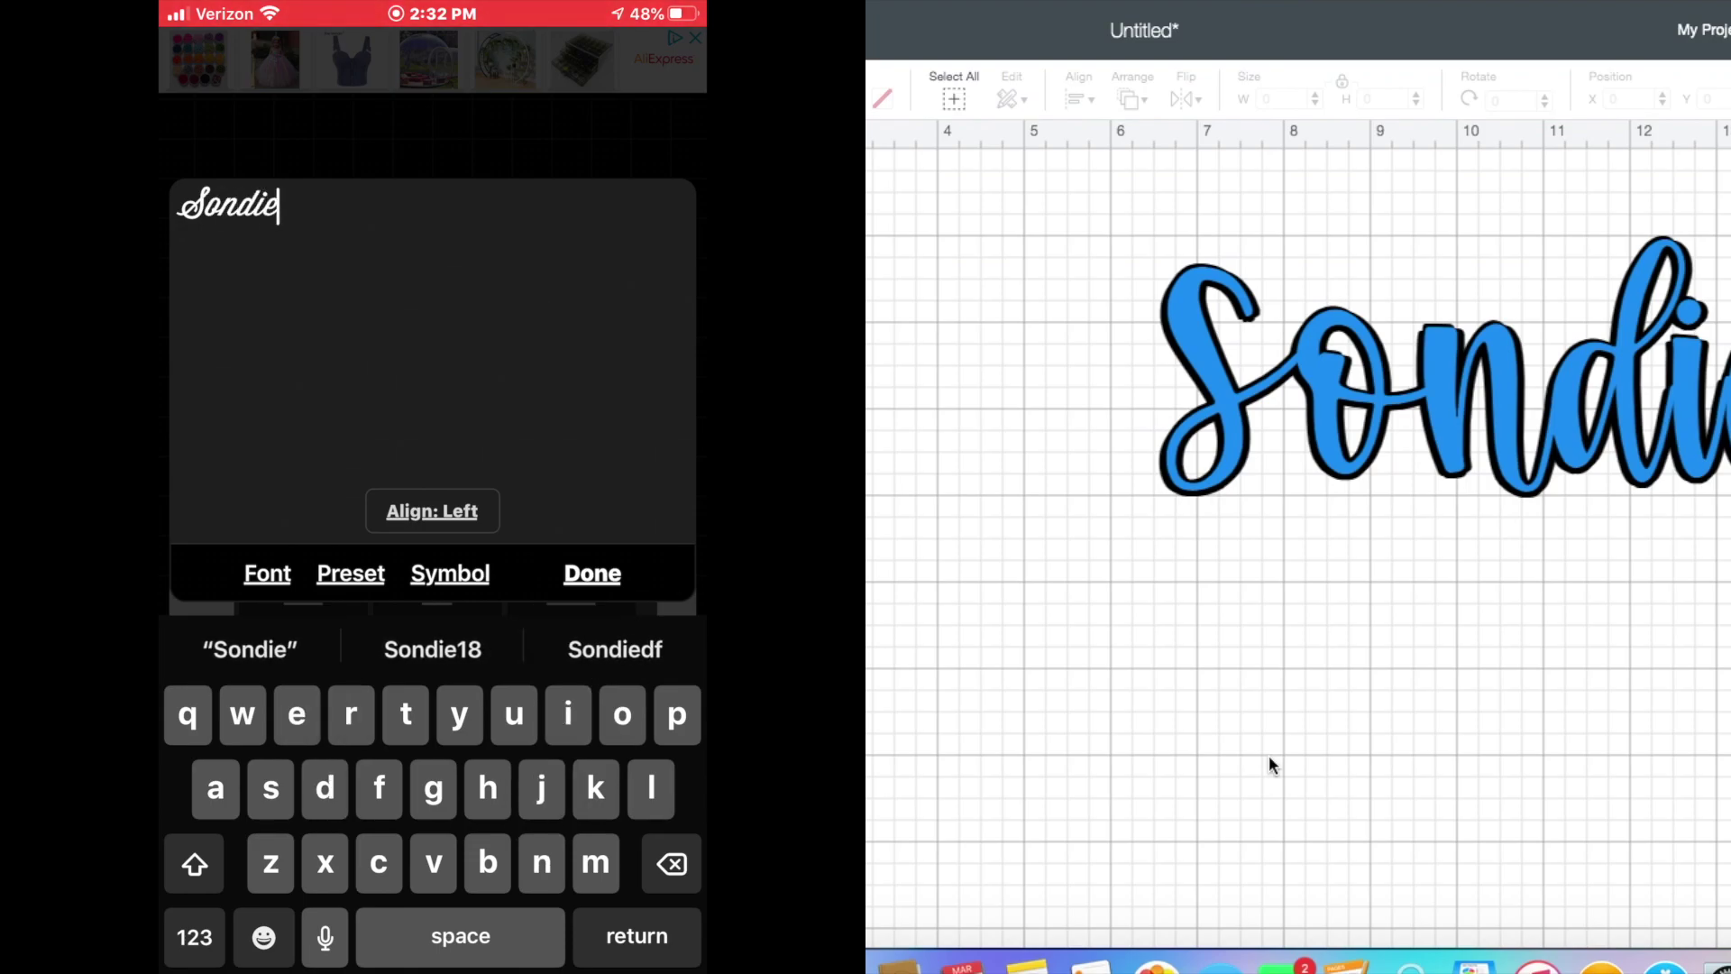
{"action": "left_click", "coordinate": [592, 574]}
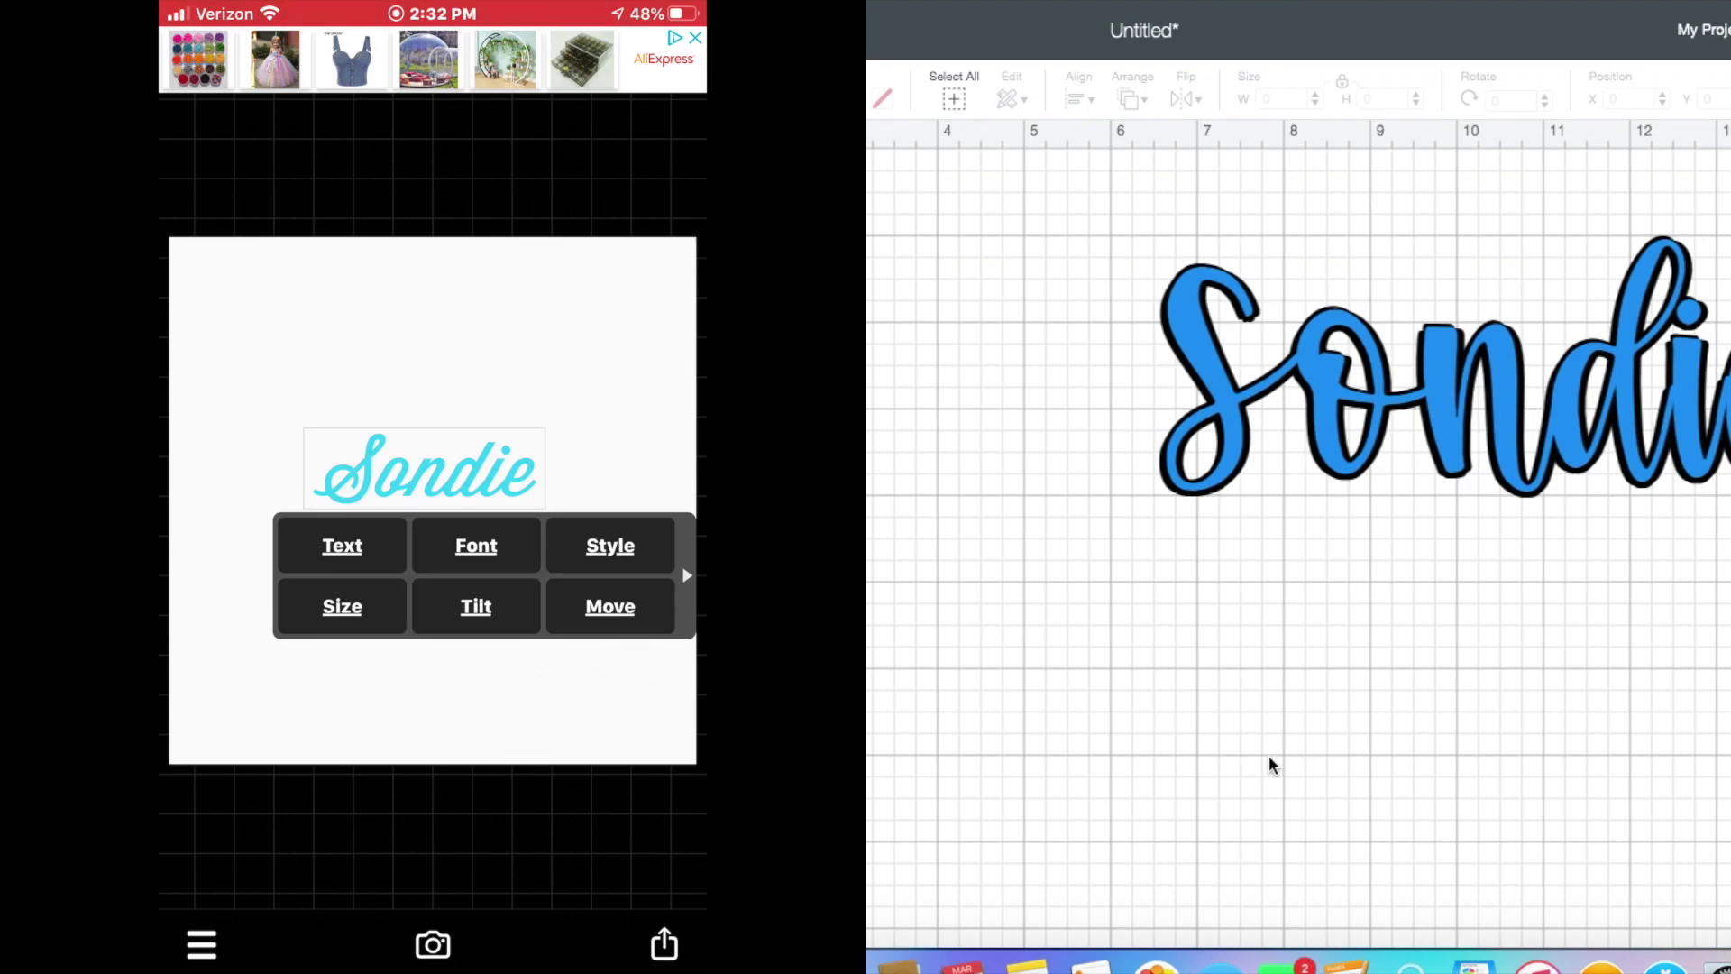
Step: Set the name's fill colour to light turquoise with RGB values 56, 209, 240
{"action": "left_click", "coordinate": [611, 546]}
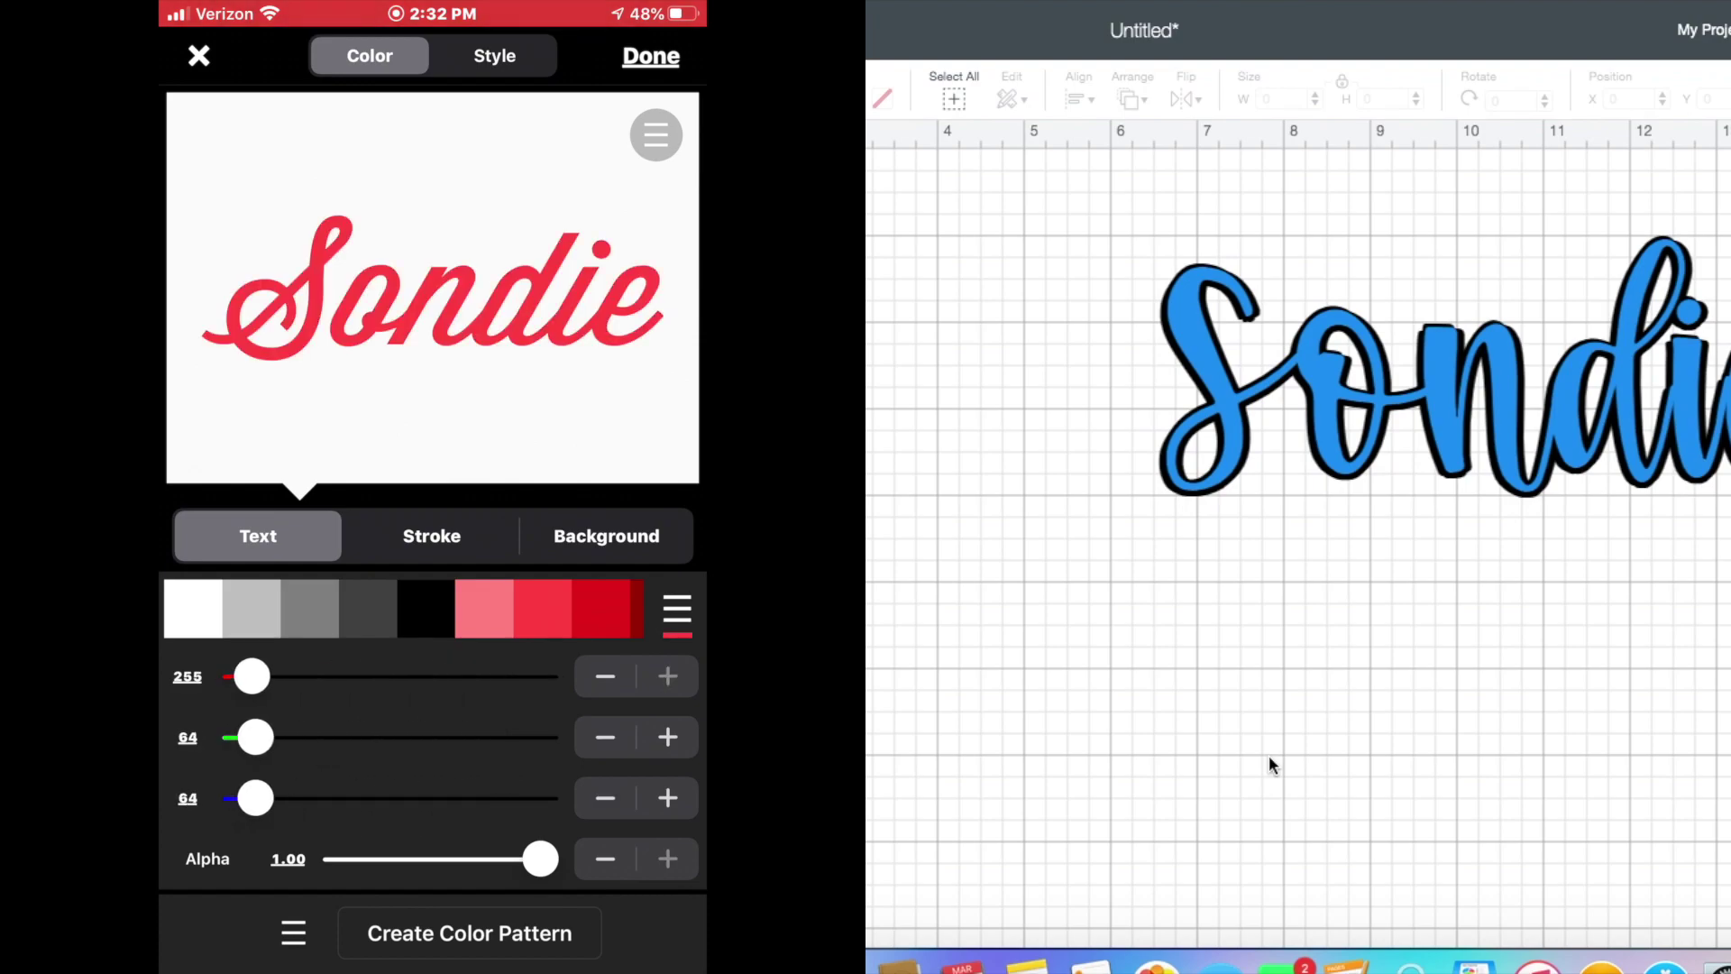
{"action": "left_click", "coordinate": [538, 608]}
{"action": "scroll", "coordinate": [403, 608], "scroll_direction": "right", "scroll_amount": 10}
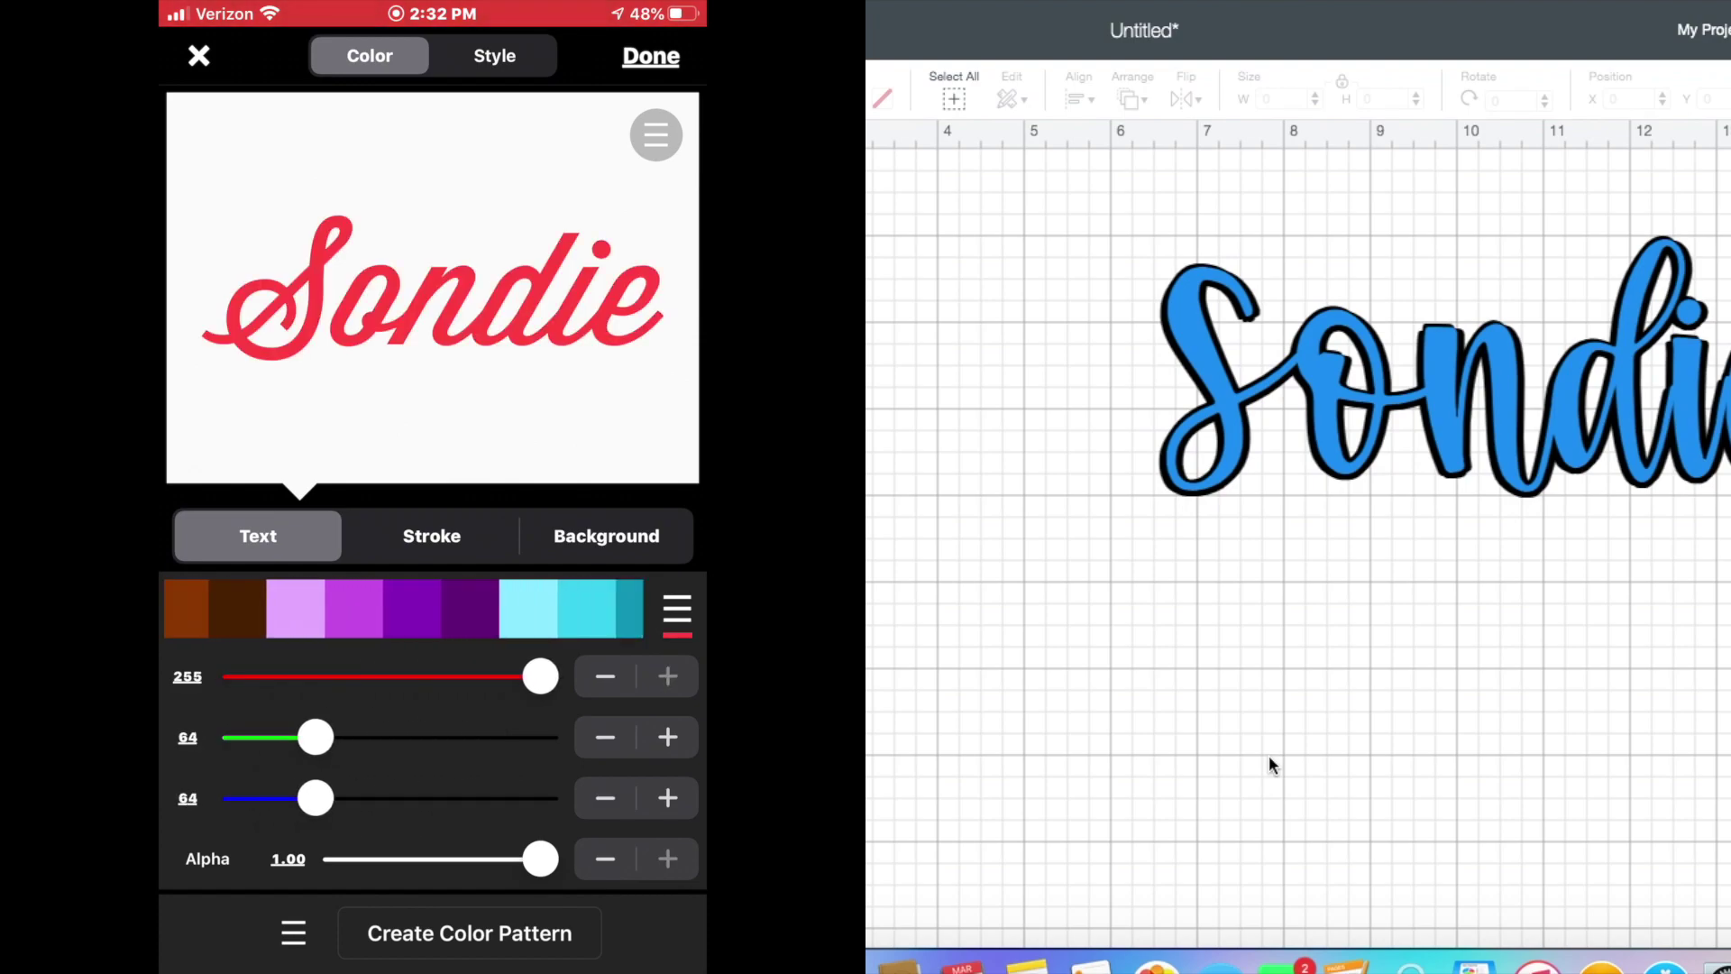
{"action": "left_click", "coordinate": [333, 608]}
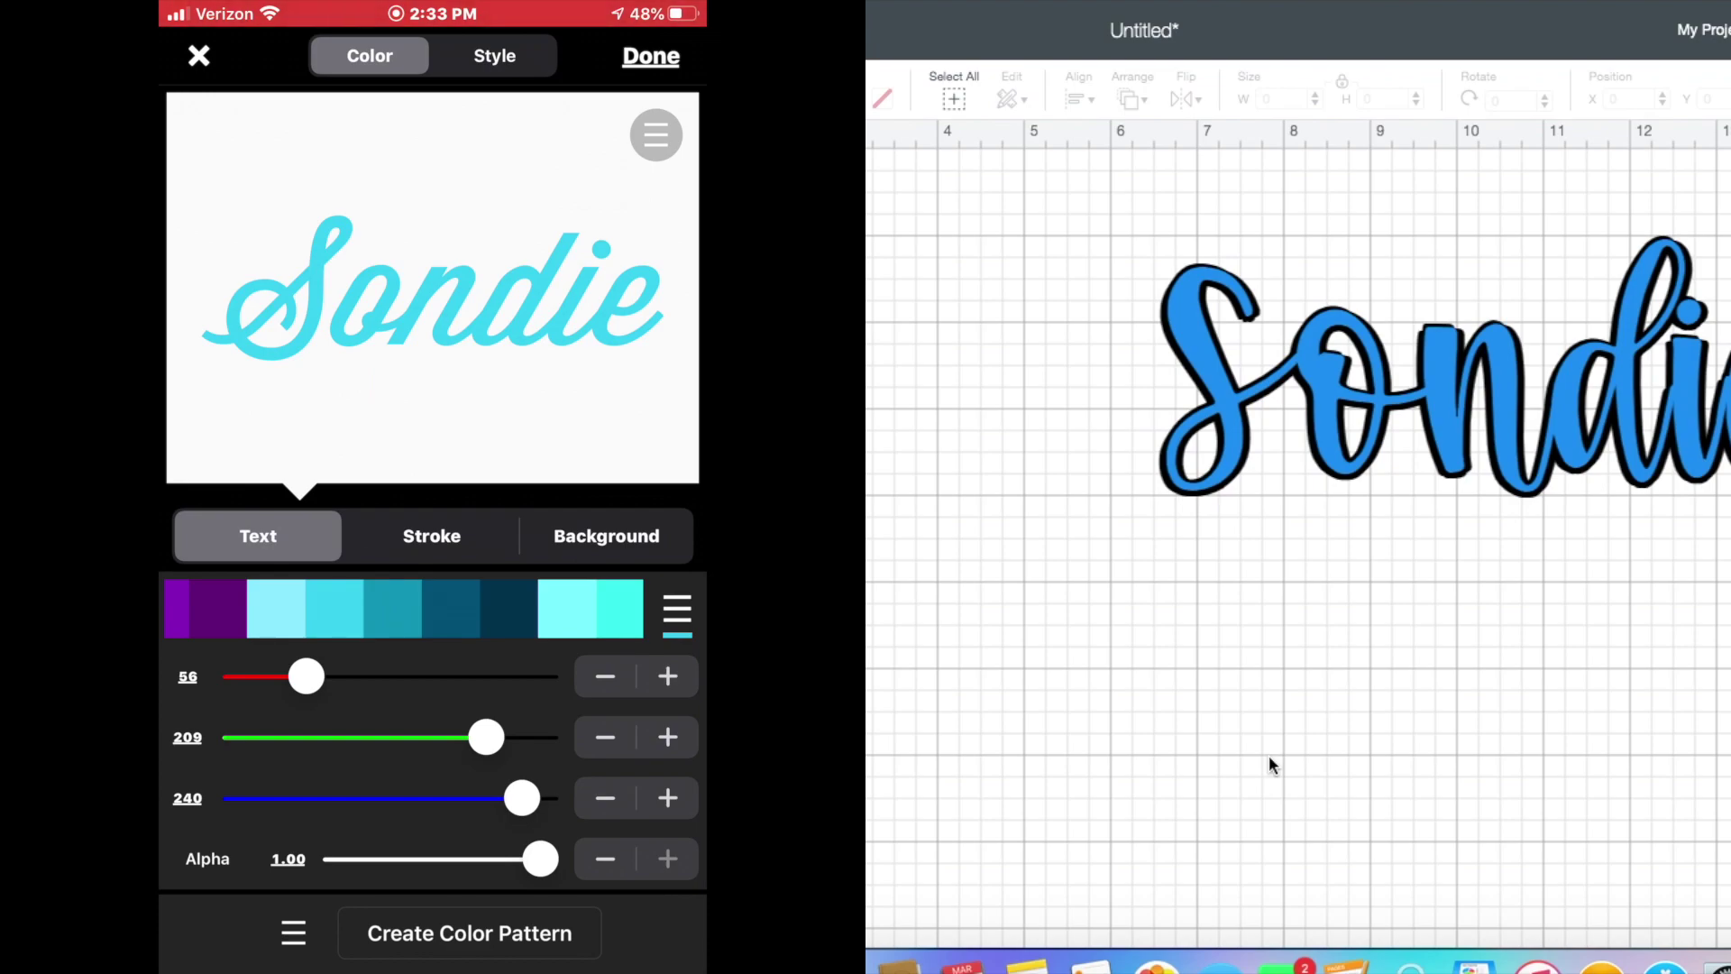
Step: Add an opaque purple stroke to the name with RGB values 199, 82, 229
{"action": "left_click", "coordinate": [432, 535]}
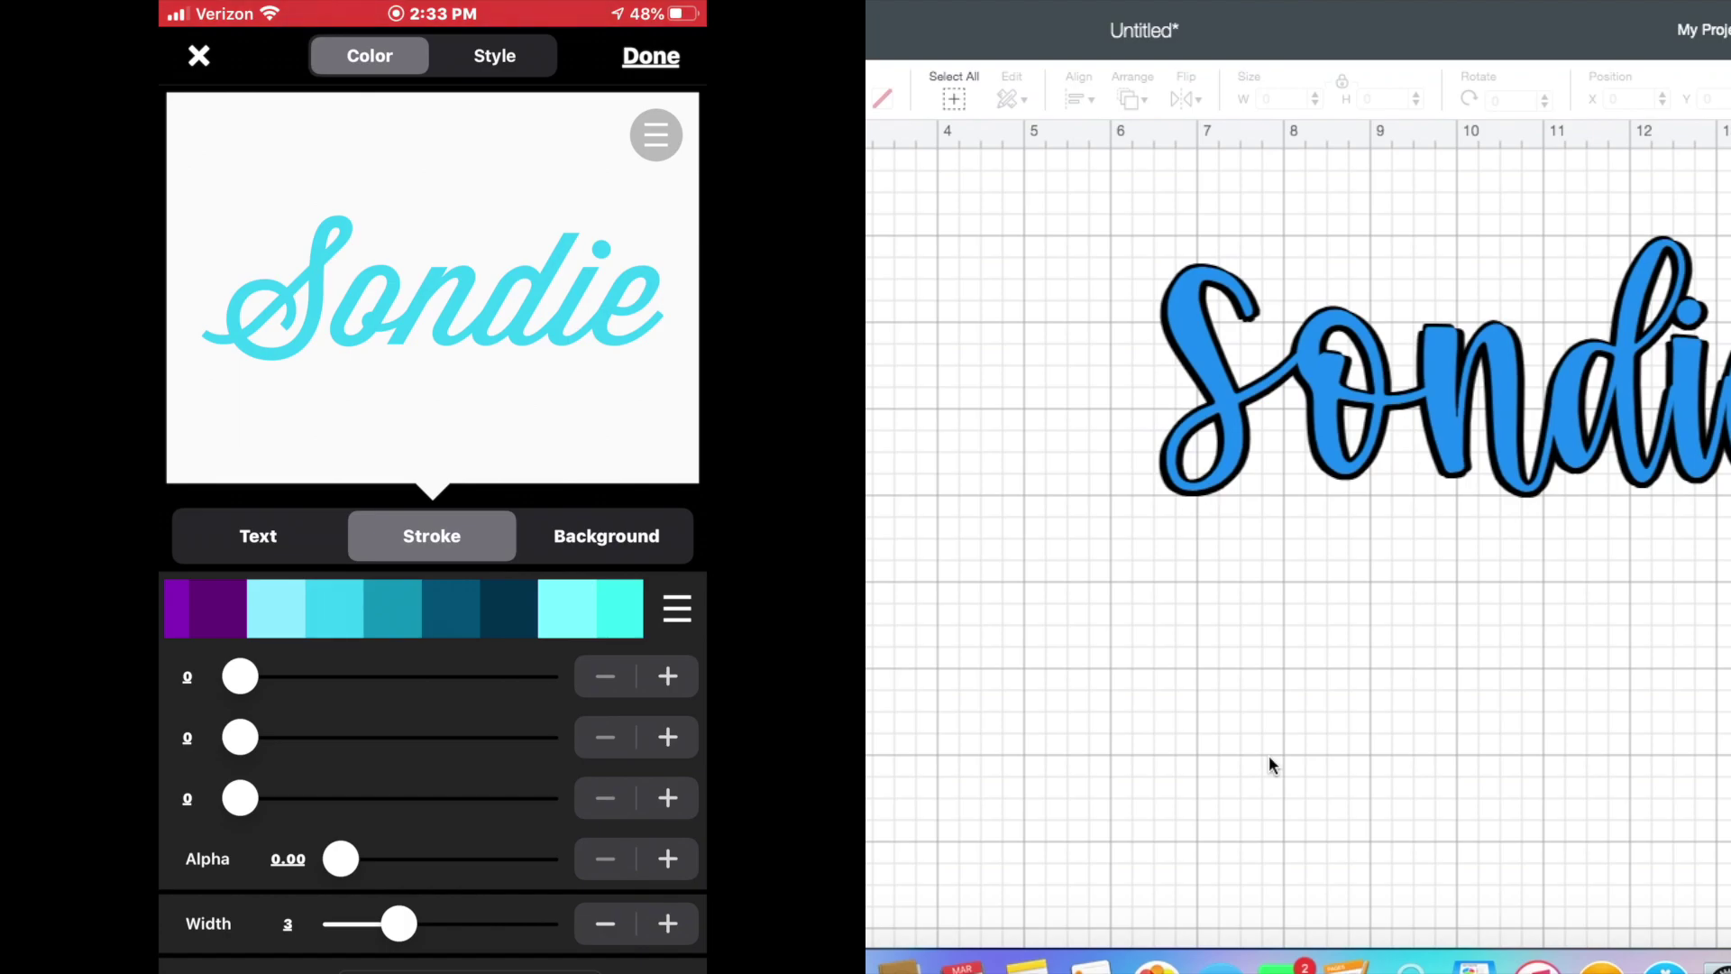
{"action": "left_click", "coordinate": [677, 608]}
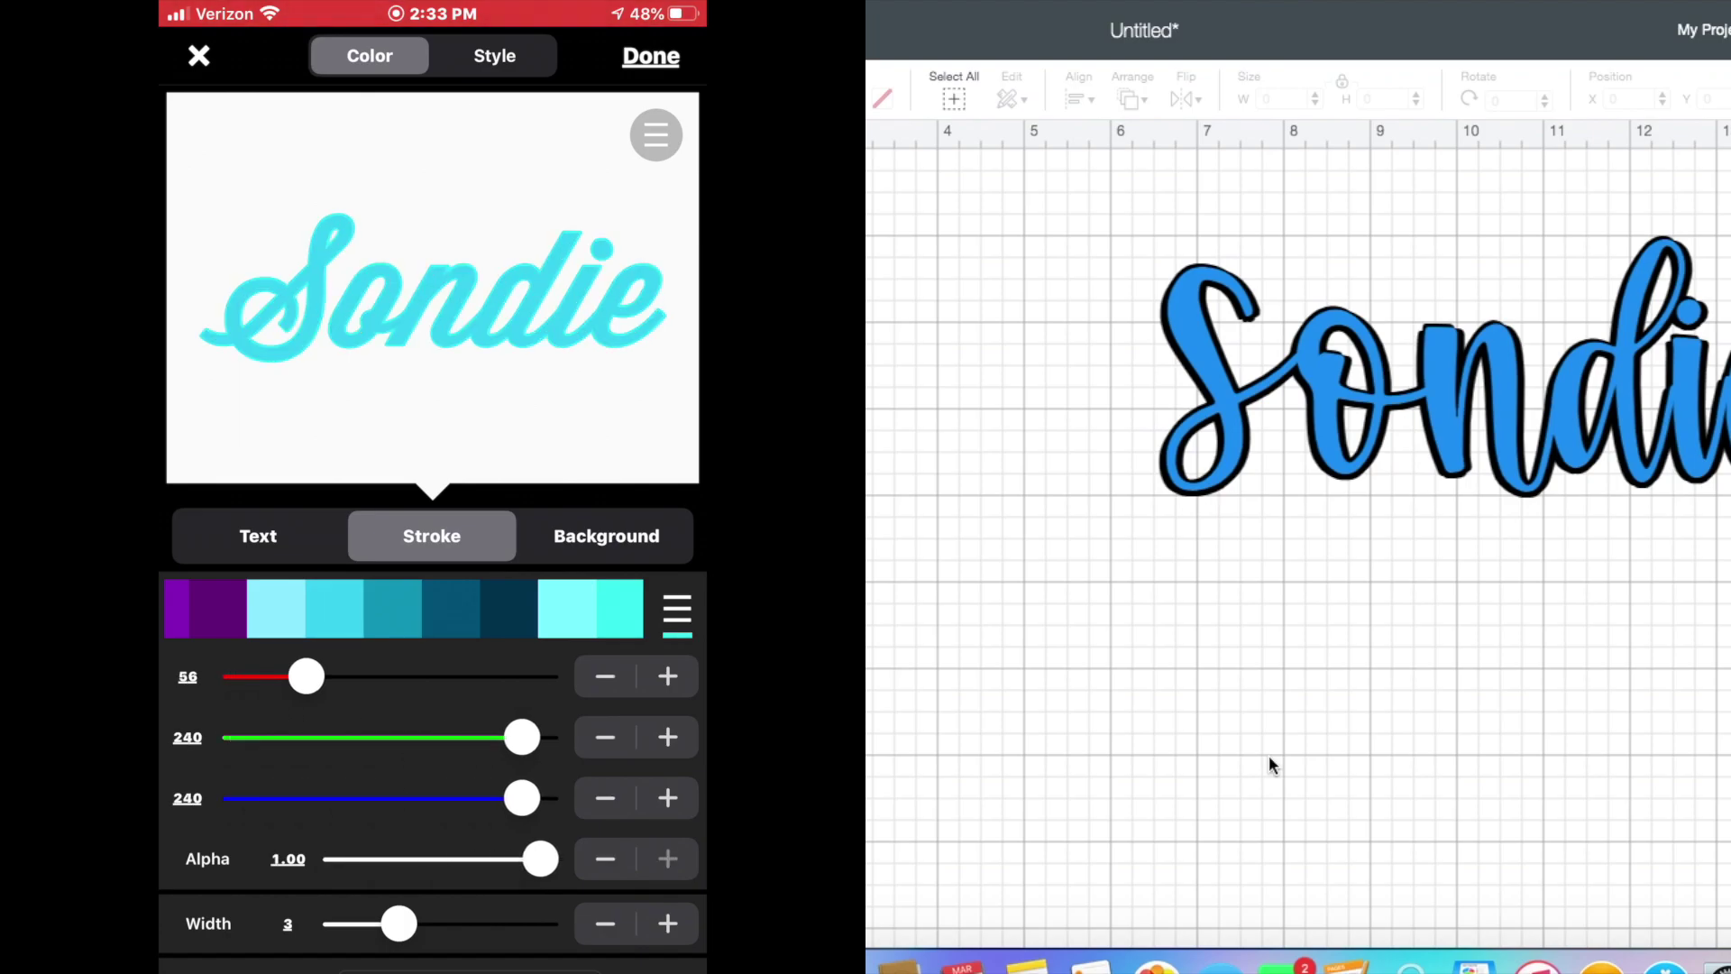
{"action": "left_click", "coordinate": [217, 609]}
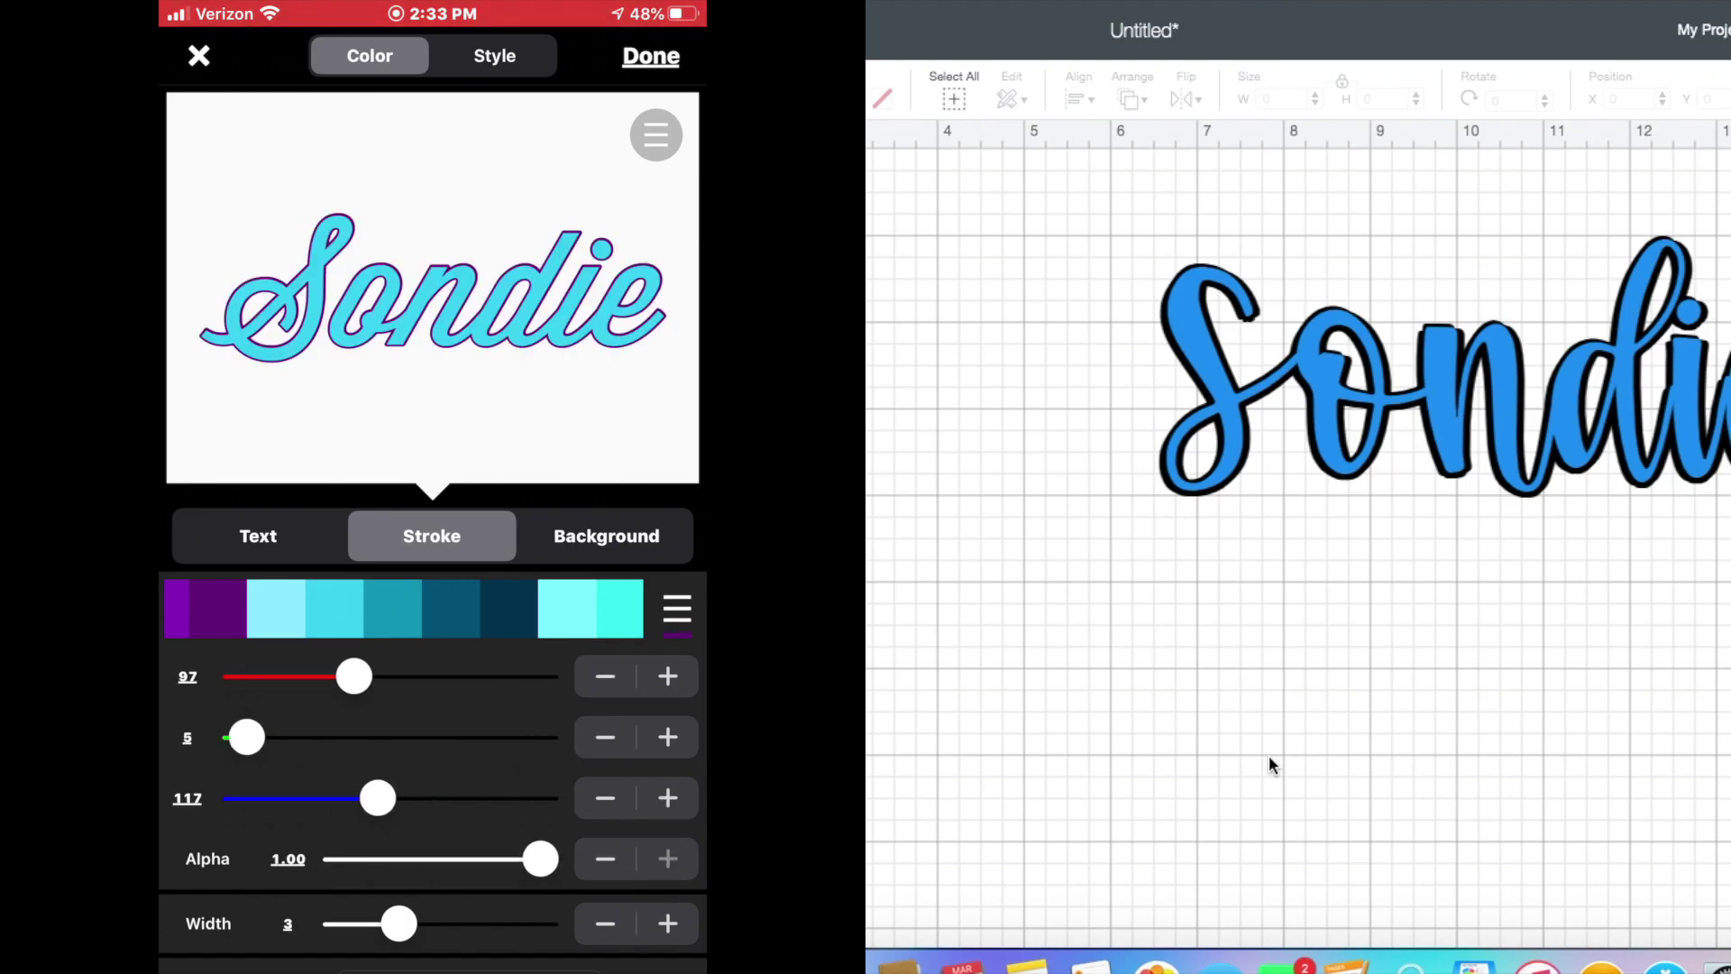
{"action": "left_click_drag", "start_coordinate": [360, 608], "coordinate": [505, 609]}
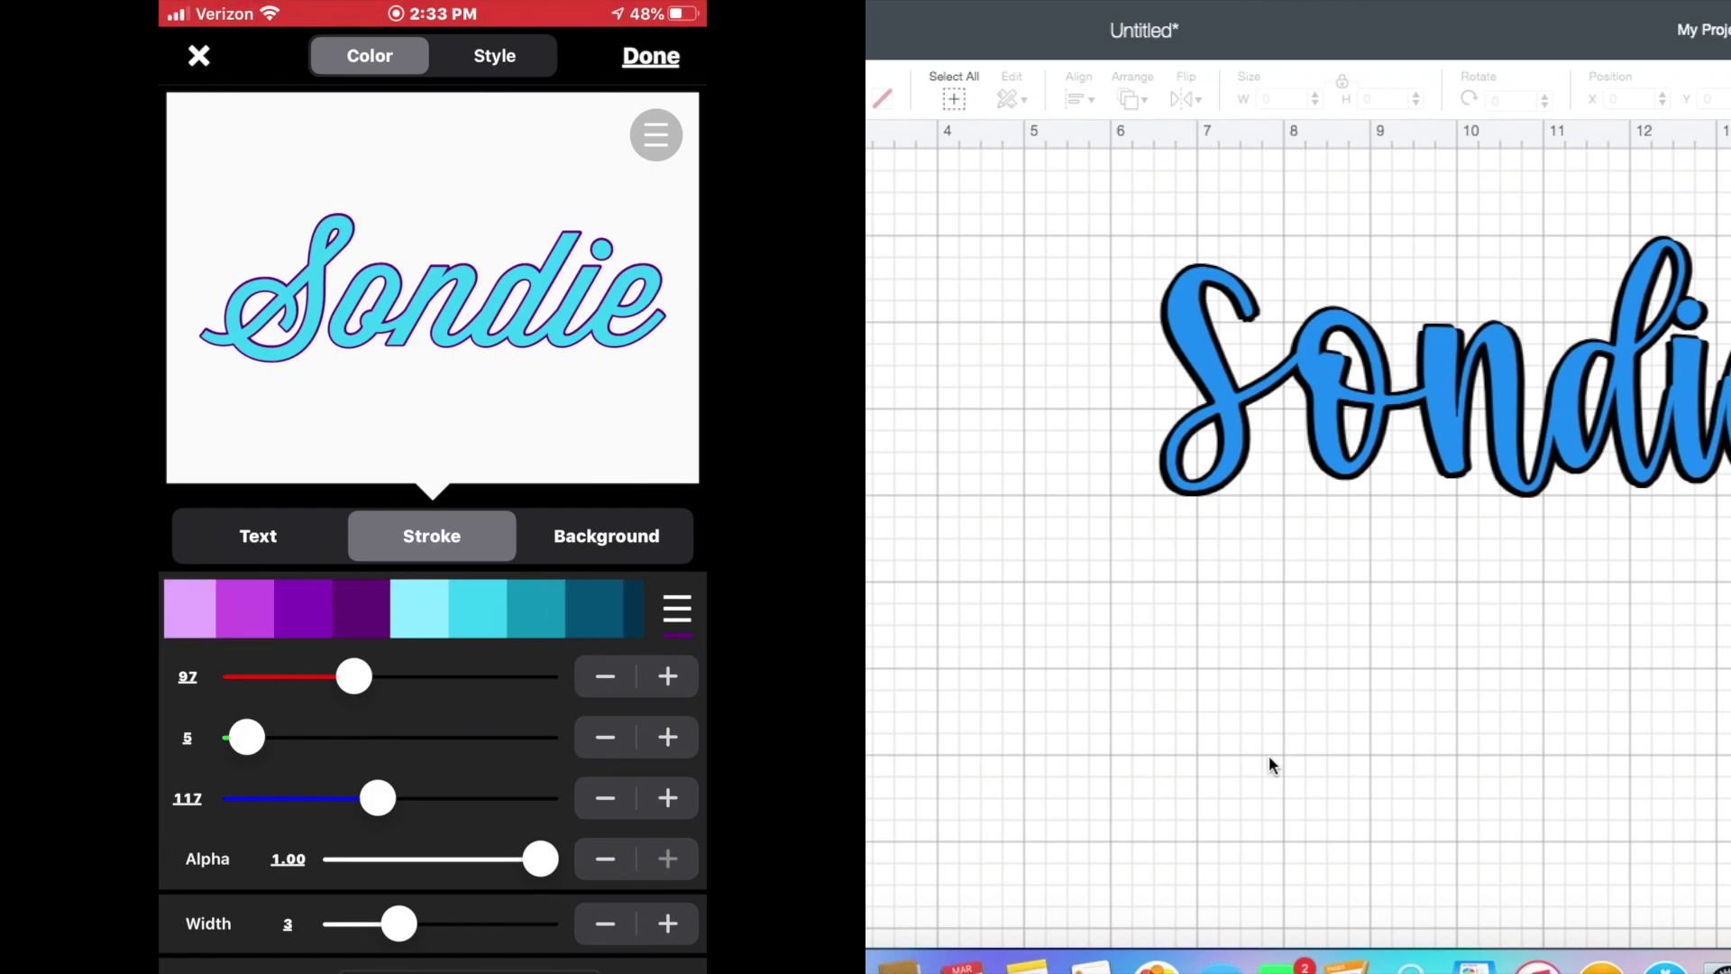
{"action": "left_click", "coordinate": [245, 609]}
{"action": "left_click_drag", "start_coordinate": [361, 608], "coordinate": [459, 609]}
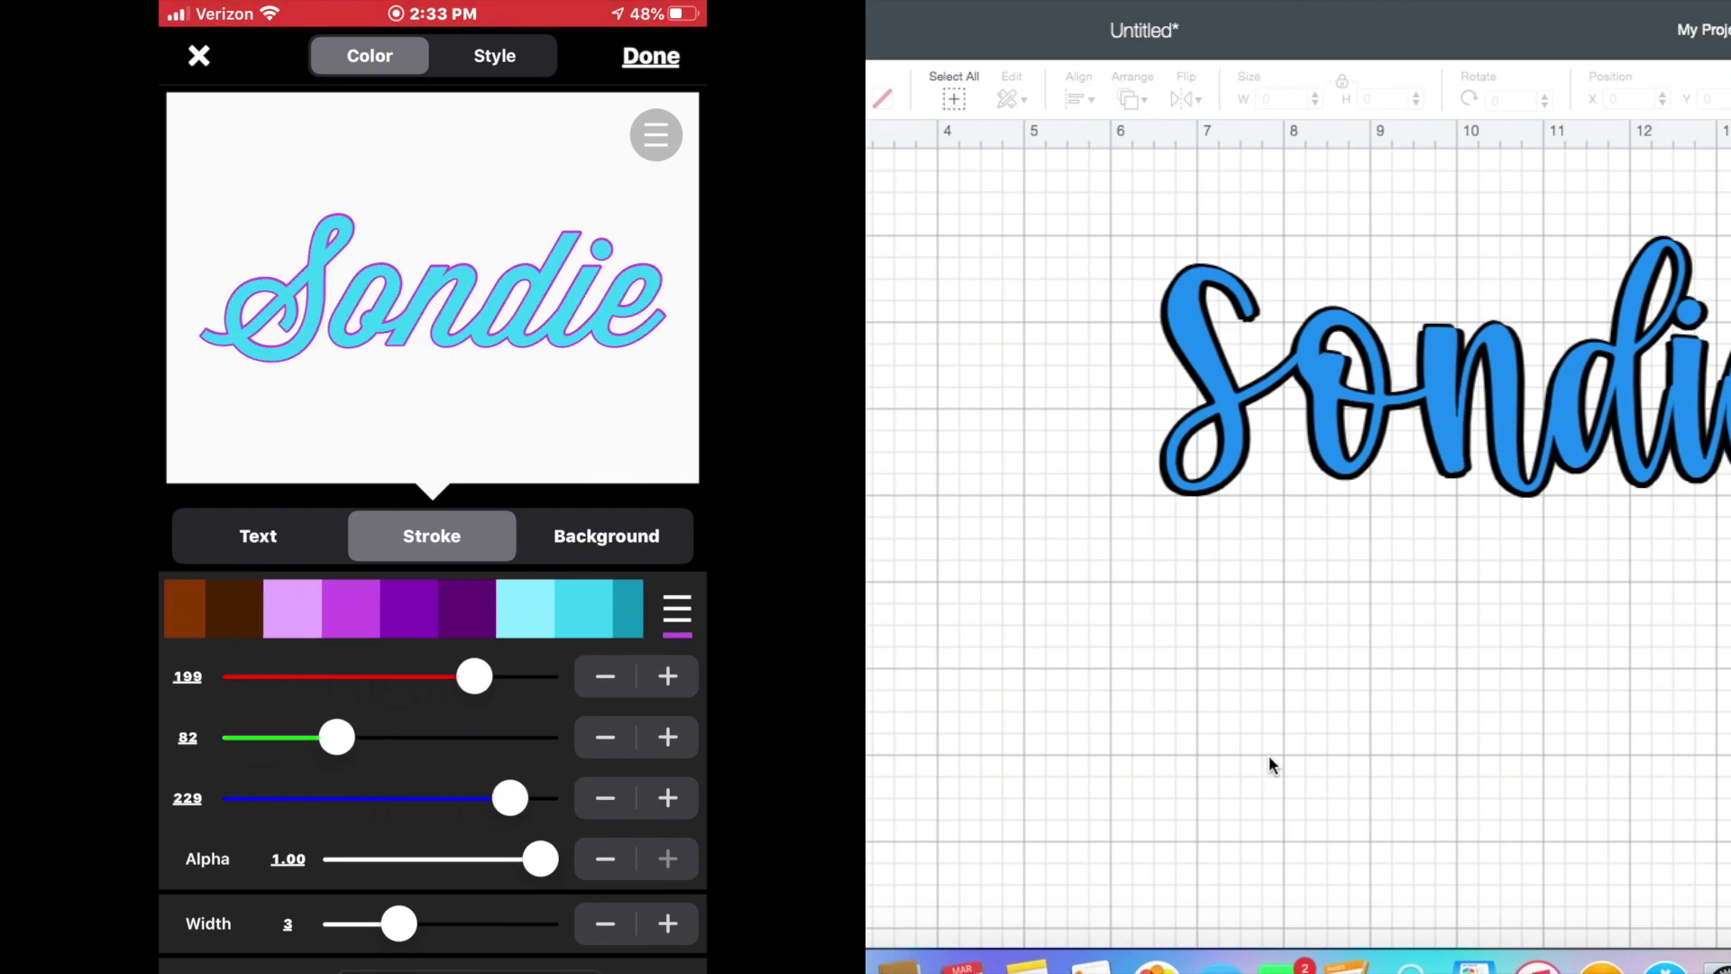
Step: Change the name's stroke to black with a width of 11 and accept the text styling
{"action": "left_click_drag", "start_coordinate": [271, 609], "coordinate": [585, 608]}
{"action": "left_click", "coordinate": [426, 608]}
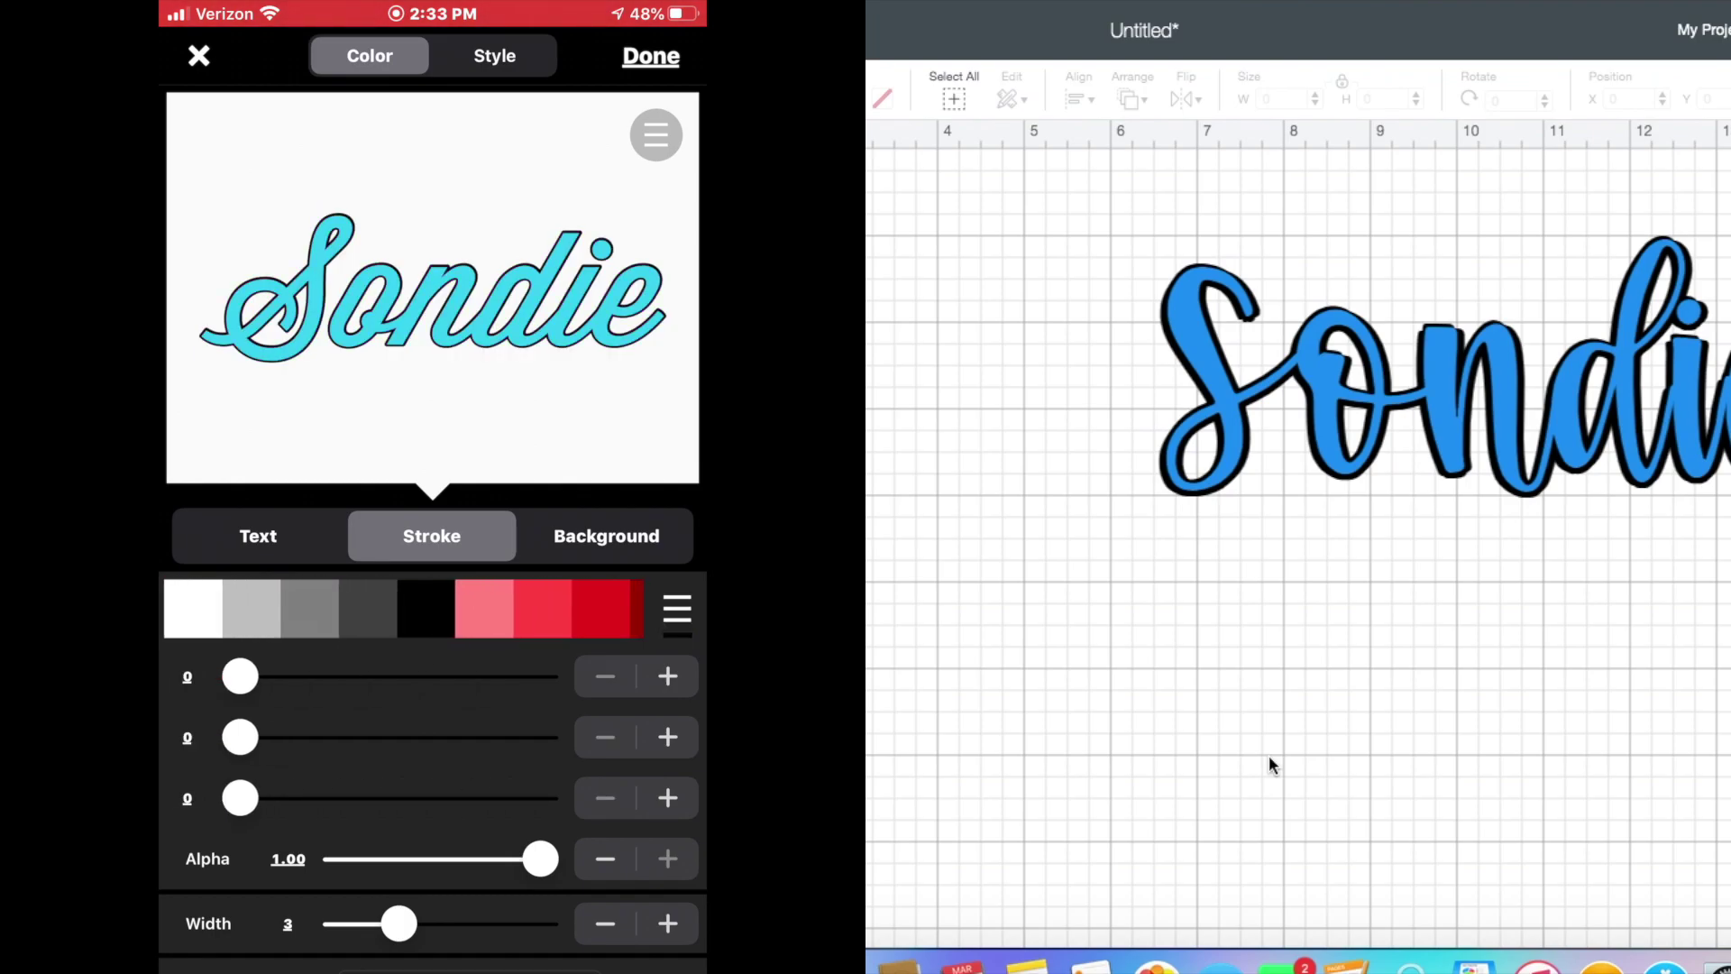
{"action": "mouse_move", "coordinate": [399, 923]}
{"action": "left_mouse_down"}
{"action": "mouse_move", "coordinate": [382, 924]}
{"action": "mouse_move", "coordinate": [540, 923]}
{"action": "left_mouse_up"}
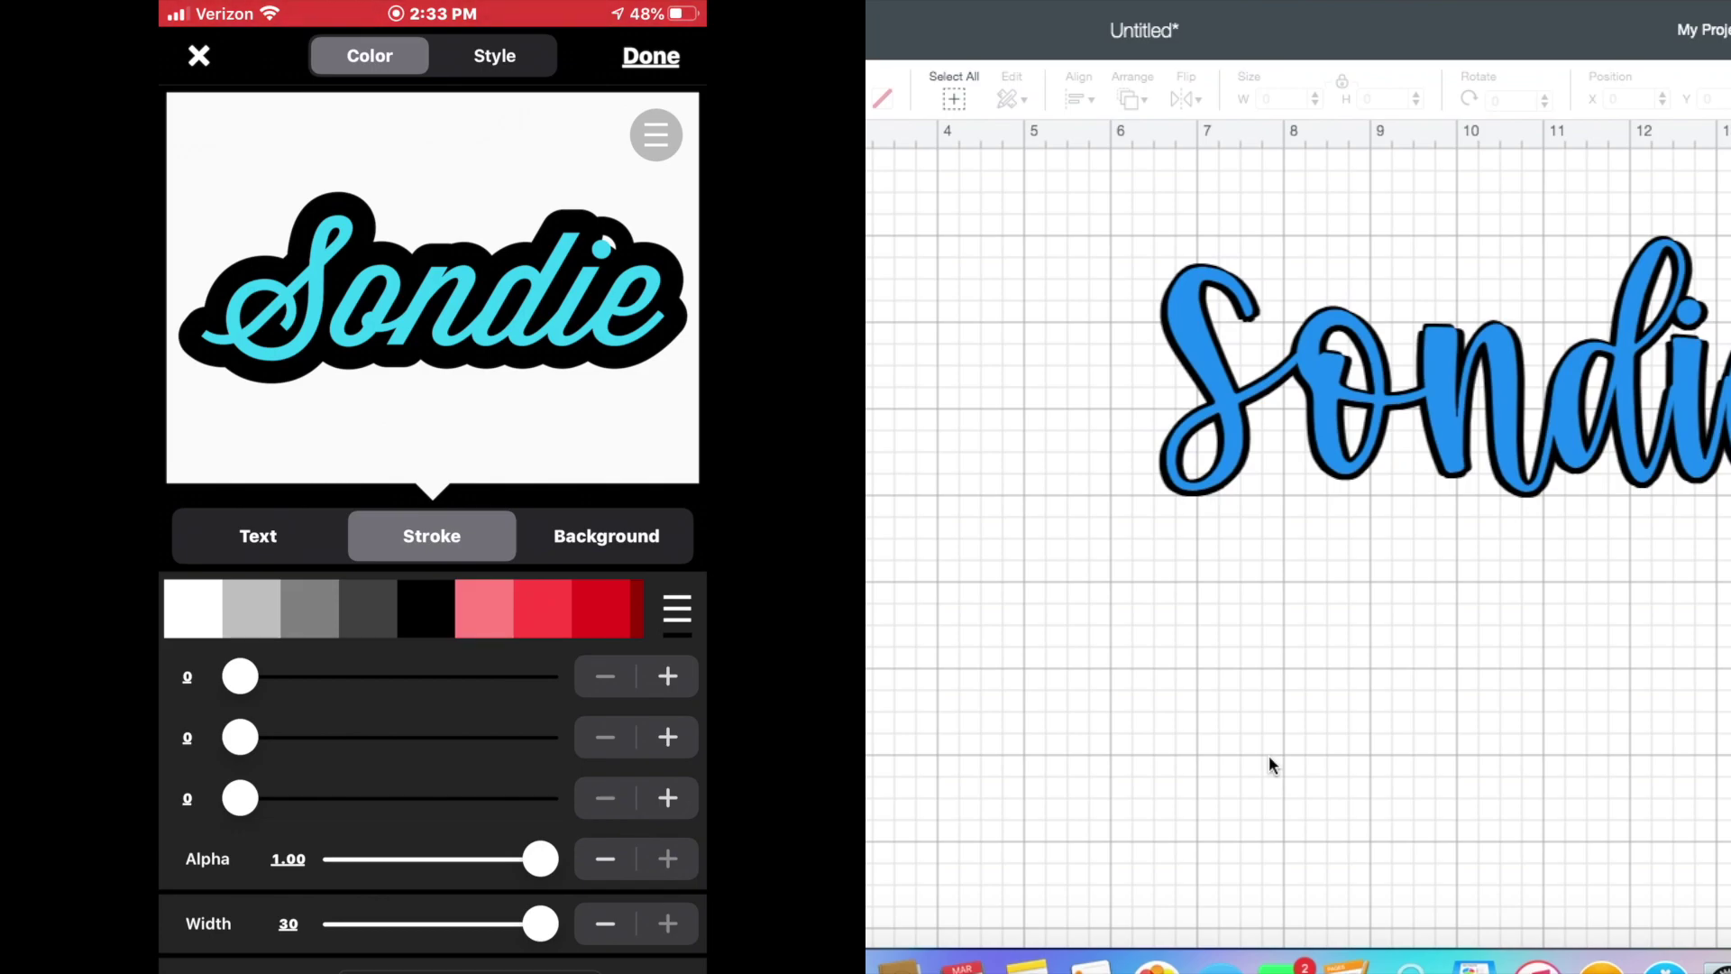
{"action": "left_click_drag", "start_coordinate": [540, 923], "coordinate": [446, 923]}
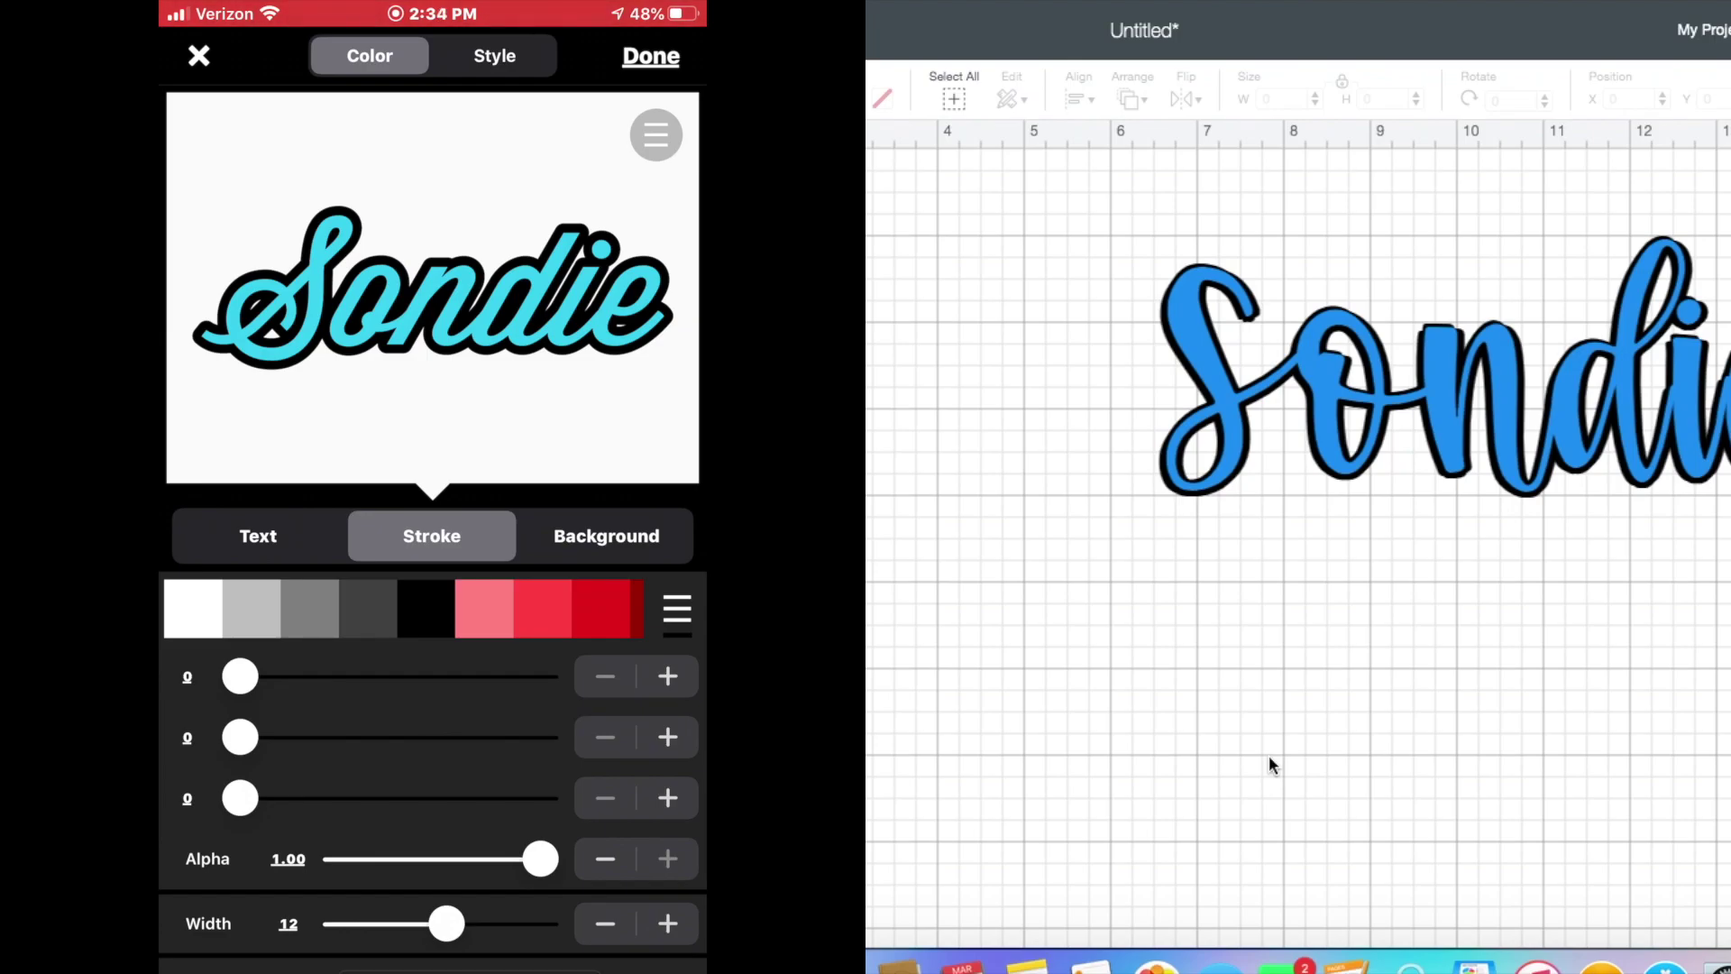
{"action": "left_click_drag", "start_coordinate": [446, 923], "coordinate": [439, 923]}
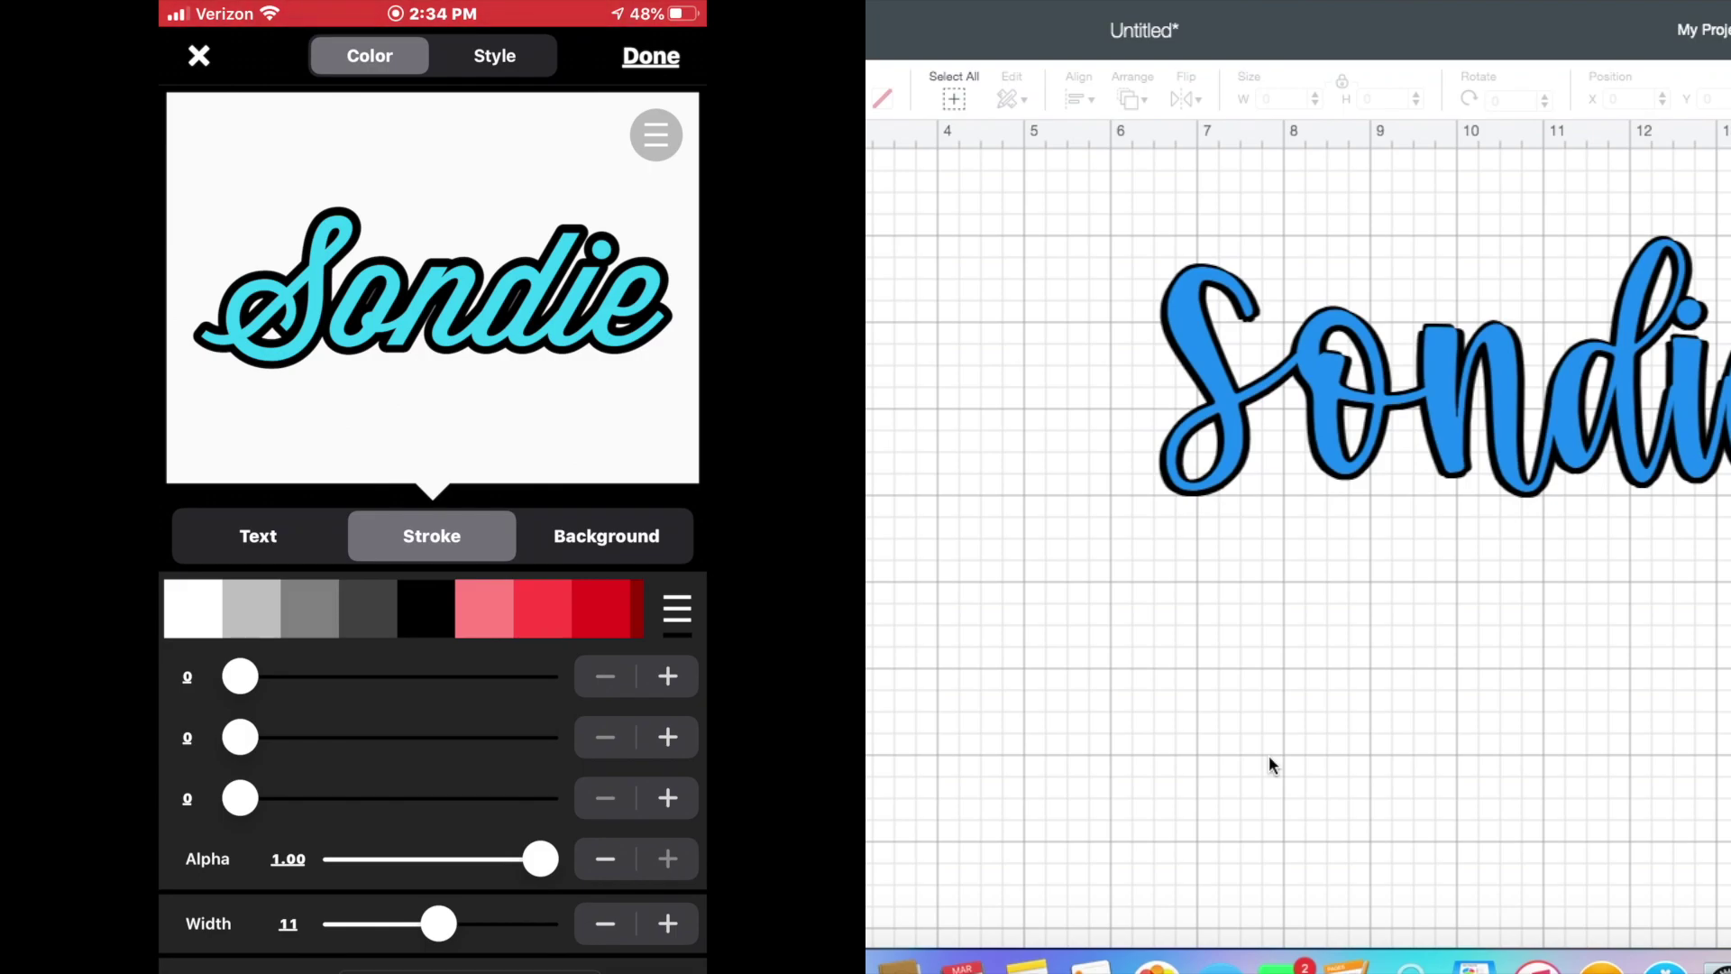
{"action": "left_click", "coordinate": [650, 56]}
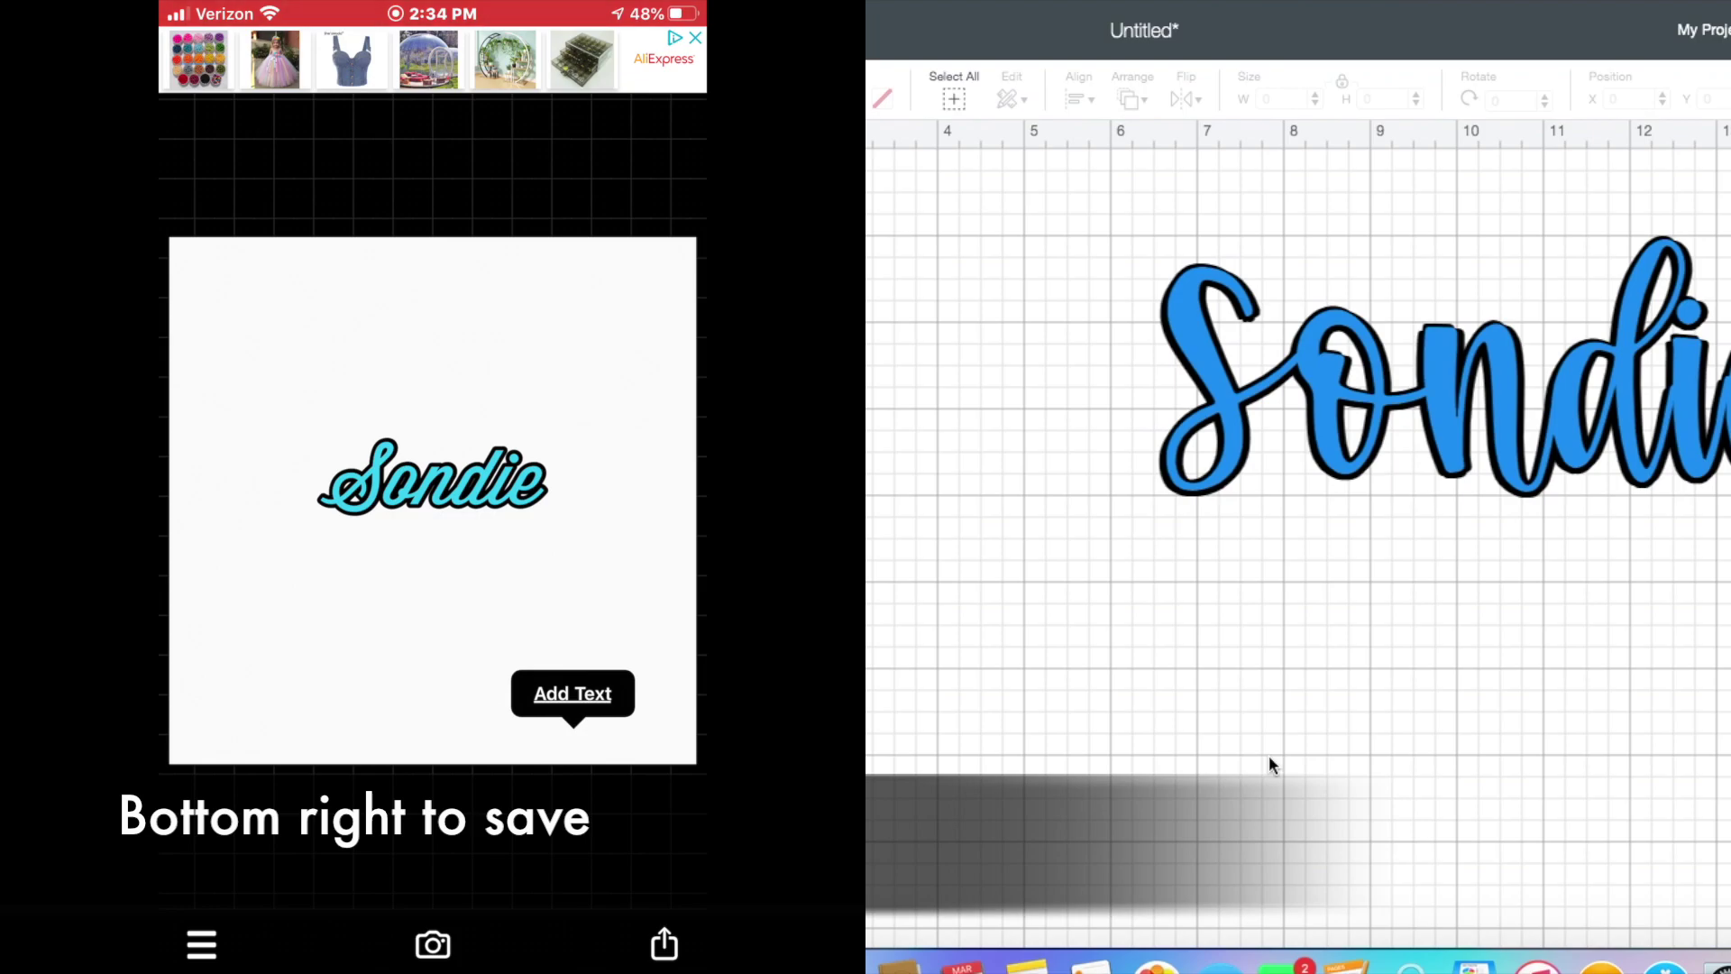
Step: View the save and share options for the finished name design, including saving as PNG
{"action": "left_click", "coordinate": [664, 943]}
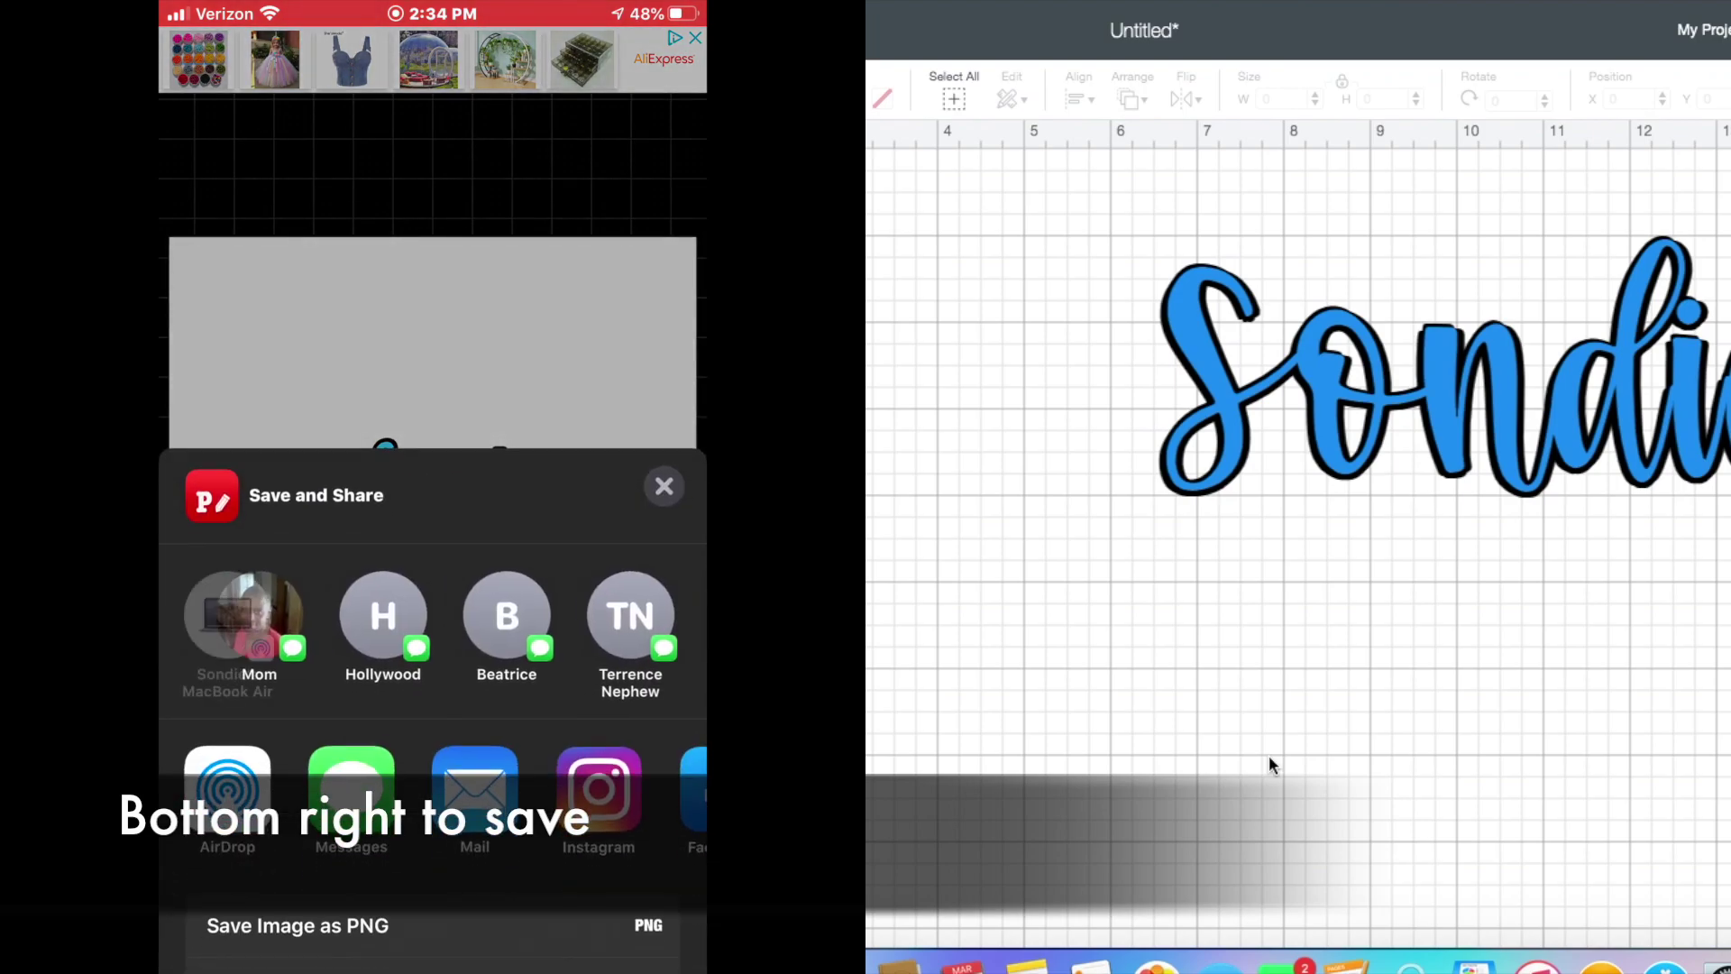
{"action": "left_click", "coordinate": [664, 486]}
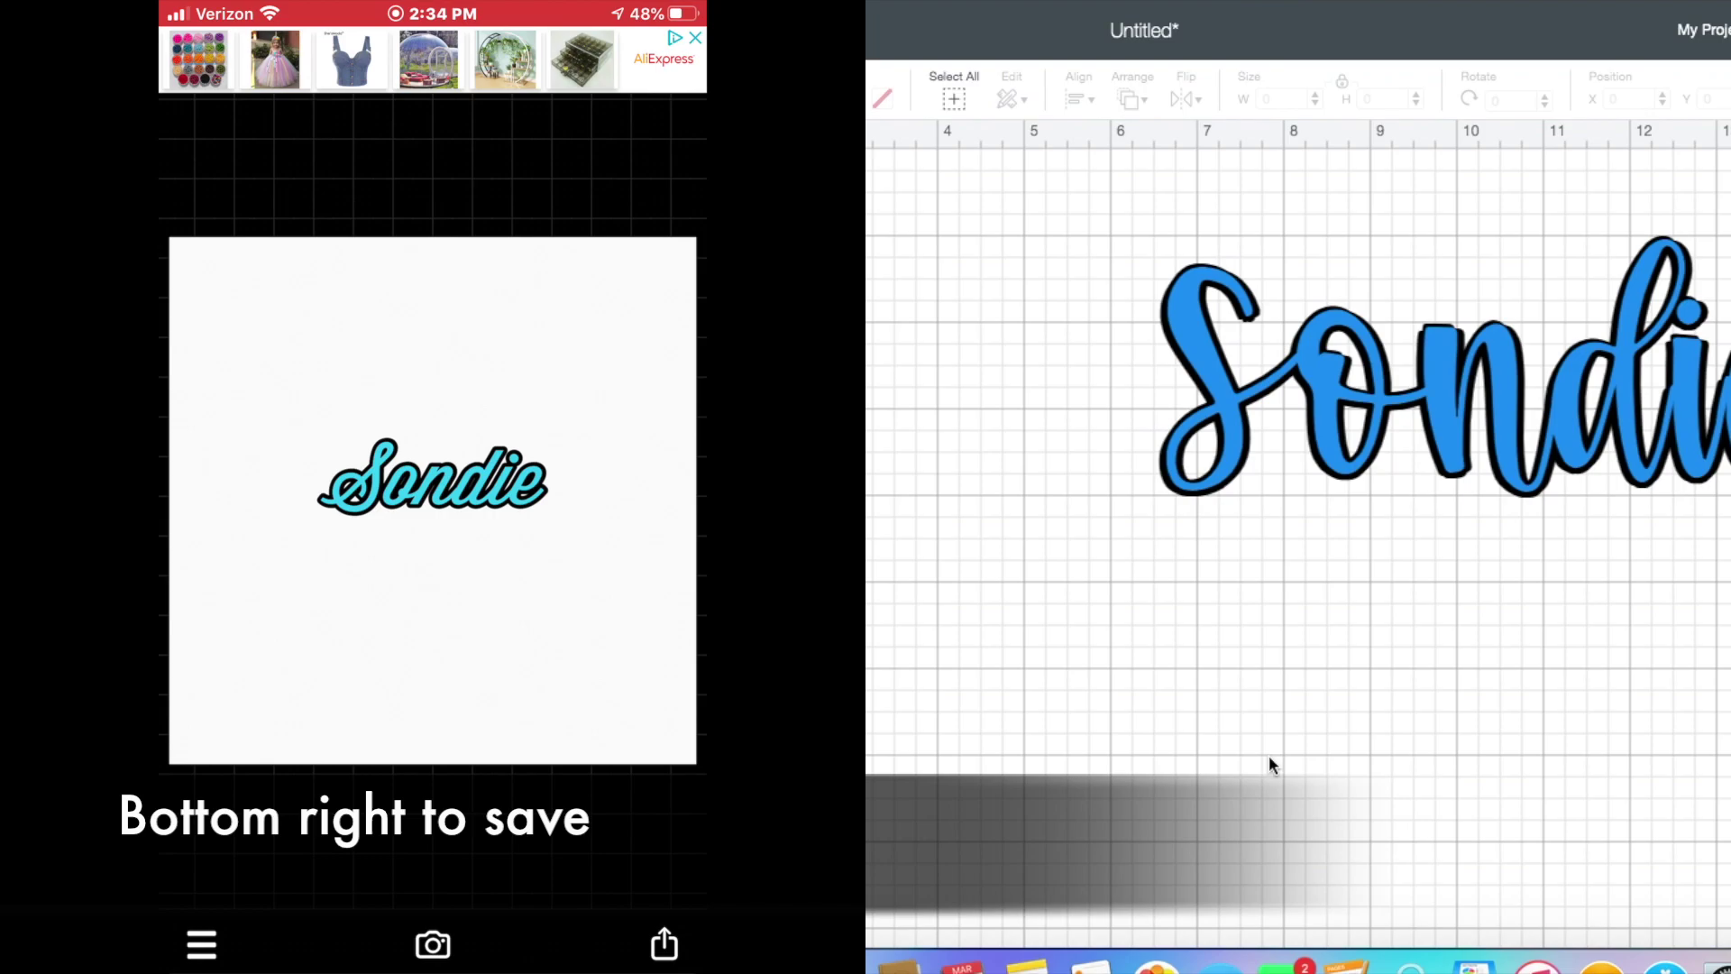
Step: In Cricut Design Space on the phone, title the Print Then Cut image with the person's first name and save it
{"action": "left_click", "coordinate": [433, 540]}
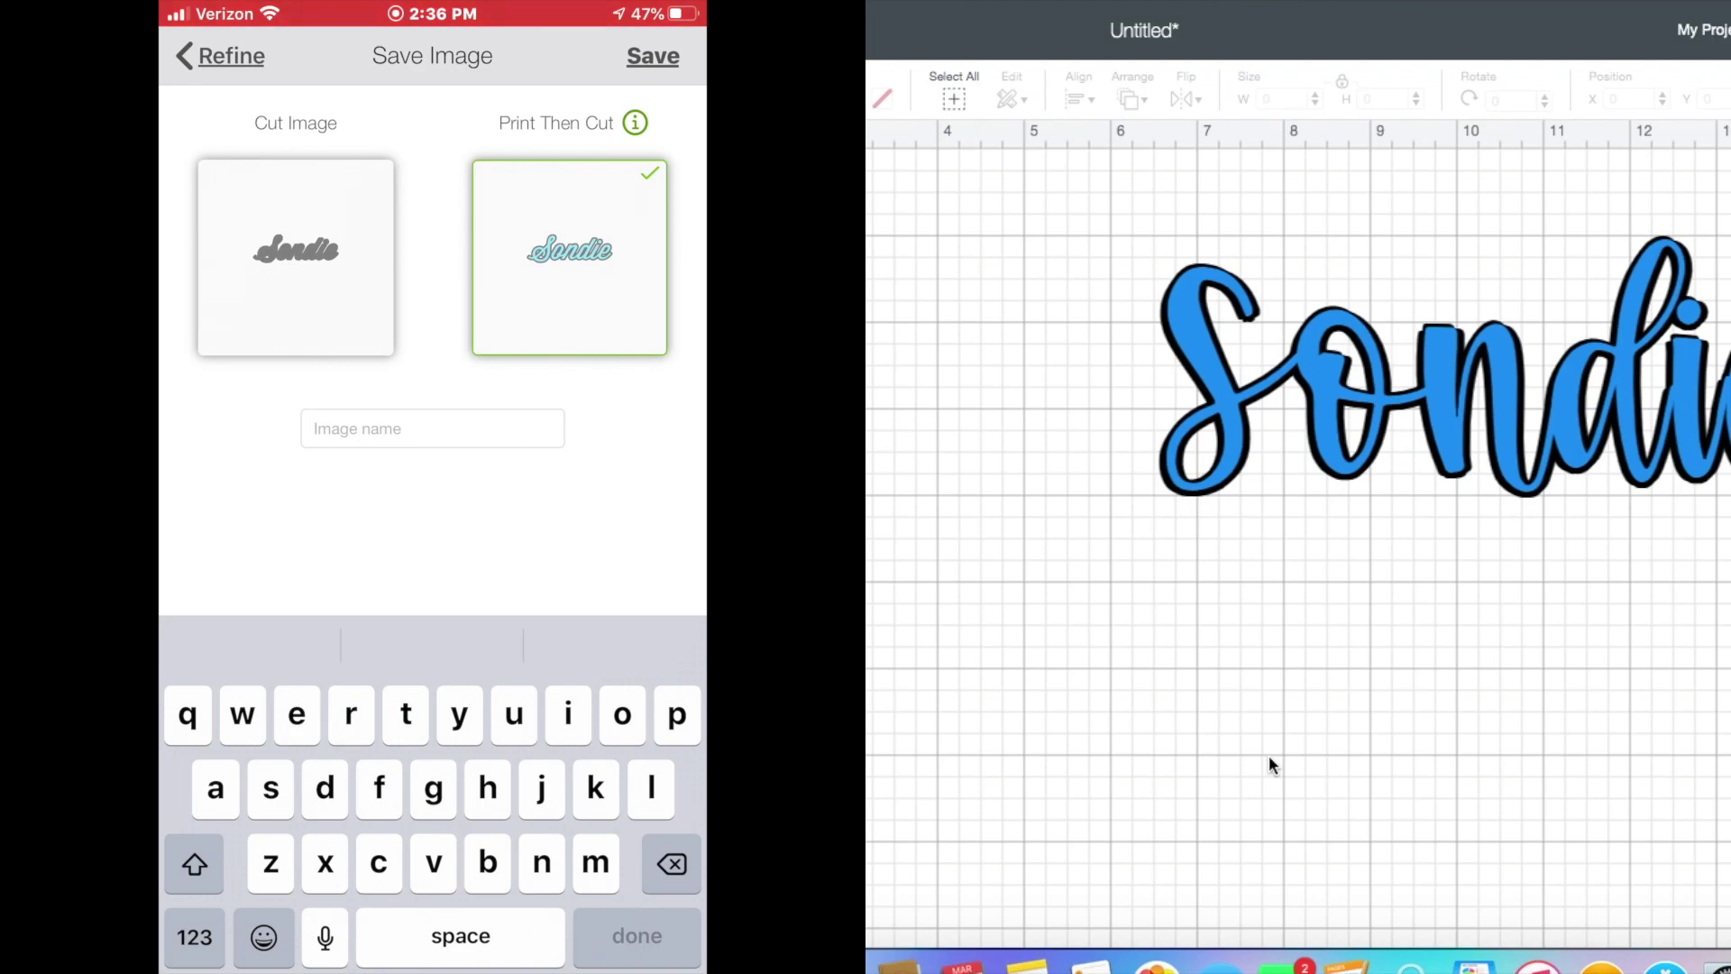
{"action": "type", "text": "Sondie"}
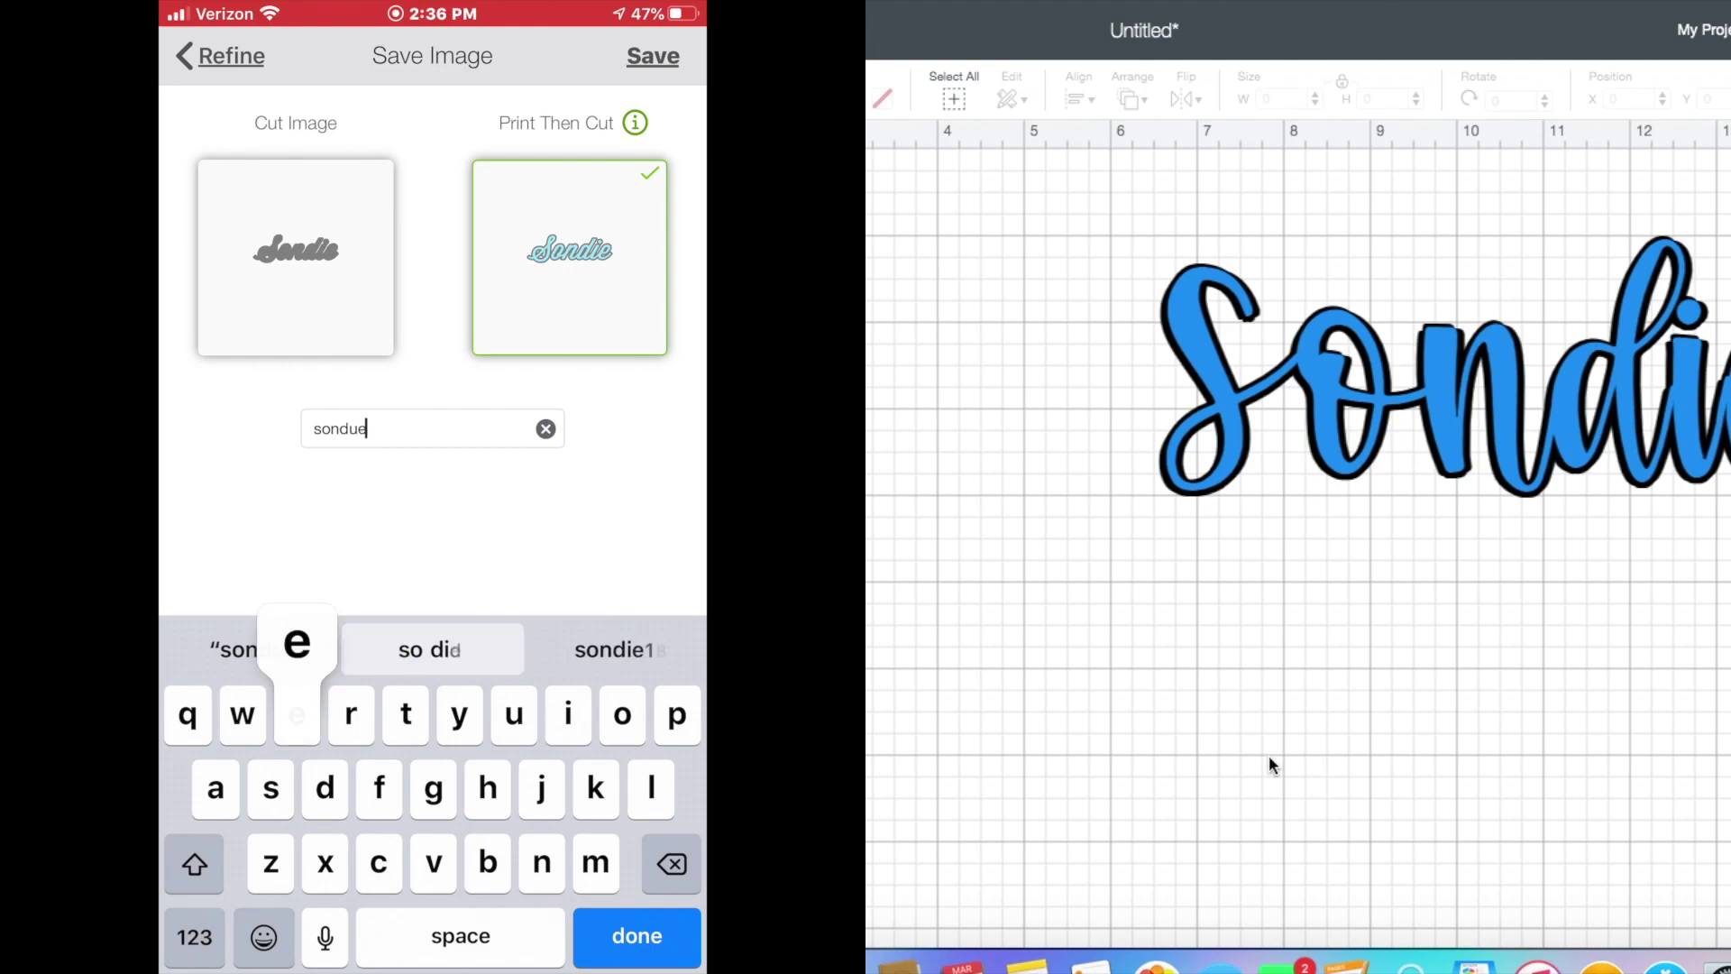
{"action": "left_click", "coordinate": [653, 56]}
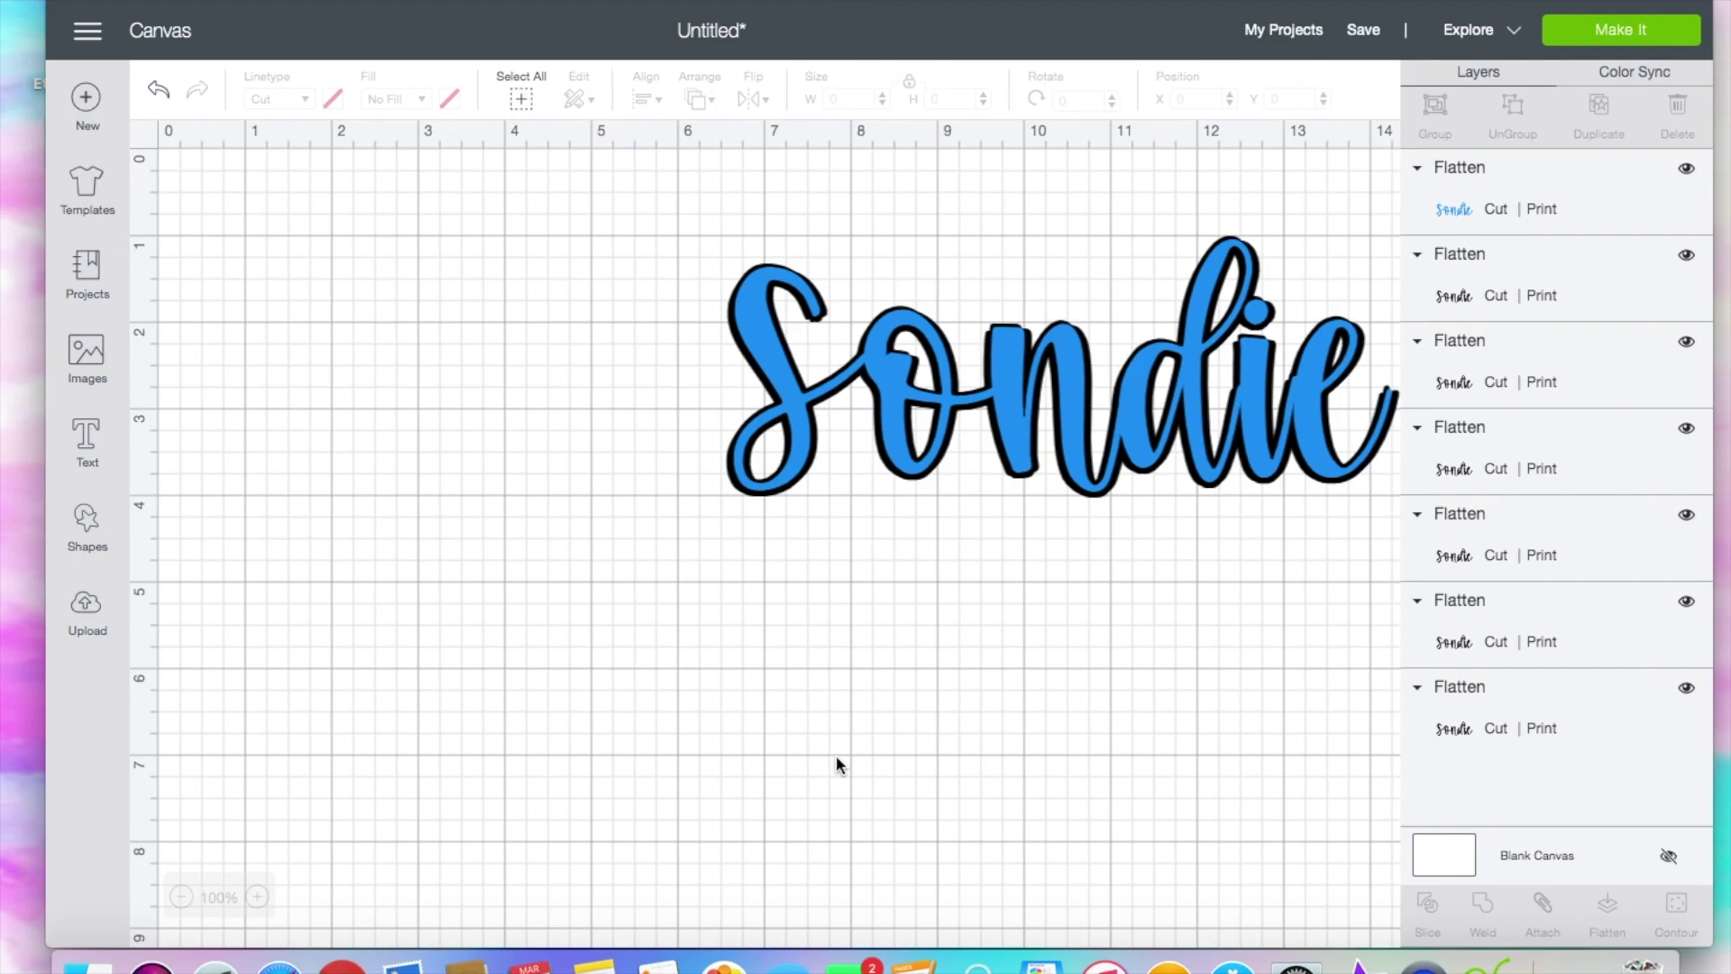
Step: In desktop Design Space, insert the recently uploaded turquoise name image with the black outline onto the canvas
{"action": "left_click", "coordinate": [88, 613]}
{"action": "left_click", "coordinate": [317, 631]}
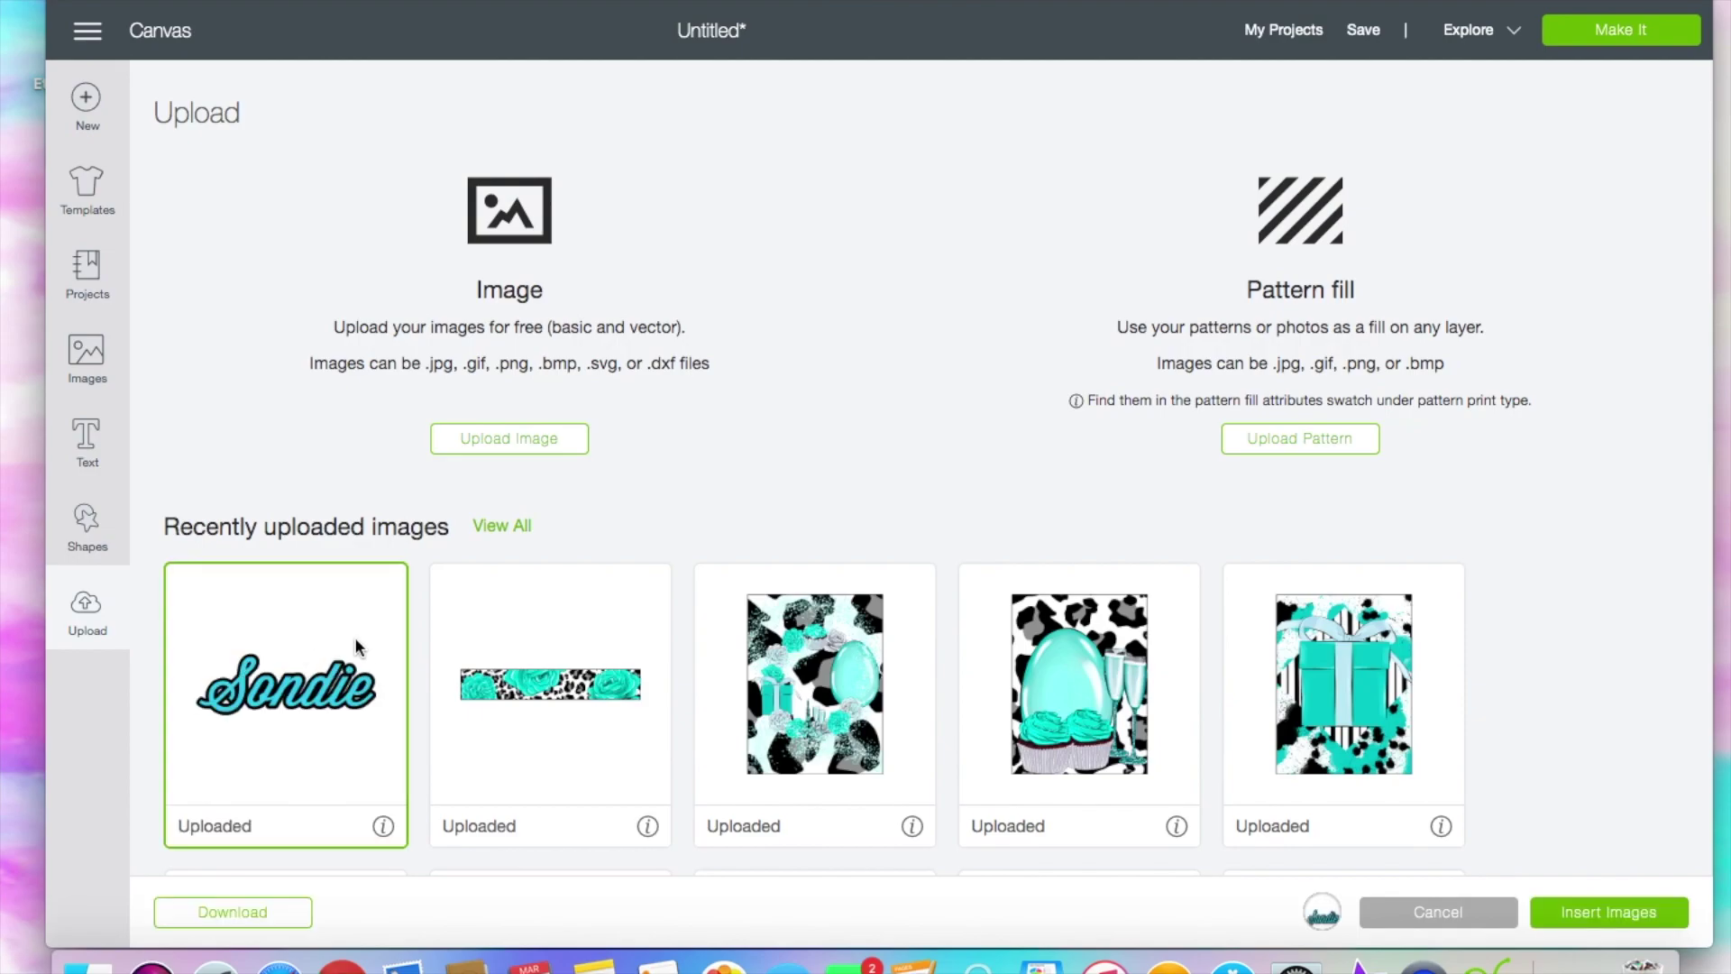
{"action": "left_click", "coordinate": [1577, 914]}
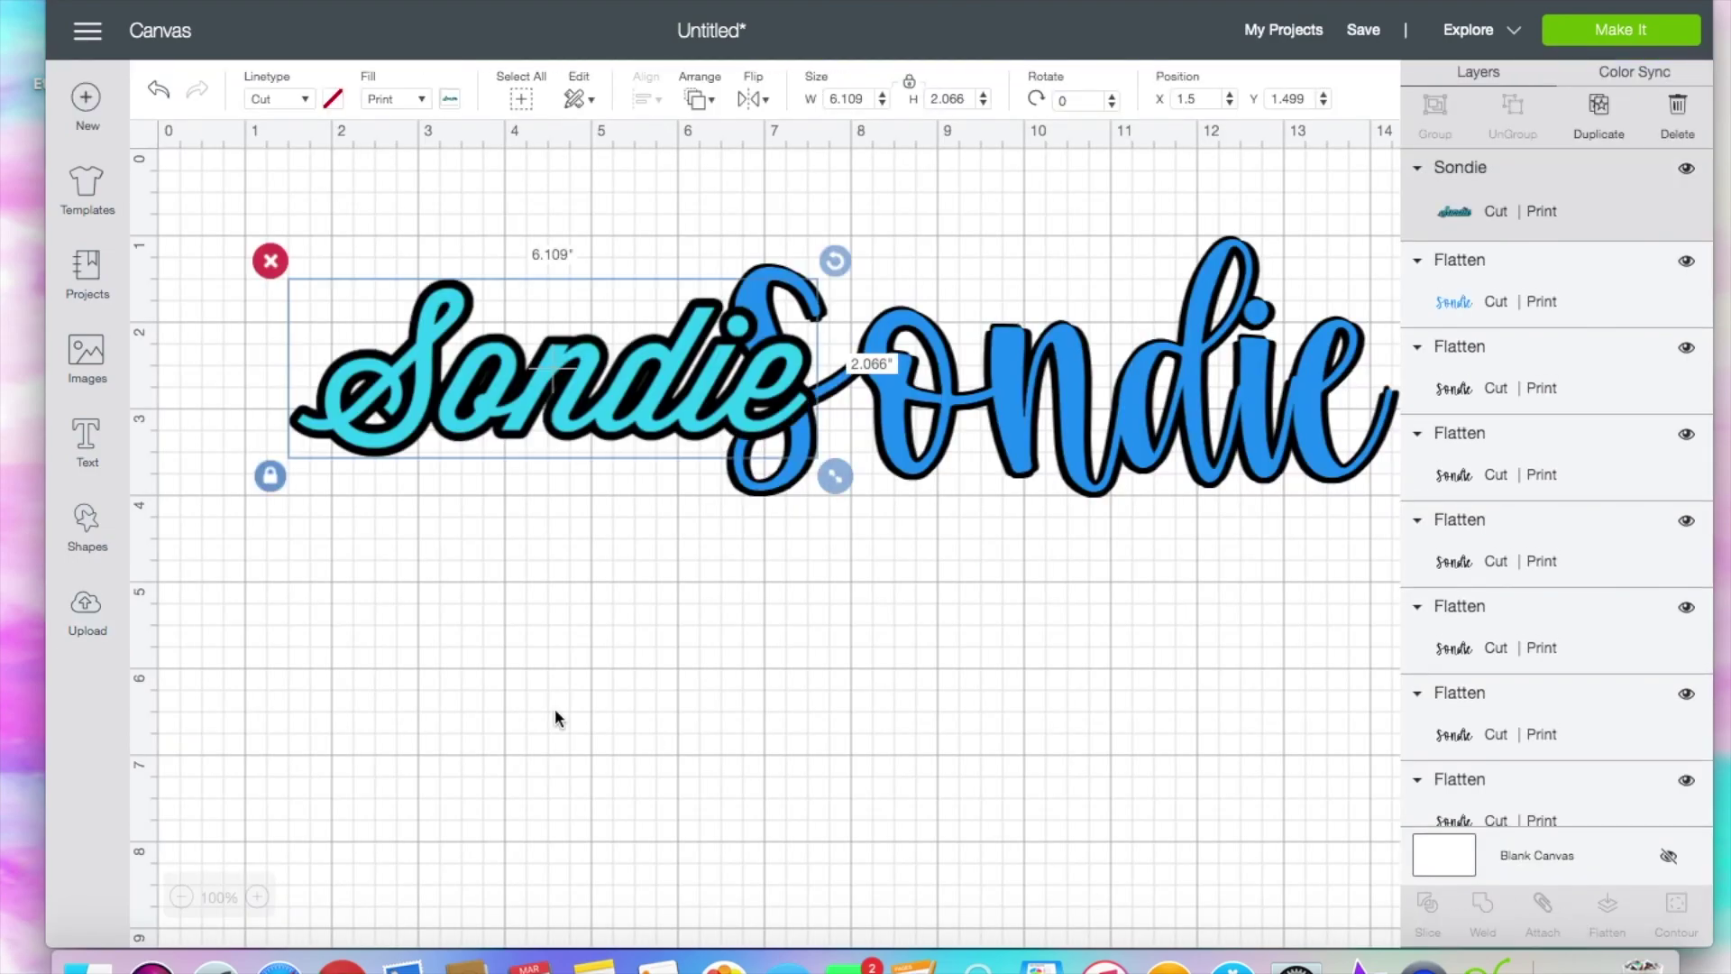
Step: Resize the turquoise name to about 5.98 inches wide and place it below the blue name at about X 0.85, Y 4.46
{"action": "left_click_drag", "start_coordinate": [579, 364], "coordinate": [822, 621]}
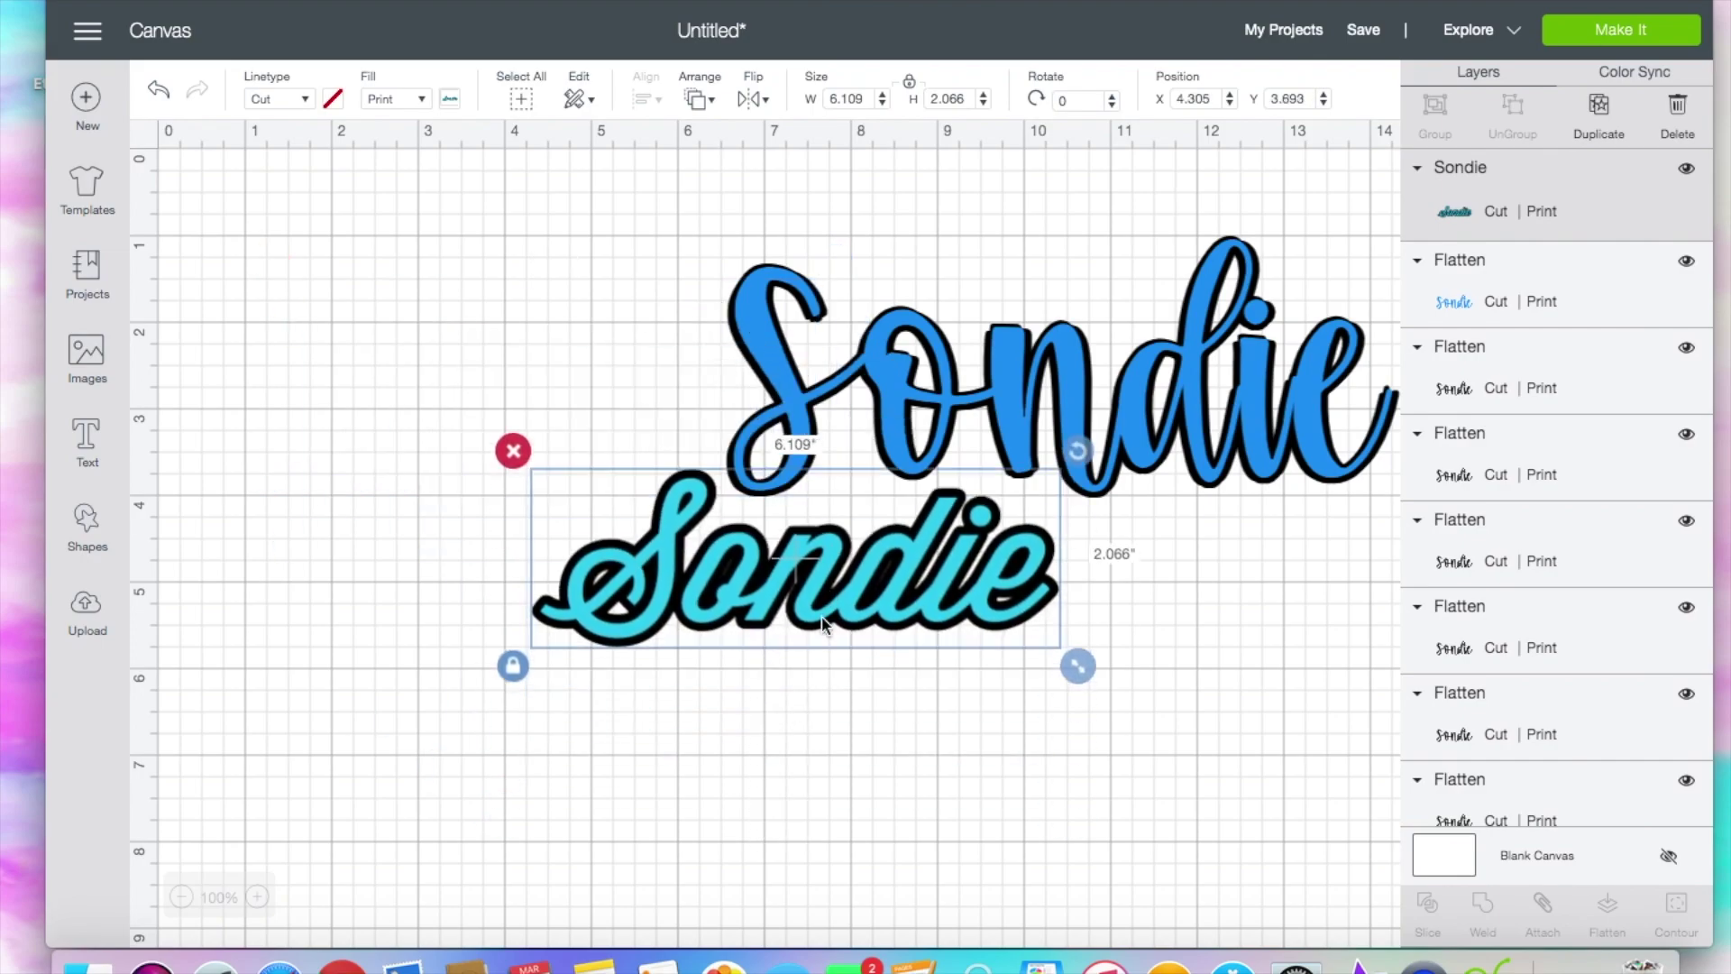
{"action": "left_click_drag", "start_coordinate": [856, 541], "coordinate": [798, 596]}
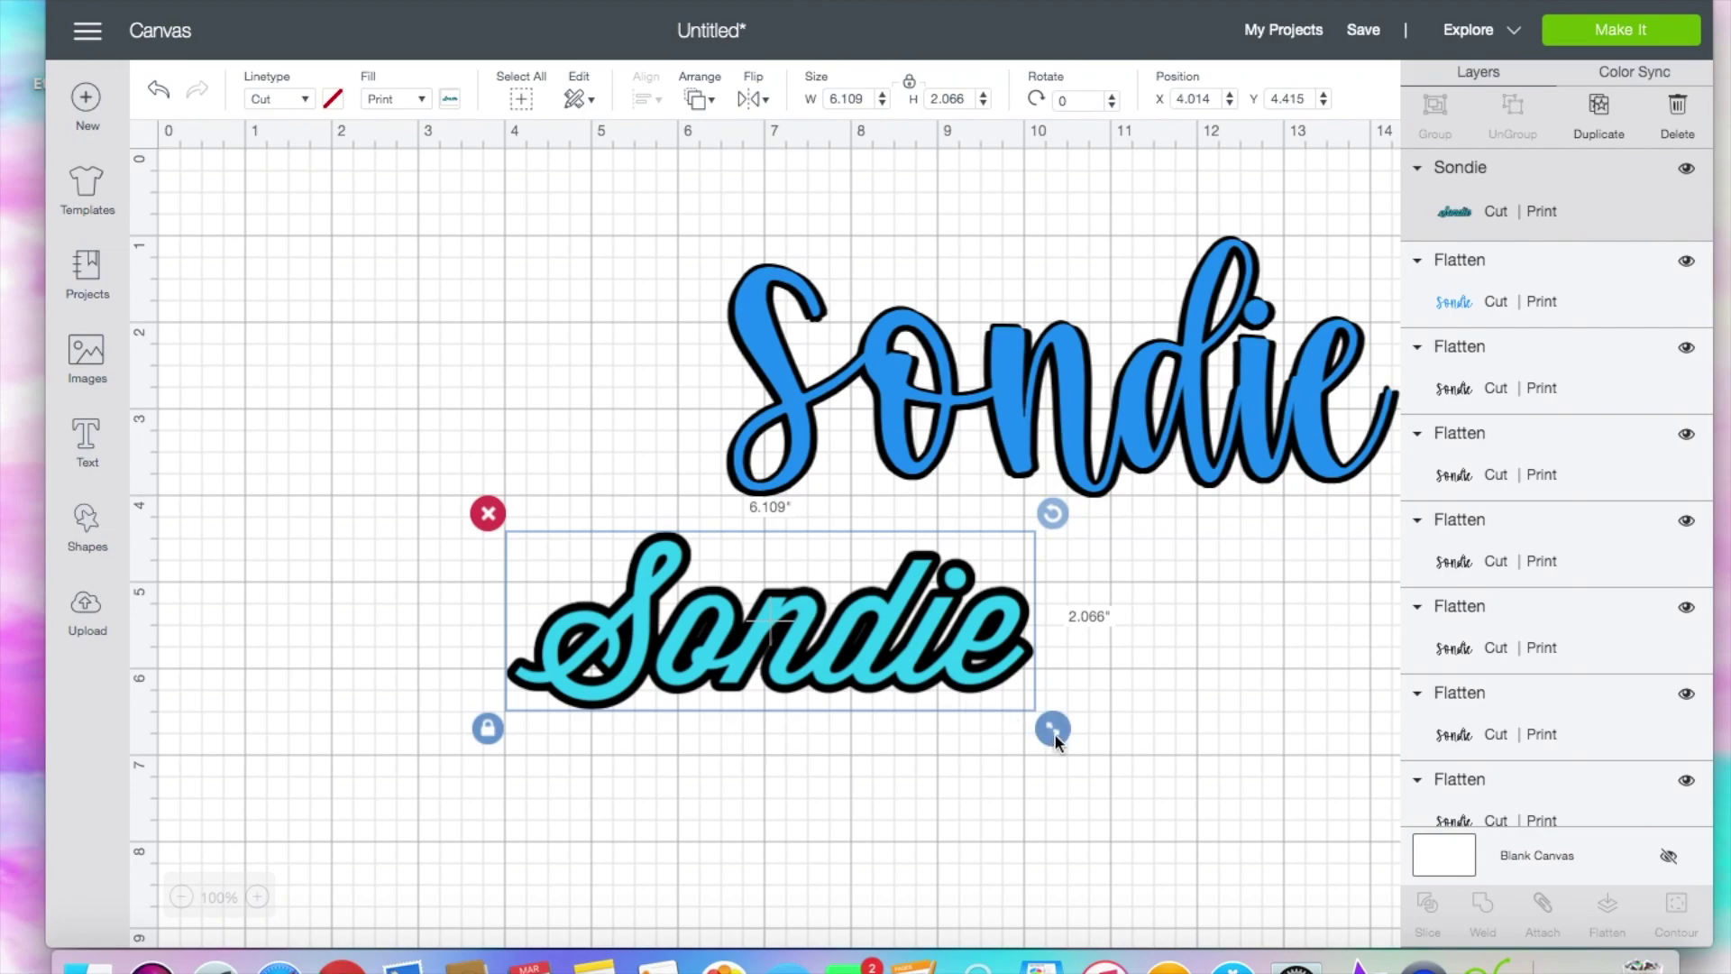
{"action": "mouse_move", "coordinate": [1056, 733]}
{"action": "left_mouse_down"}
{"action": "mouse_move", "coordinate": [1140, 777]}
{"action": "mouse_move", "coordinate": [1046, 734]}
{"action": "left_mouse_up"}
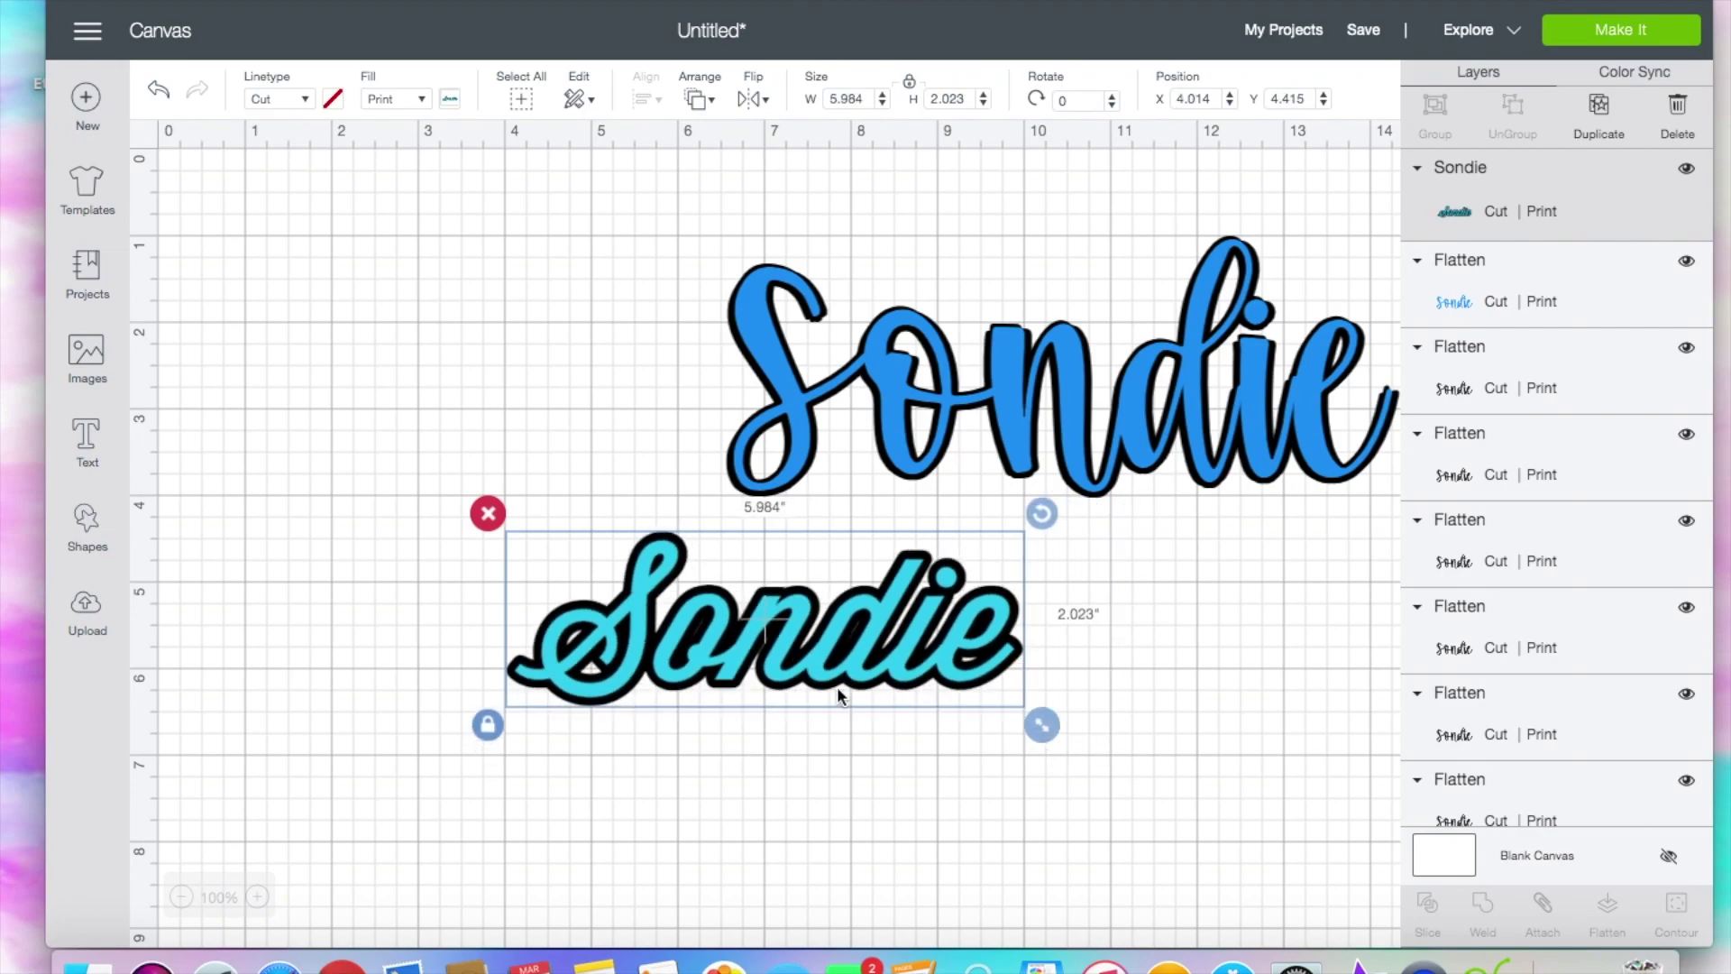
{"action": "left_click_drag", "start_coordinate": [793, 616], "coordinate": [519, 620]}
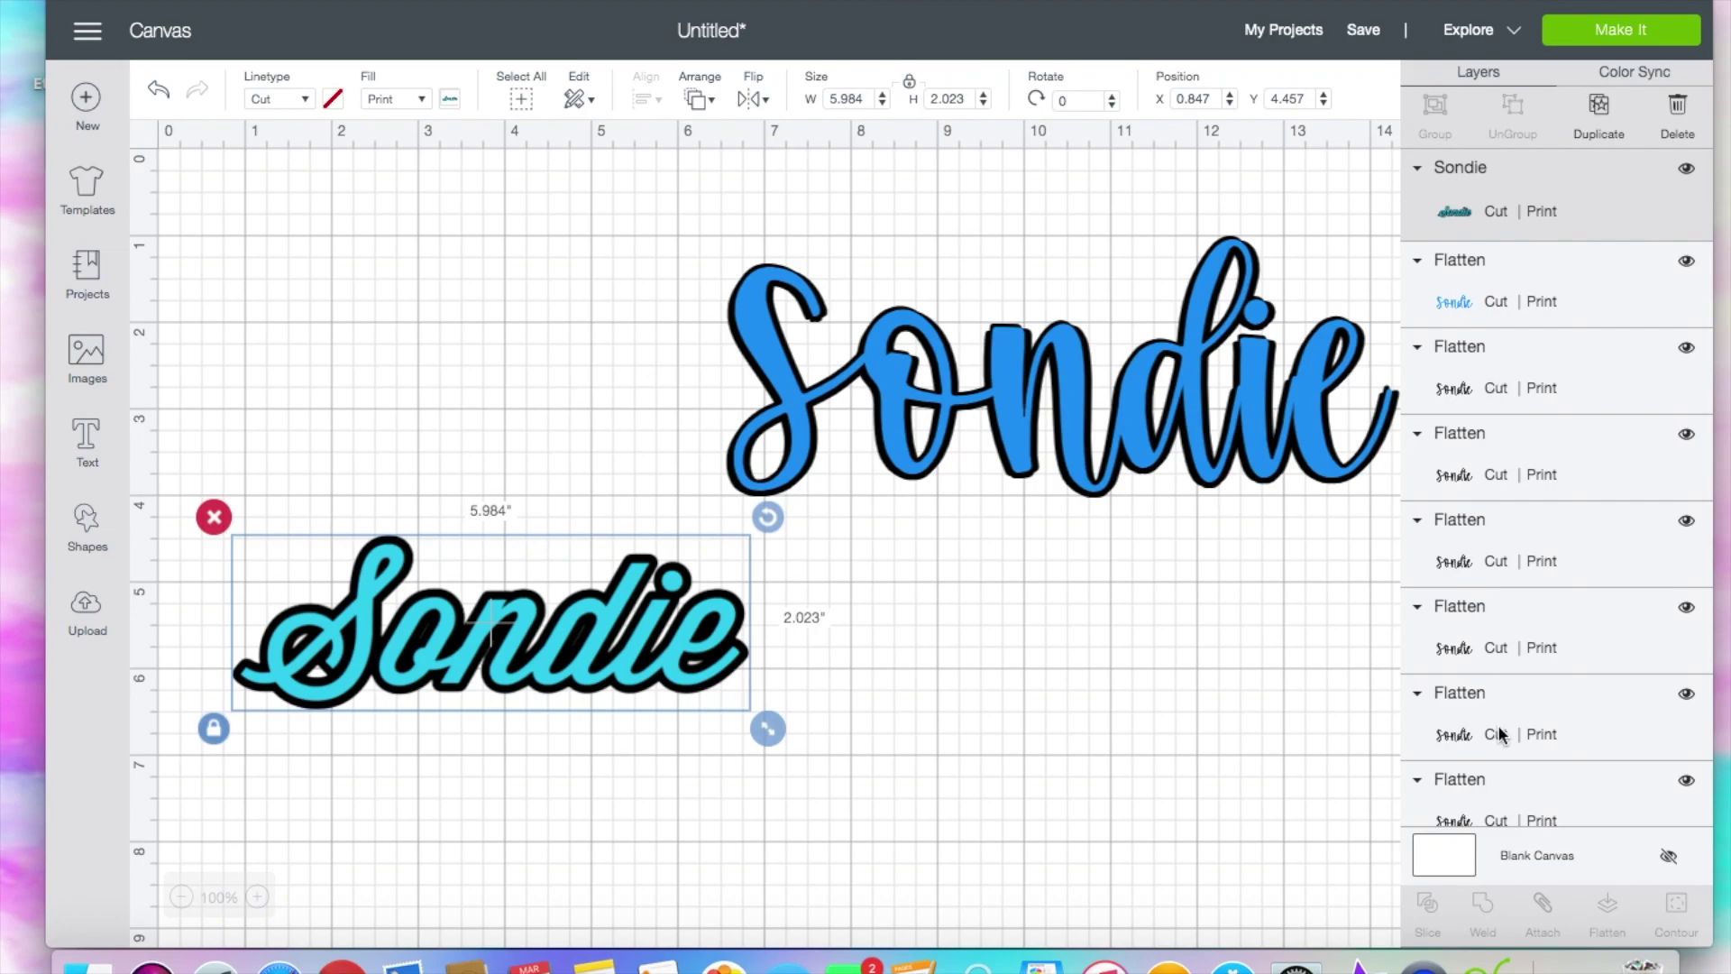
Step: Flatten all layers of the blue name with its black shadow and move it to about X 4.07, Y 1.13
{"action": "scroll", "coordinate": [1474, 569], "scroll_direction": "down", "scroll_amount": 1}
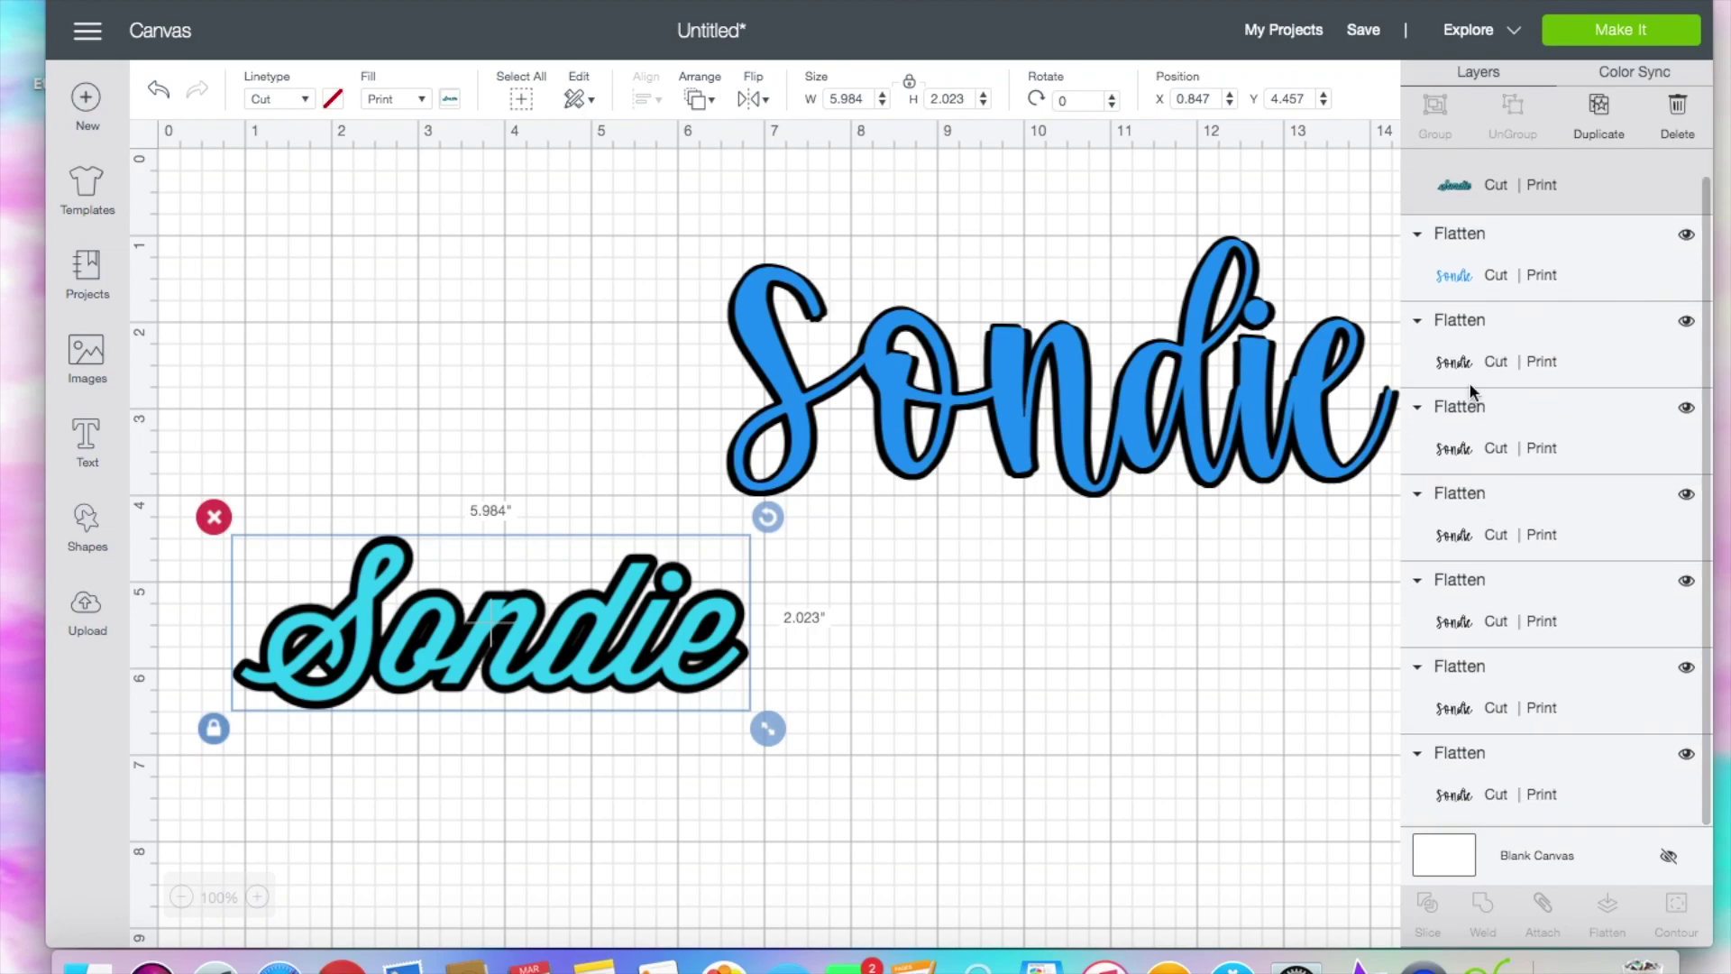
{"action": "left_click_drag", "start_coordinate": [647, 221], "coordinate": [1275, 431]}
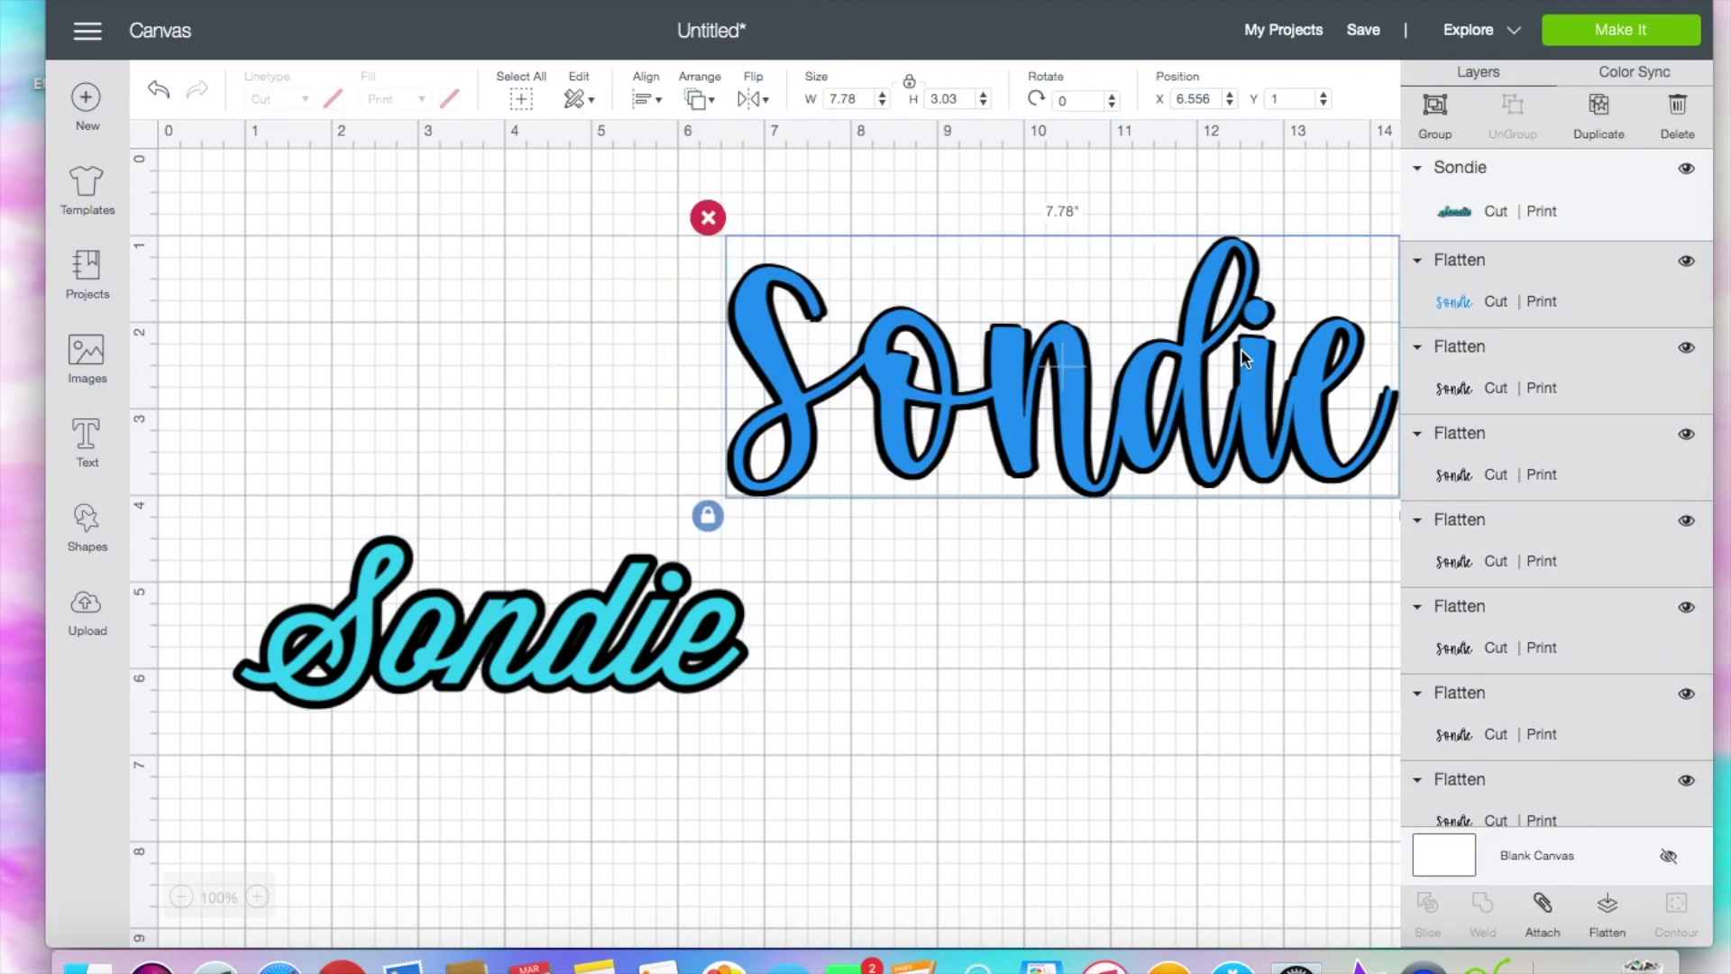
{"action": "left_click", "coordinate": [1606, 911]}
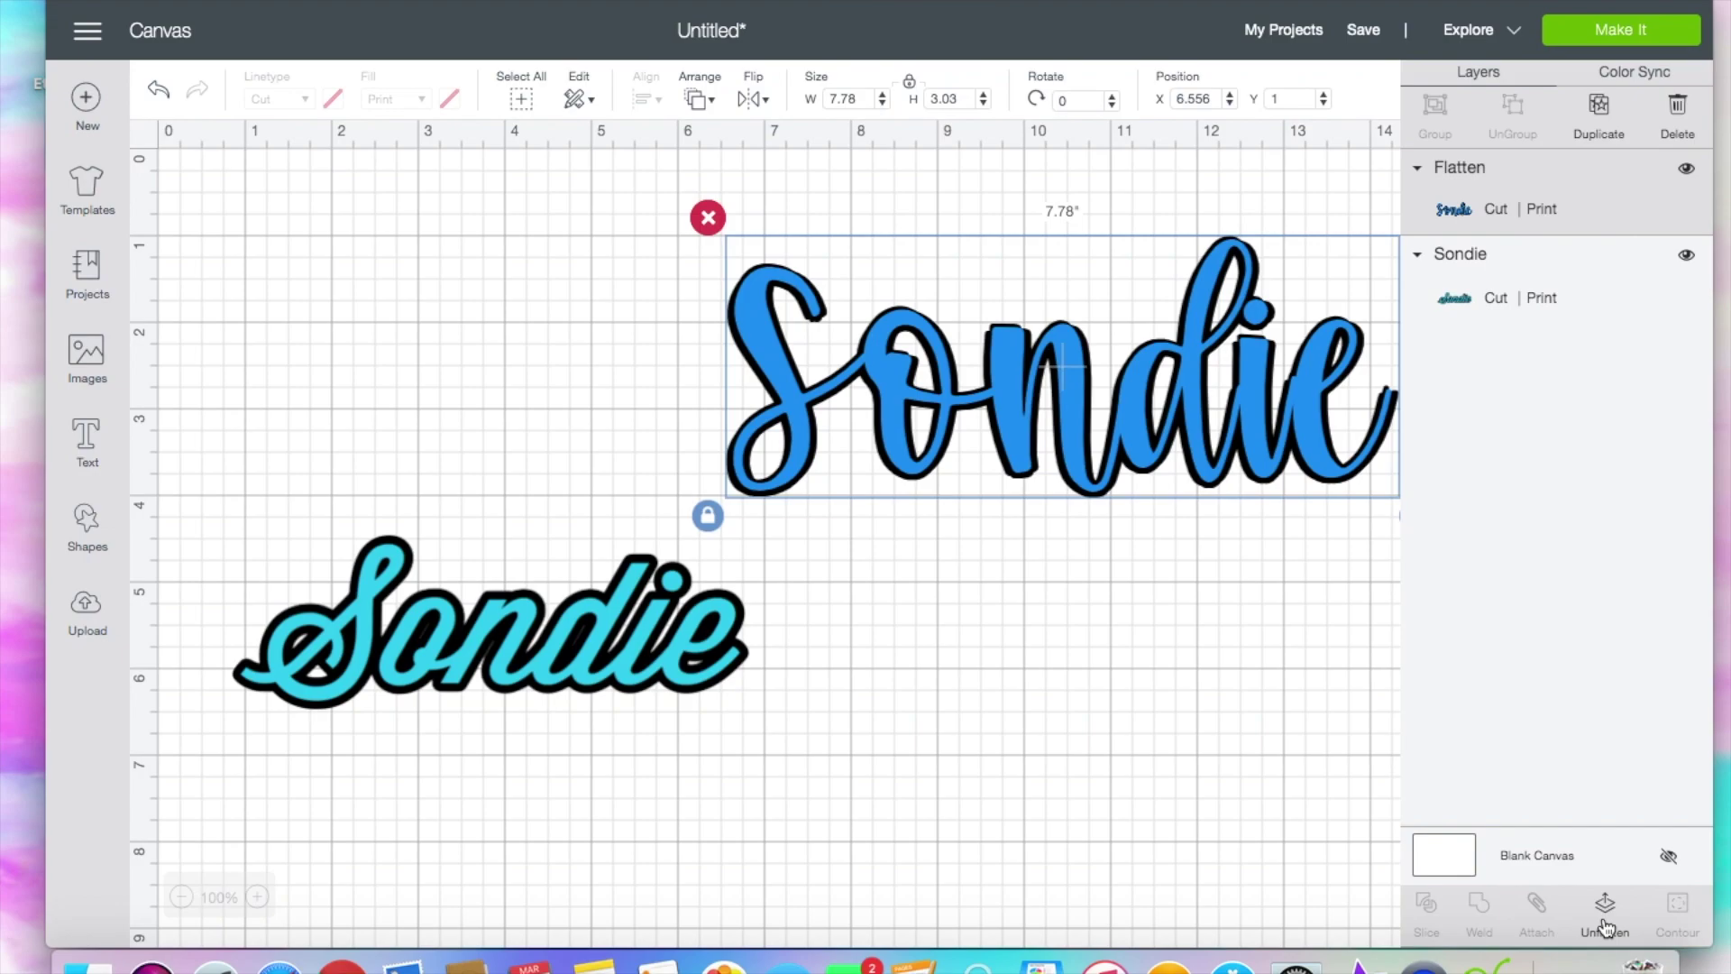
{"action": "left_click_drag", "start_coordinate": [998, 432], "coordinate": [688, 421]}
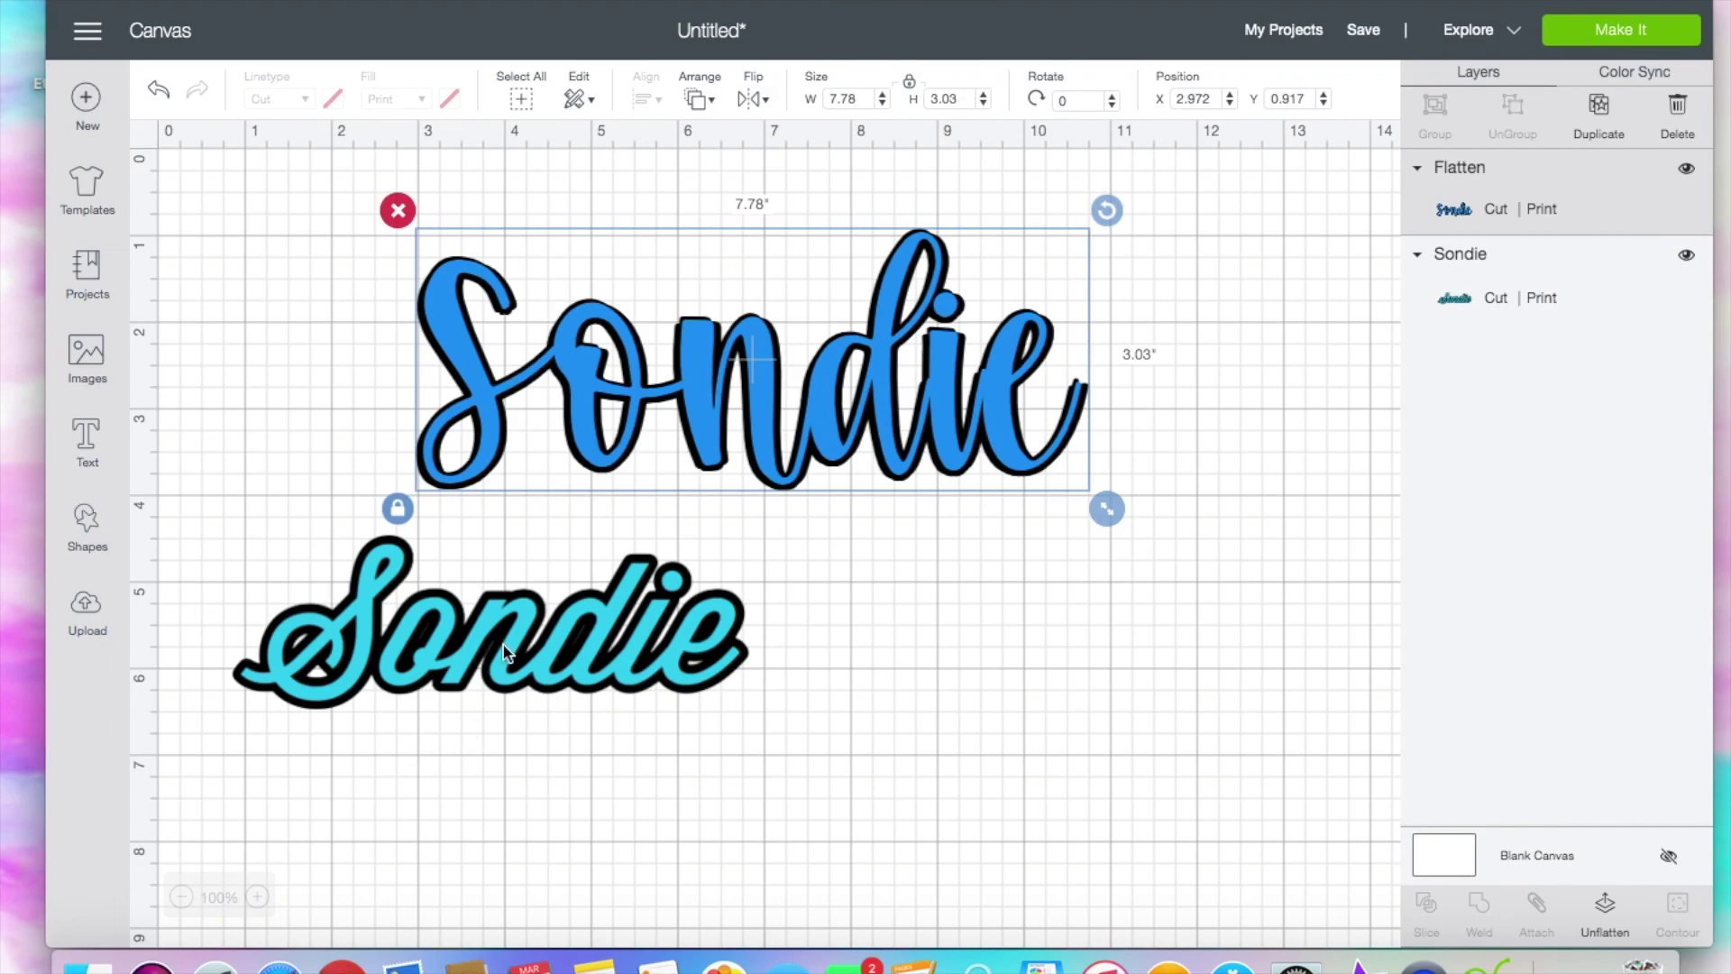
{"action": "left_click_drag", "start_coordinate": [732, 392], "coordinate": [815, 408]}
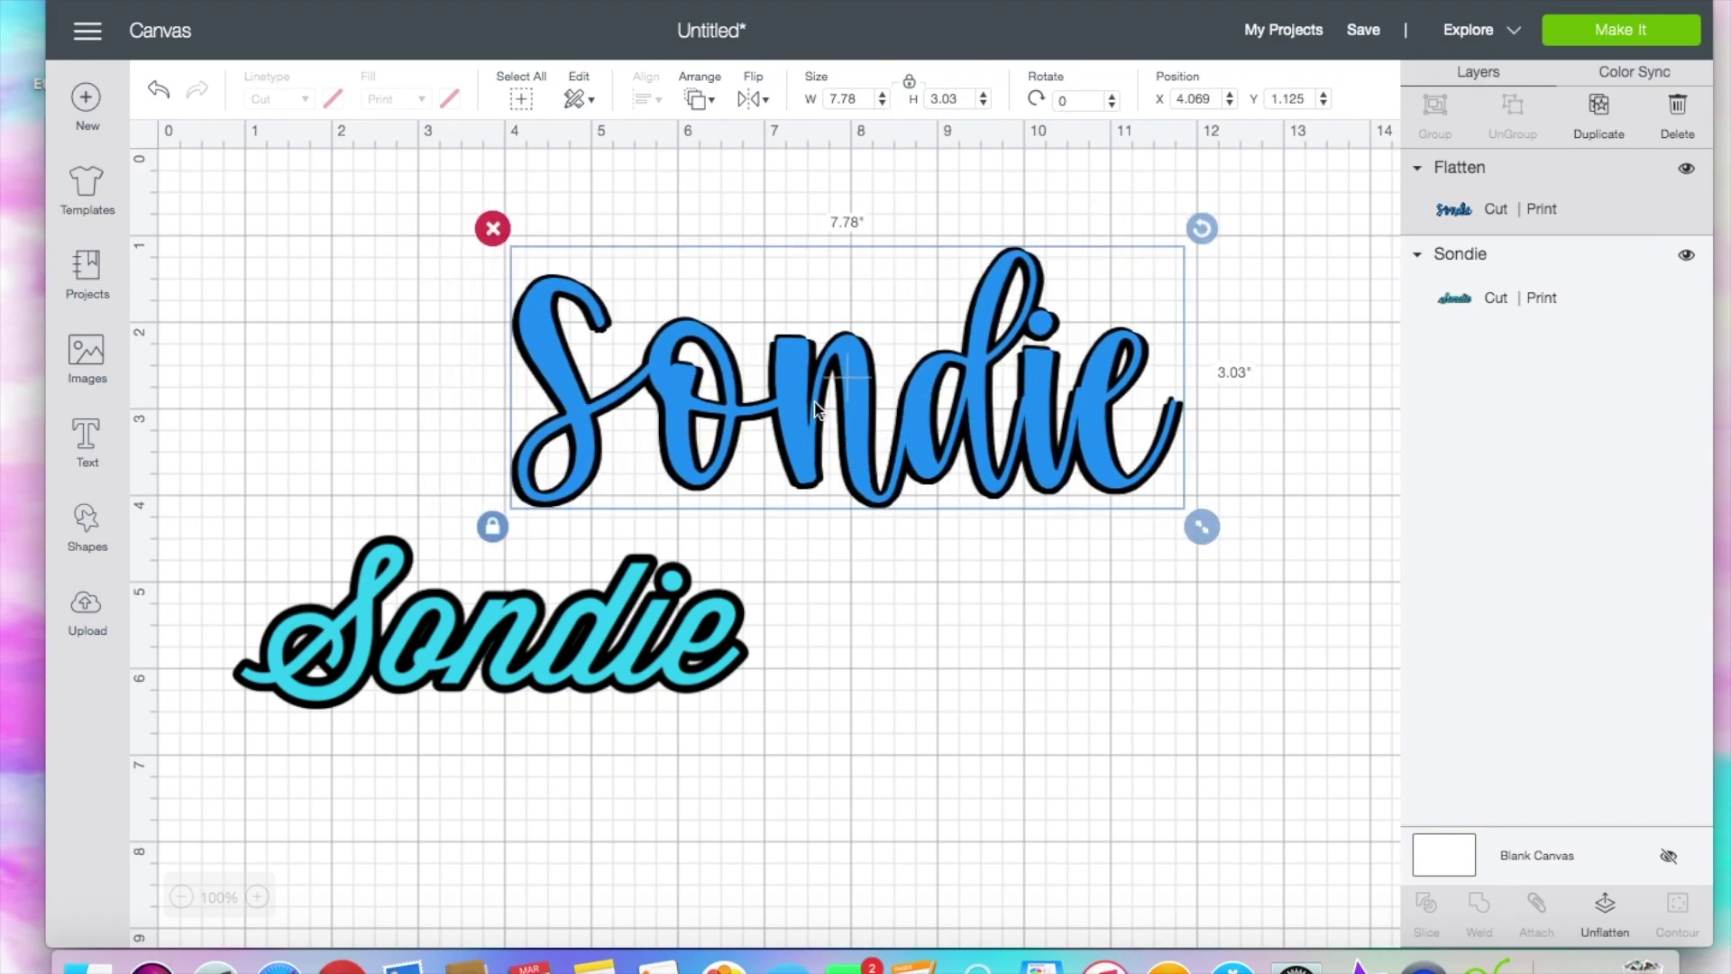